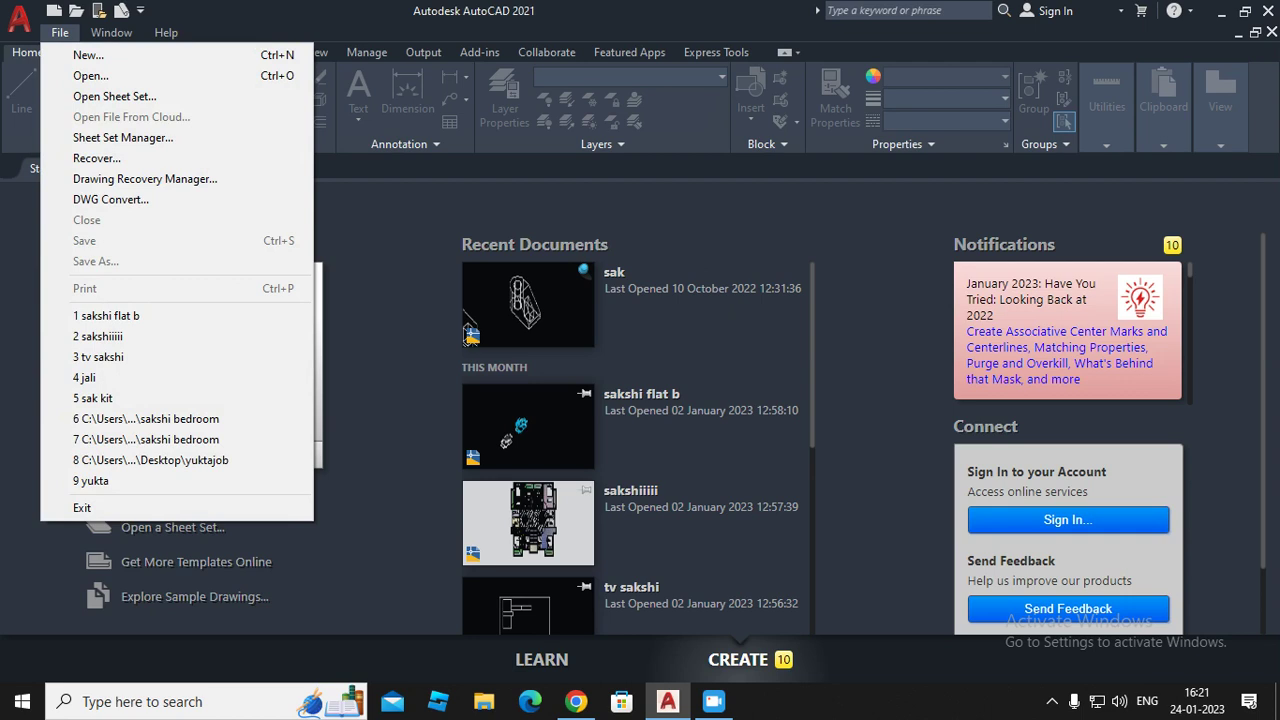
Create a new drawing from the acad drawing template
key("Return")
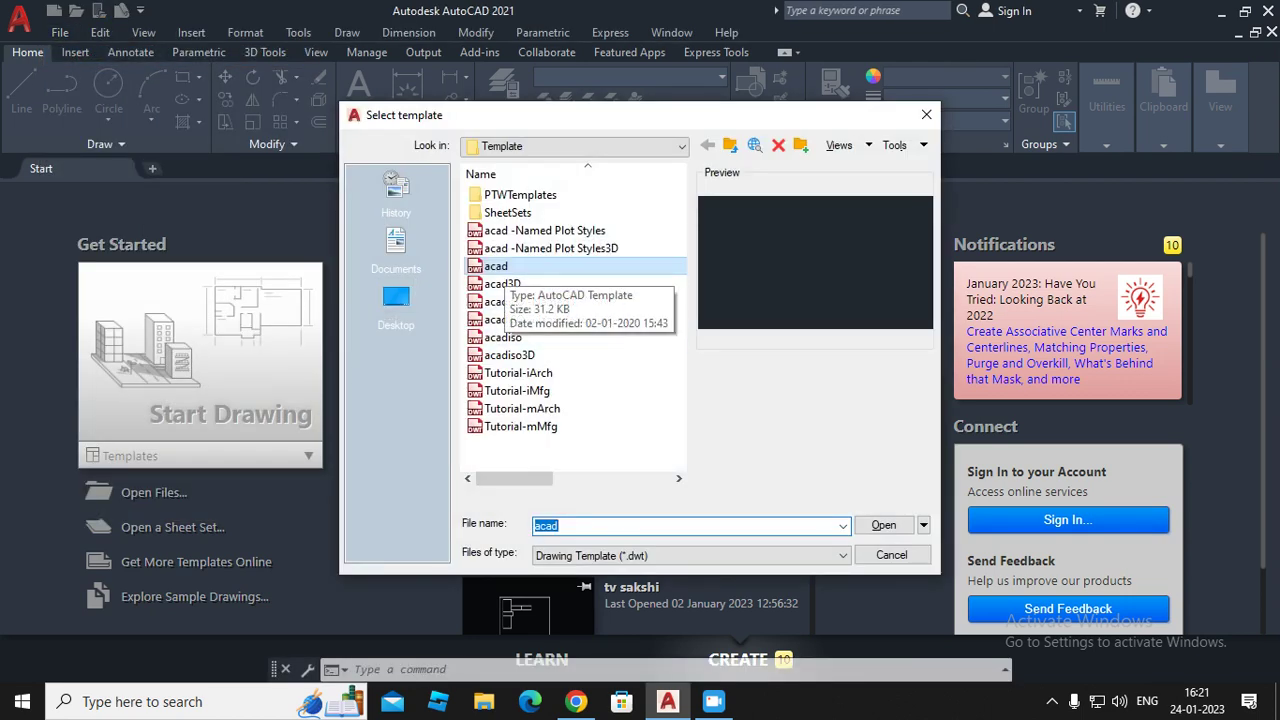
left_click(502, 284)
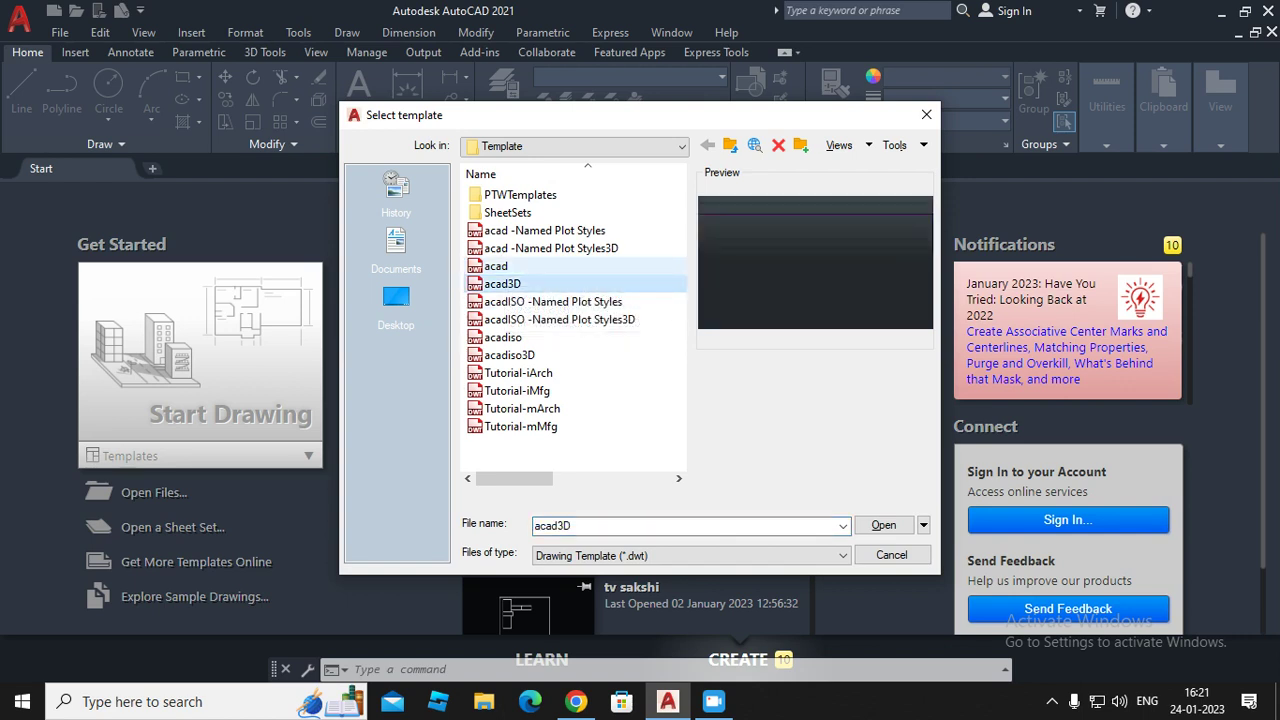
left_click(496, 266)
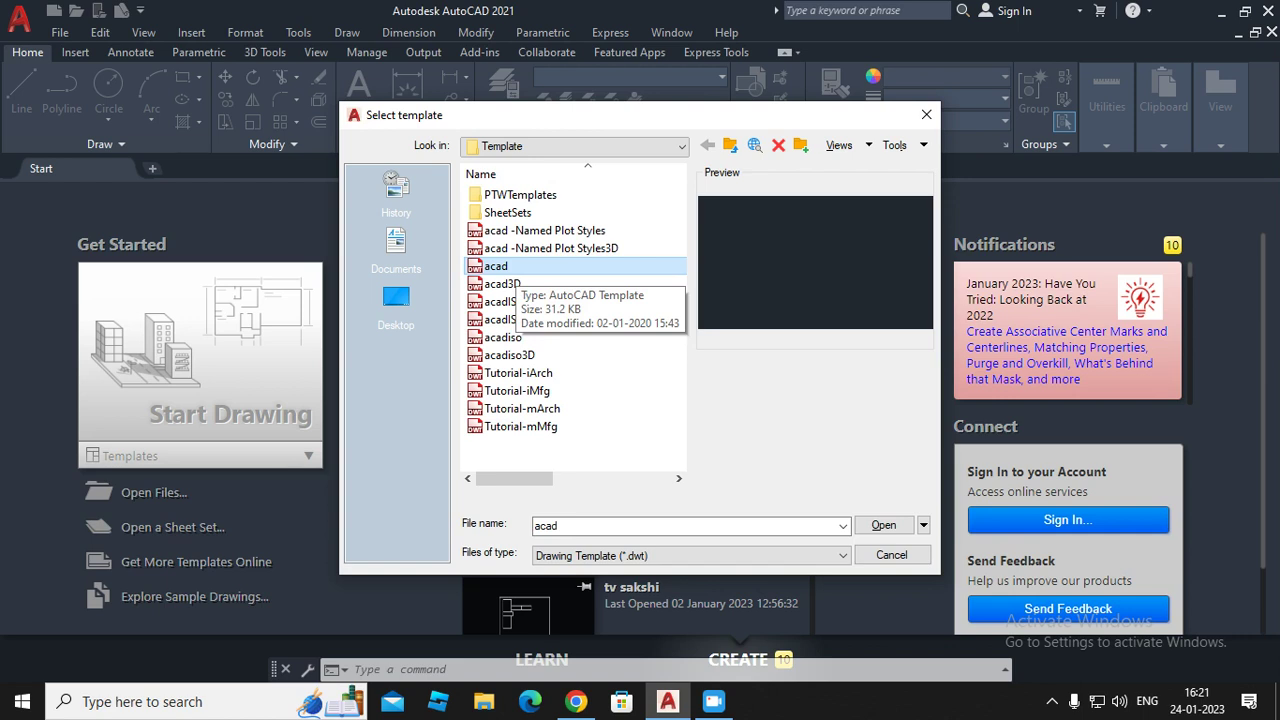
left_click(883, 525)
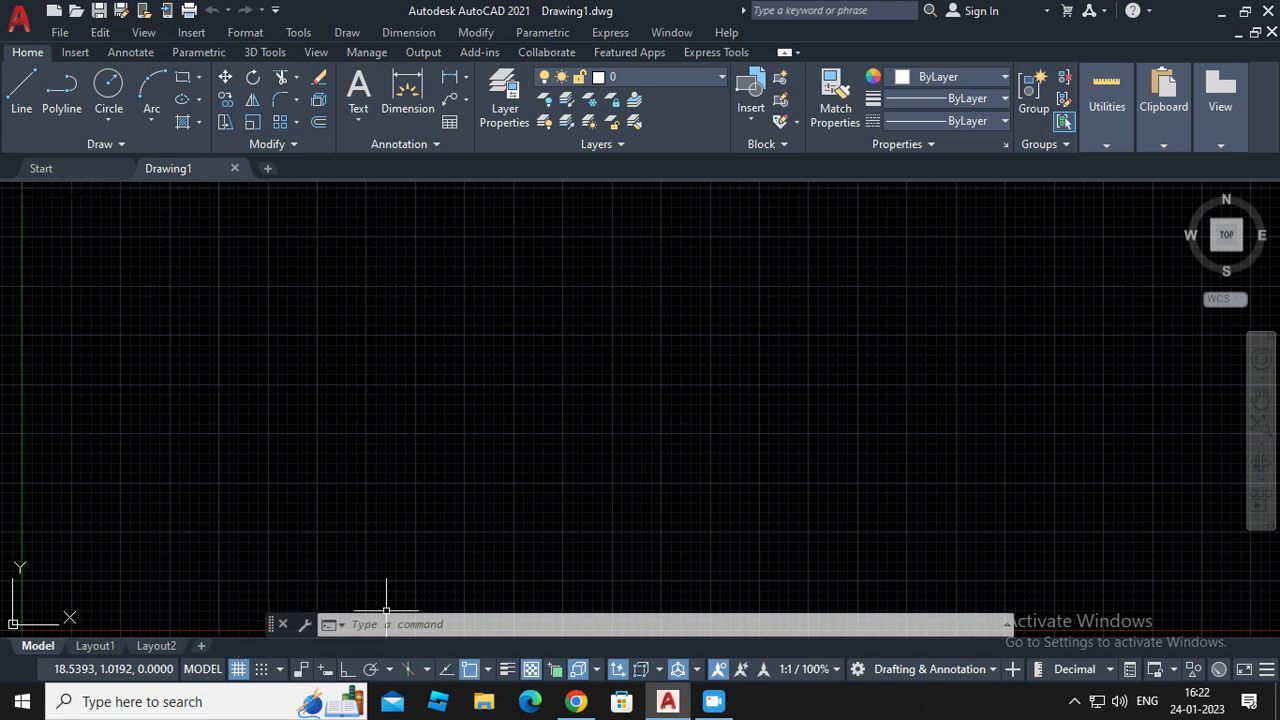
Toggle the background grid display off and back on several times
key("F7")
key("F7")
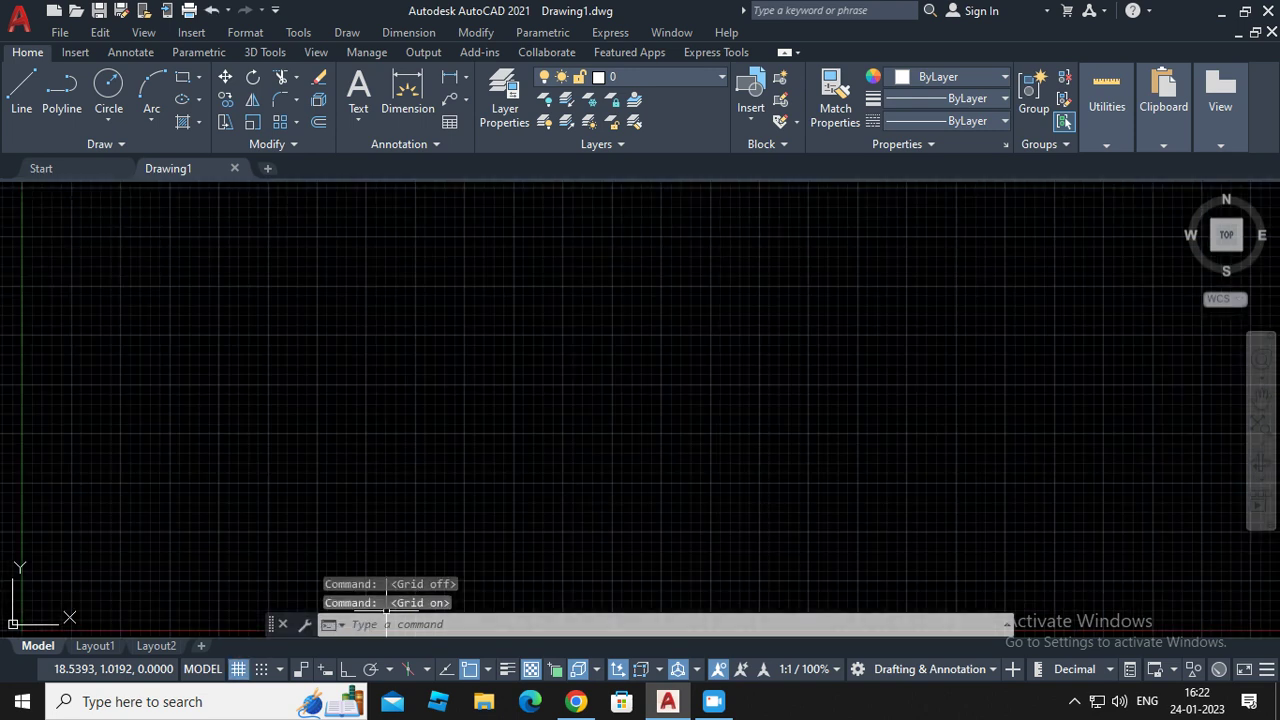
key("F7")
key("F7")
key("F7")
key("F7")
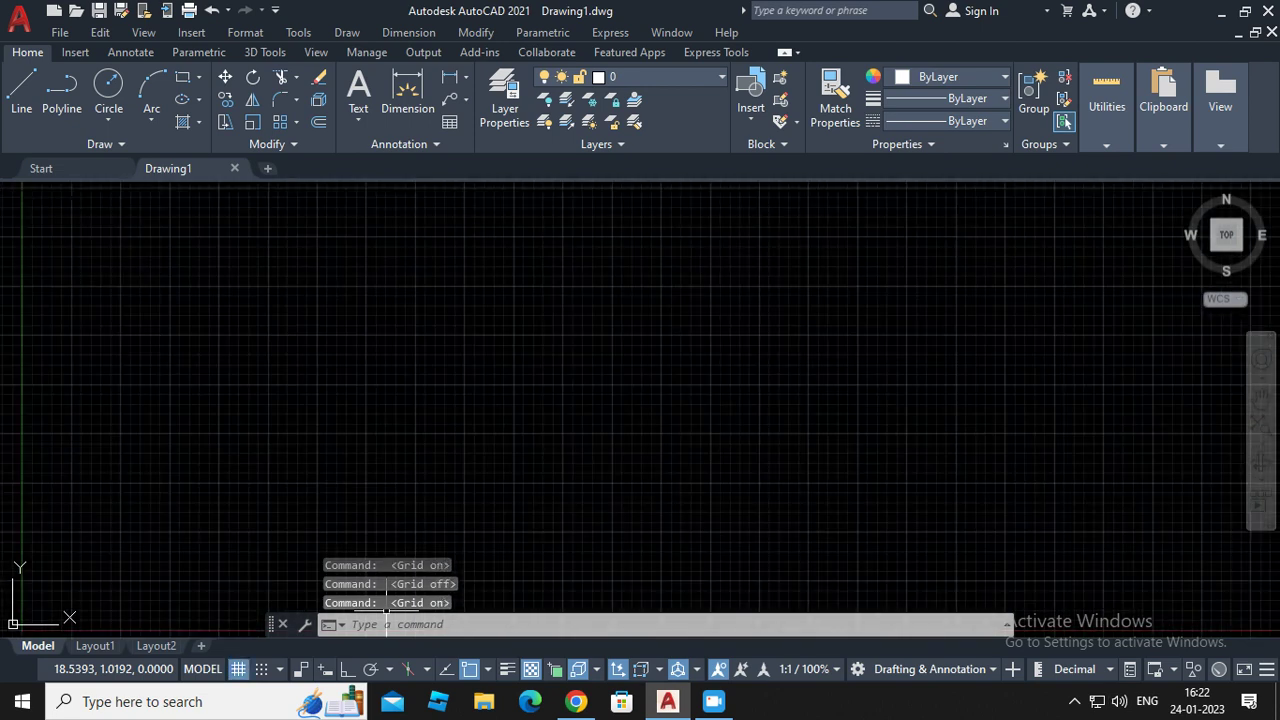
key("F7")
key("F7")
key("F7")
key("F7")
key("F7")
key("F7")
Hide the background grid by running the GRID command with its OFF option
left_click(386, 608)
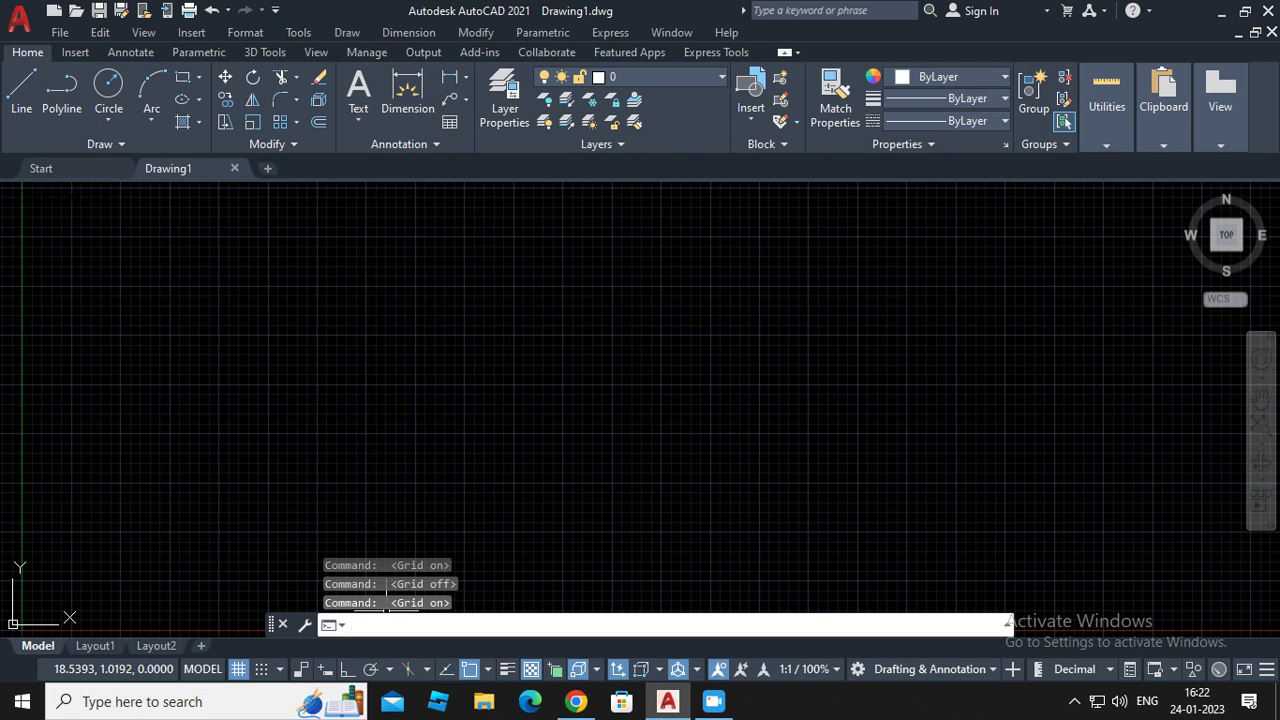
type("grid")
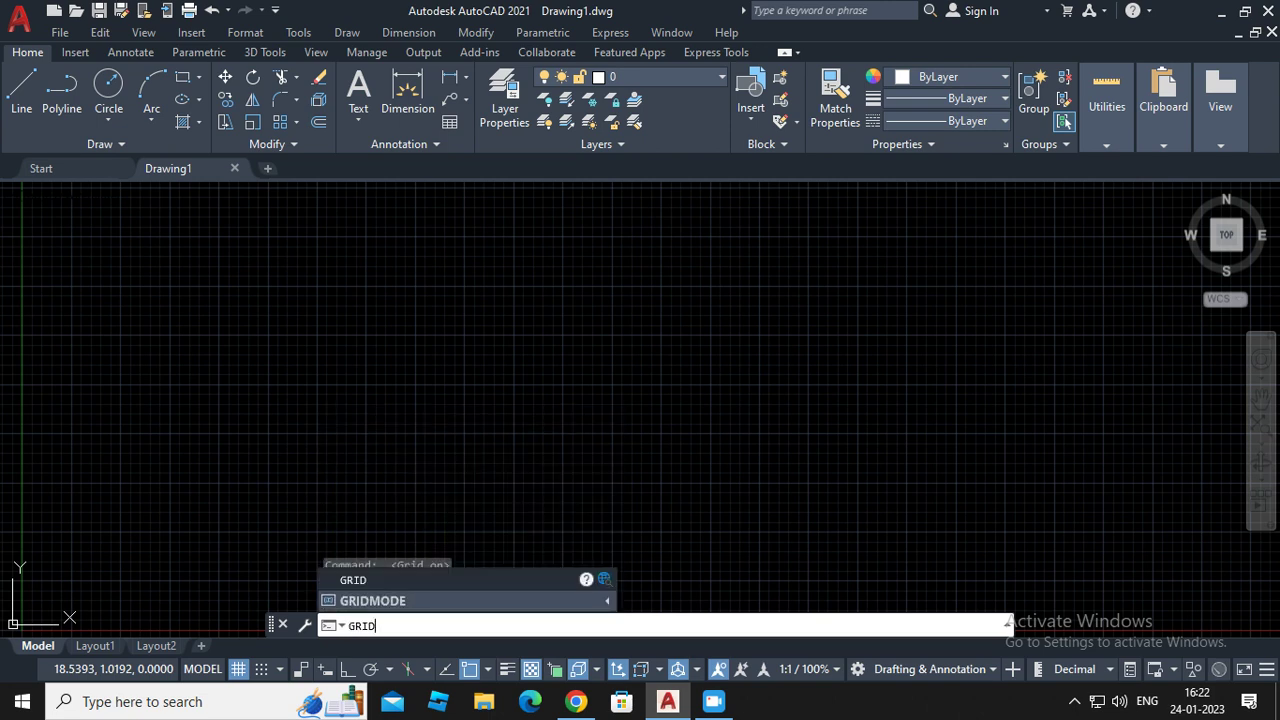
key("Return")
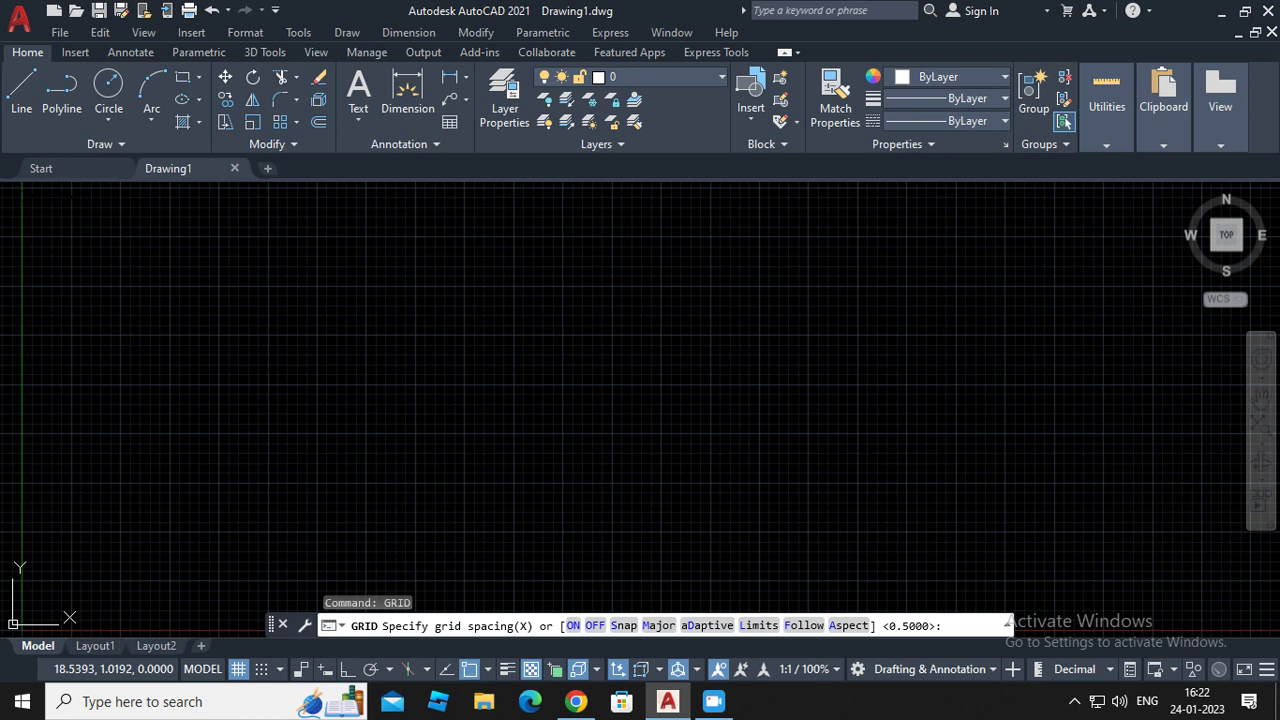
type("off")
key("Return")
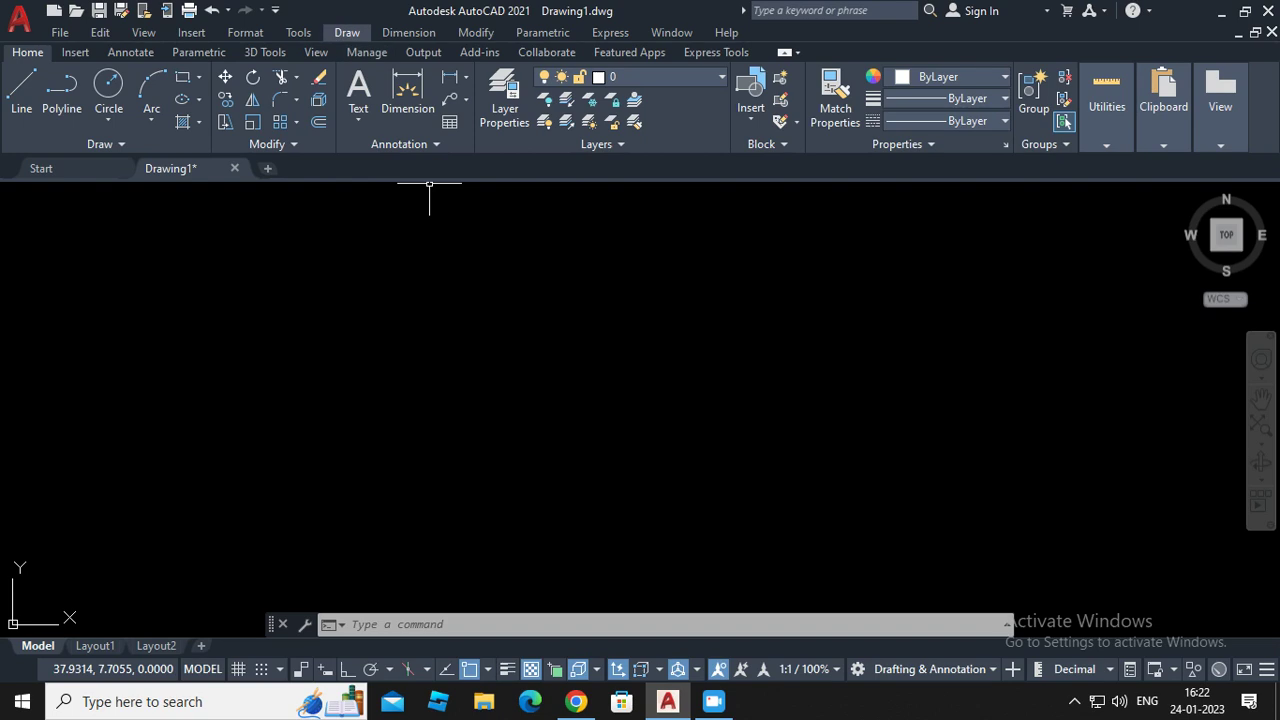
Draw a circle by center and diameter near the middle of the drawing area, with a diameter of 55
left_click(347, 32)
mouse_move(410, 301)
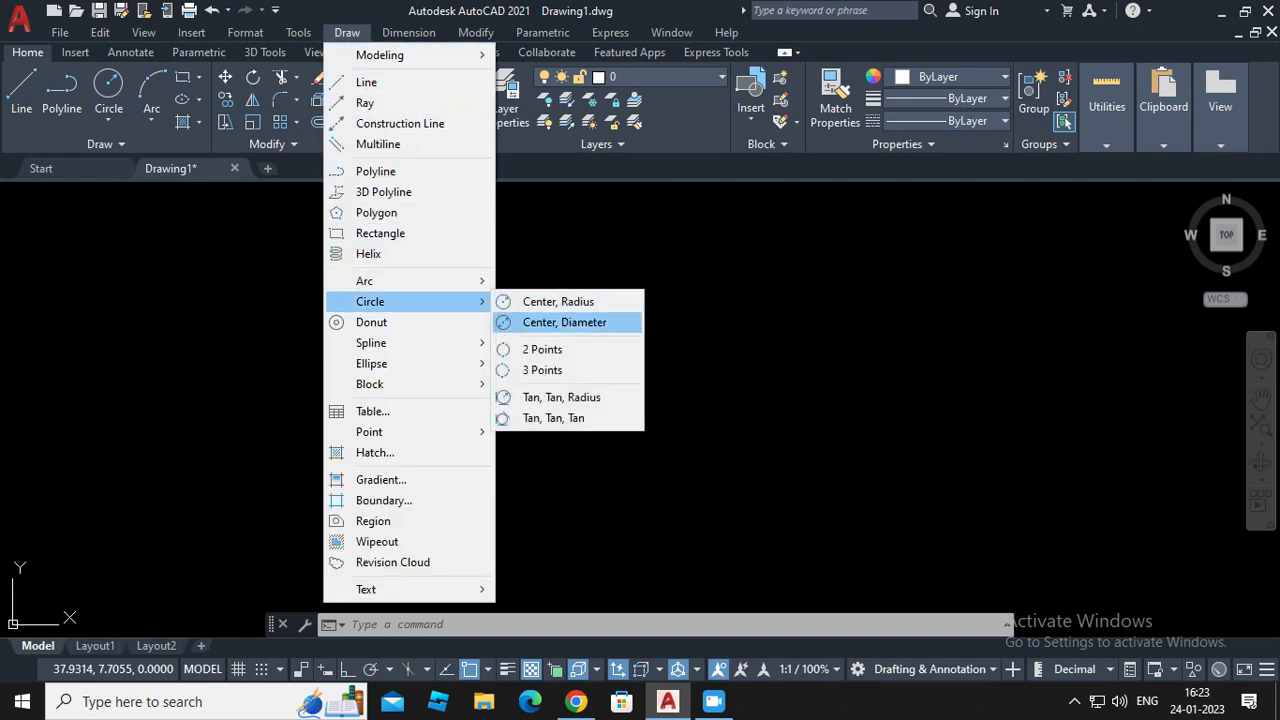
left_click(564, 322)
left_click(670, 413)
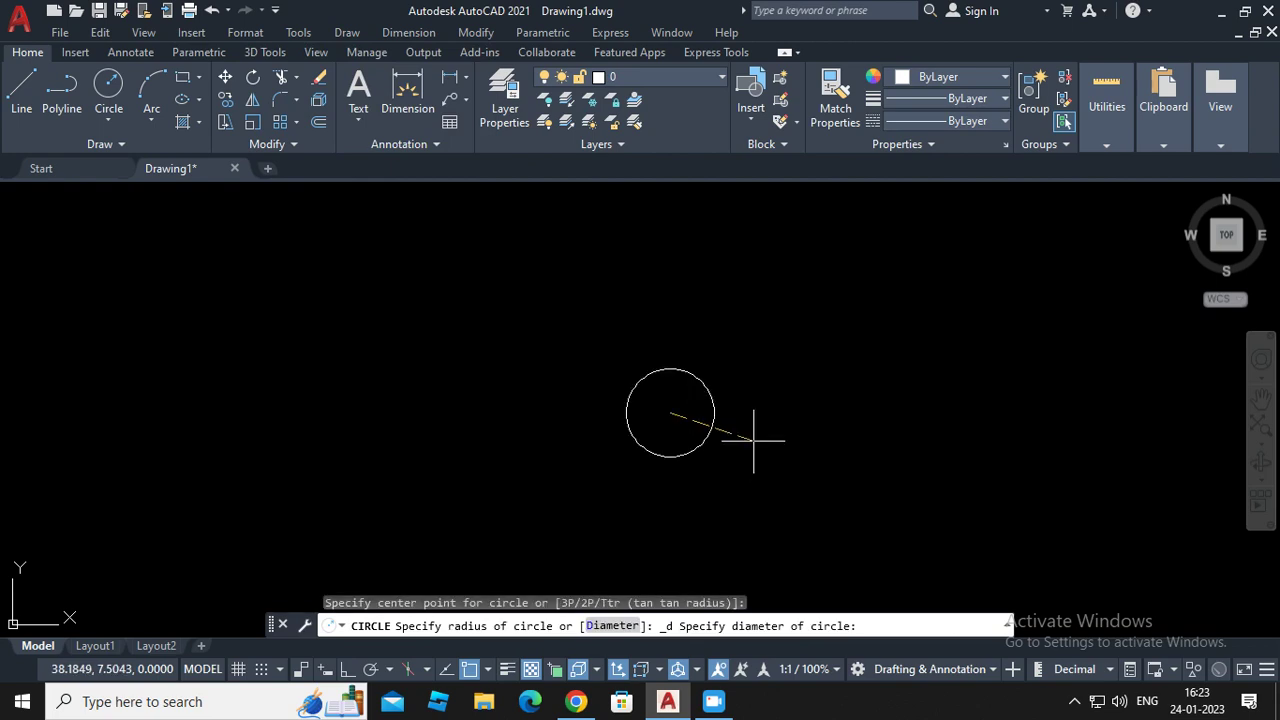
type("55")
key("Return")
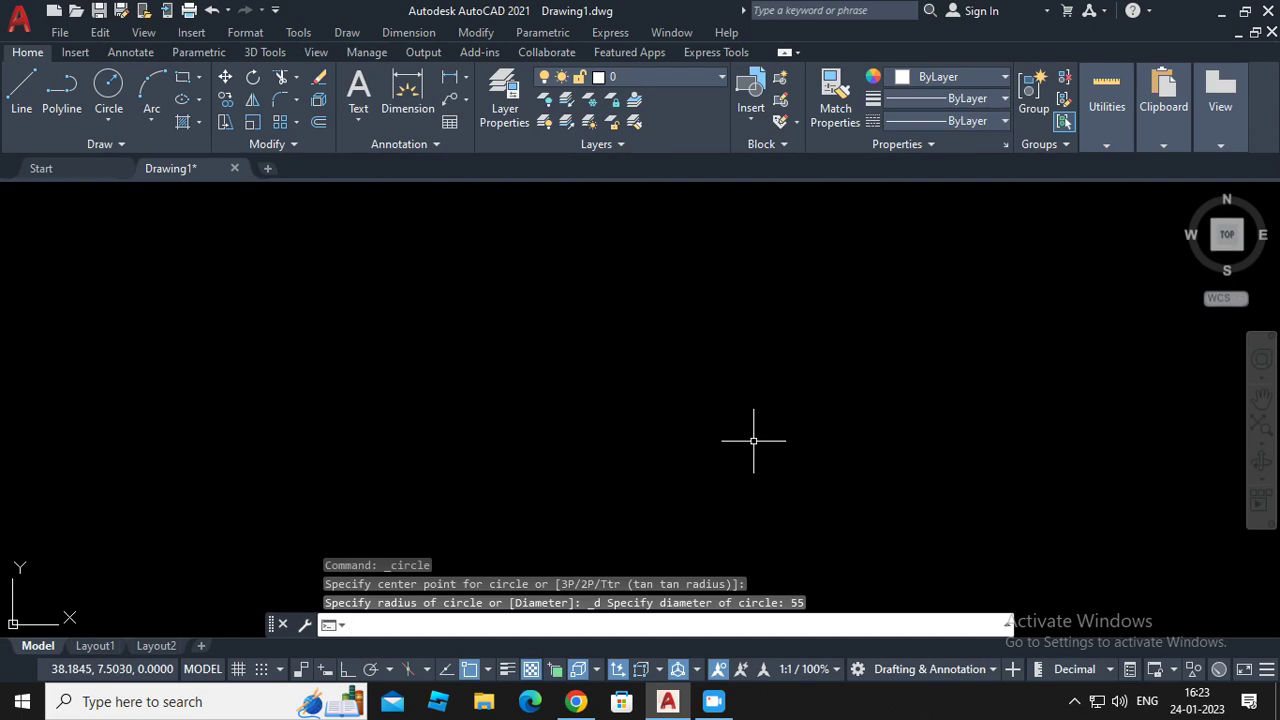
Run the ZOOM command with the All option to show the whole circle
left_click(335, 590)
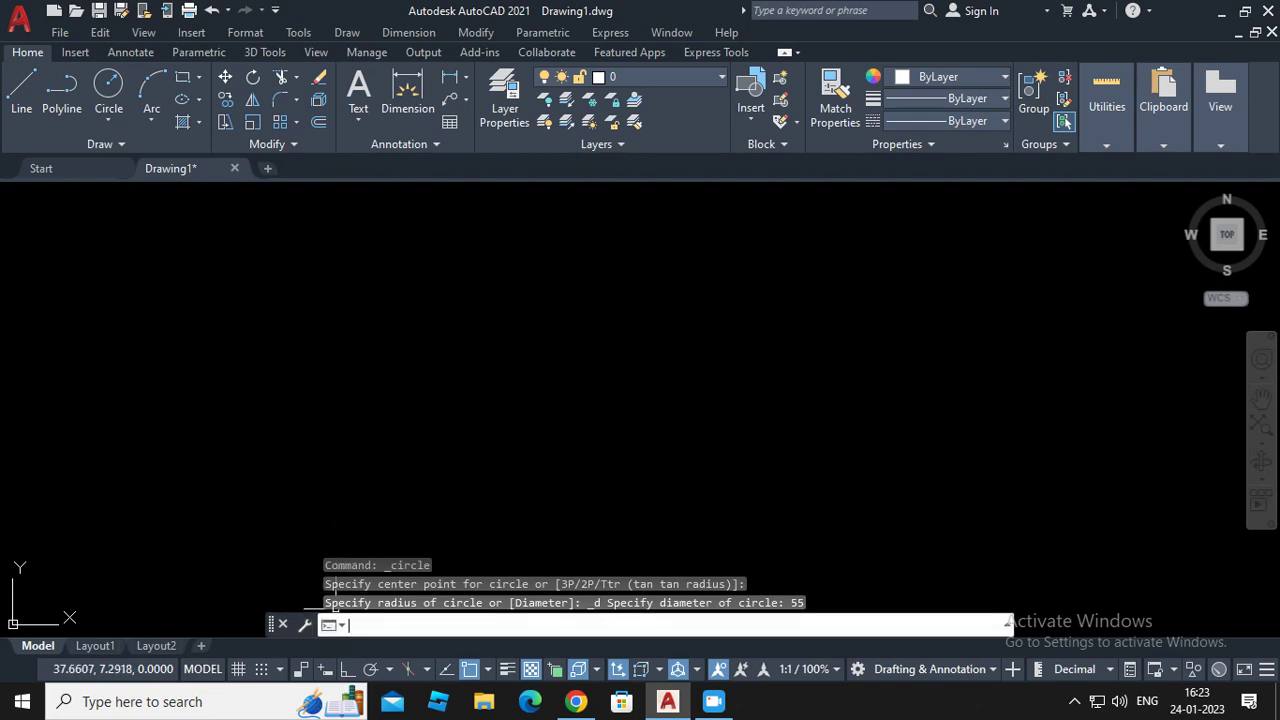
type("ZOOM")
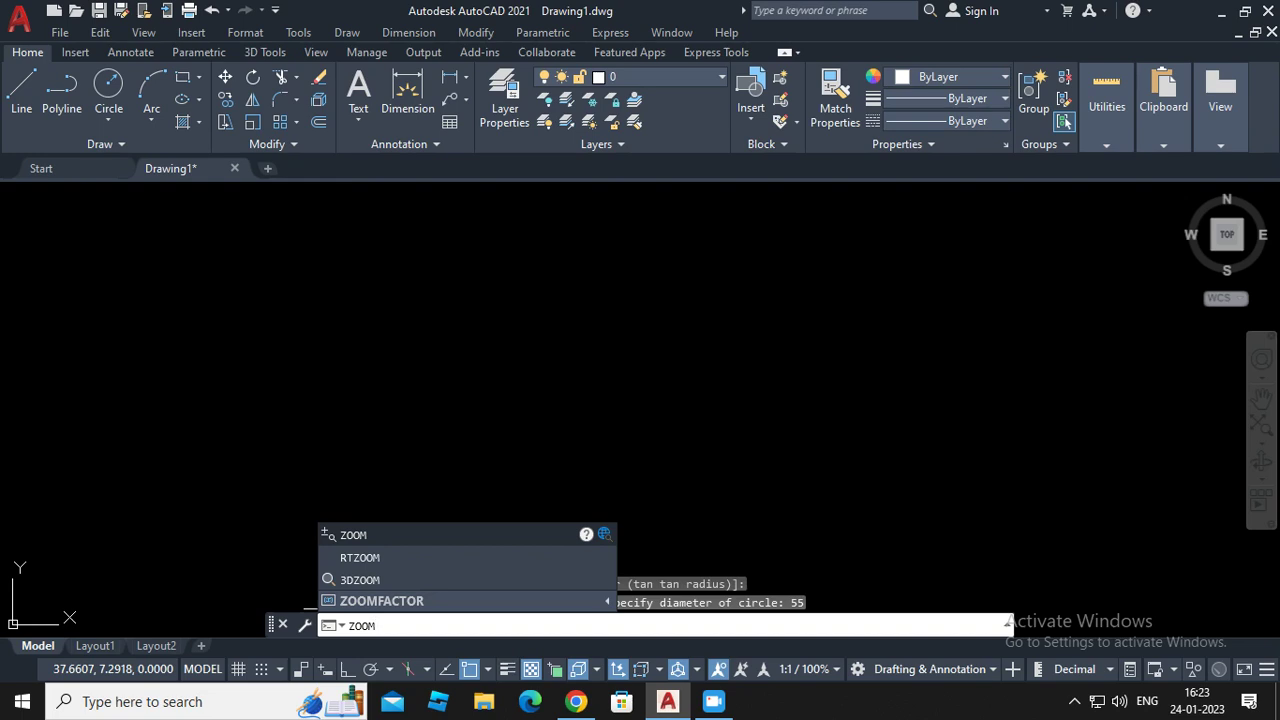
key("Return")
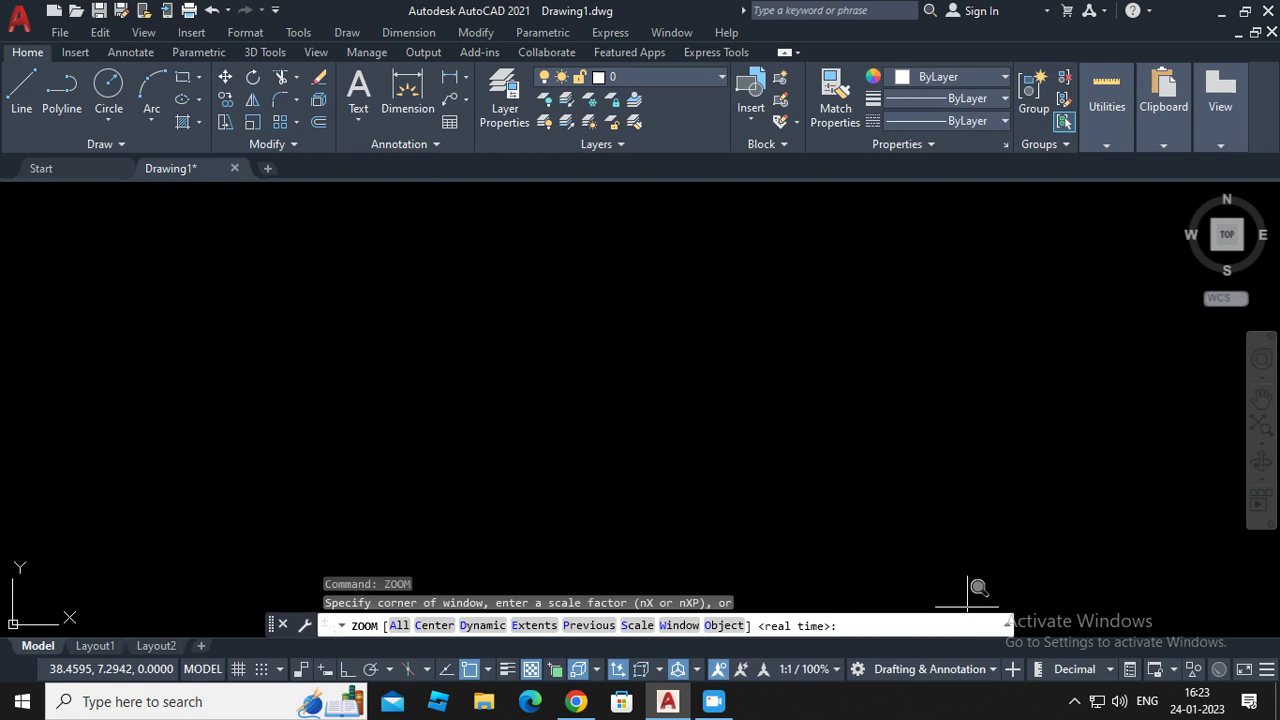
type("all")
key("Return")
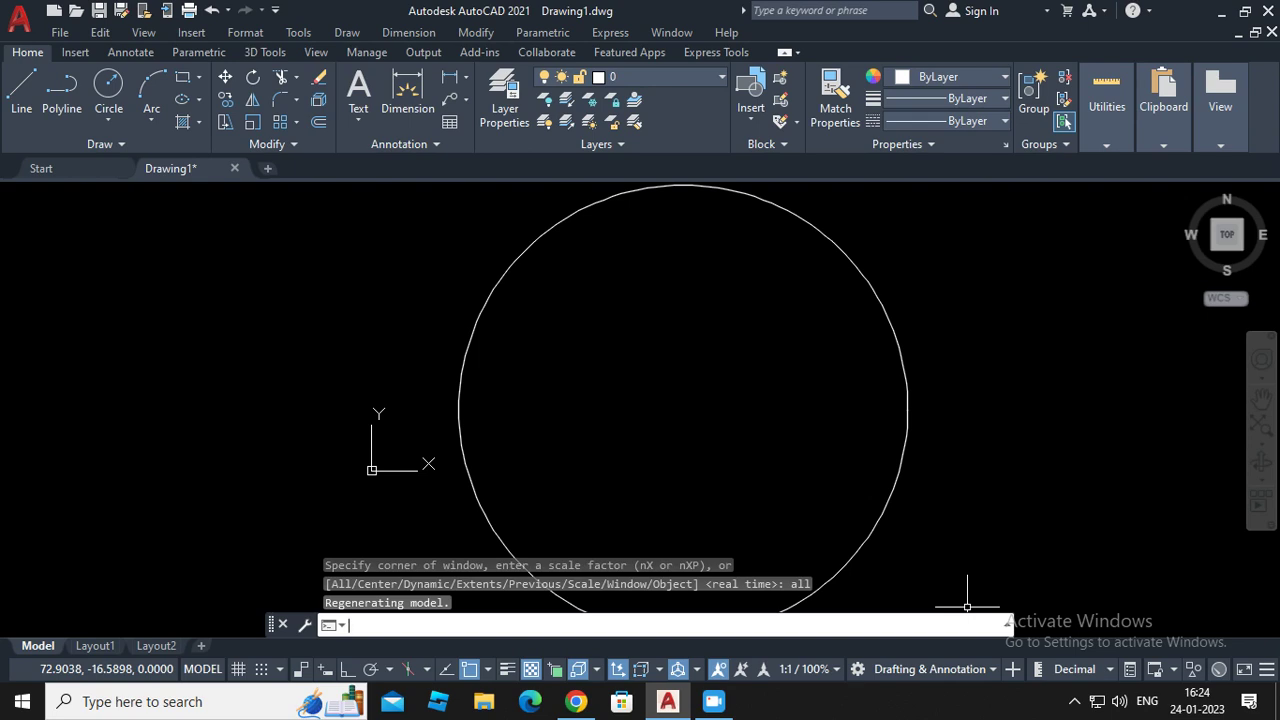
Zoom the view out using a ZOOM scale factor of .05
type("zoom")
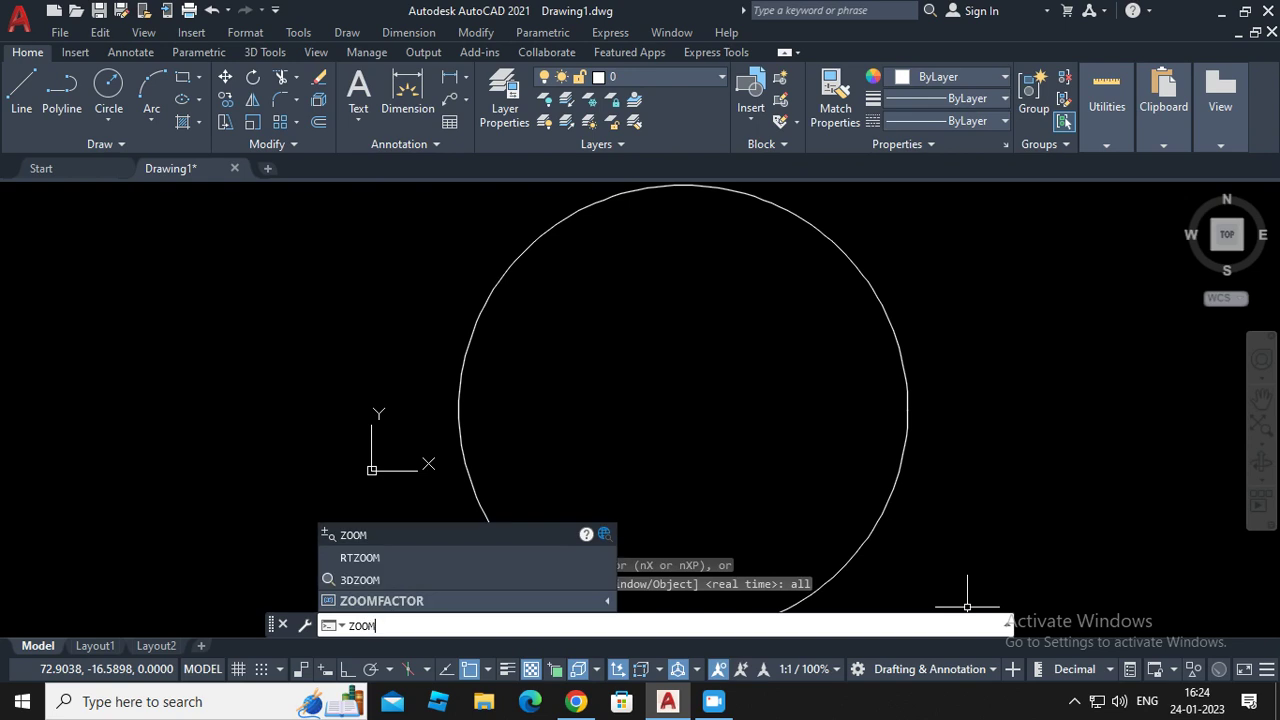
key("Return")
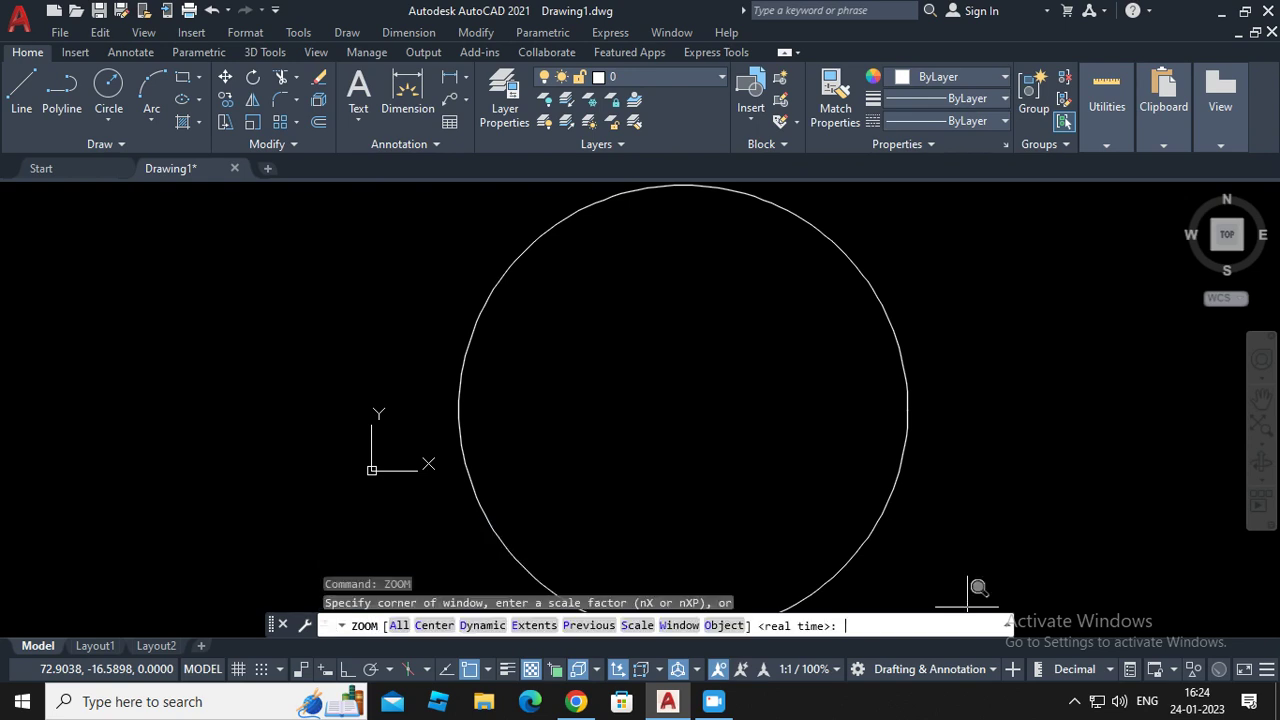
type(".05")
key("Return")
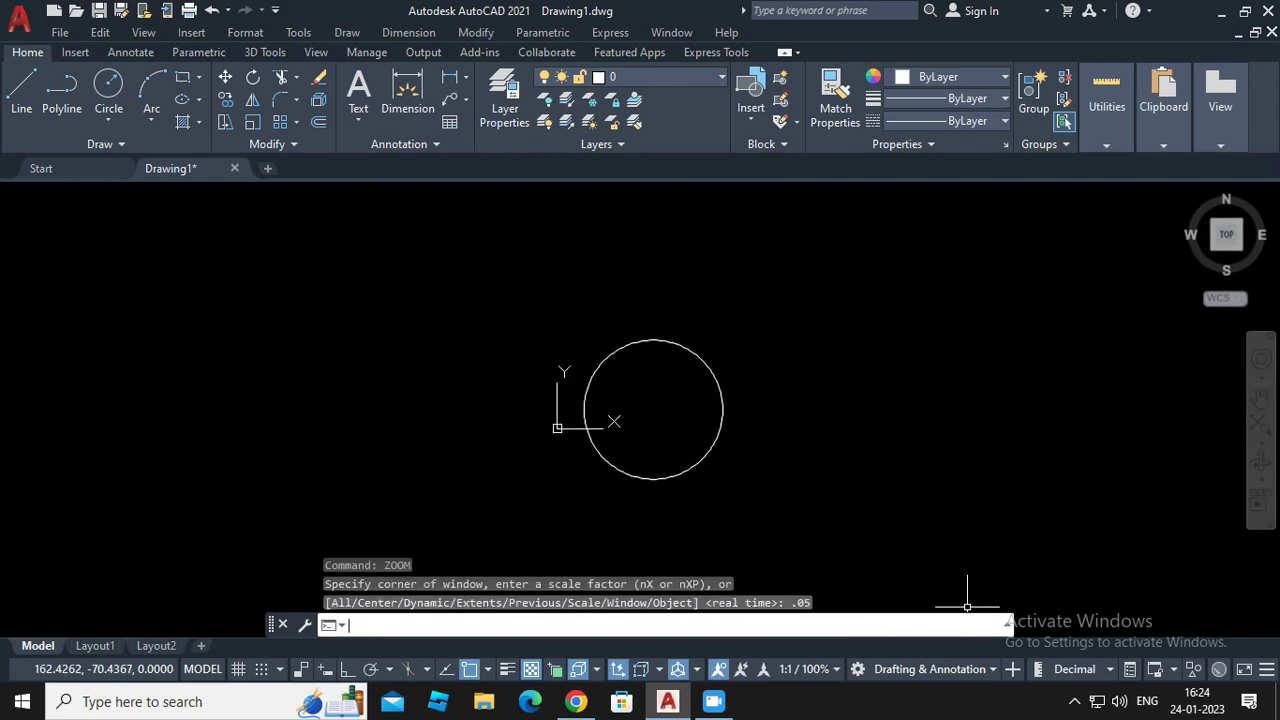
Zoom the view in using a ZOOM scale factor of 5
type("ZOOM")
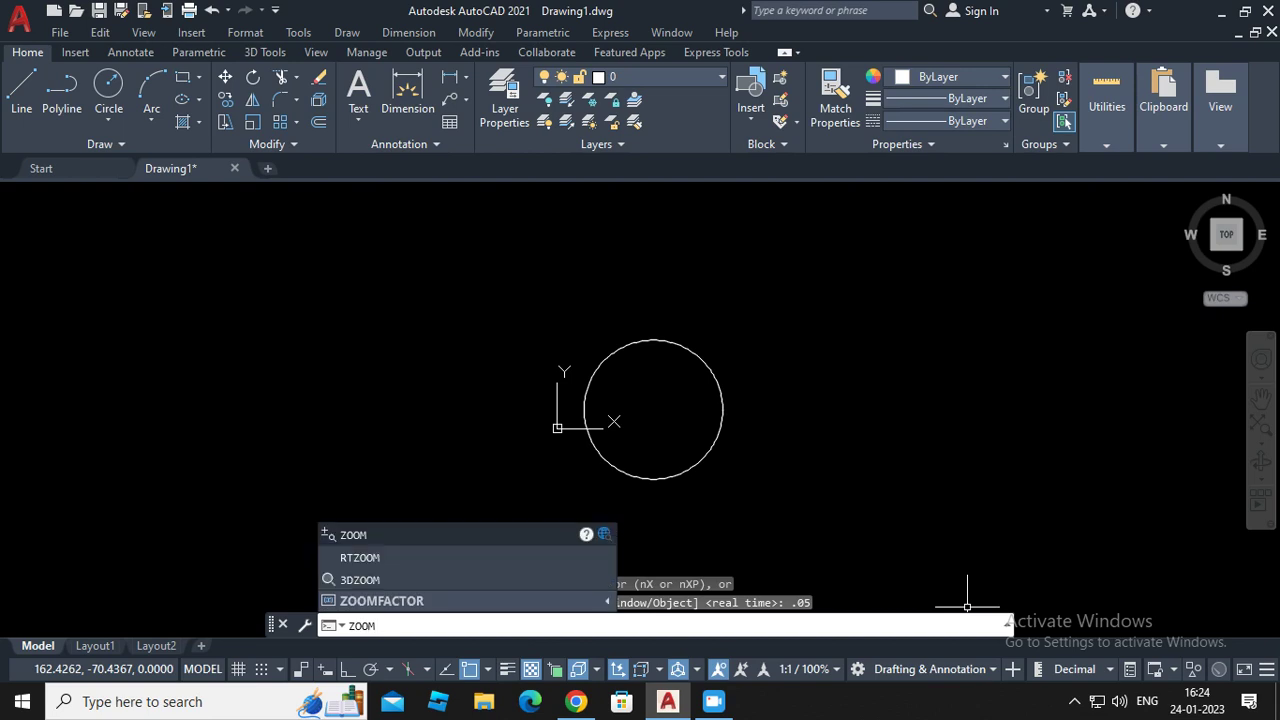
key("Return")
type("5")
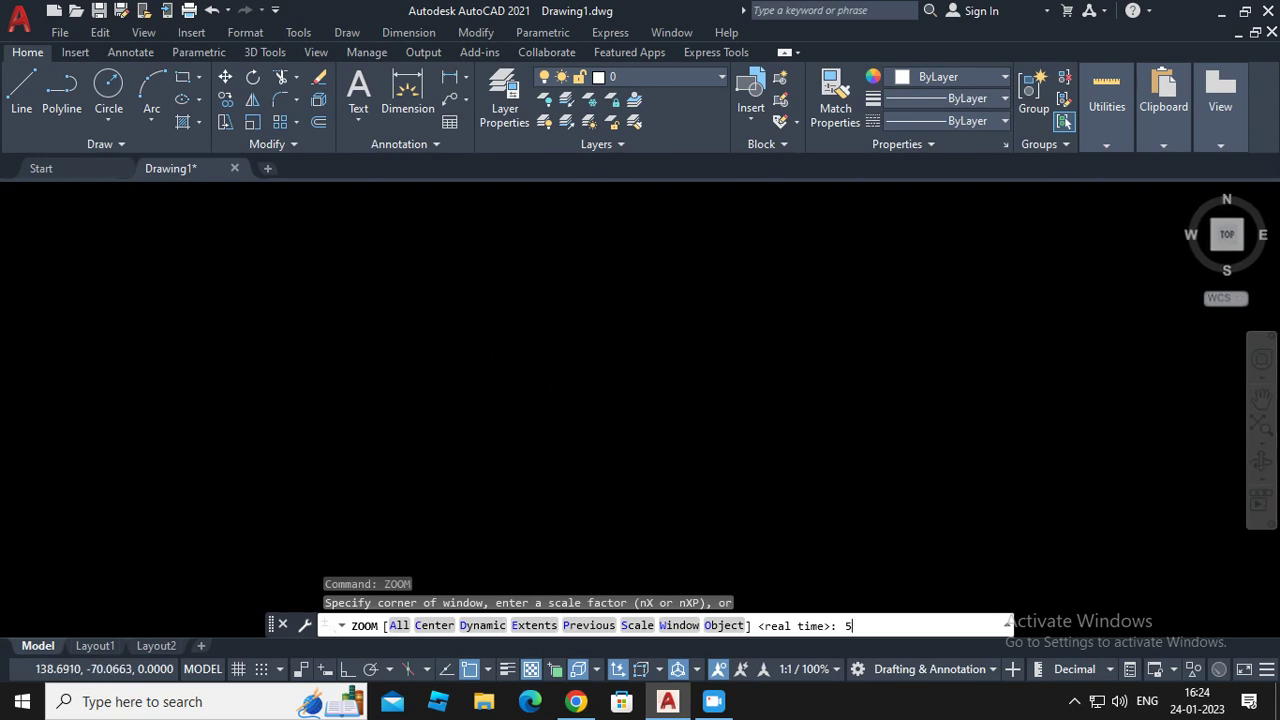
key("Return")
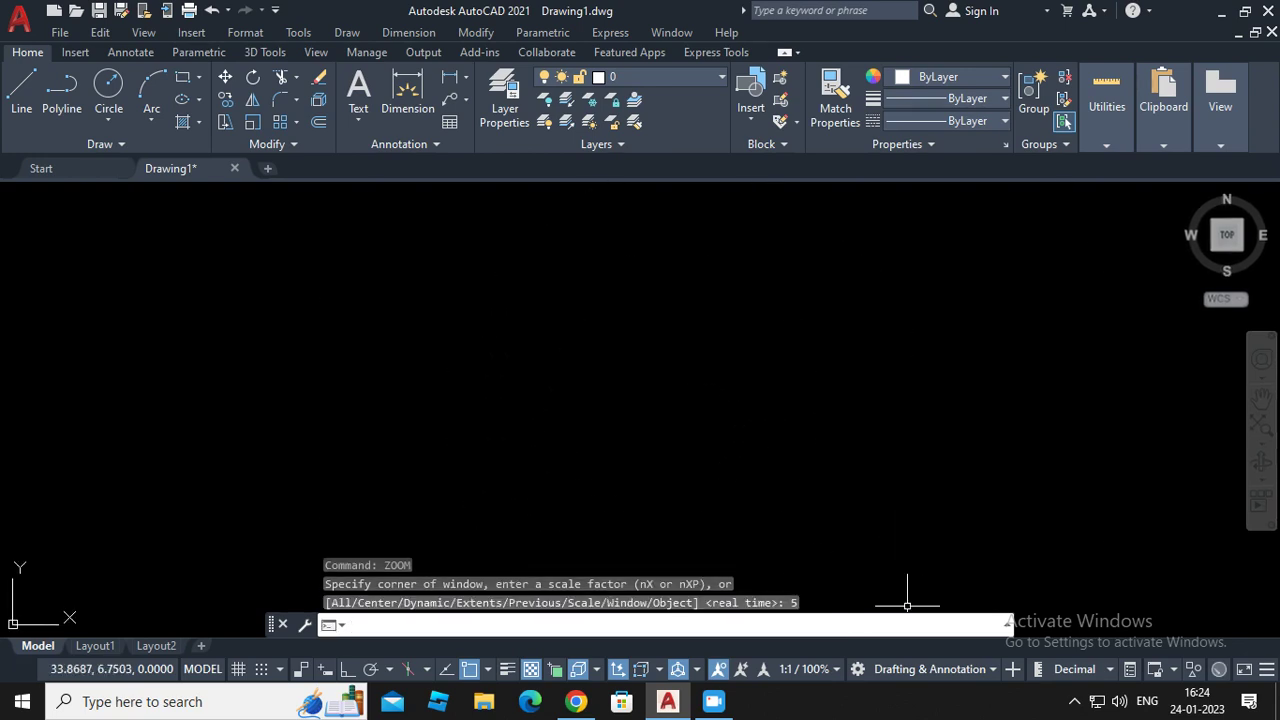
Zoom back out with a scale factor of .05 and reduce the view of the circle a little further
type("ZOOM")
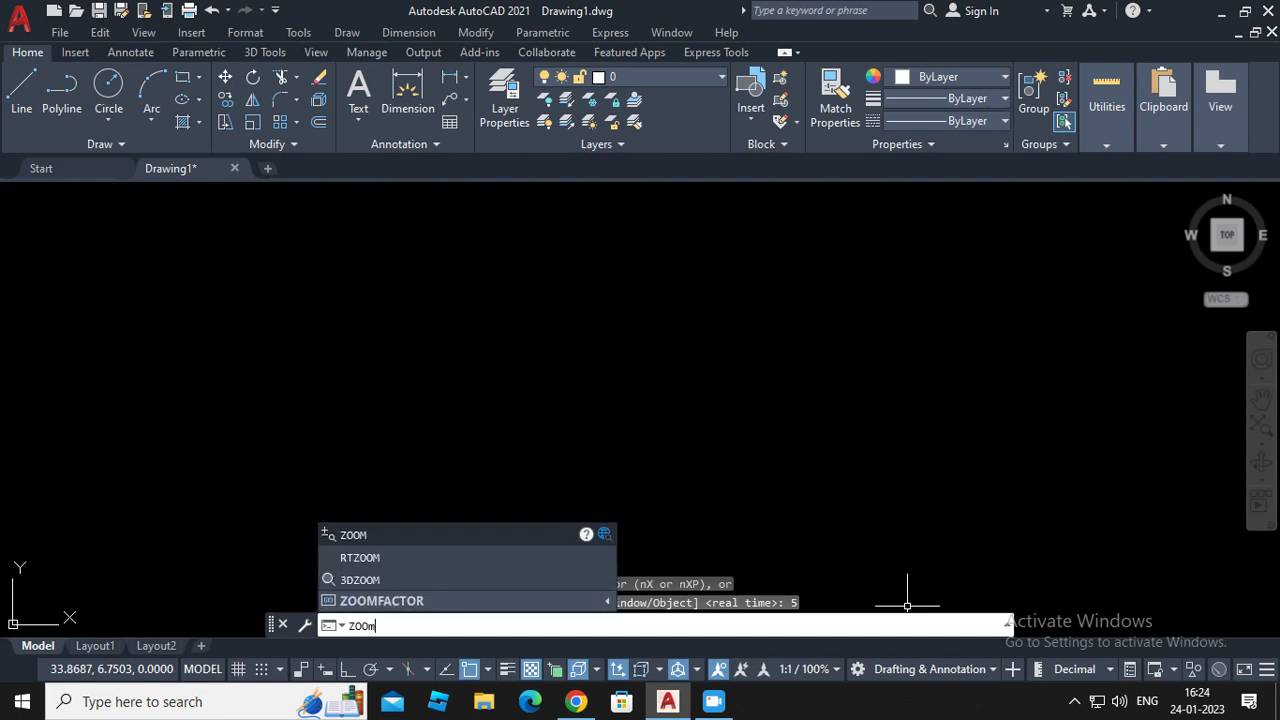
key("Return")
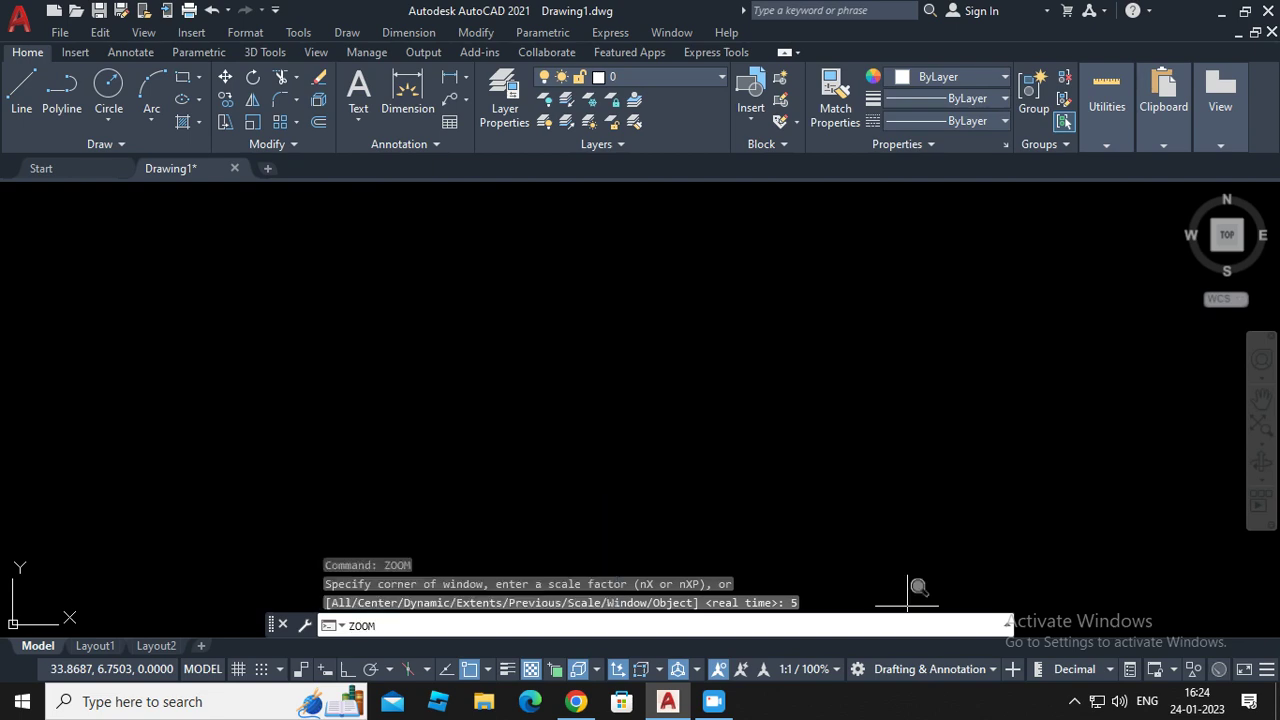
type(".05")
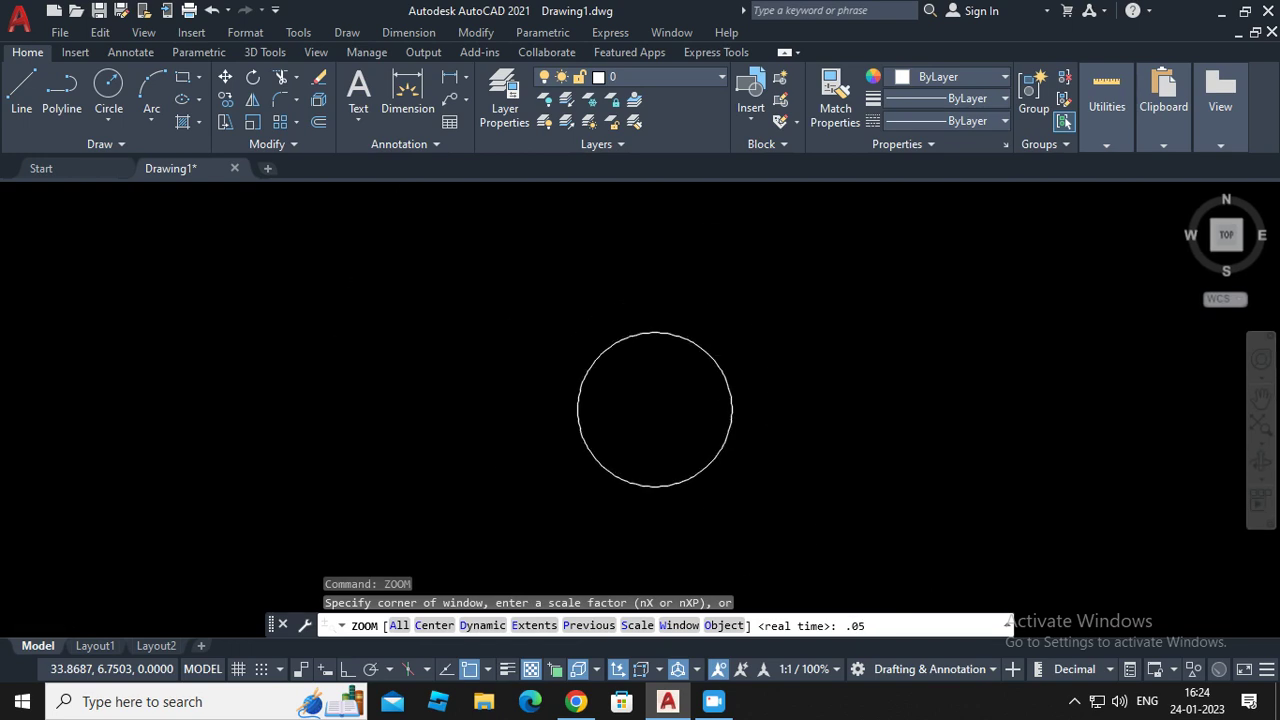
key("Return")
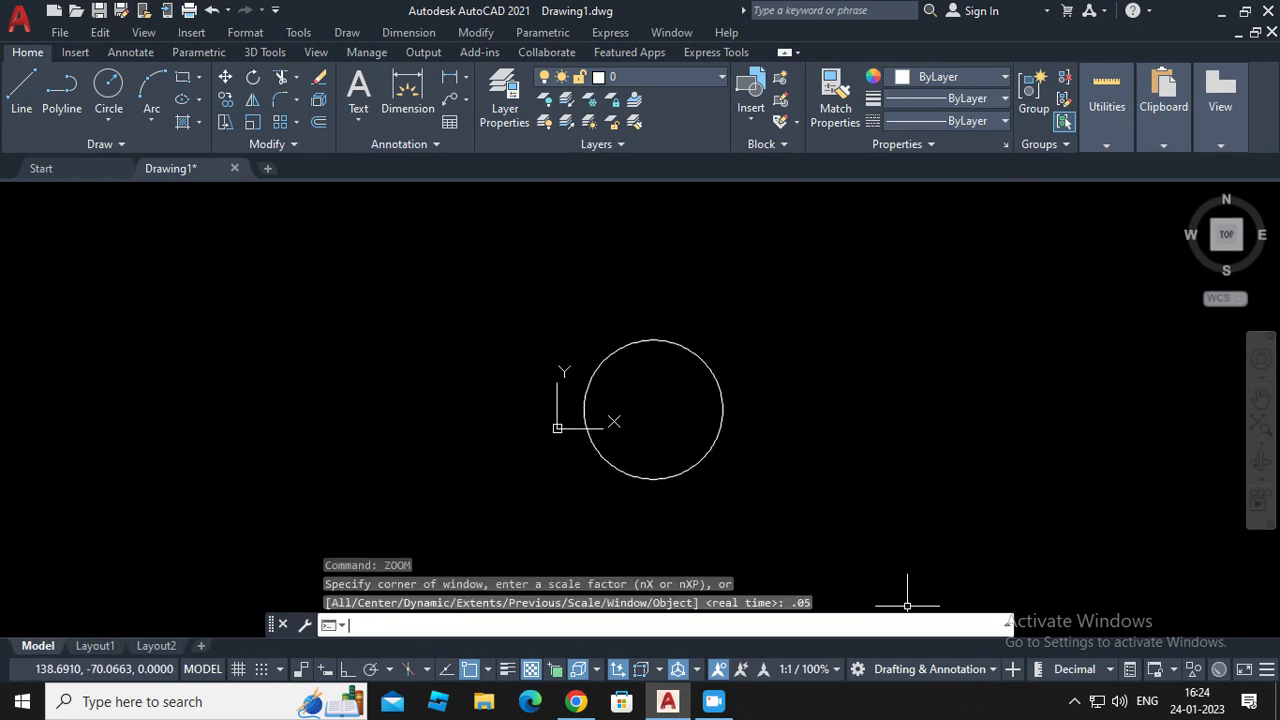
scroll(620, 455, "down", 4)
scroll(575, 430, "up", 2)
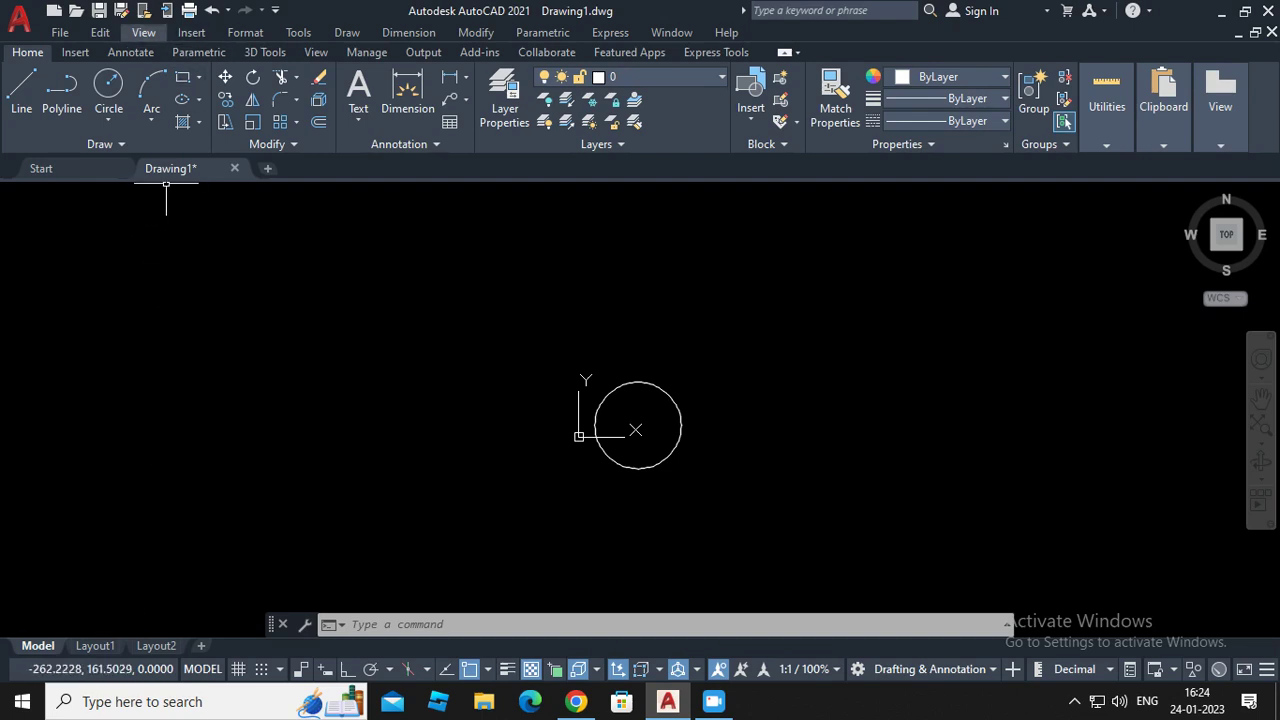
Turn off the Origin setting of the UCS icon so it no longer sits at the drawing's origin
left_click(143, 32)
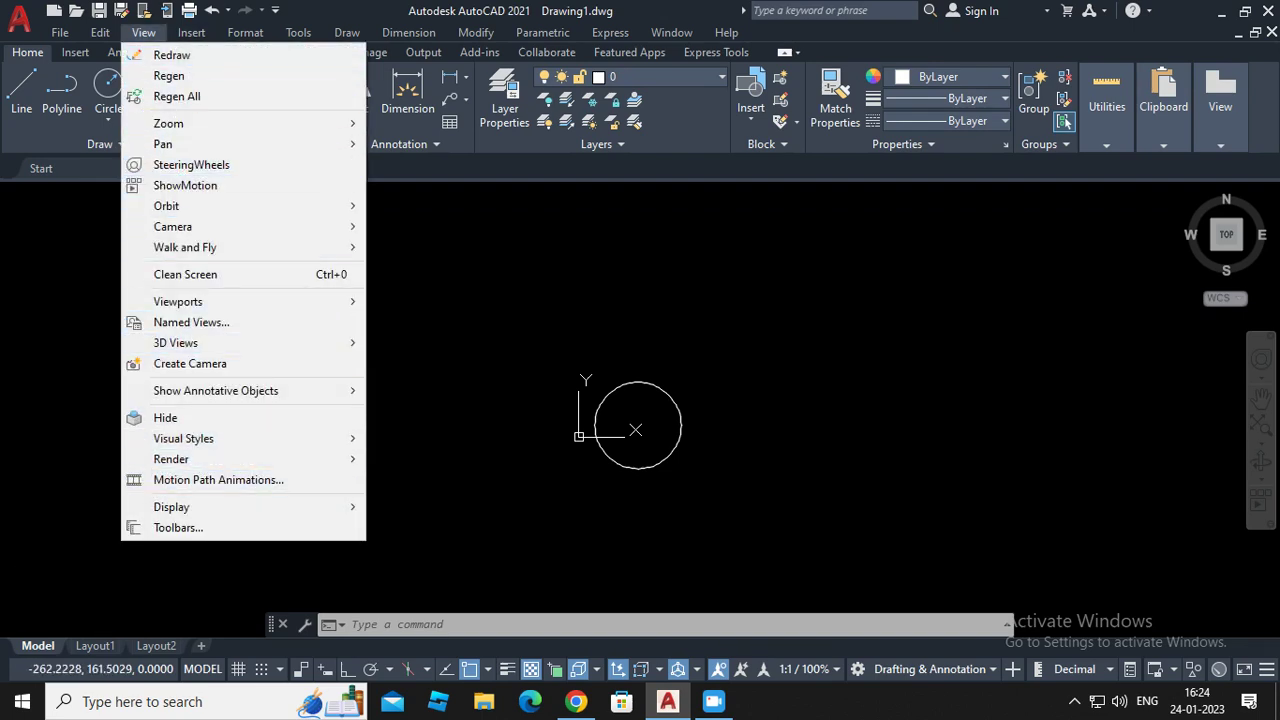
mouse_move(171, 507)
mouse_move(415, 507)
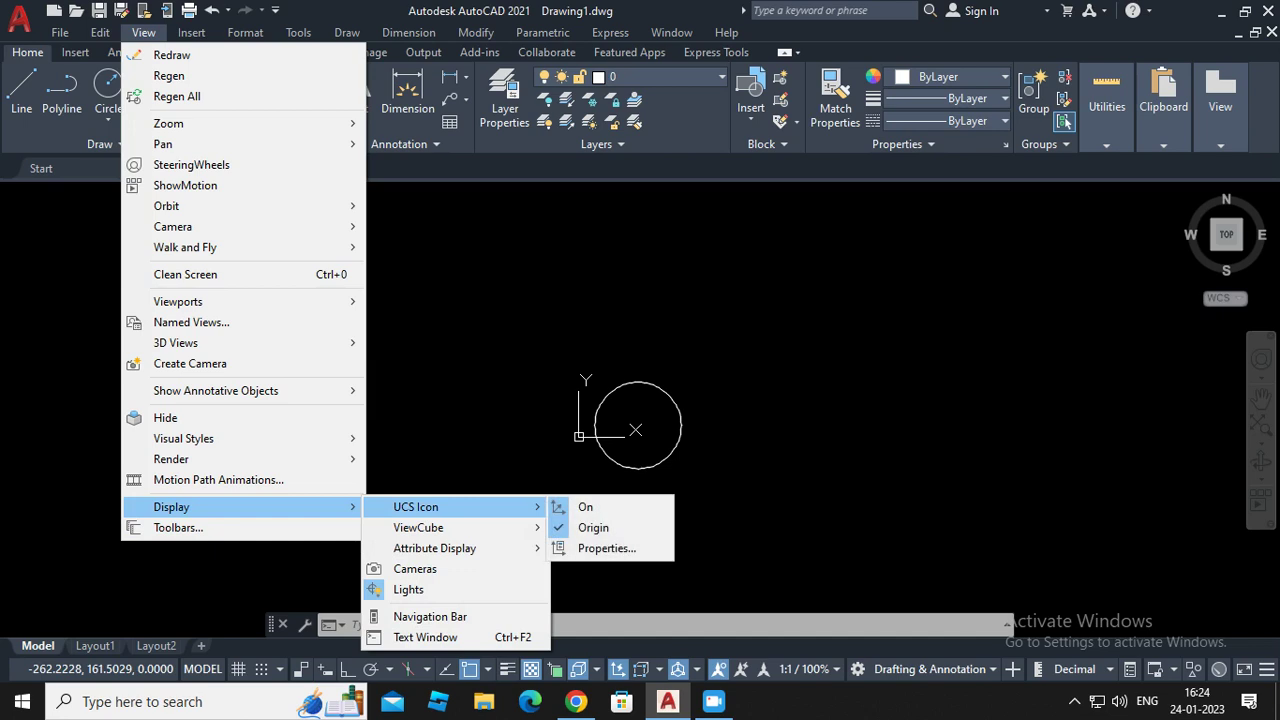
left_click(603, 527)
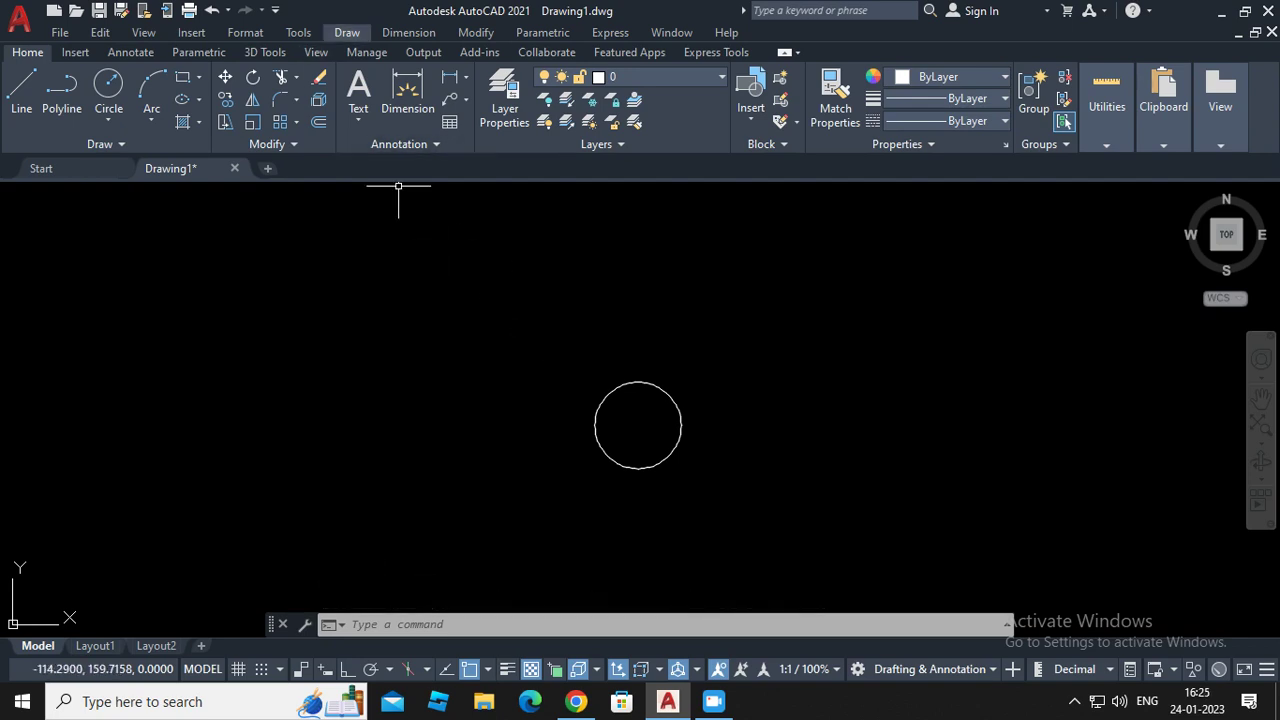
left_click(347, 32)
mouse_move(400, 301)
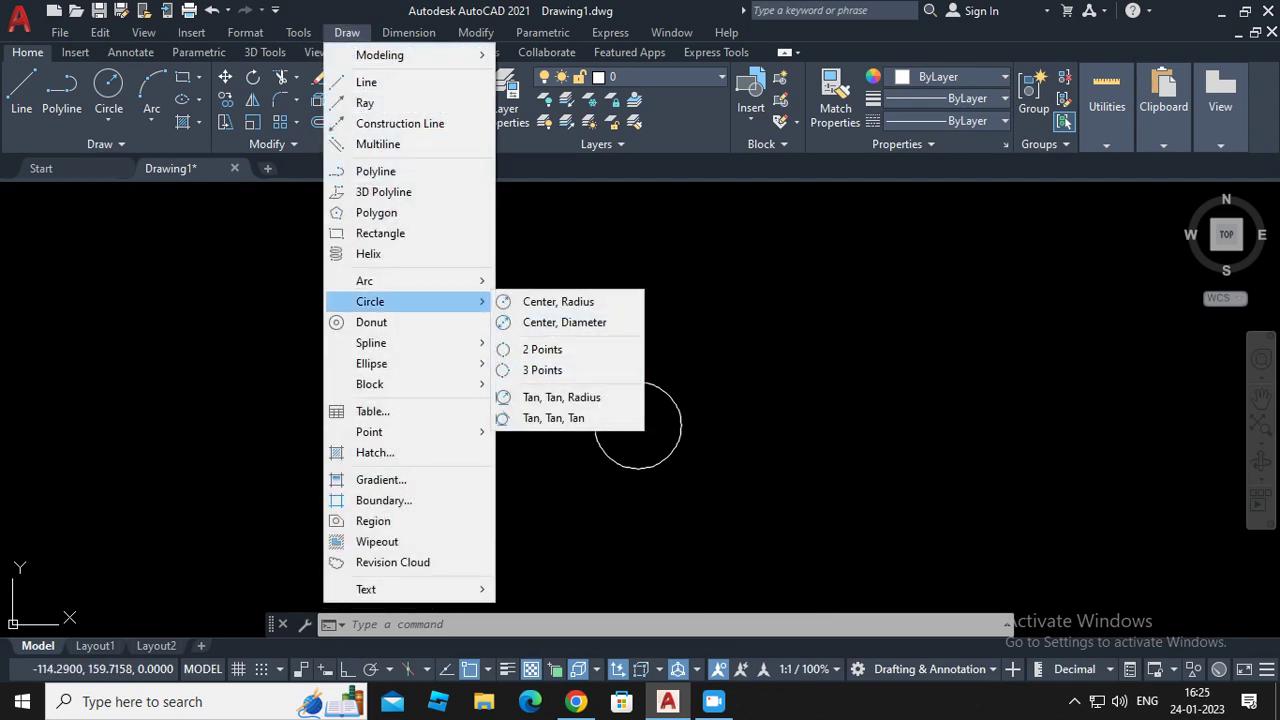
left_click(565, 322)
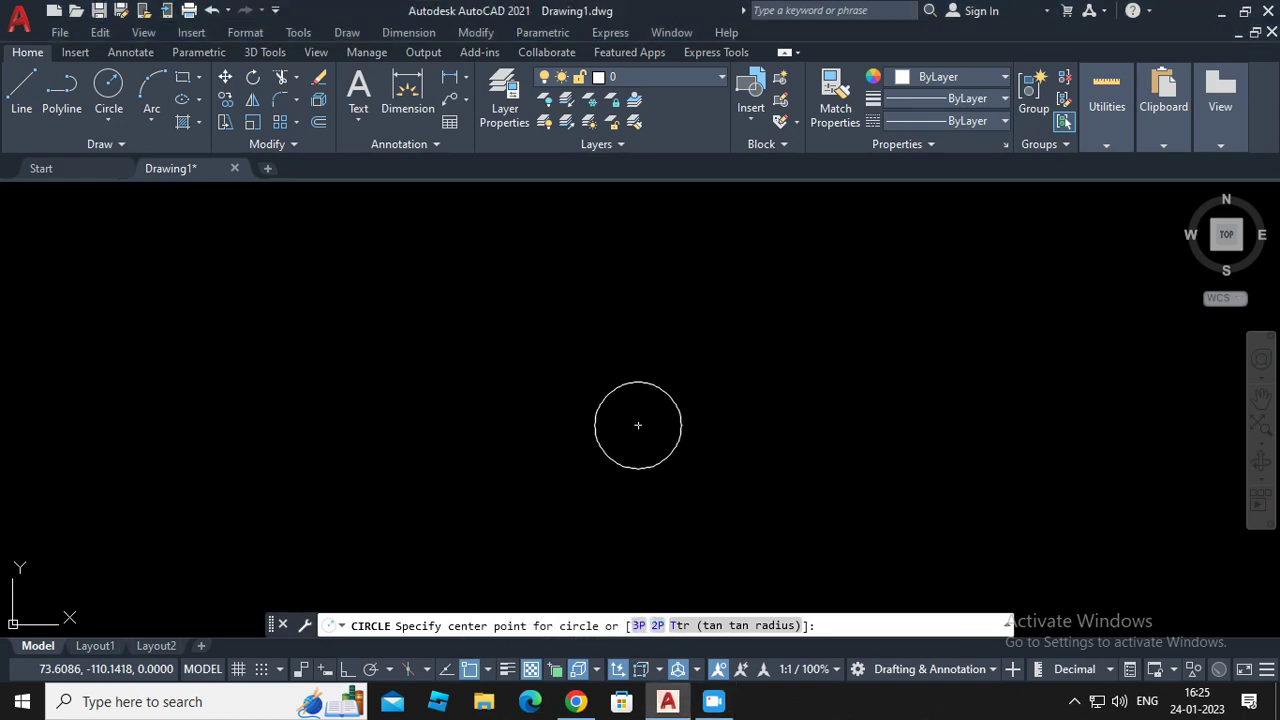
left_click(488, 669)
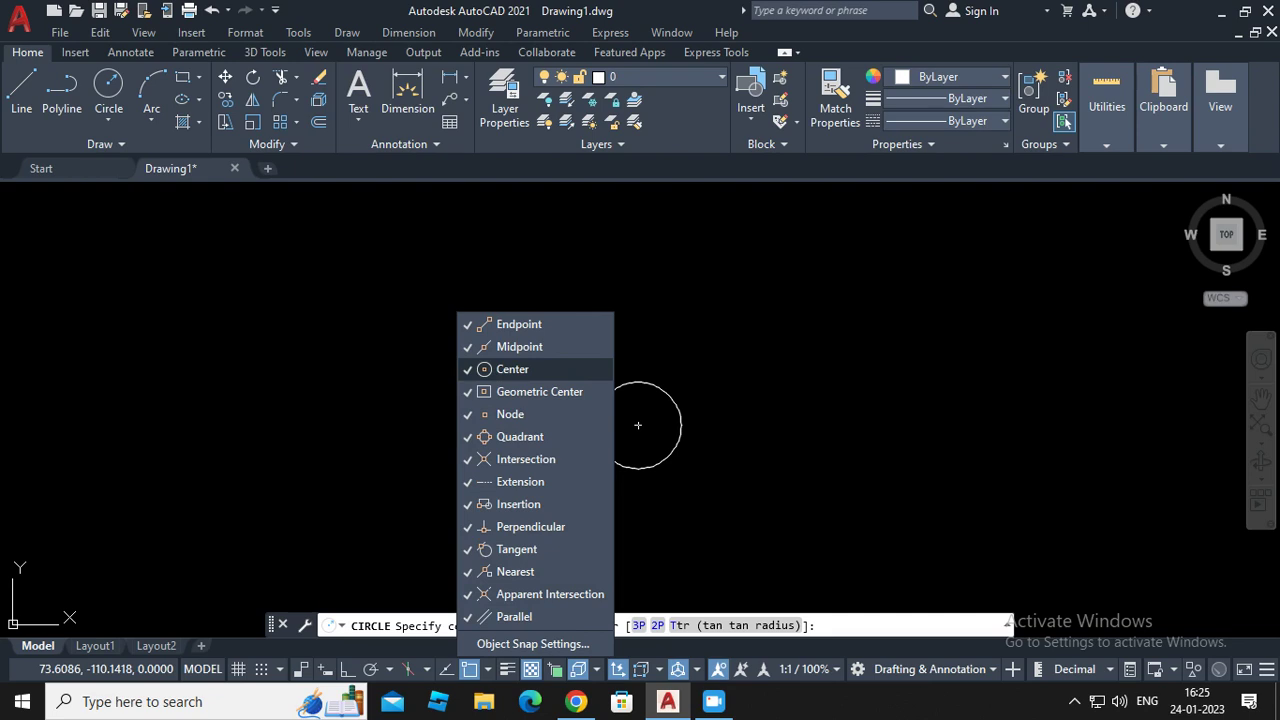
left_click(512, 369)
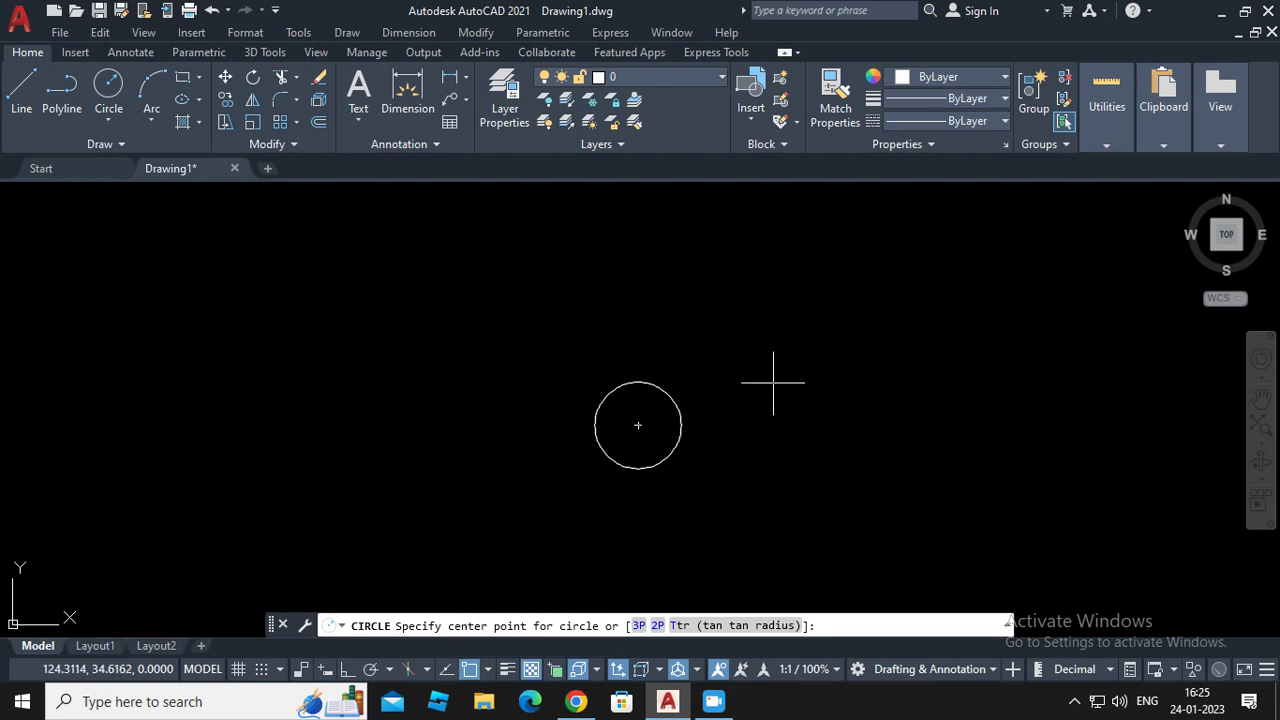
key("Escape")
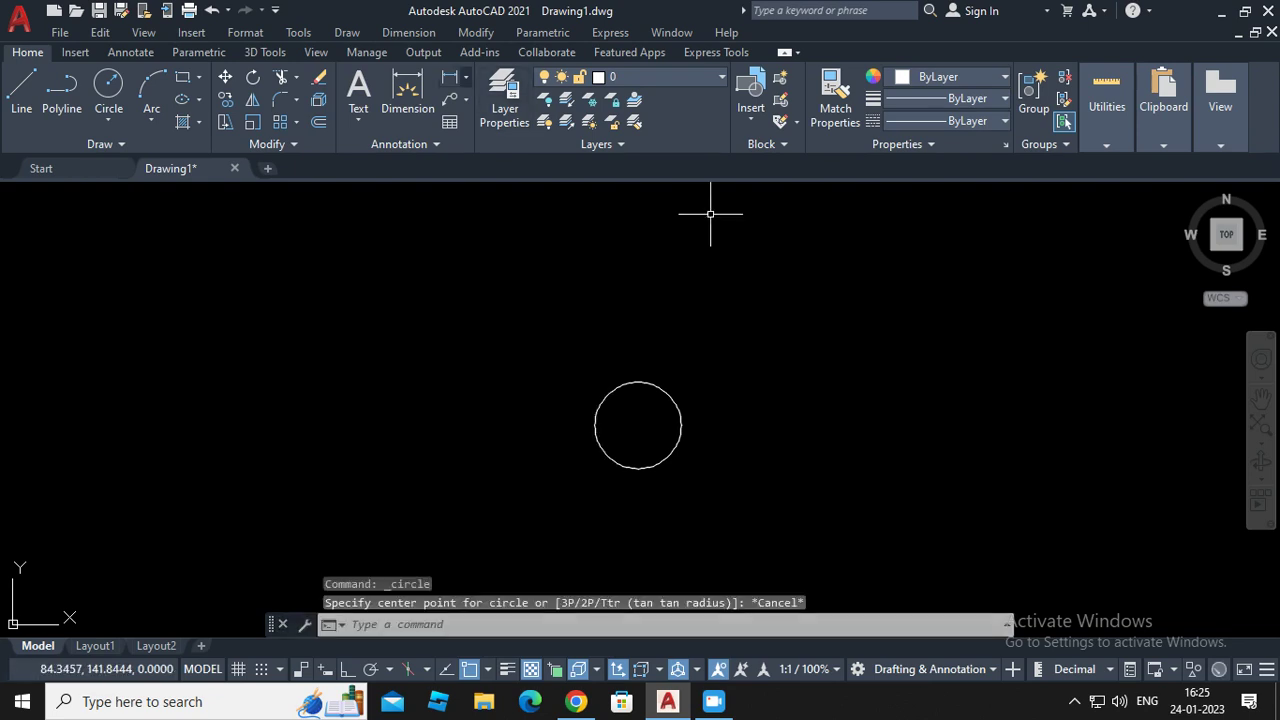
Draw a 37-diameter circle by center and diameter, snapped to the center of the existing circle
key("alt+d")
key("Down")
key("Down")
key("Down")
key("Down")
key("Down")
key("Down")
key("Down")
key("Down")
key("Down")
key("Down")
key("Right")
key("Down")
key("Return")
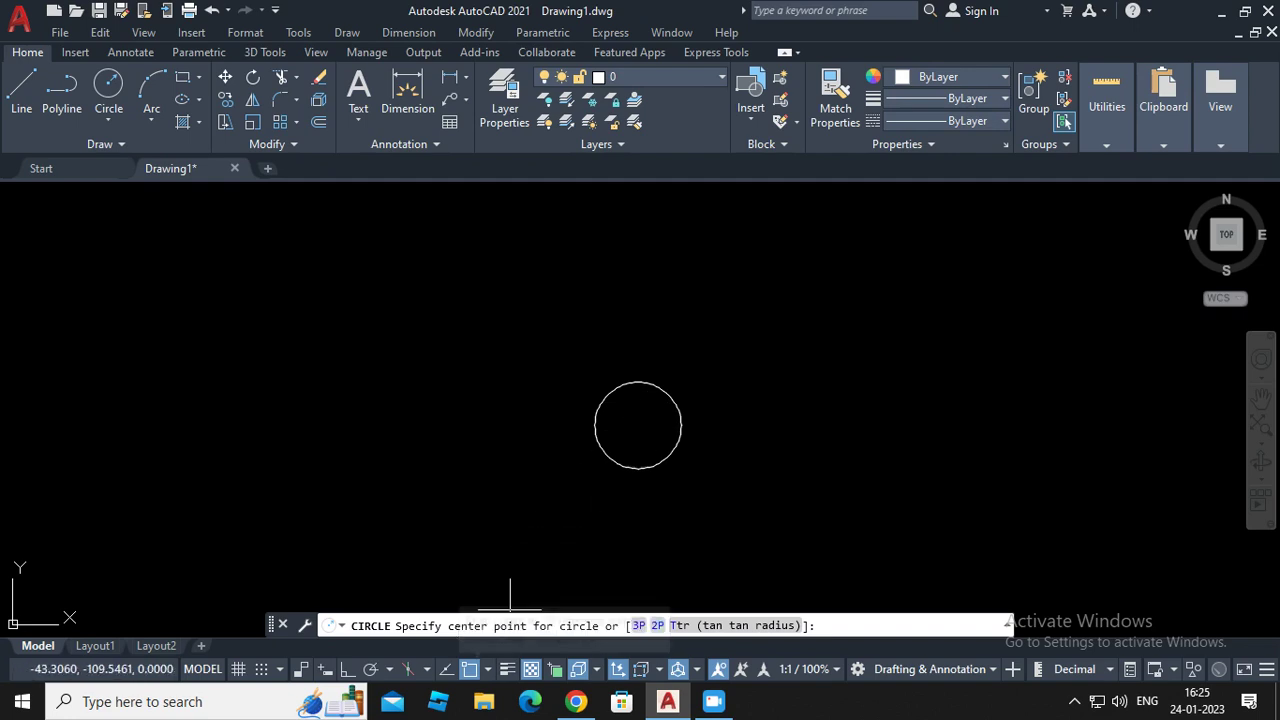
left_click(488, 669)
left_click(512, 369)
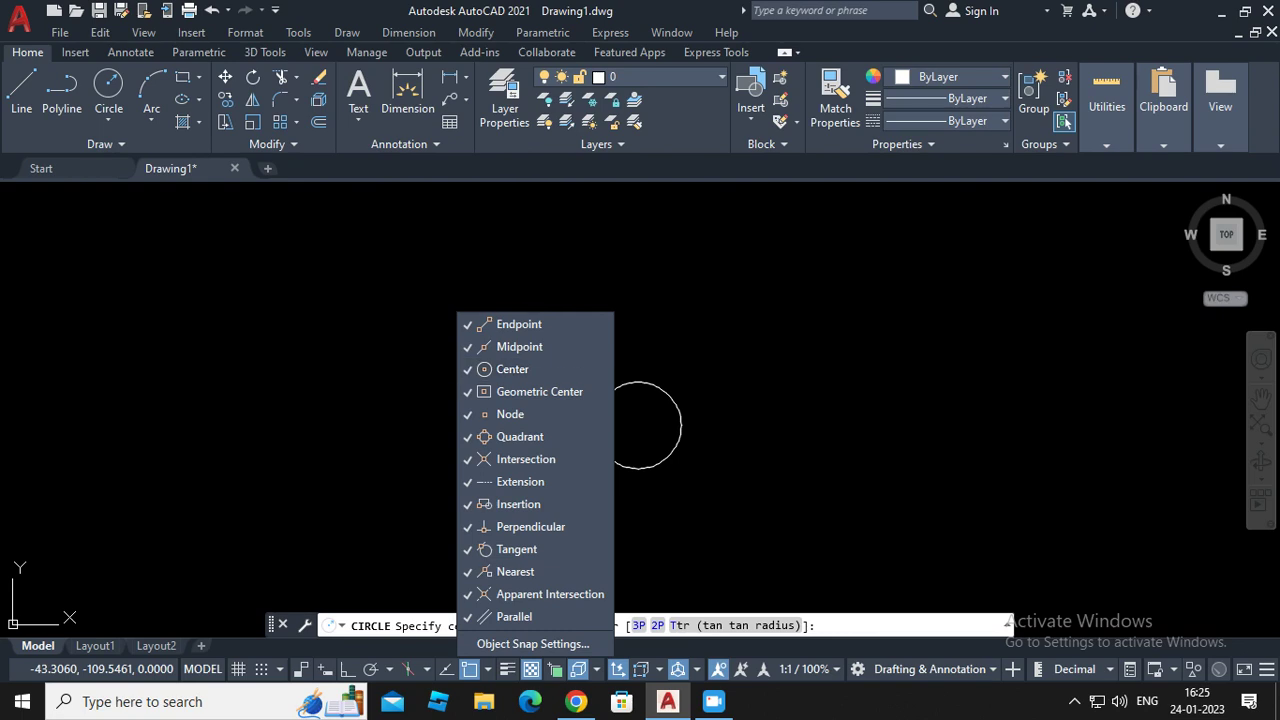
left_click(646, 417)
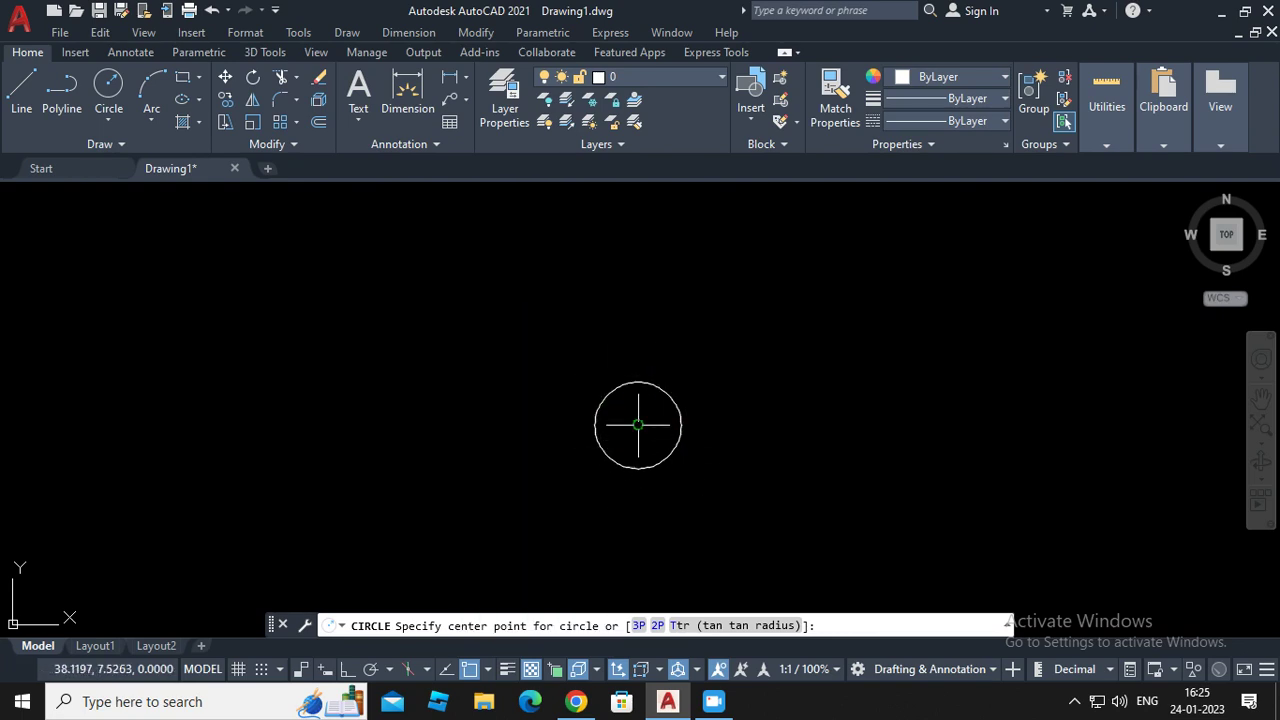
left_click(638, 424)
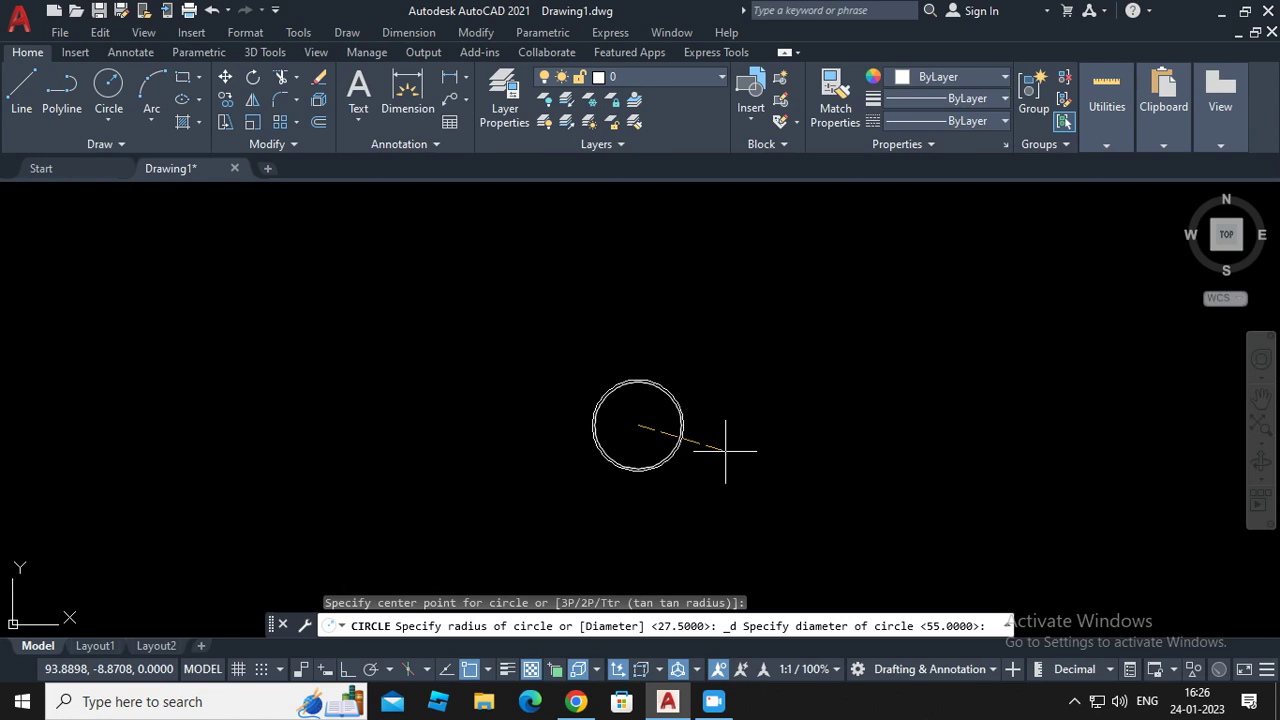
type("37")
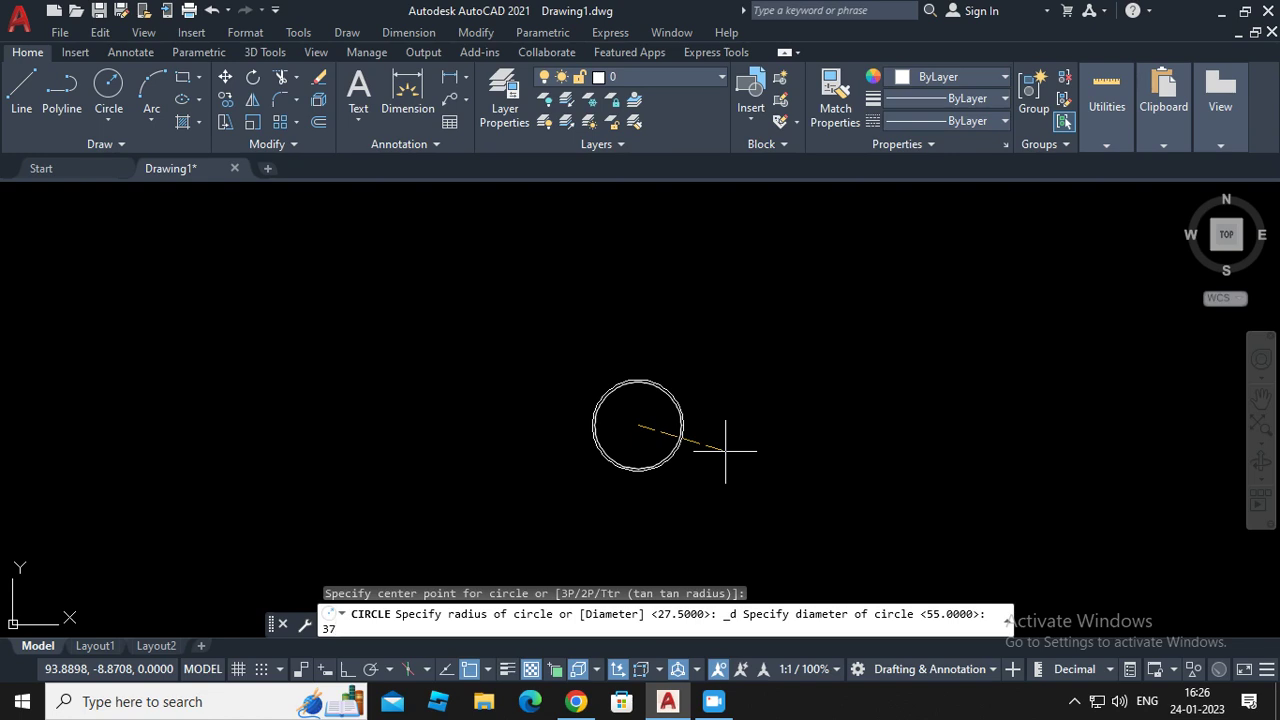
key("Return")
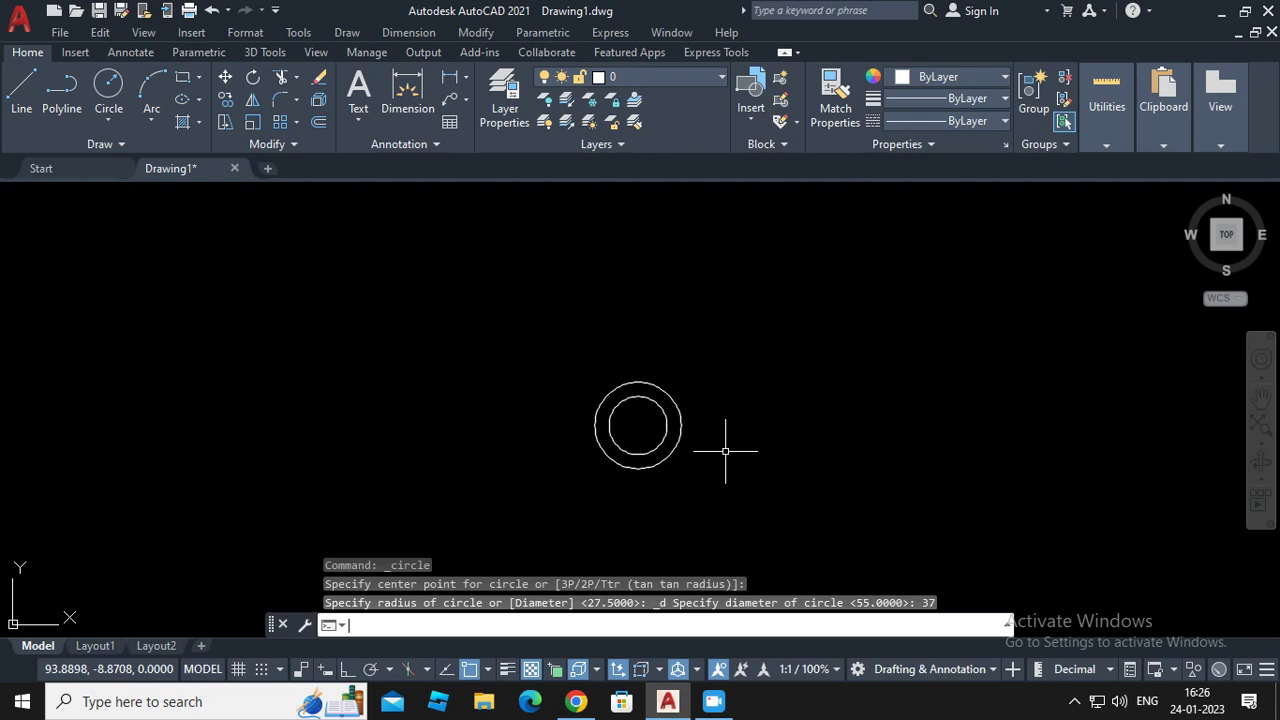
Draw a third concentric circle with a diameter of 20 at the same center point
left_click(347, 32)
mouse_move(370, 301)
left_click(557, 323)
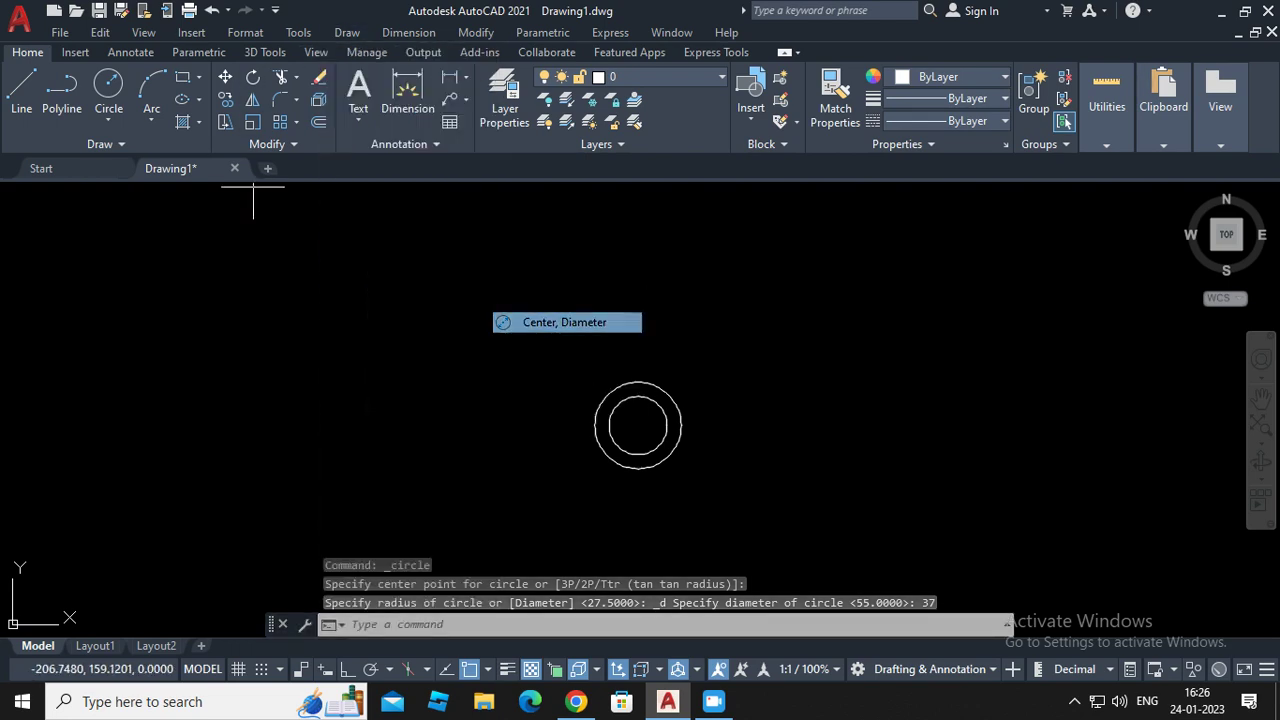
left_click(638, 425)
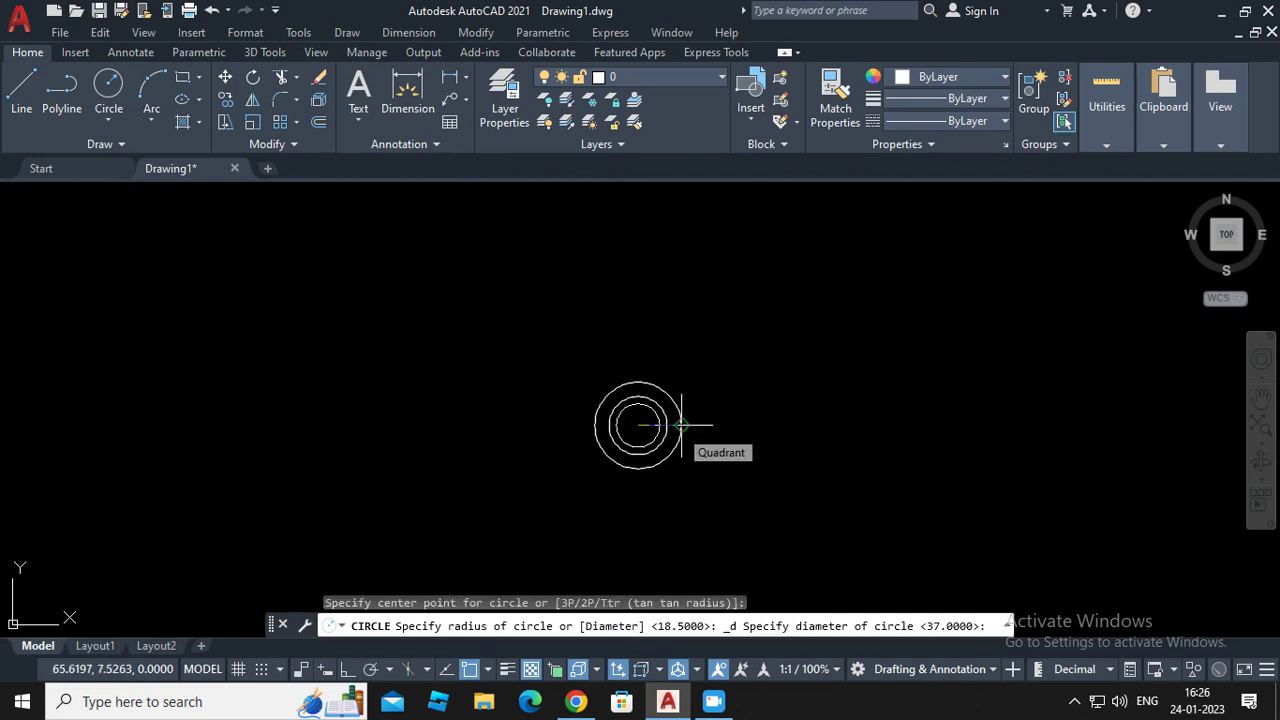
type("20")
key("Return")
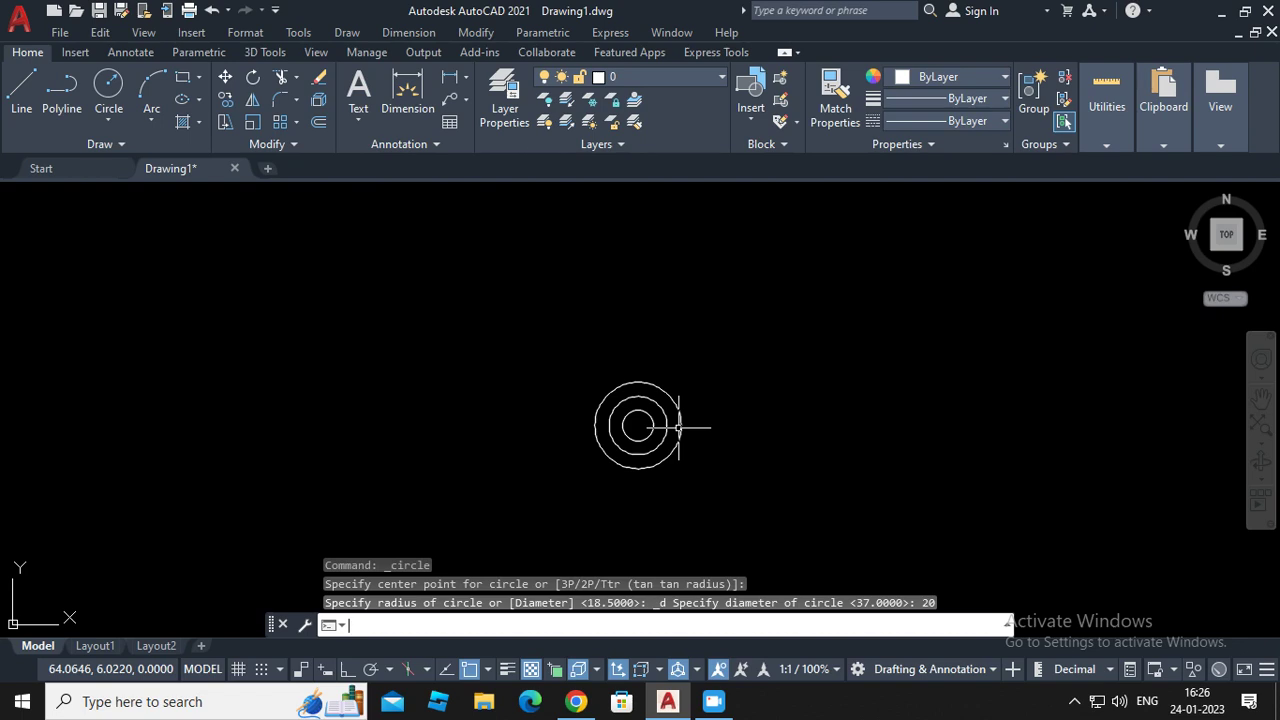
Draw a 12-diameter circle by center and diameter, centered on the bottom quadrant of the 37-diameter circle
left_click(347, 32)
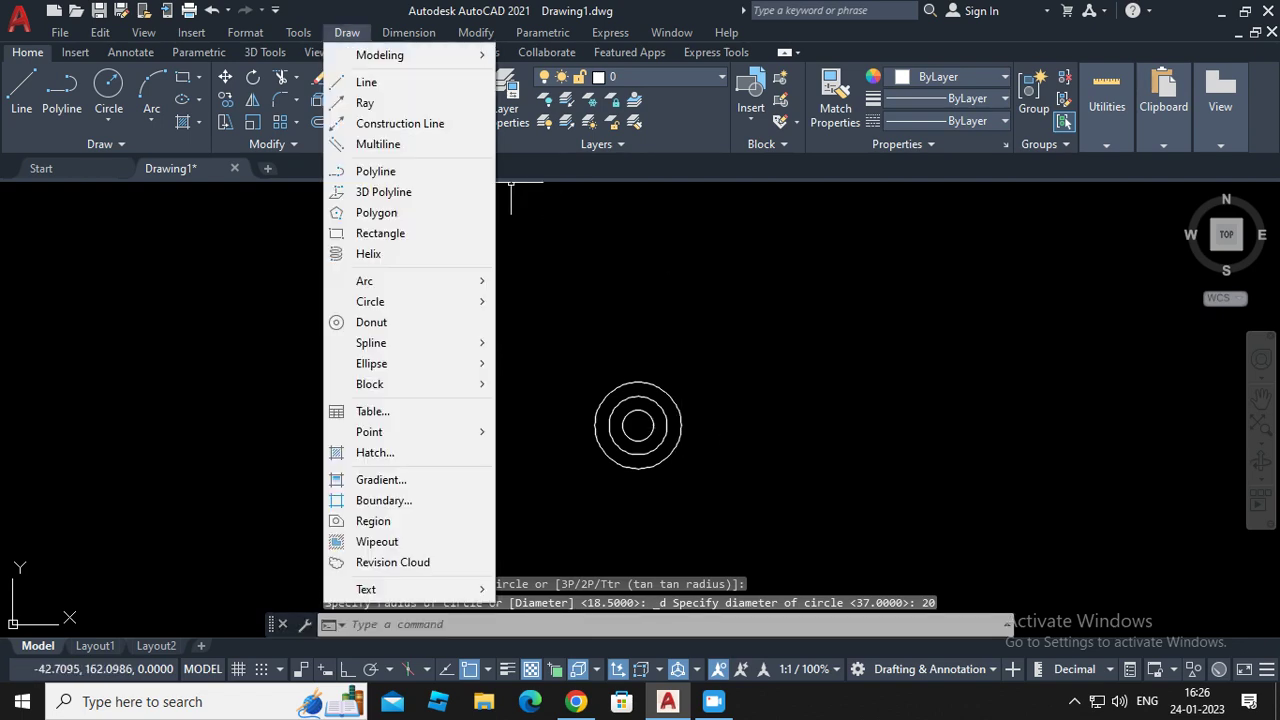
mouse_move(400, 301)
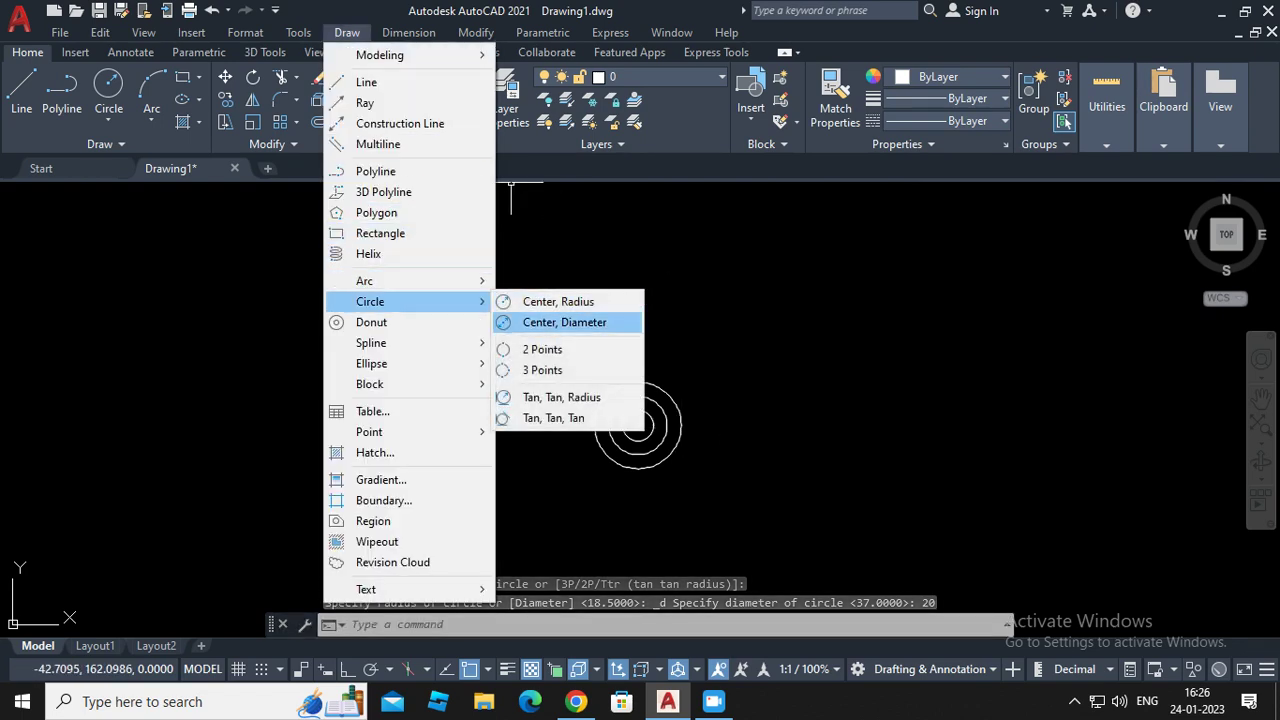
left_click(564, 322)
left_click(638, 455)
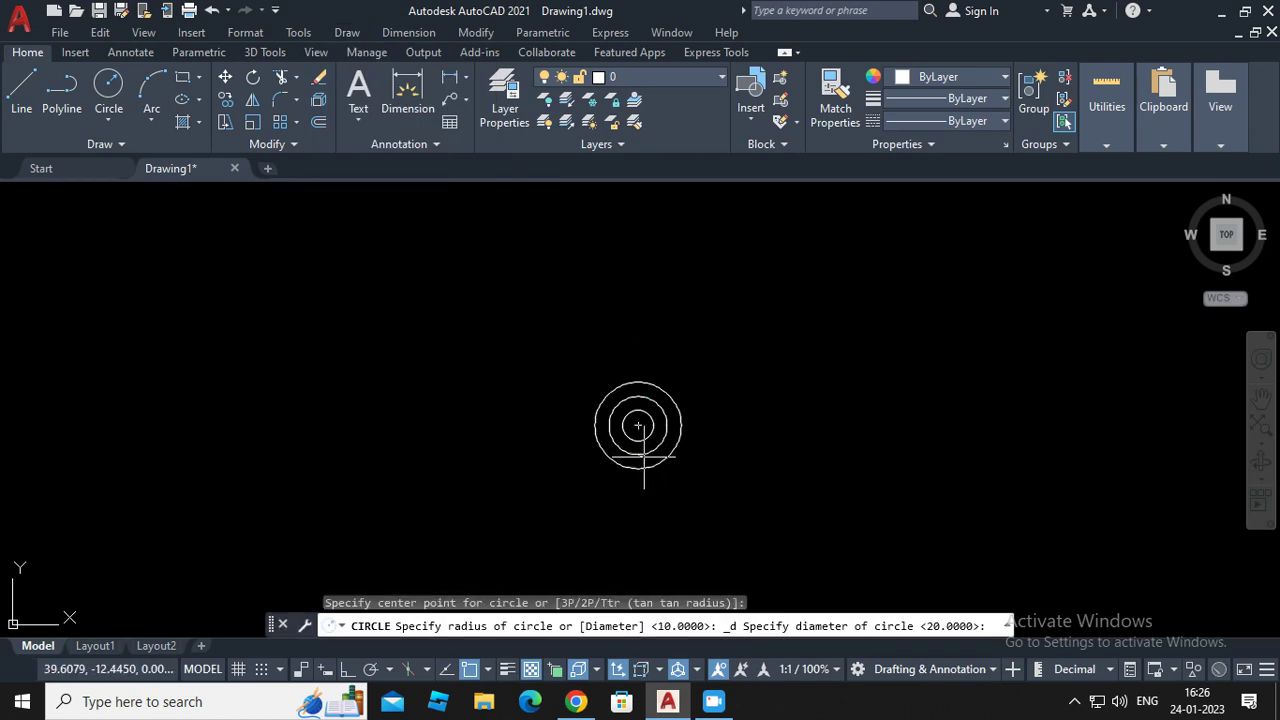
type("12")
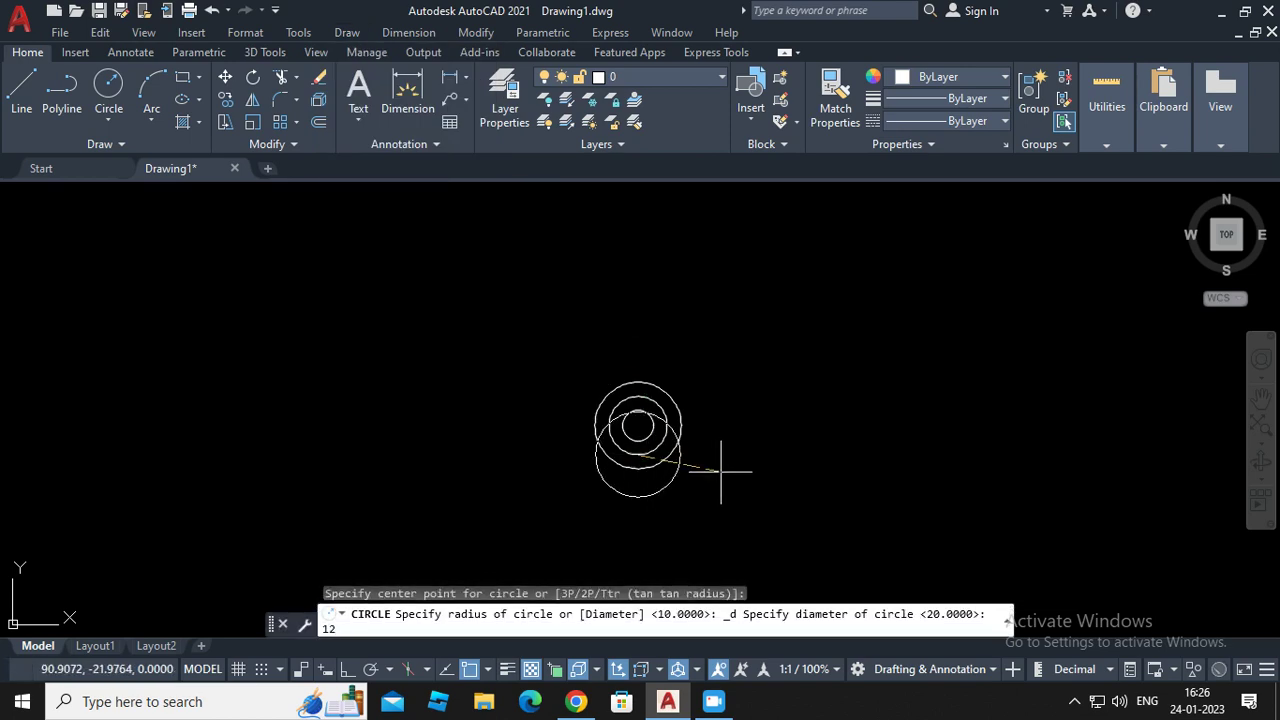
key("Return")
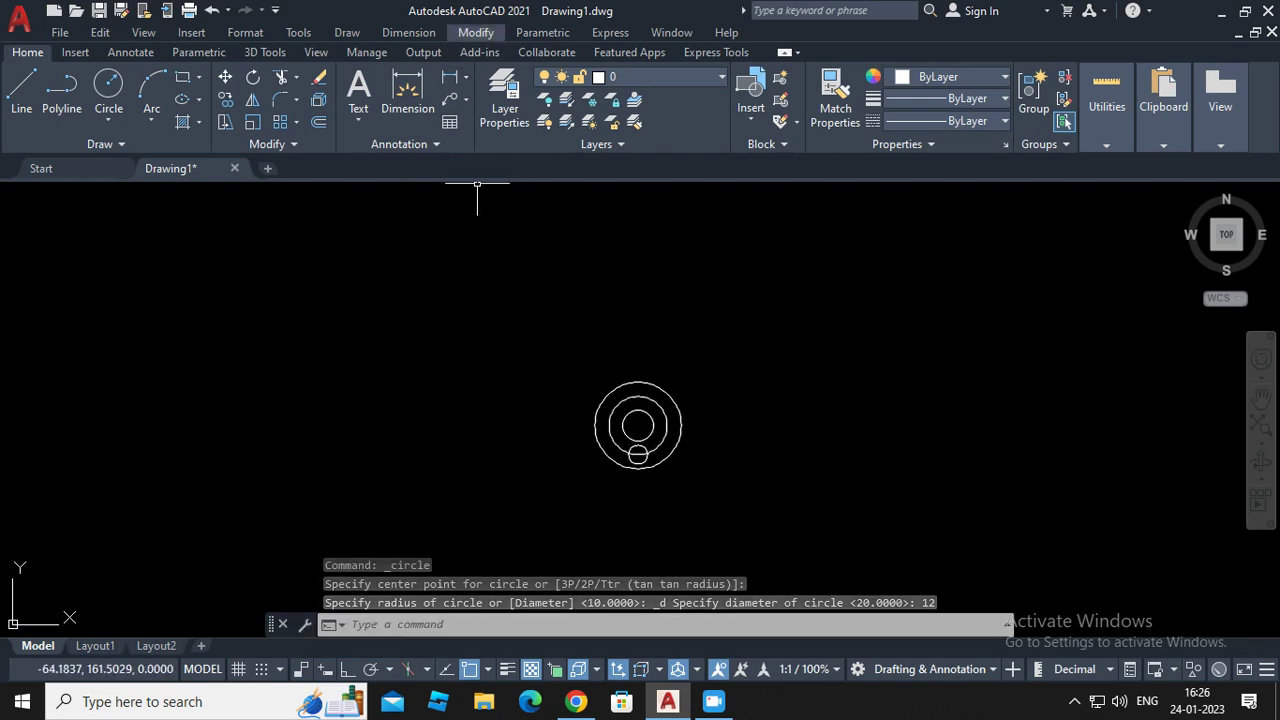
Create a polar array of the 12-diameter circle around the common center of the concentric circles
left_click(476, 32)
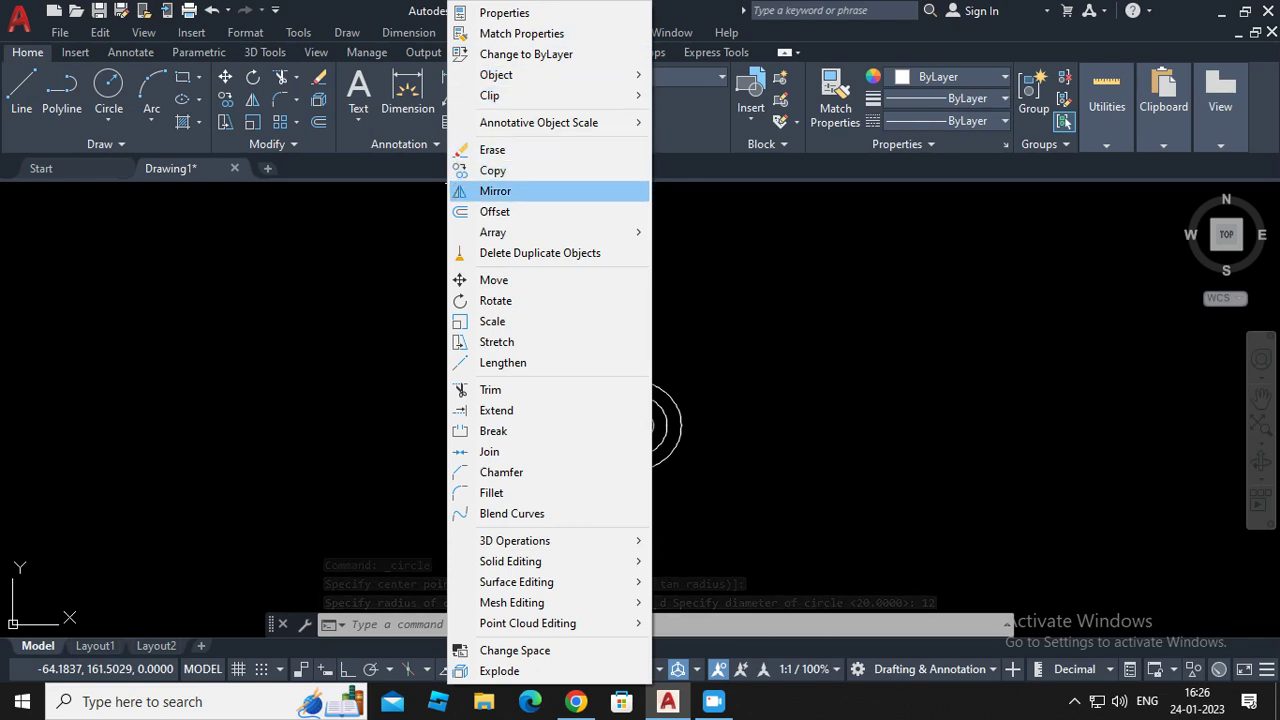
mouse_move(545, 232)
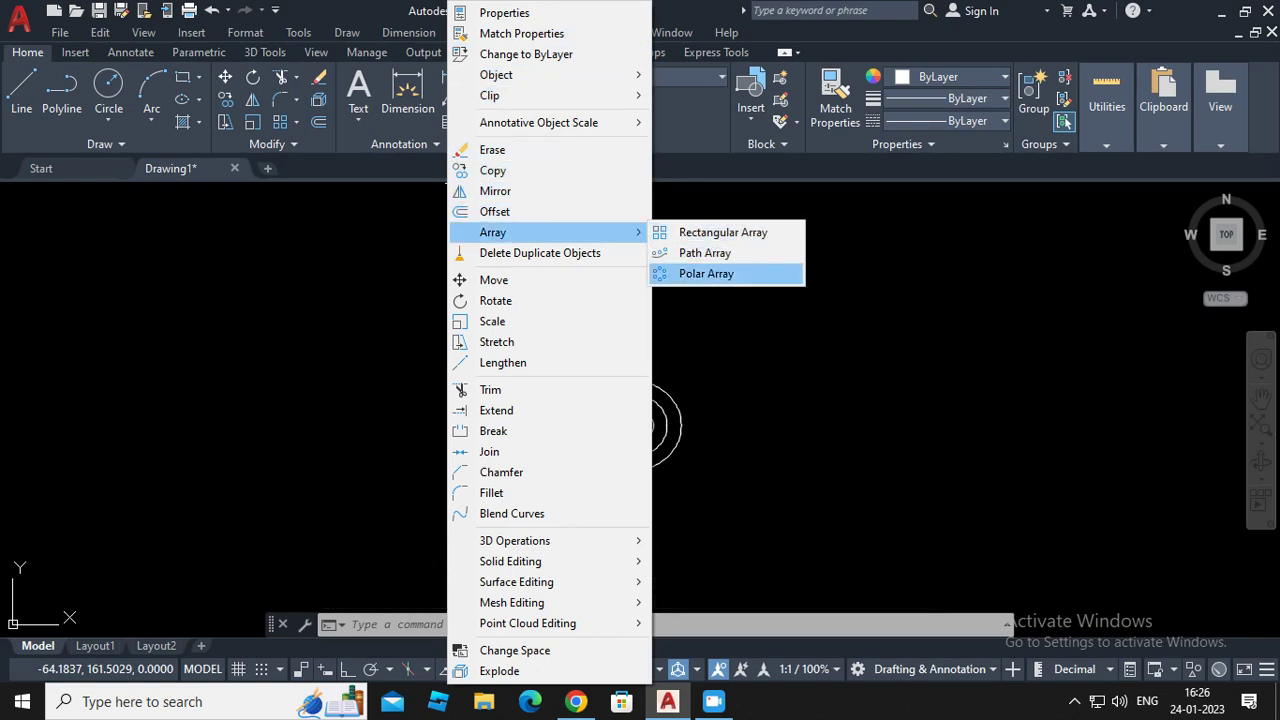
left_click(712, 273)
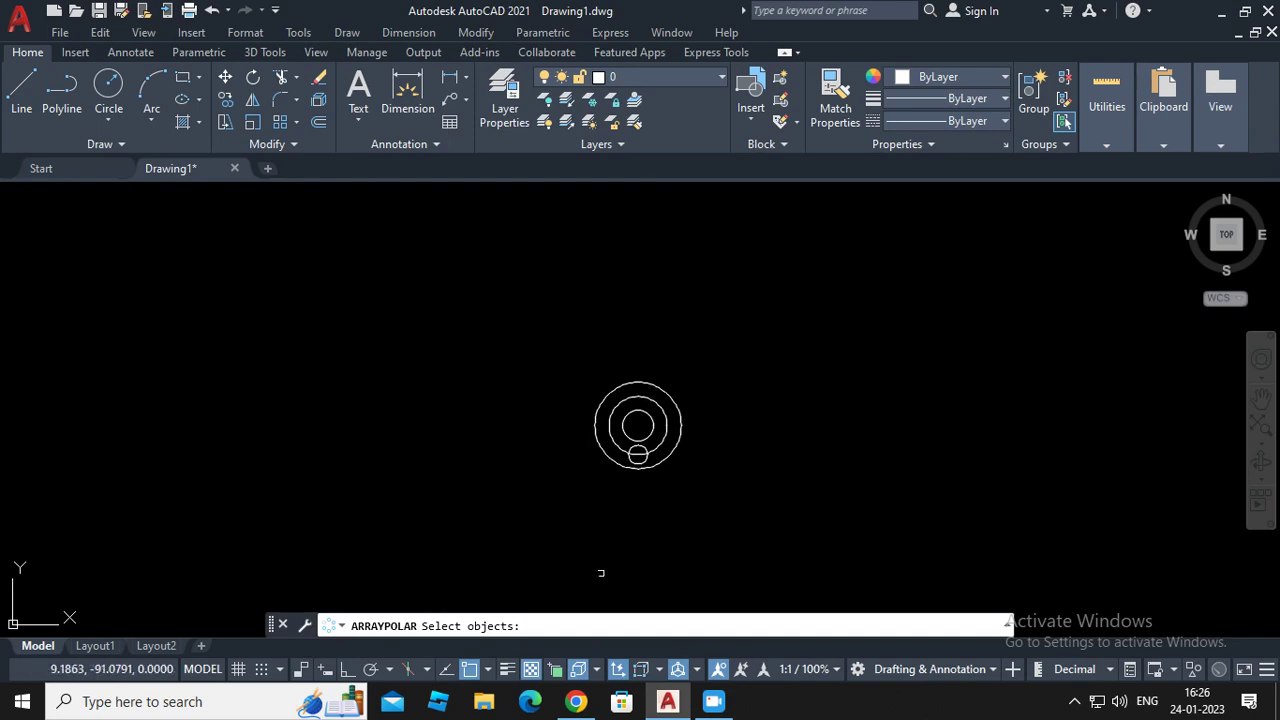
left_click(638, 455)
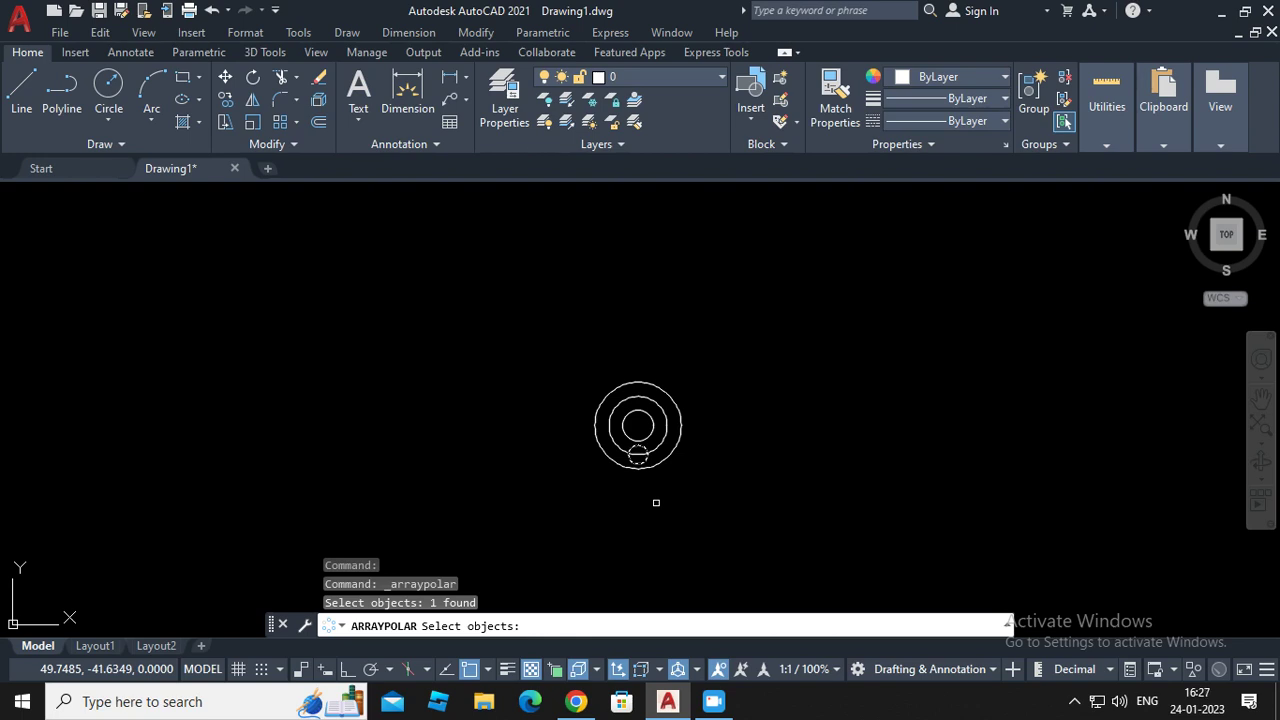
key("Return")
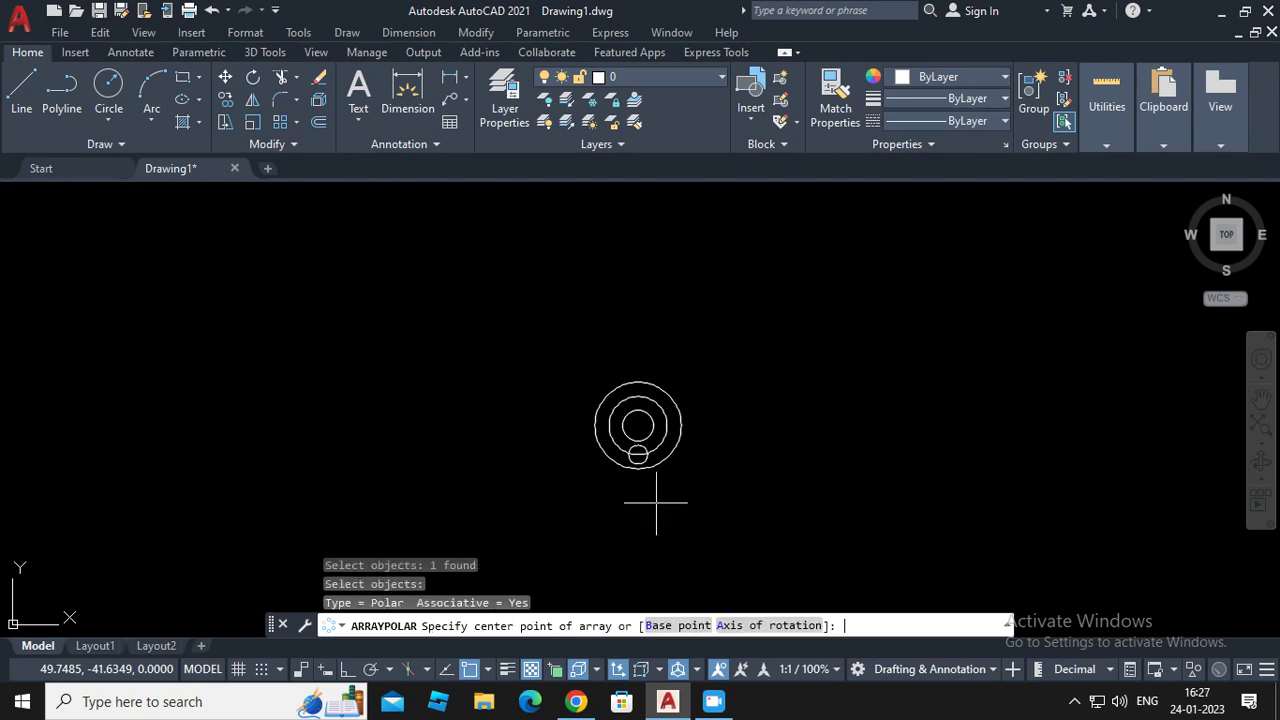
left_click(638, 425)
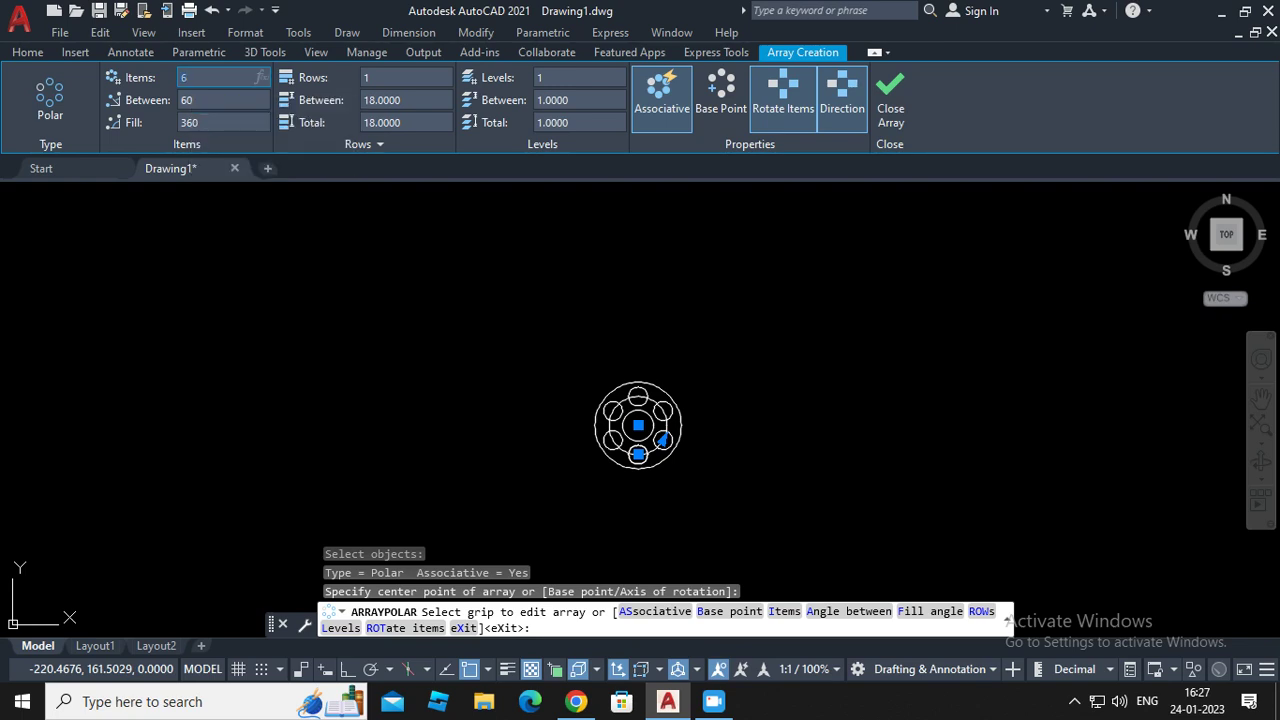
Set the polar array's item count to 4 and finish the array
left_click(215, 77)
type("4")
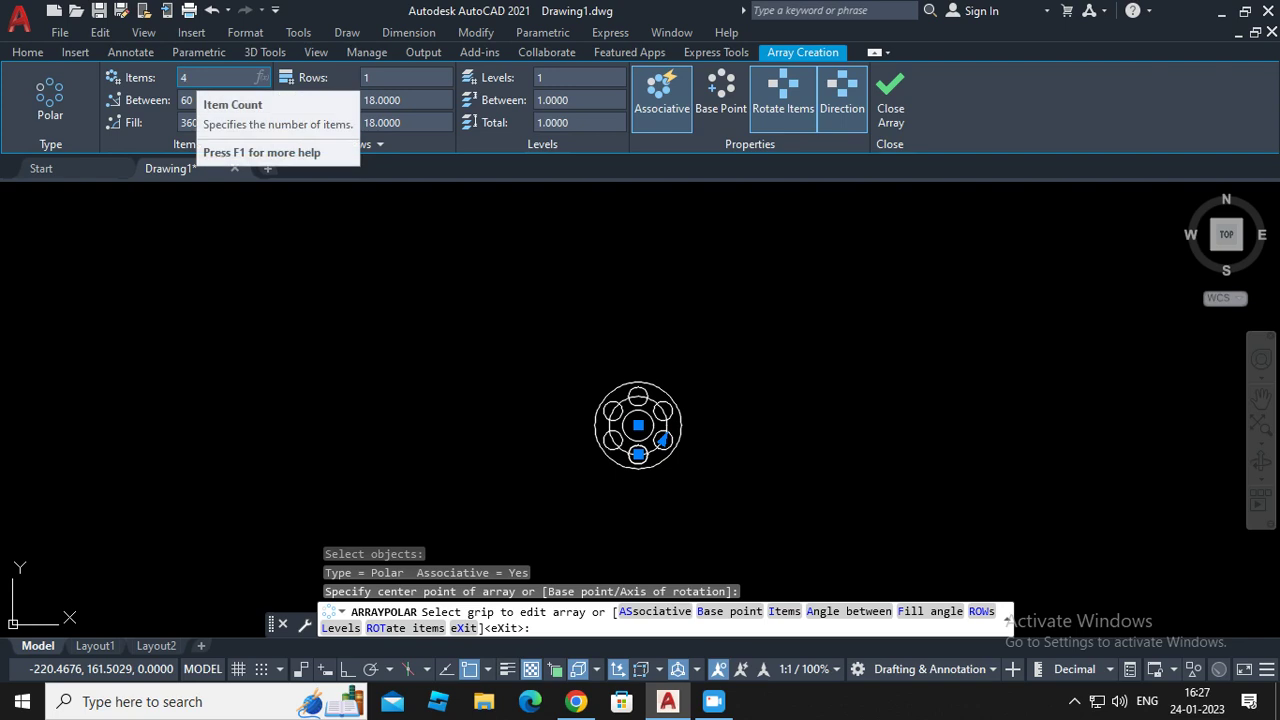
key("Return")
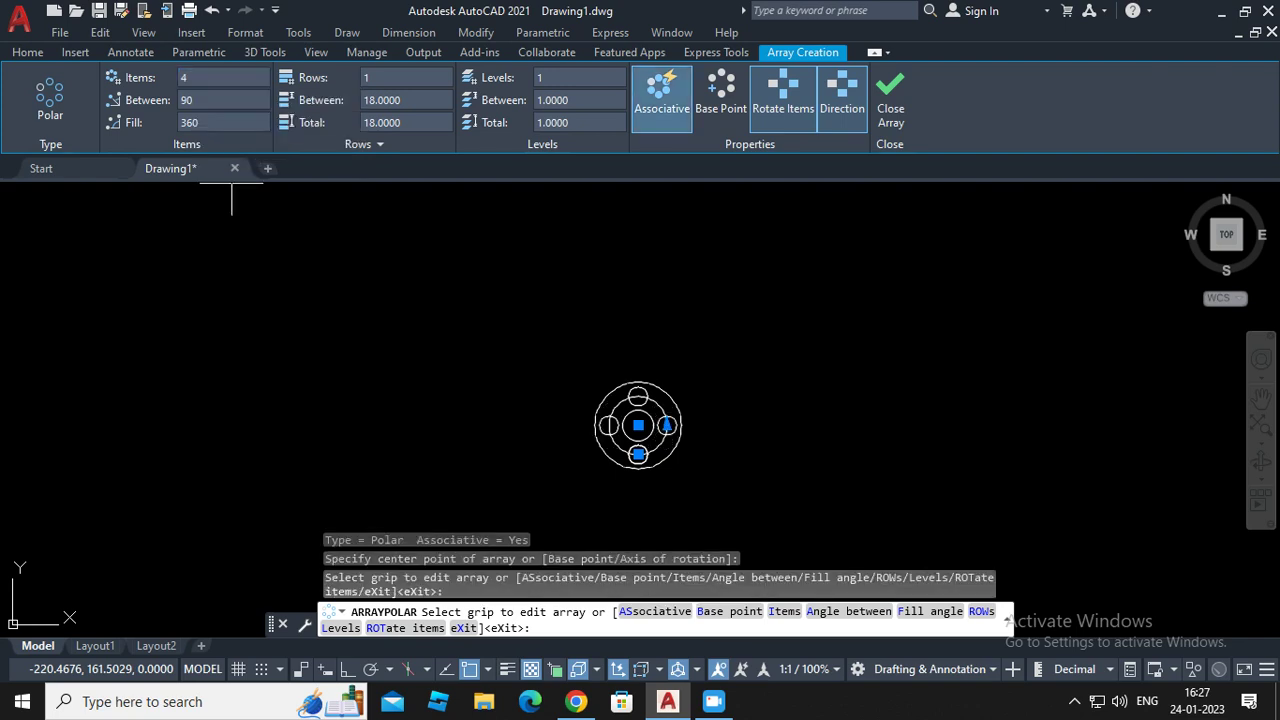
left_click(889, 90)
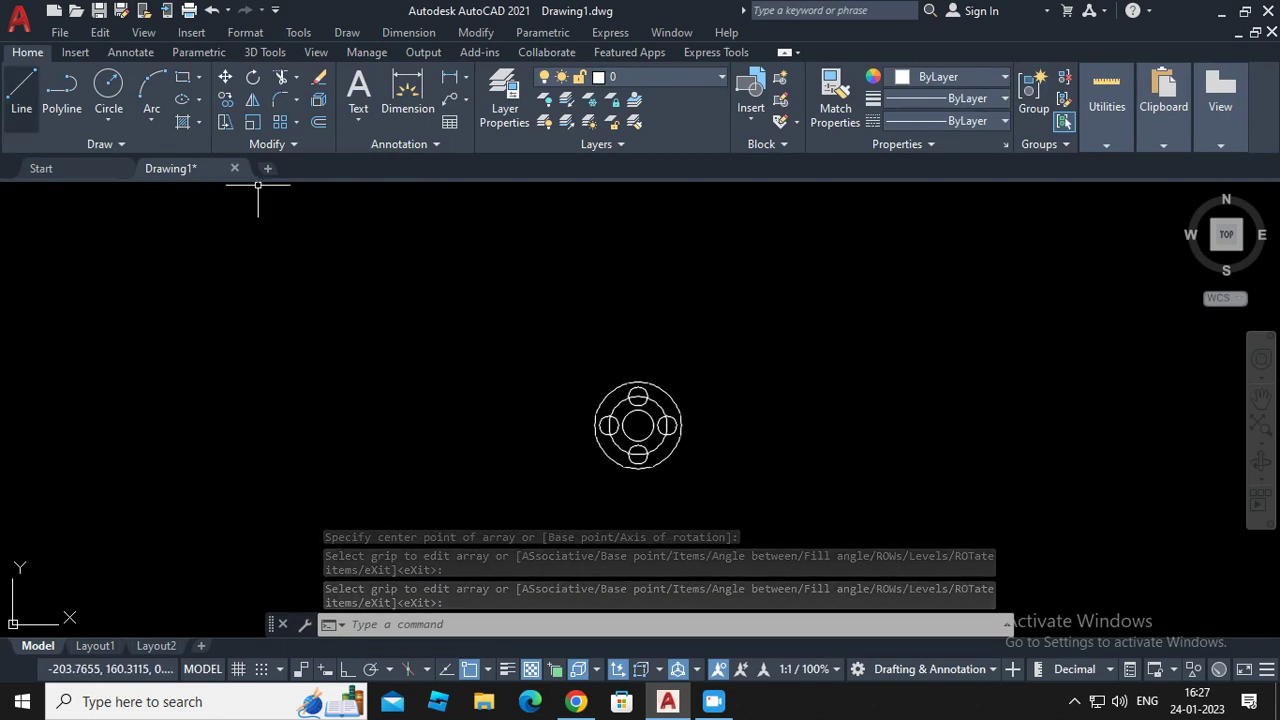
Draw a vertical line 100 units upward from the center of the circles with Ortho mode on
type("l")
key("Return")
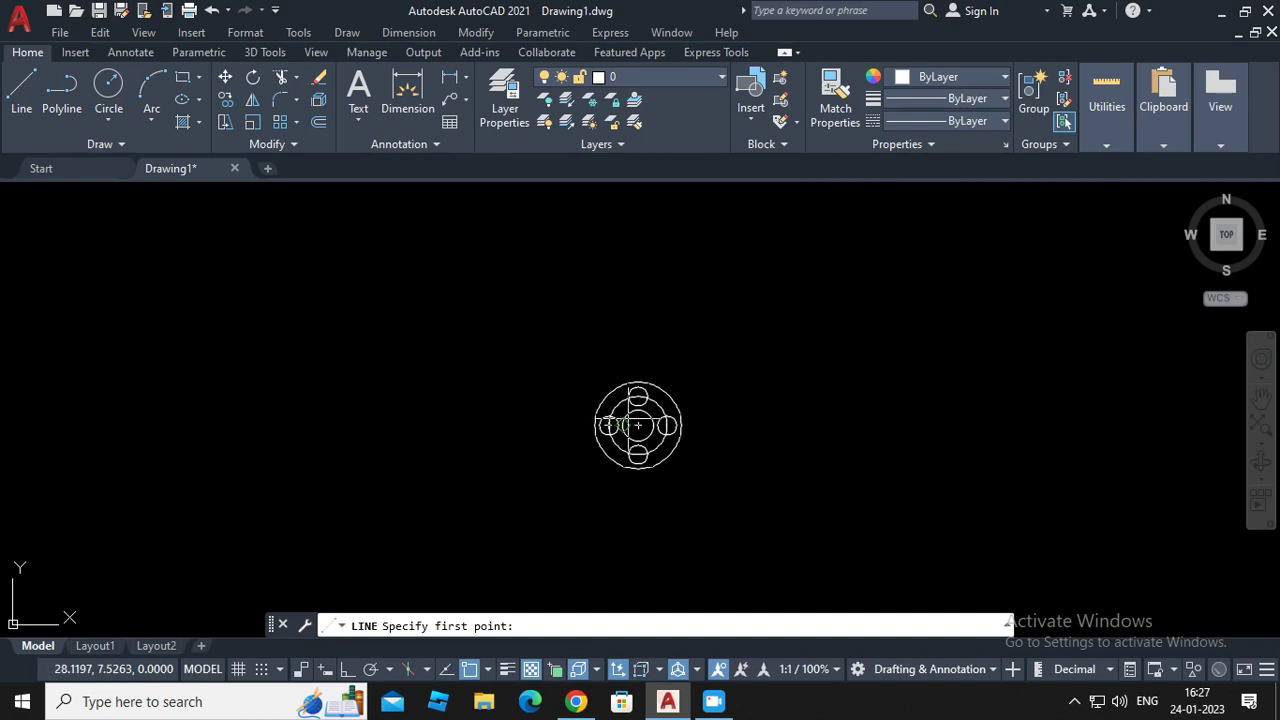
left_click(638, 425)
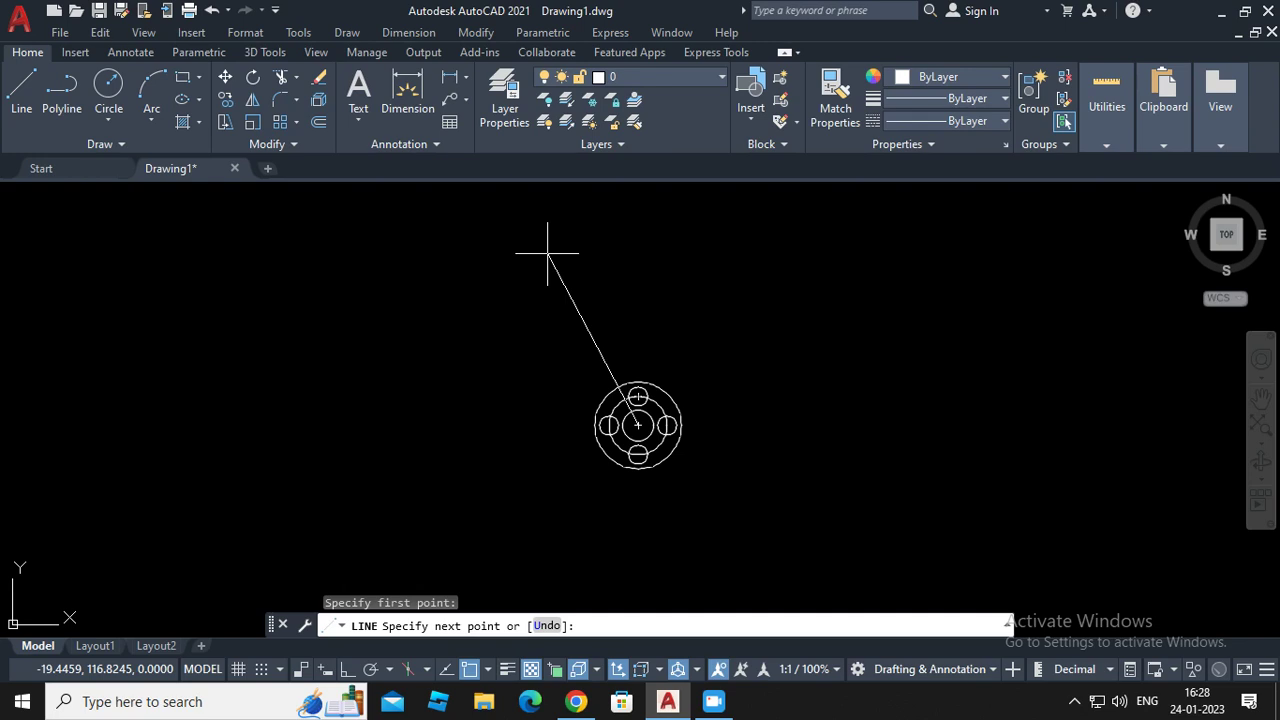
key("F8")
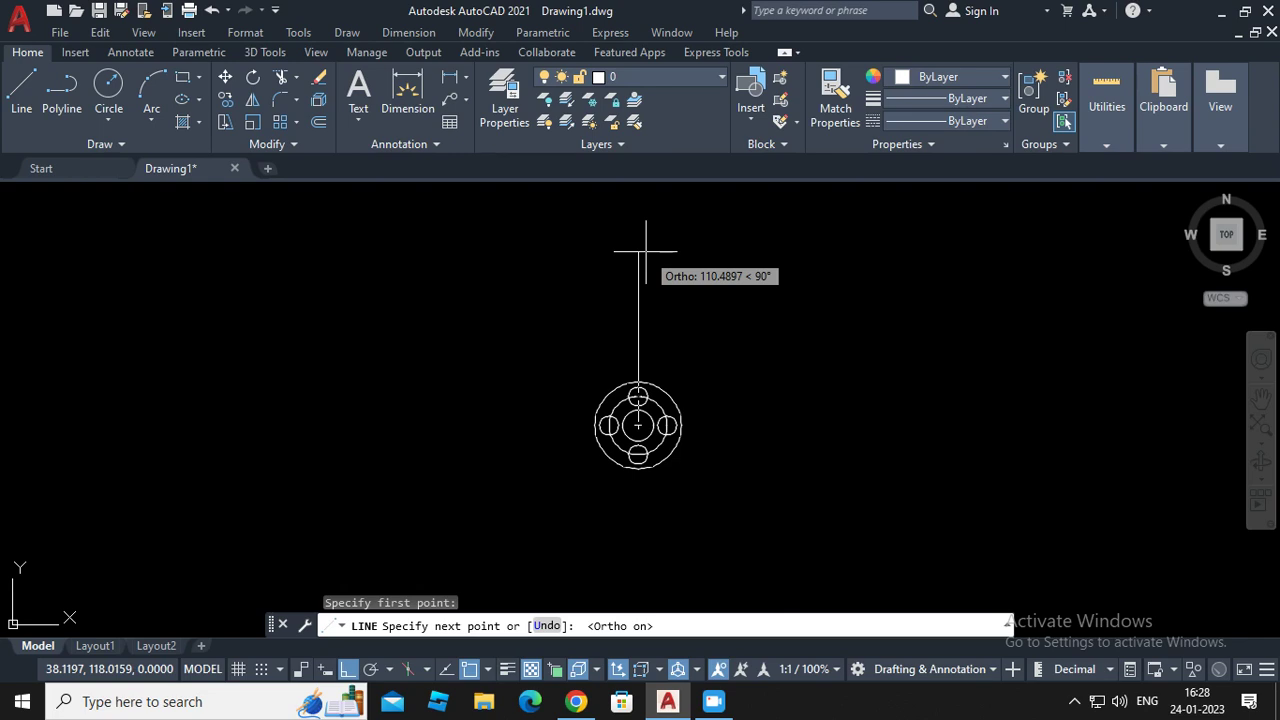
type("100")
key("Return")
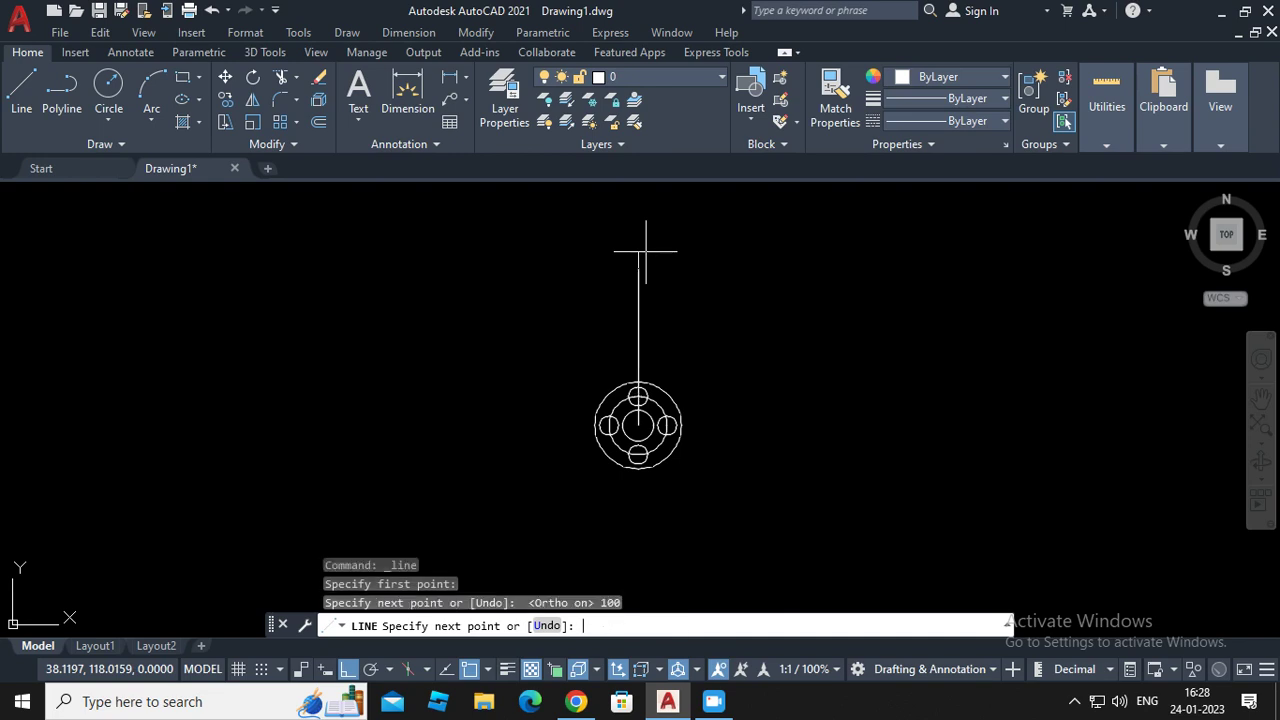
Add a horizontal segment 20 units long to the right from the upper end of the vertical line and finish the line
type("20")
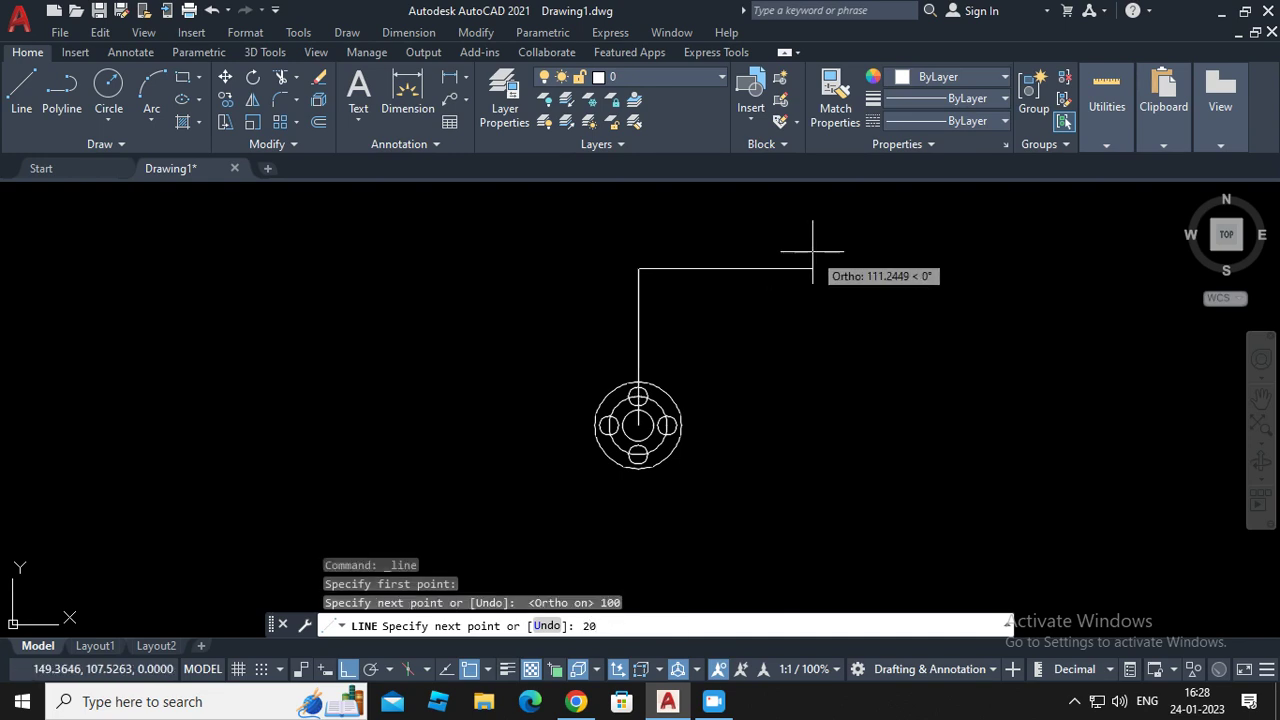
key("Return")
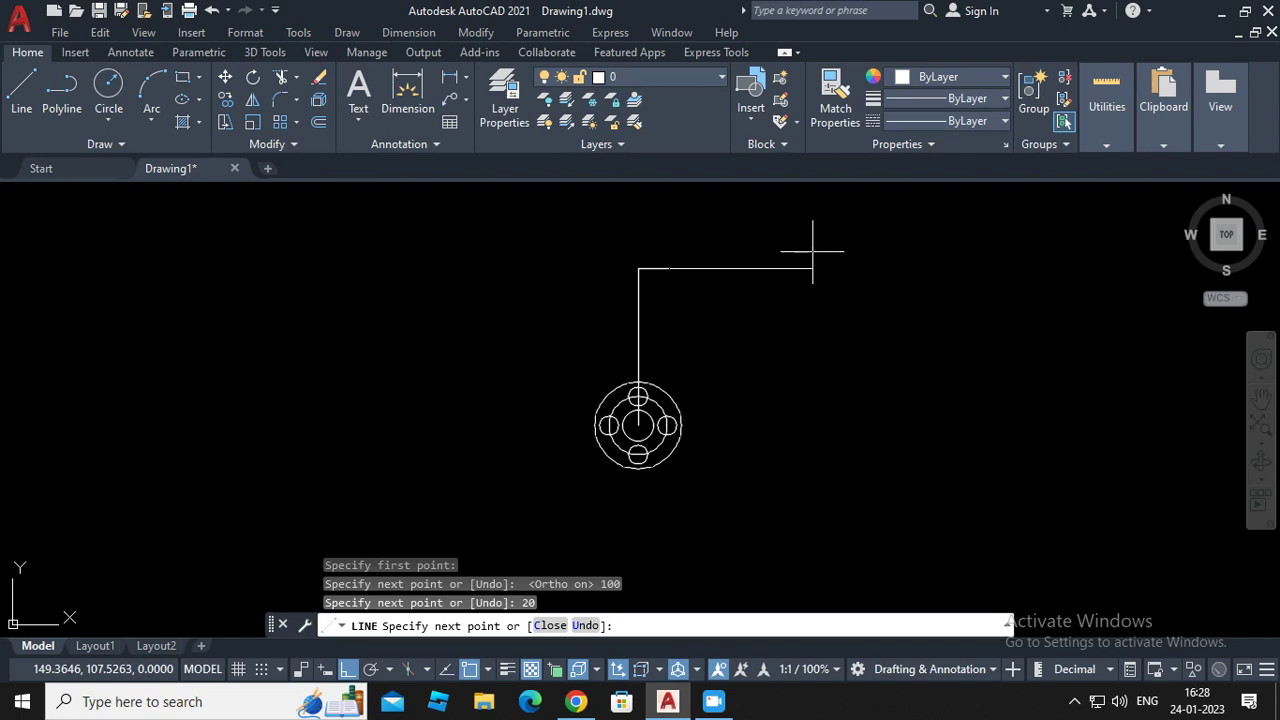
key("Return")
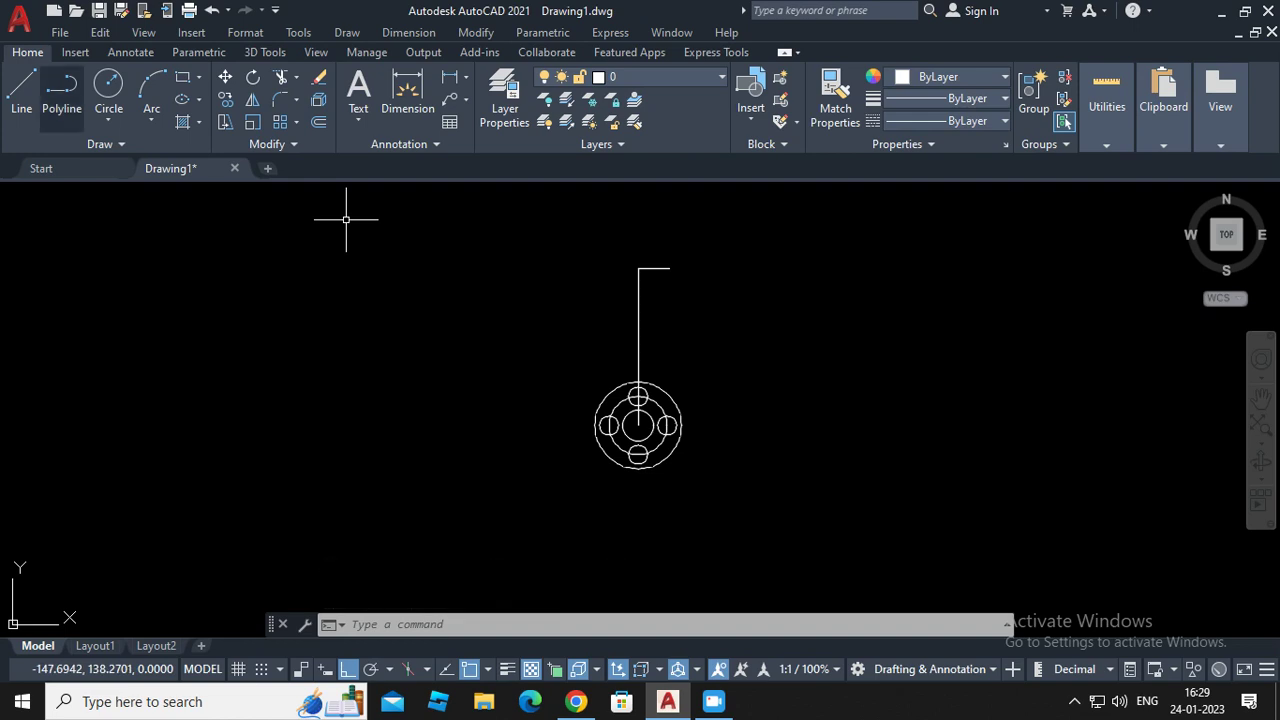
Draw a horizontal line 45 units long to the left from the upper end of the vertical line
type("l")
key("Return")
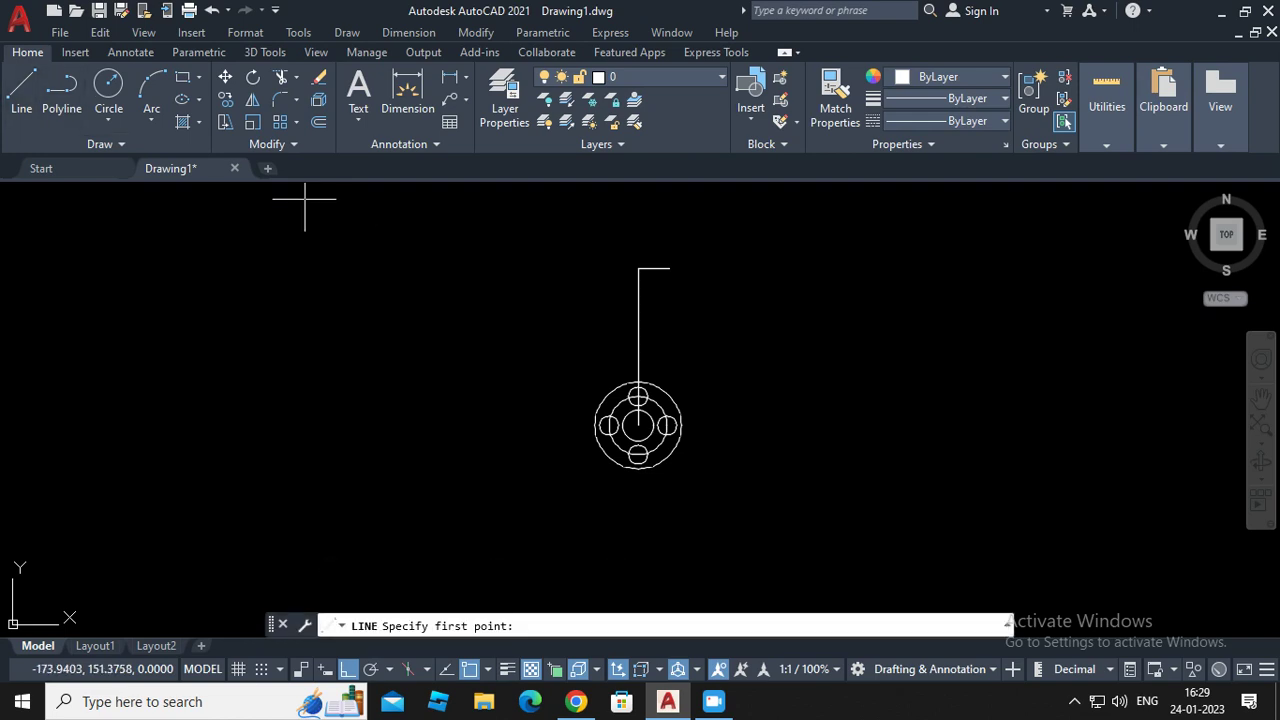
left_click(634, 266)
type("45")
key("Return")
key("Return")
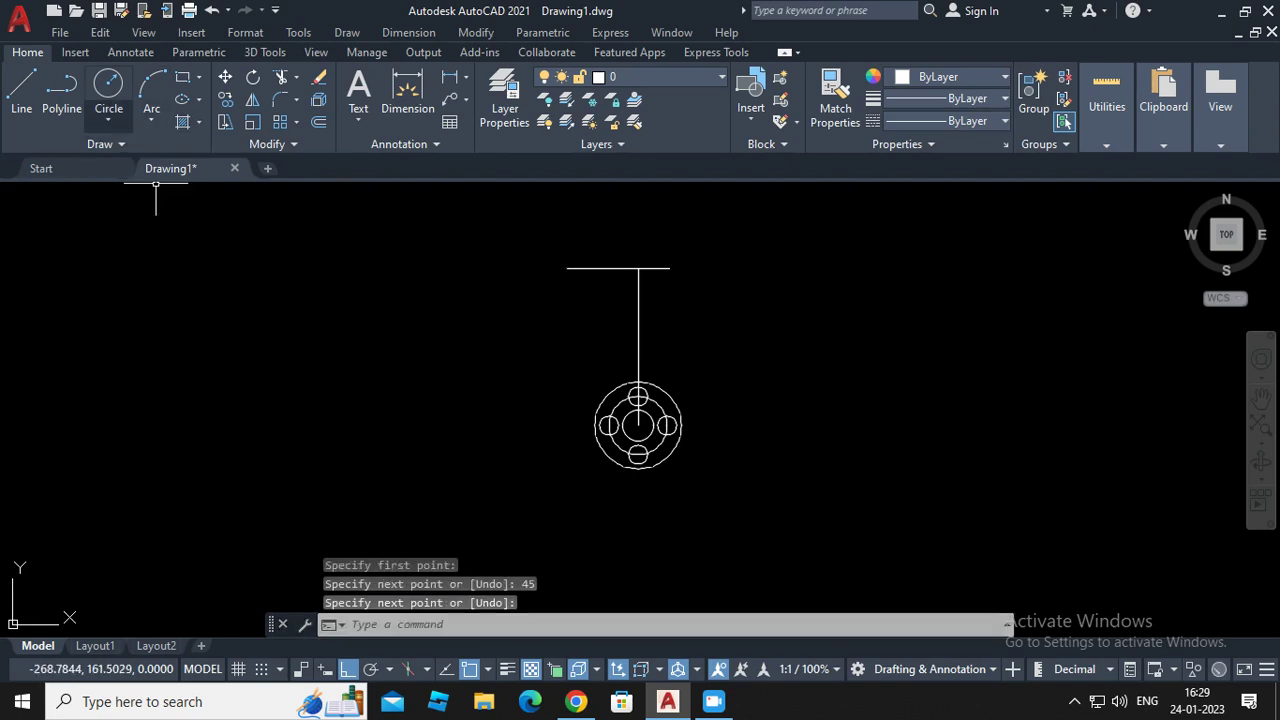
Draw a circle of diameter 40 centered on the right end of the upper horizontal line
left_click(108, 118)
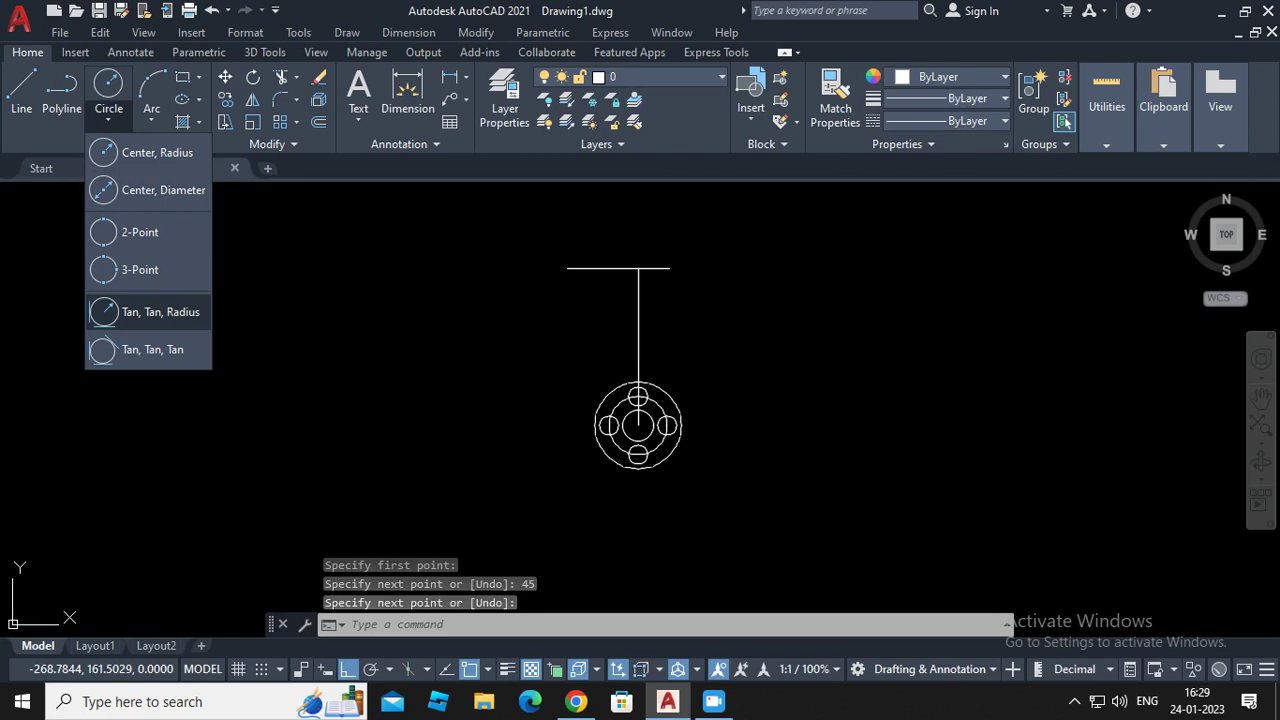
left_click(150, 190)
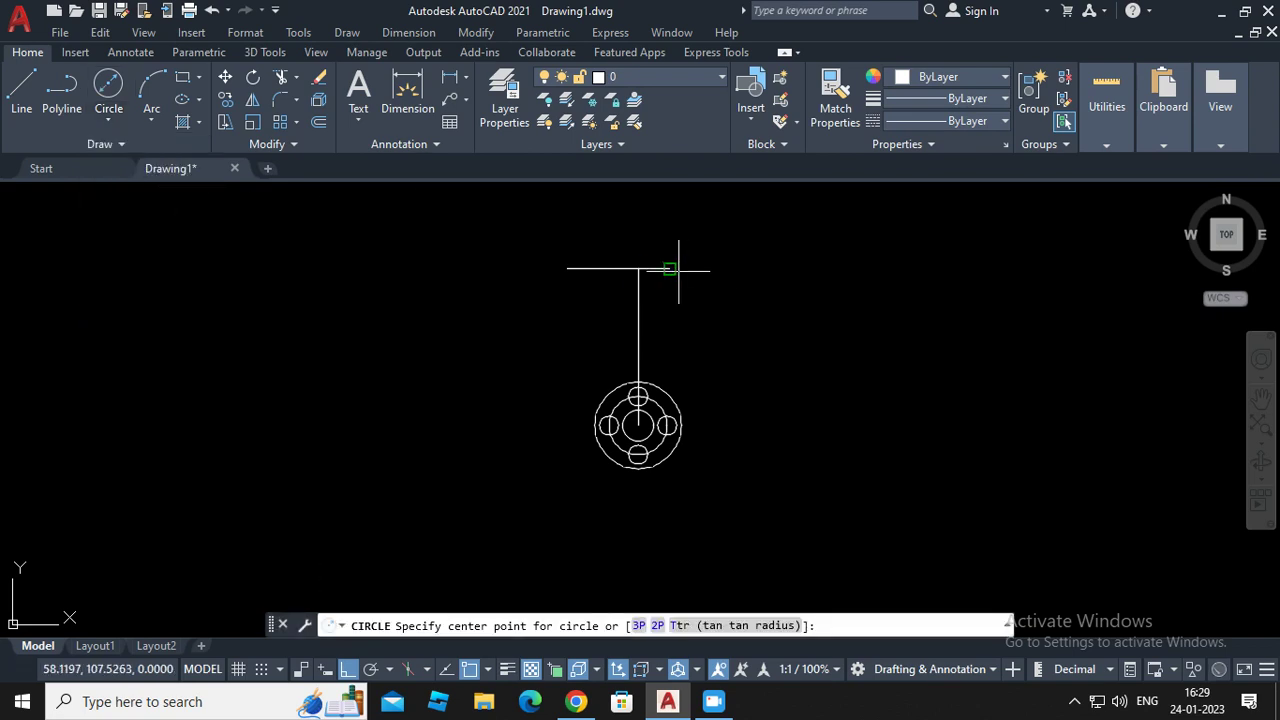
left_click(669, 268)
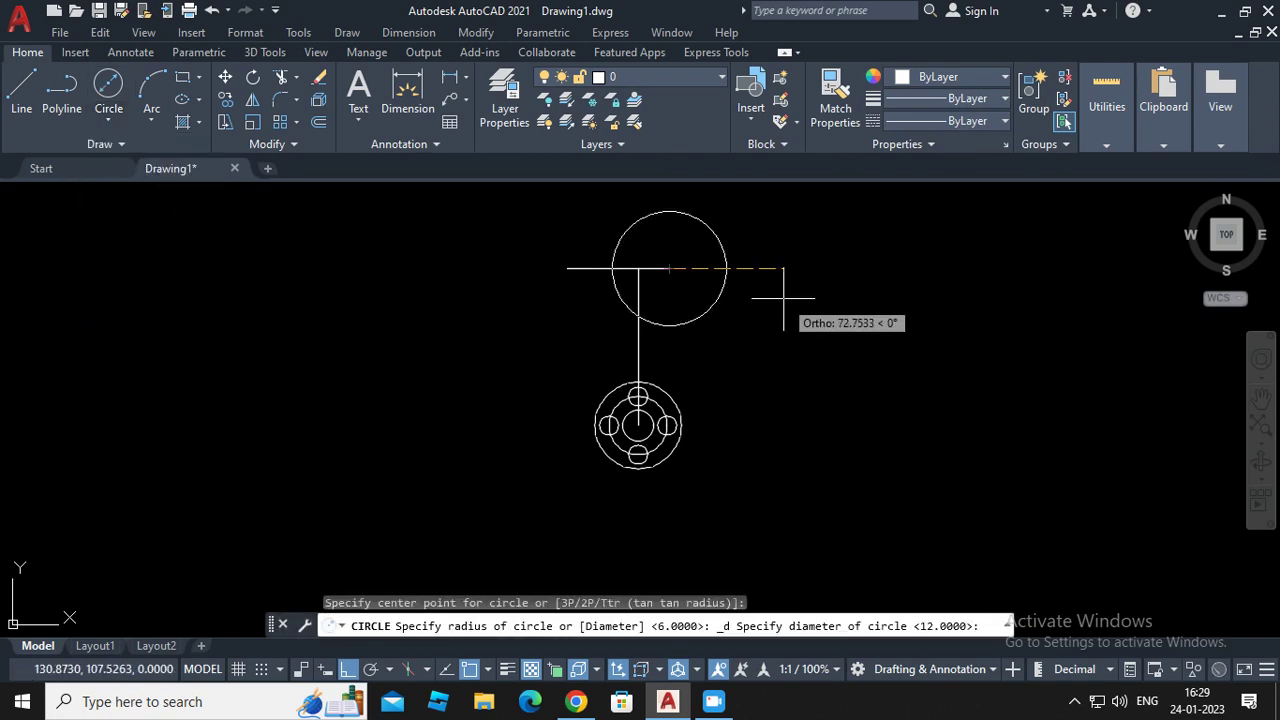
type("40")
key("Return")
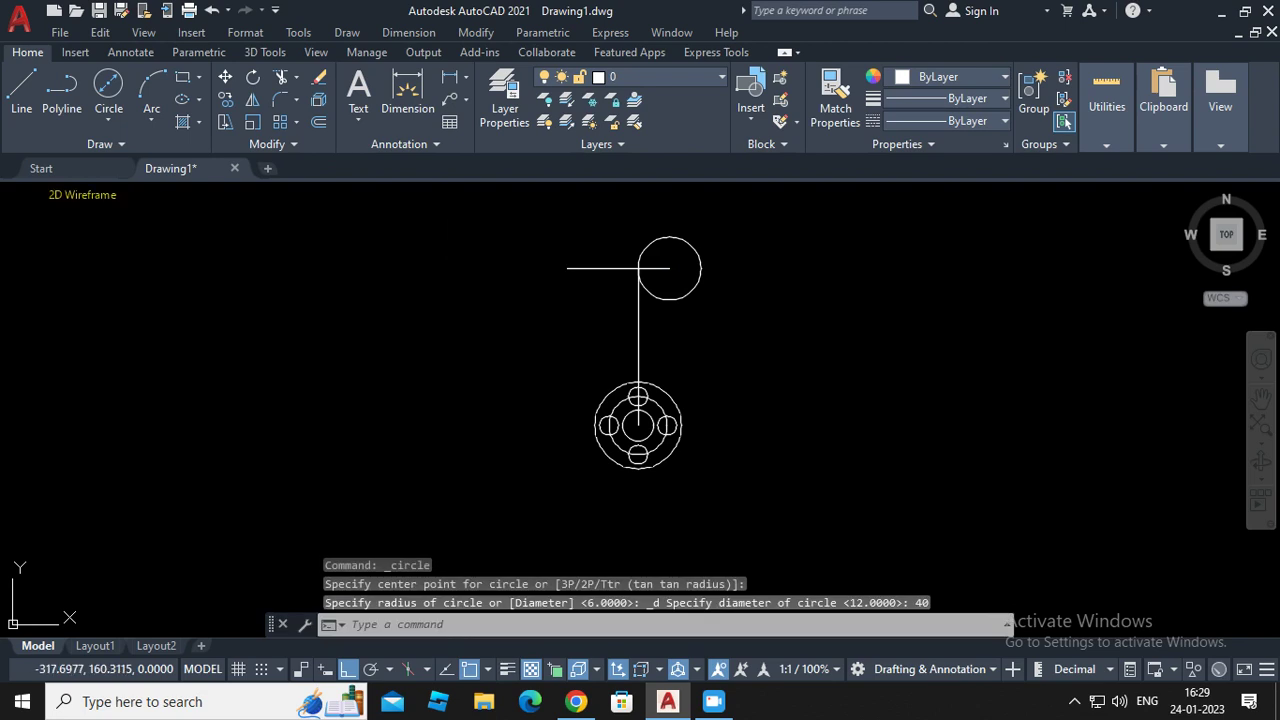
Add a concentric circle of diameter 30 inside the circle at the right end of the horizontal line
left_click(109, 122)
left_click(150, 184)
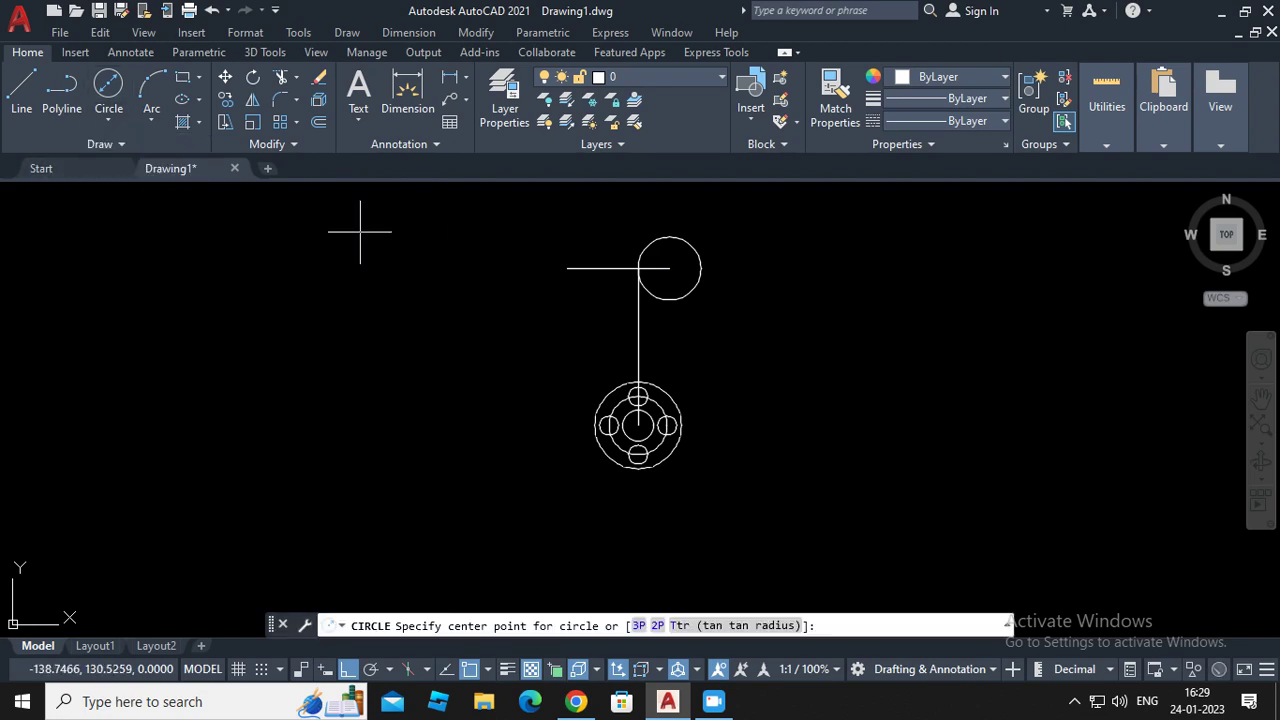
left_click(669, 268)
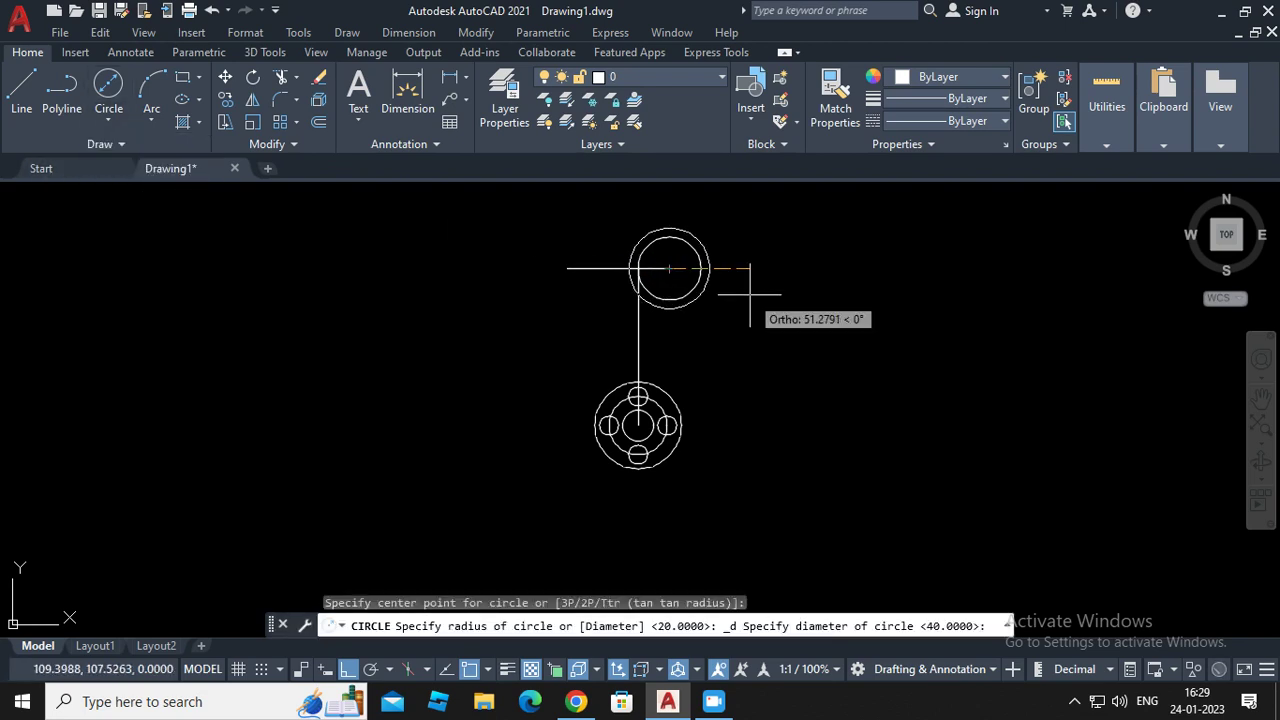
type("30")
key("Return")
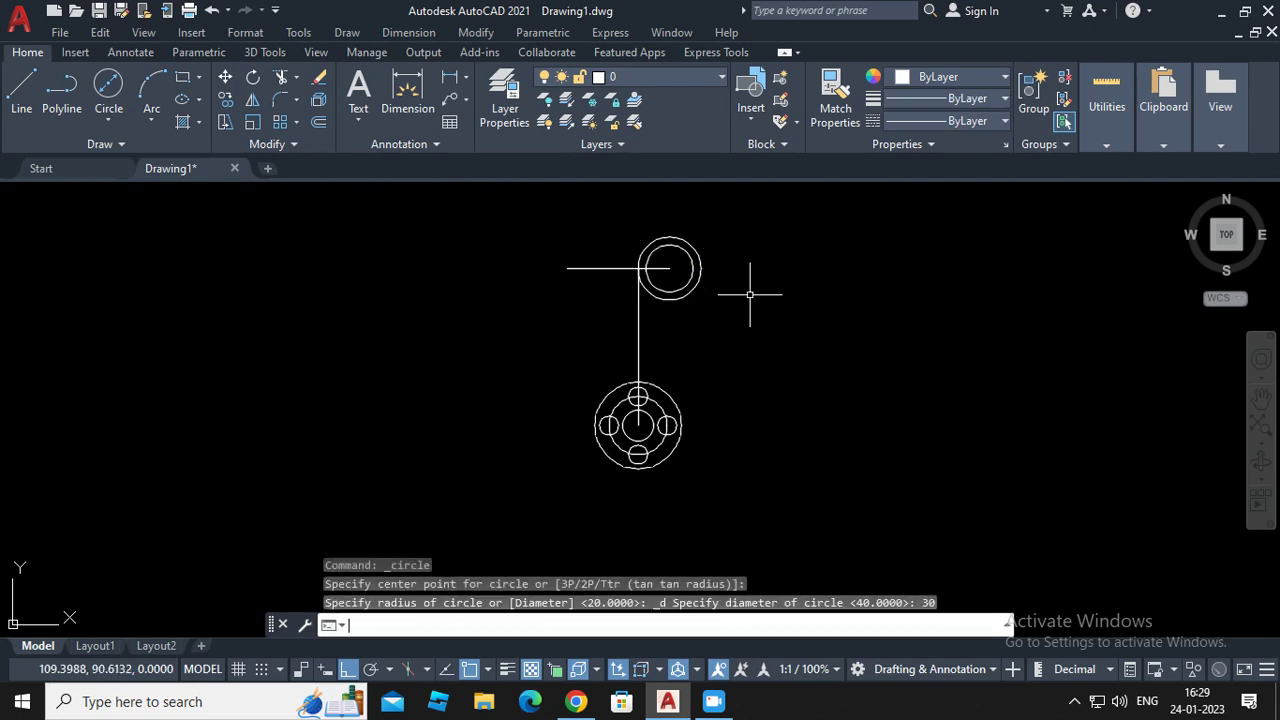
Draw a circle of diameter 40 centered on the left end of the upper horizontal line
left_click(109, 121)
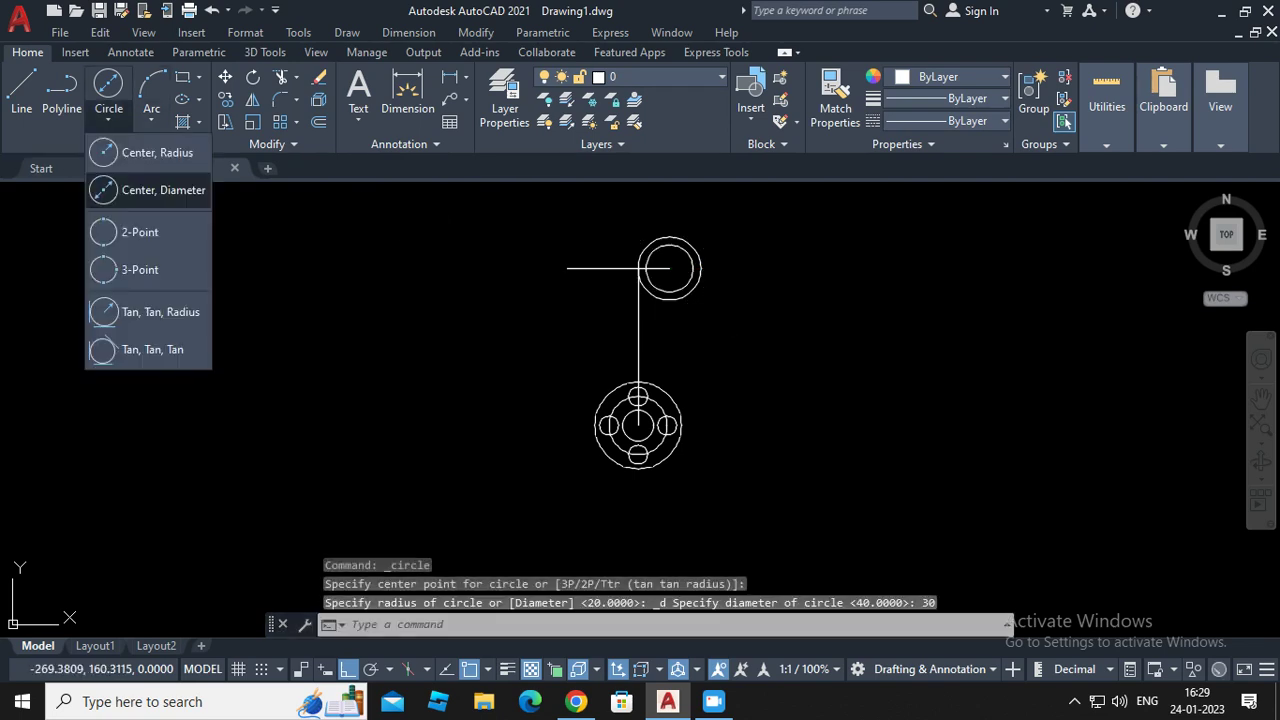
left_click(163, 190)
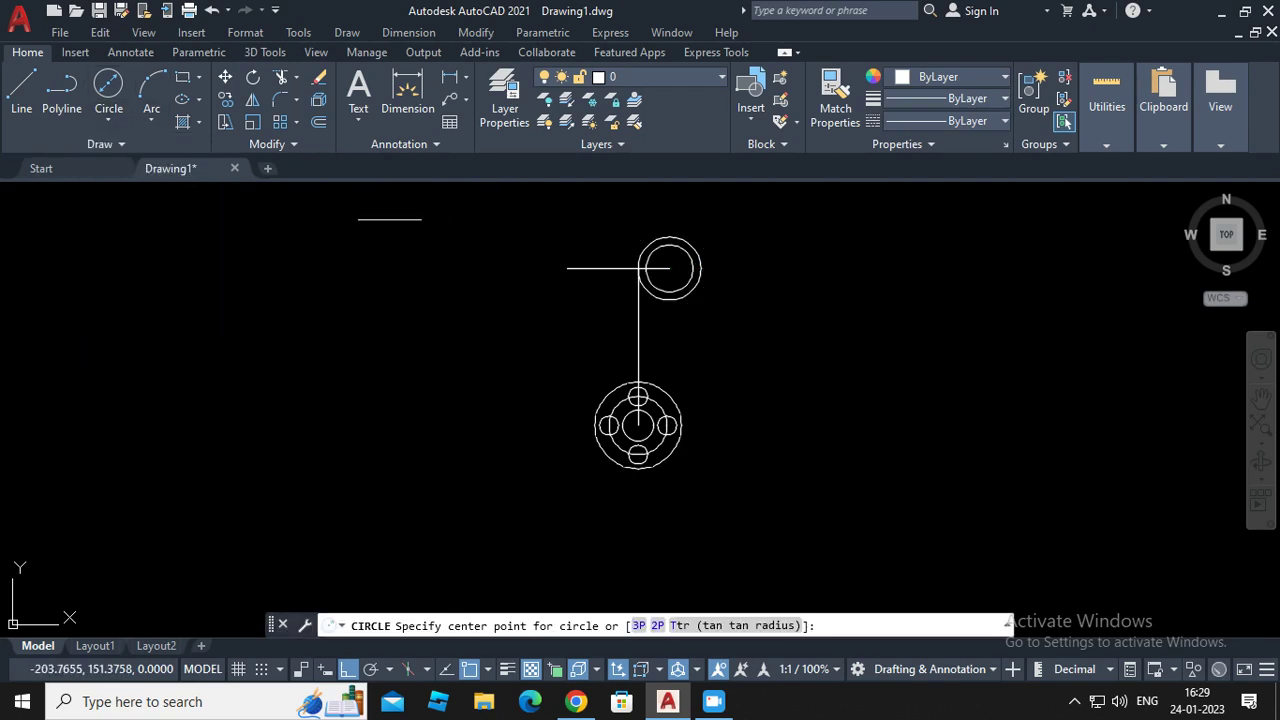
left_click(567, 268)
type("40")
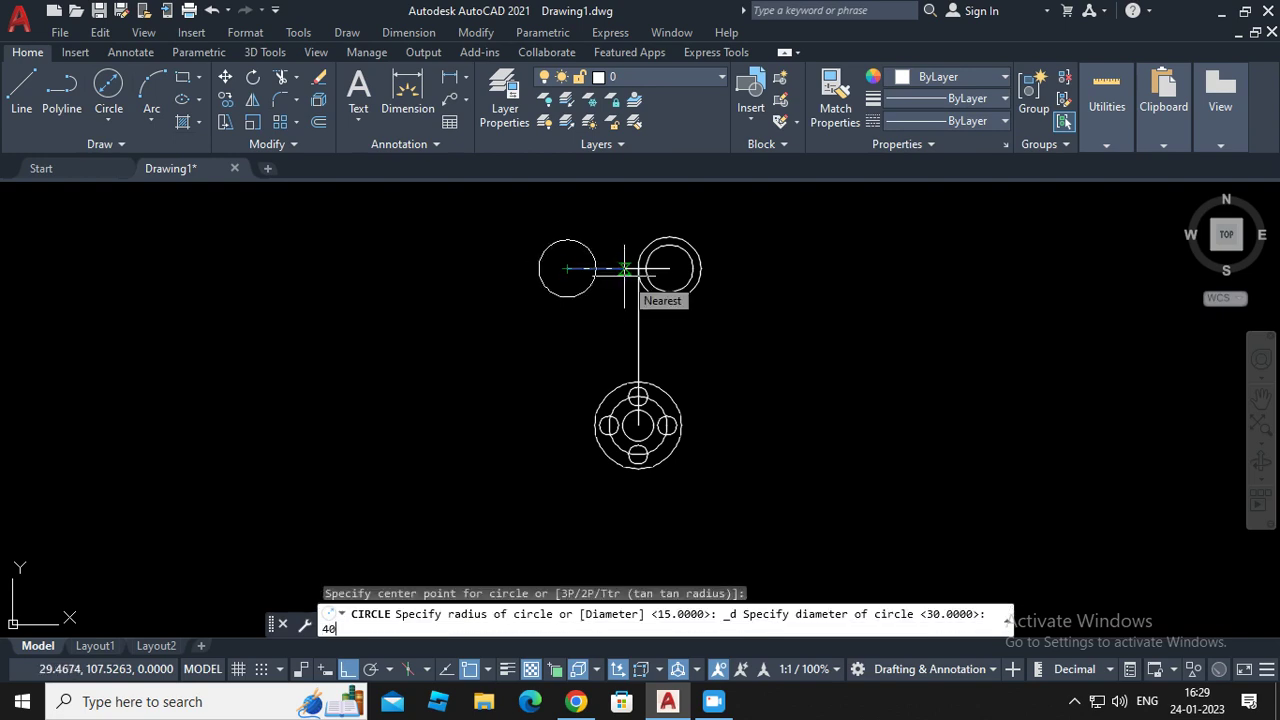
key("Return")
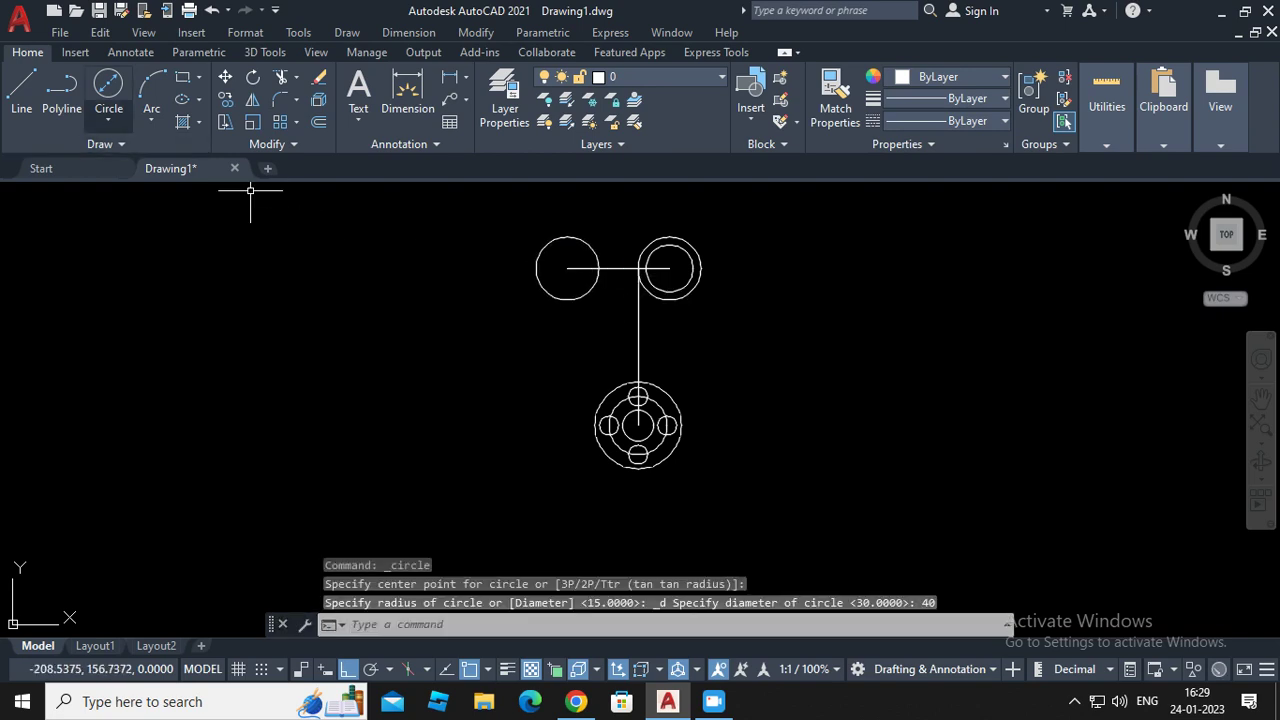
Add a concentric circle of diameter 30 inside the circle at the left end of the horizontal line
left_click(109, 121)
left_click(163, 190)
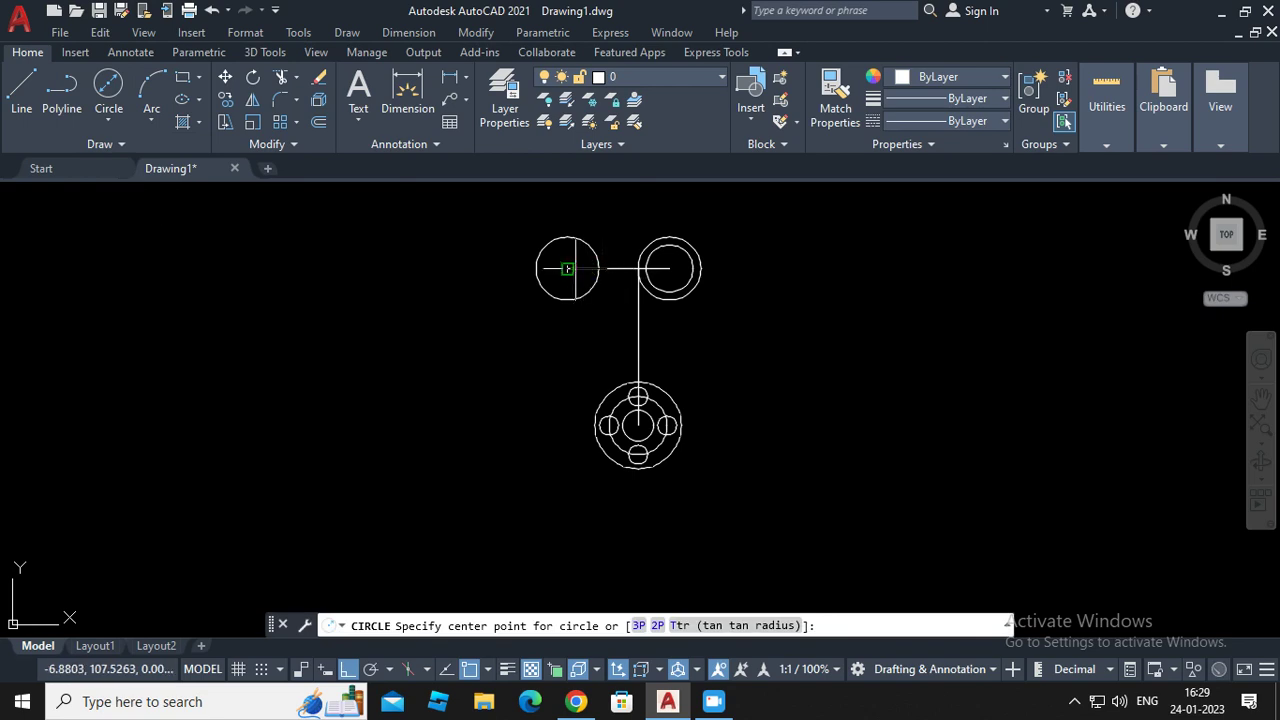
left_click(567, 268)
type("40")
key("Return")
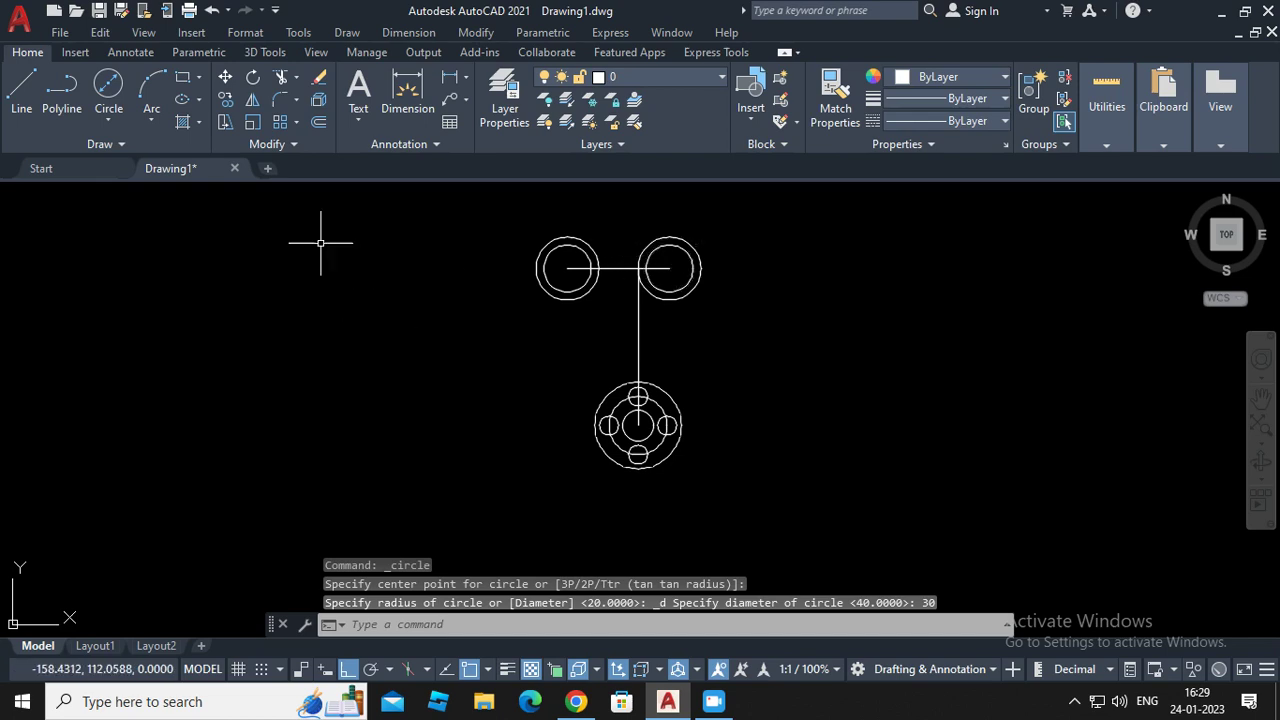
Draw a circle of radius 20 tangent to the facing upper sides of the two 40-diameter circles
left_click(108, 120)
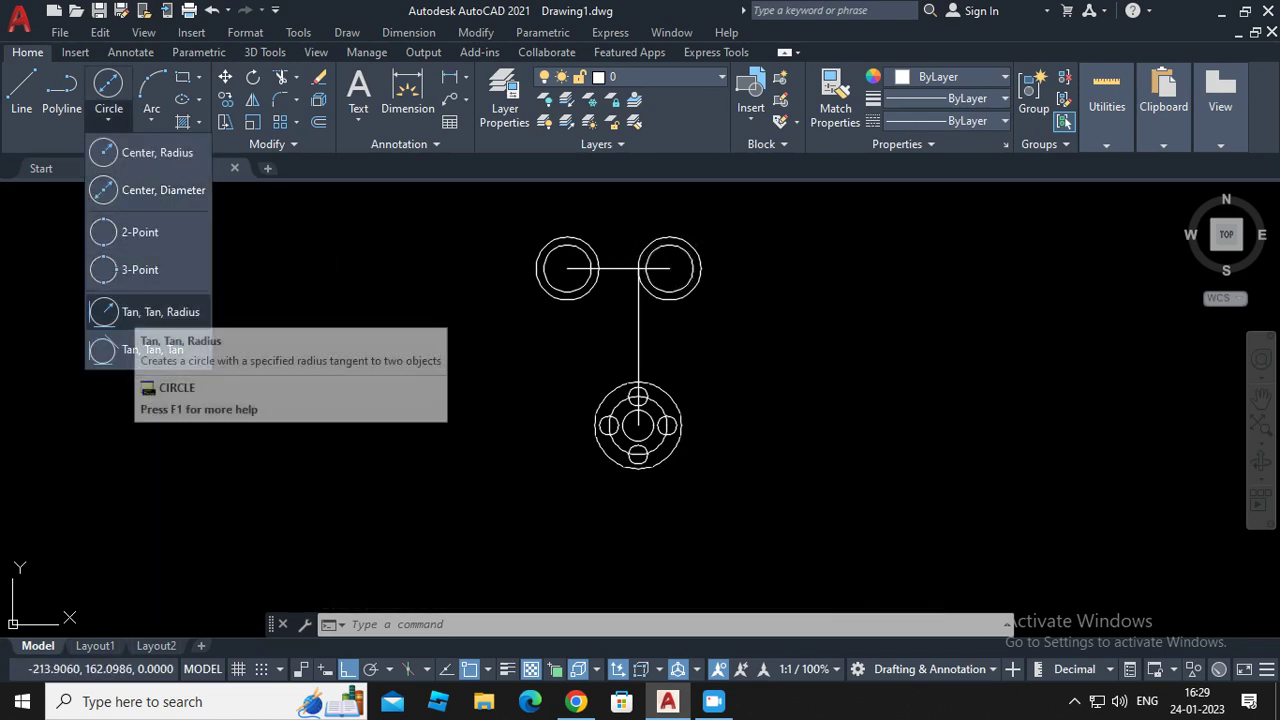
left_click(150, 312)
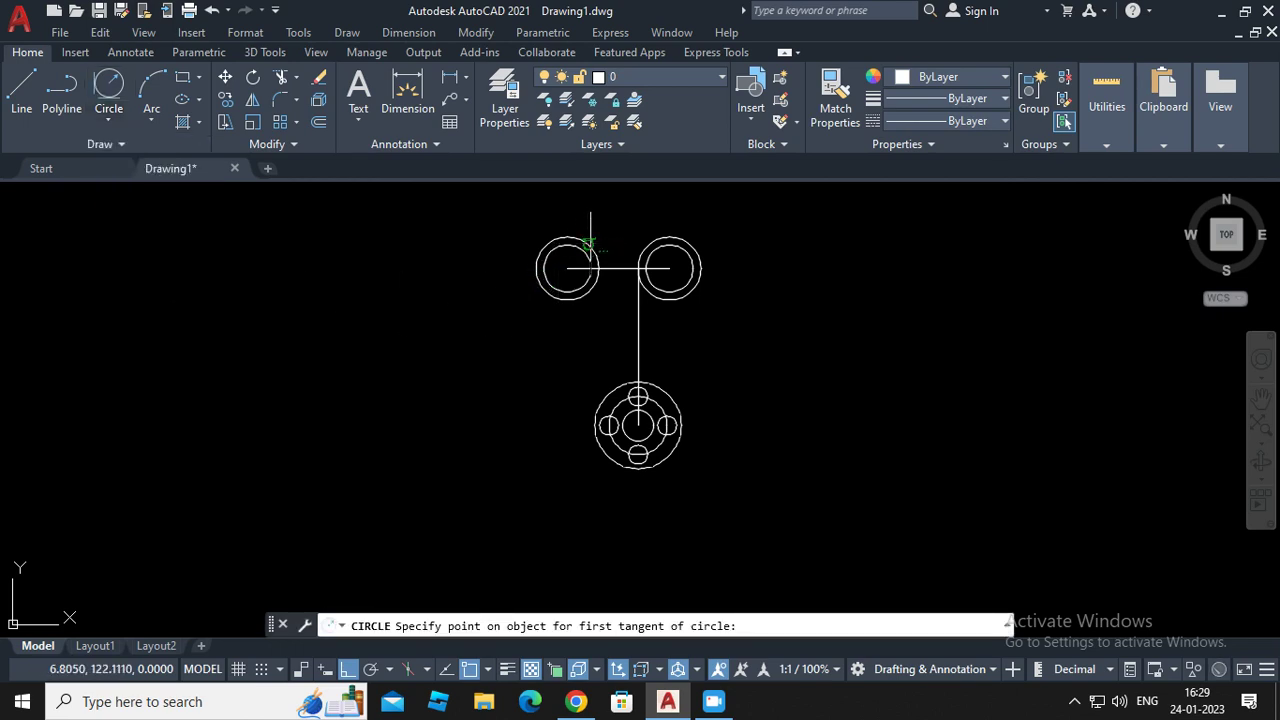
left_click(590, 242)
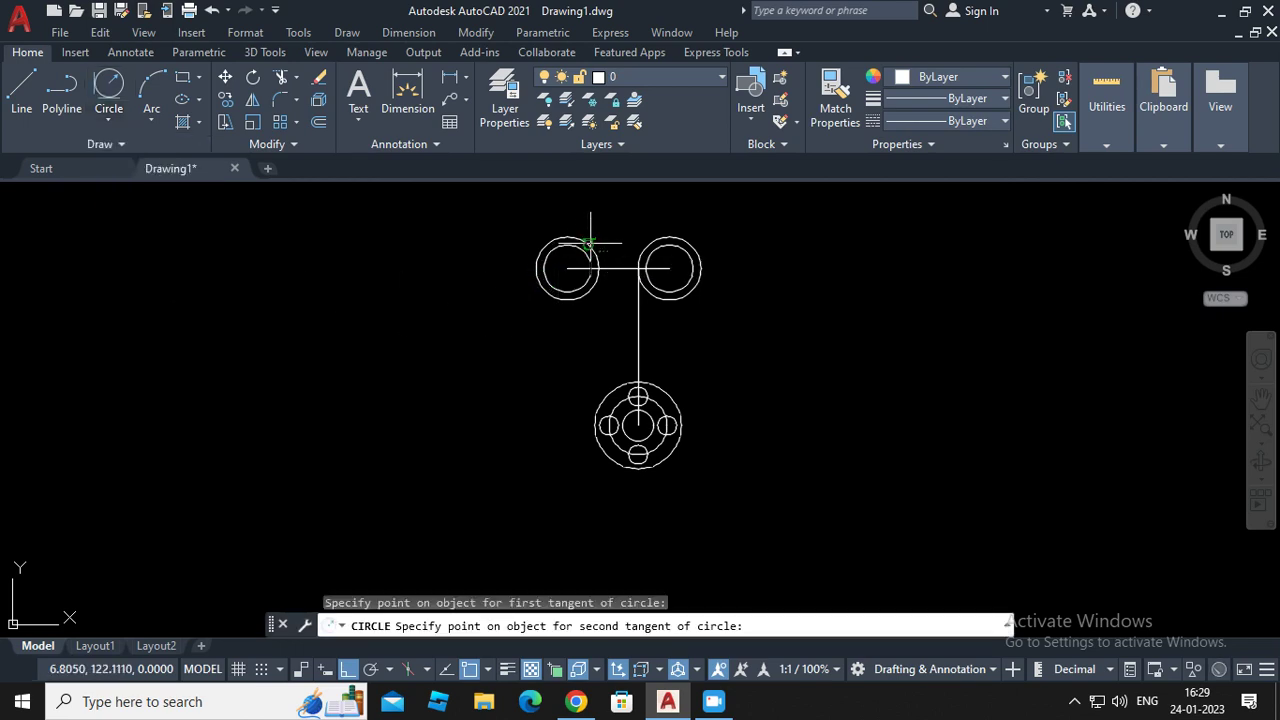
left_click(642, 243)
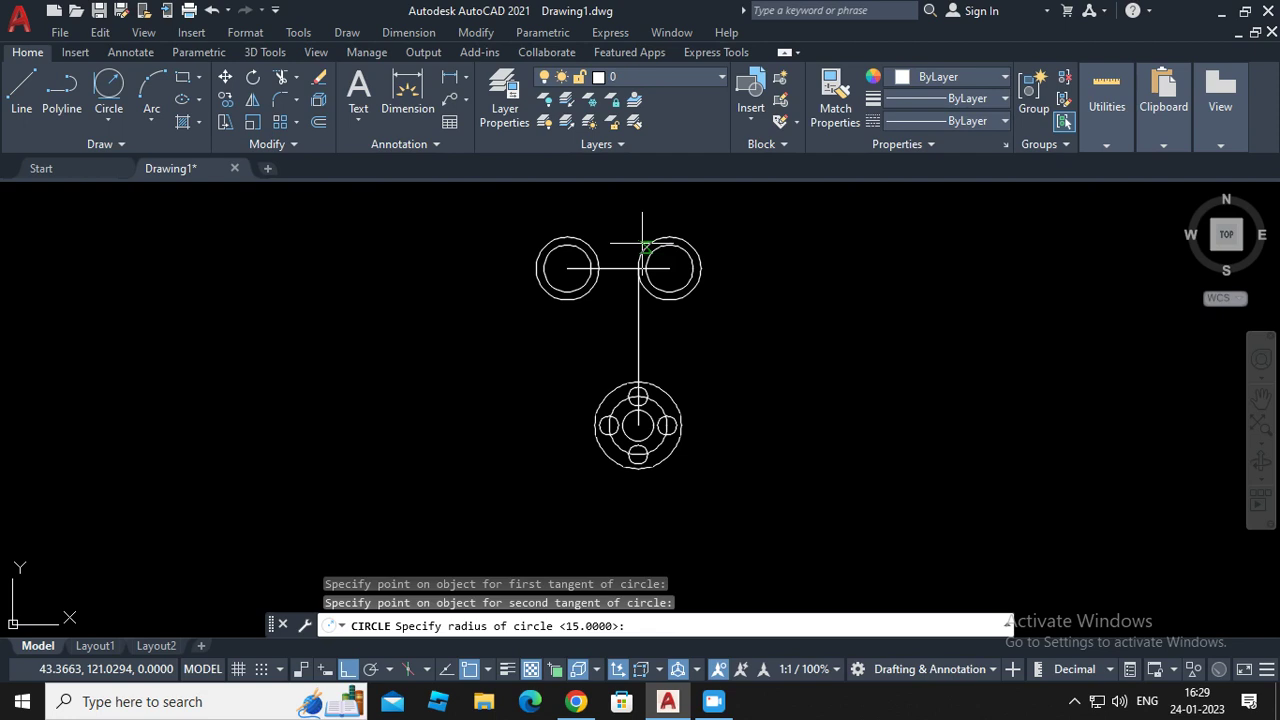
type("20")
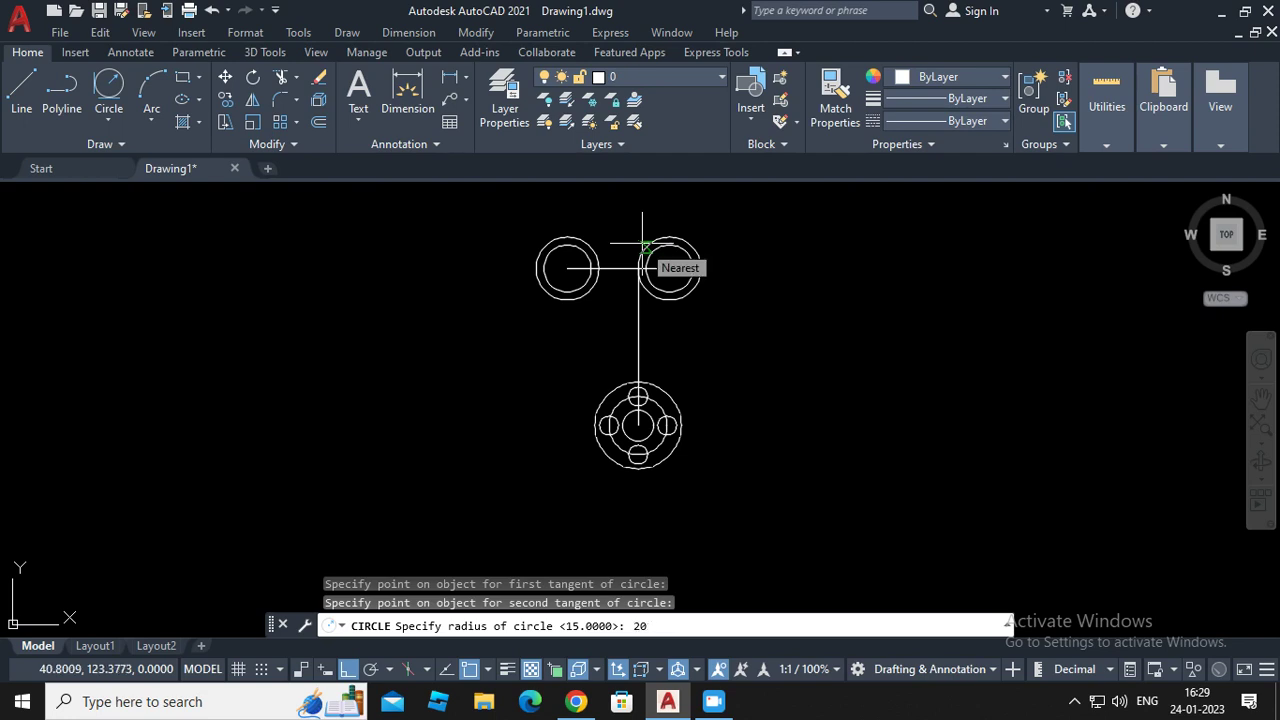
key("Return")
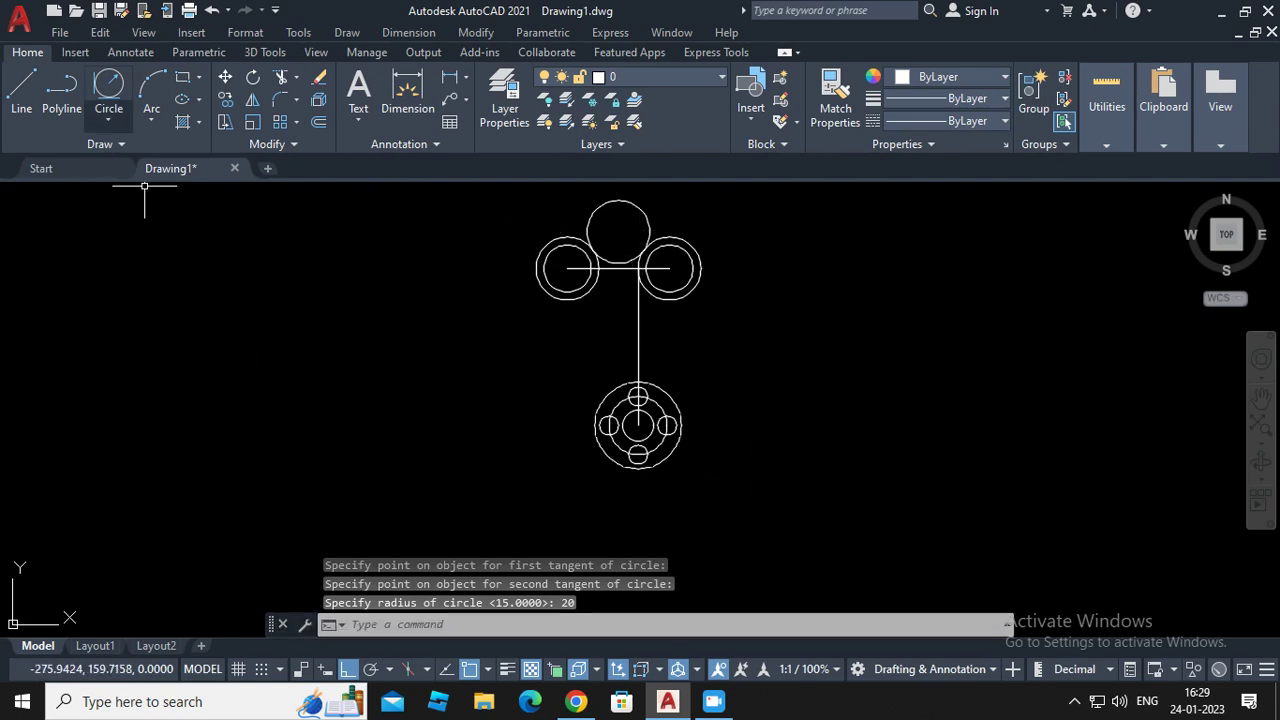
Try a circle of radius 98 tangent to the upper-left 40-diameter circle and the lower-right side of the flange's outer circle
left_click(109, 120)
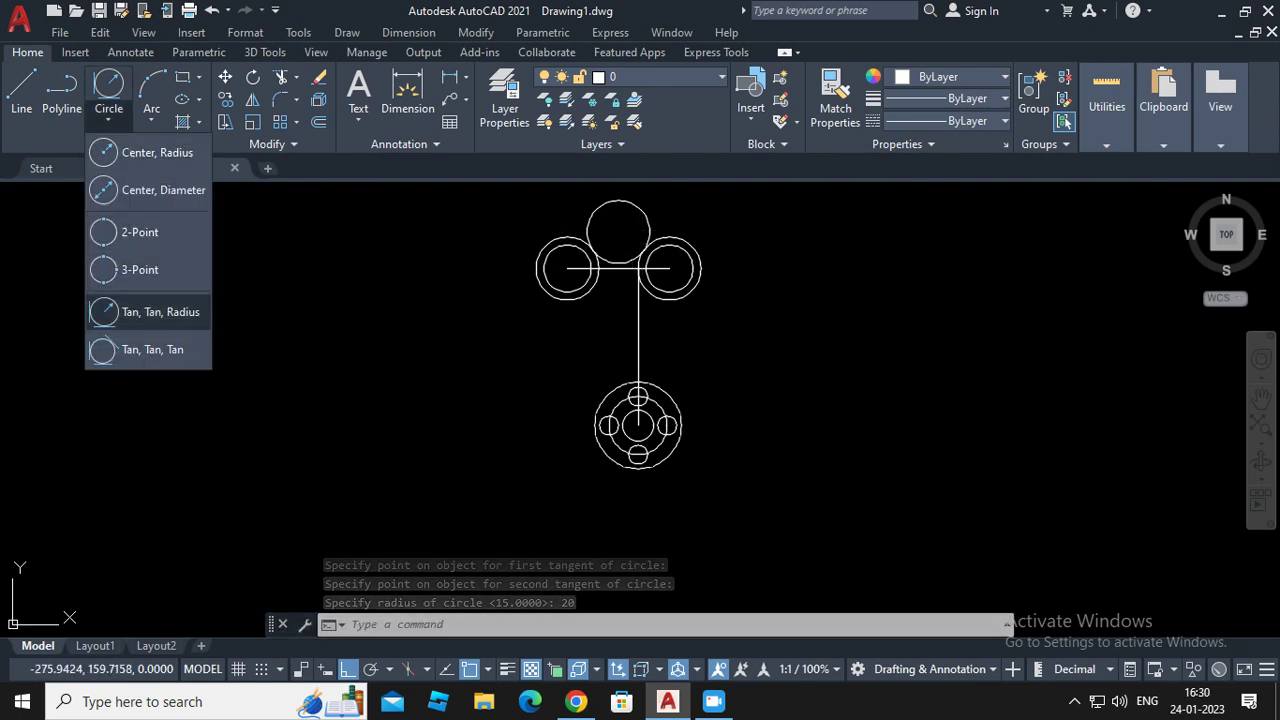
left_click(140, 311)
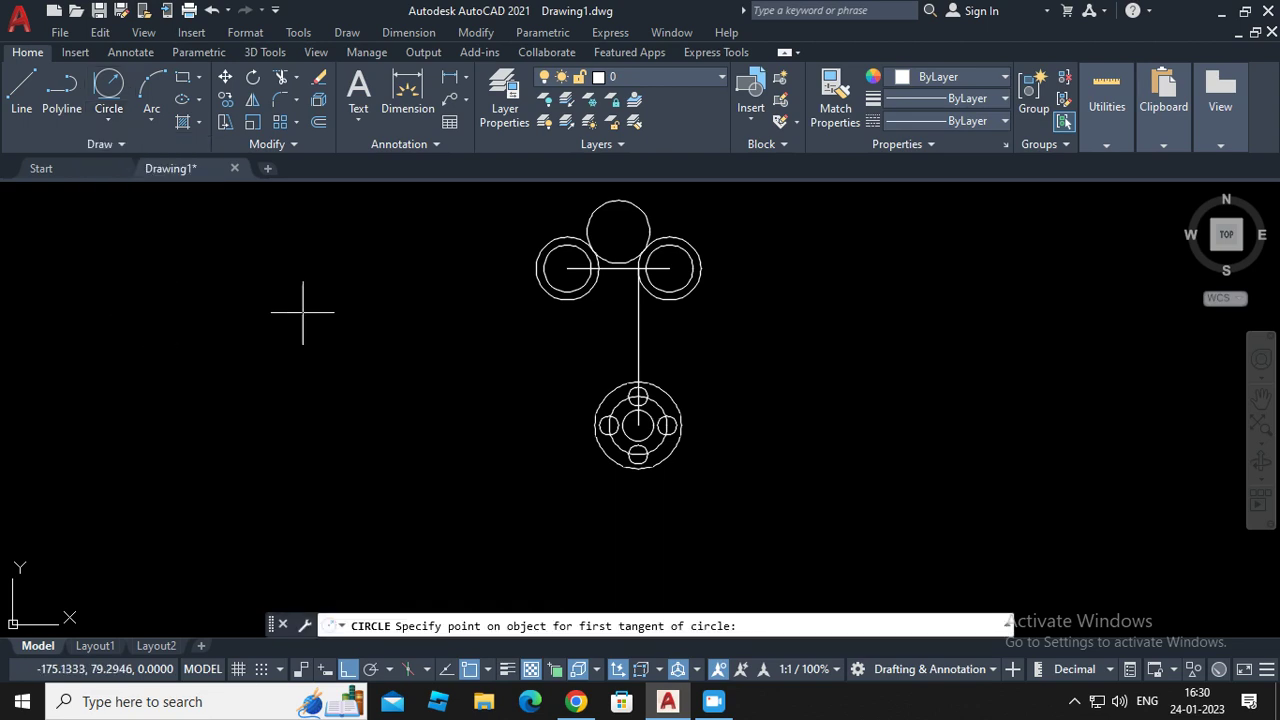
left_click(547, 242)
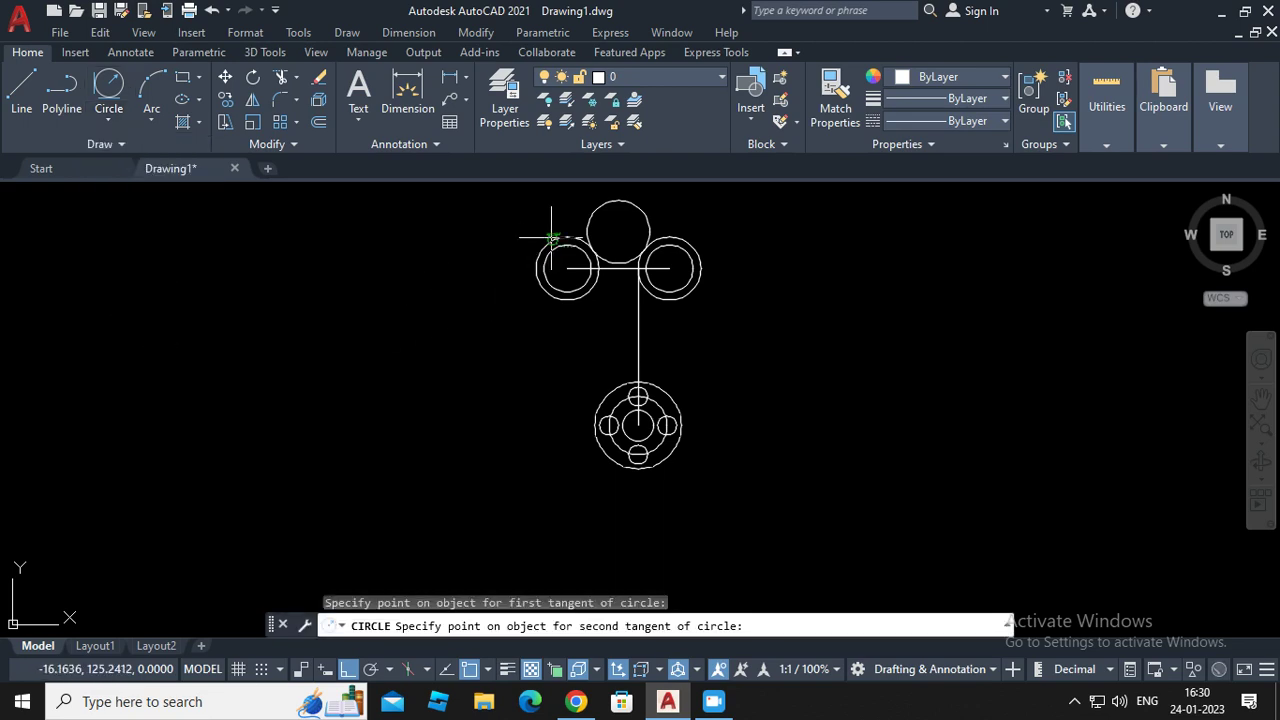
left_click(667, 462)
type("98")
key("Return")
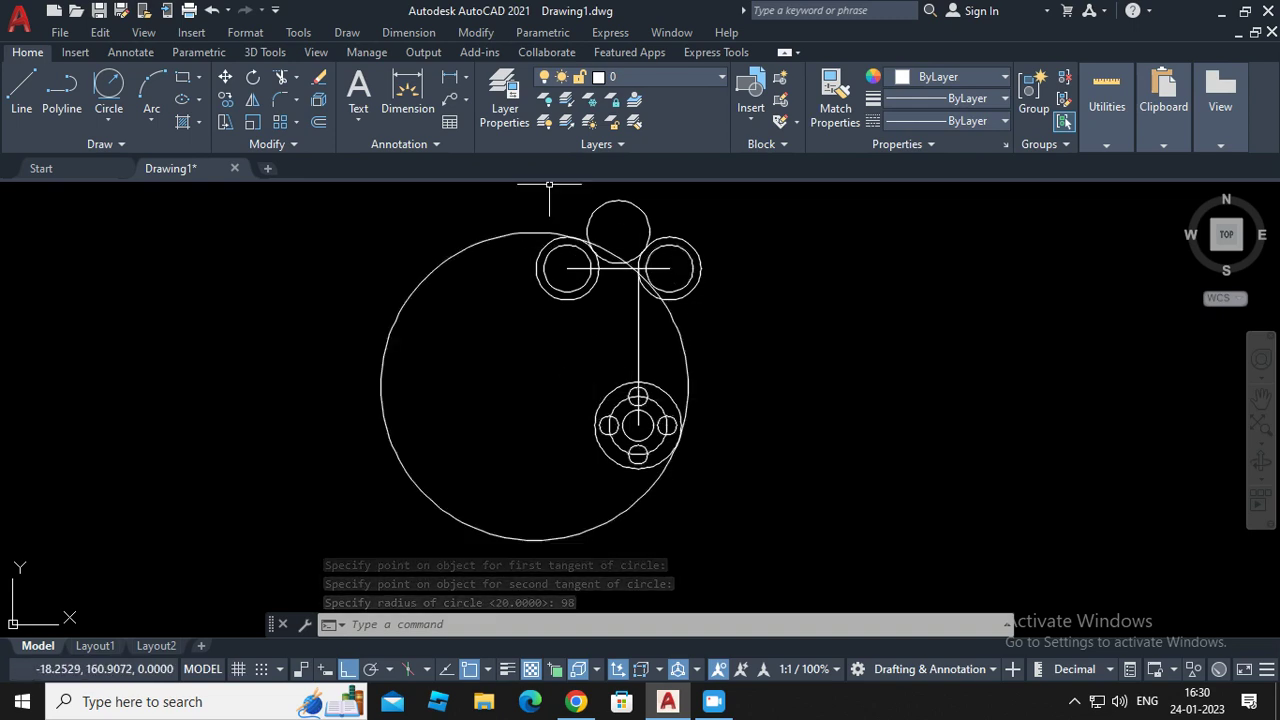
Erase the misplaced circle of radius 98
left_click(476, 32)
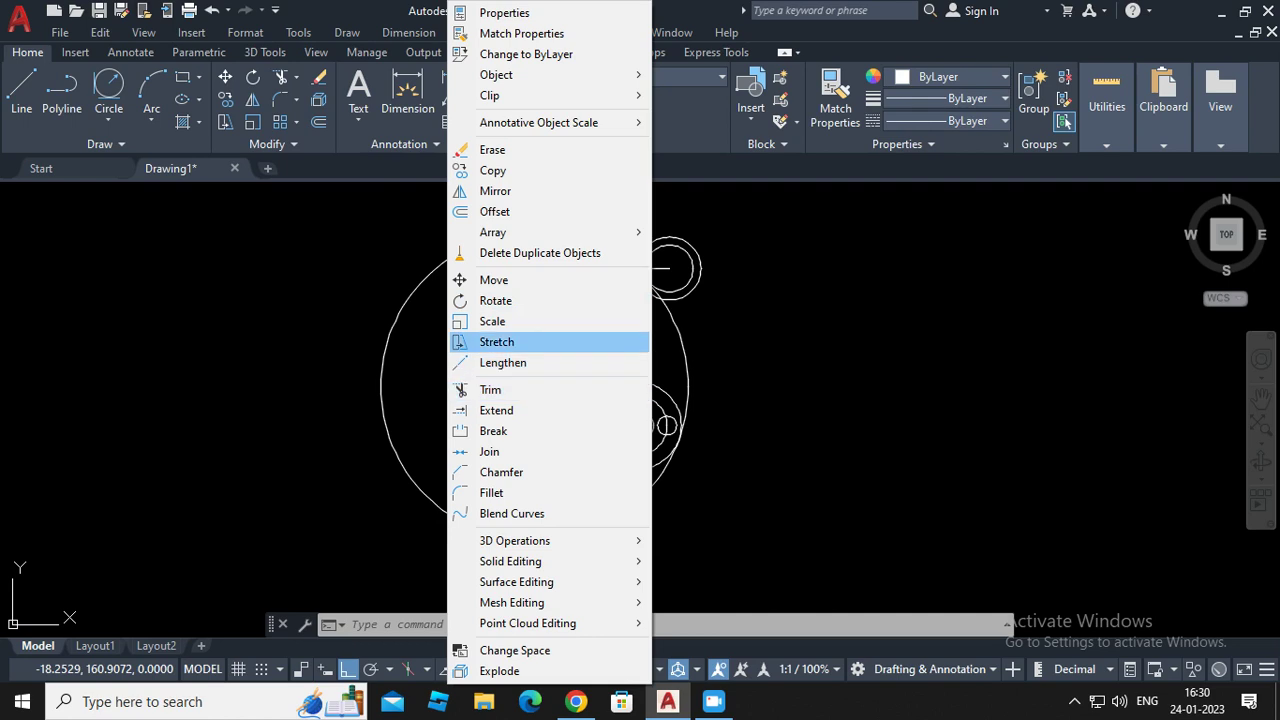
left_click(492, 149)
left_click(506, 232)
key("Return")
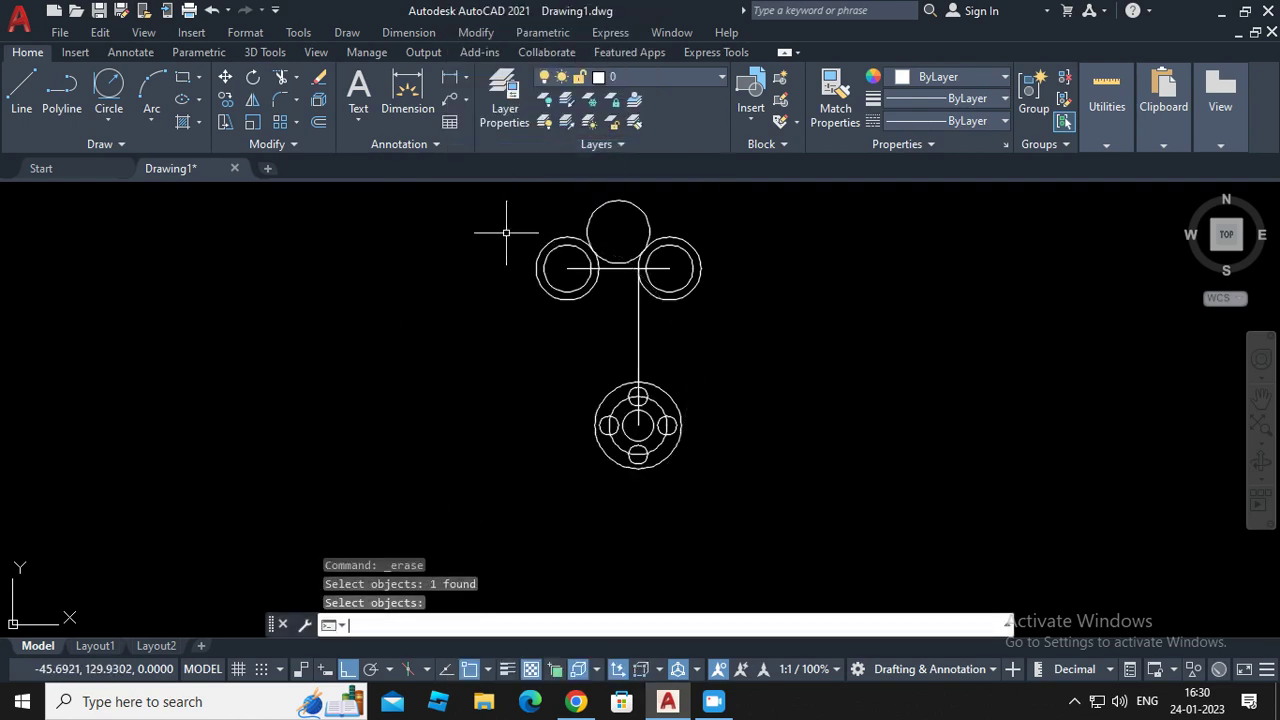
Draw a circle of radius 98 tangent to the left side of the upper-left 40-diameter circle and the bottom of the flange's outer circle
key("alt+d")
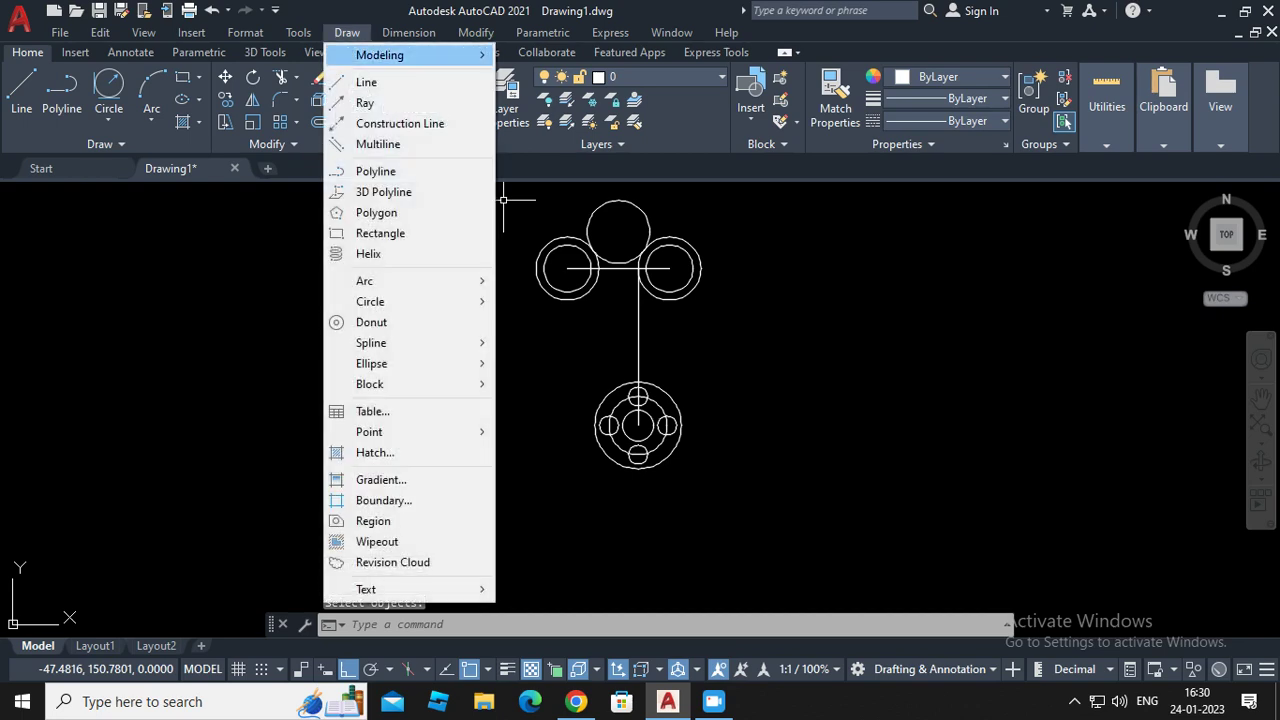
key("Right")
key("Down")
key("Down")
key("Down")
key("Down")
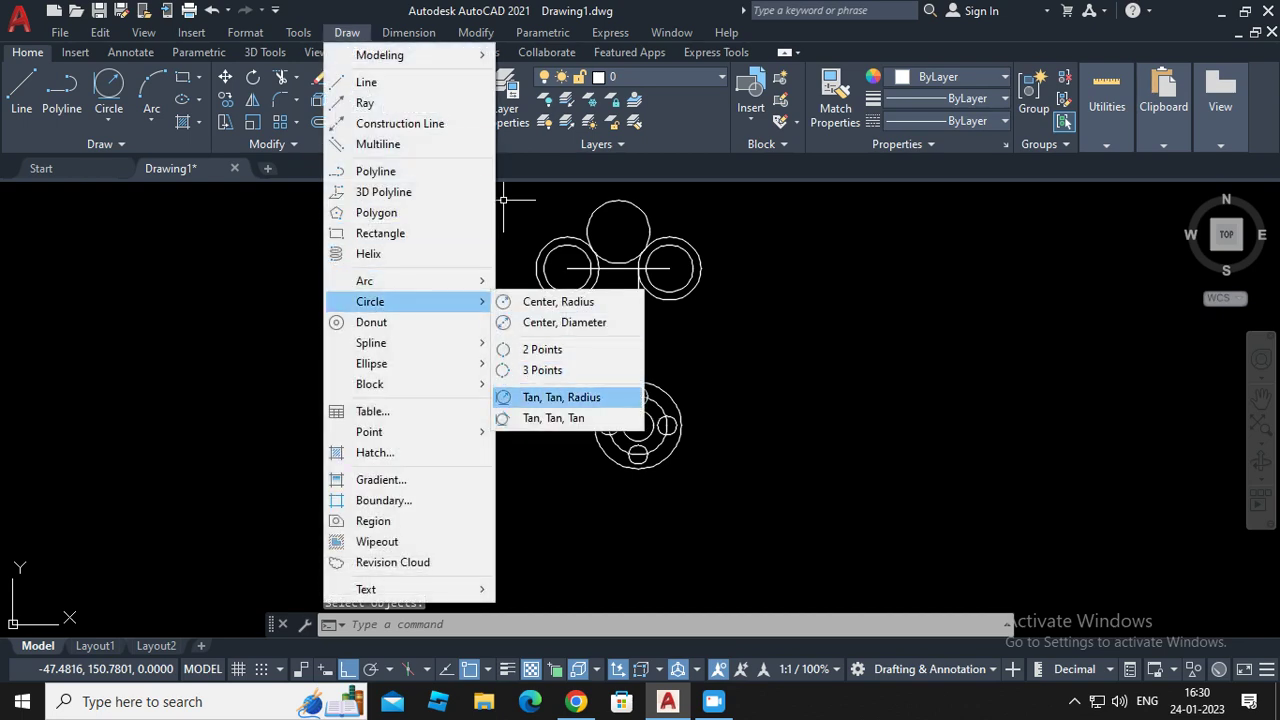
key("Return")
left_click(543, 242)
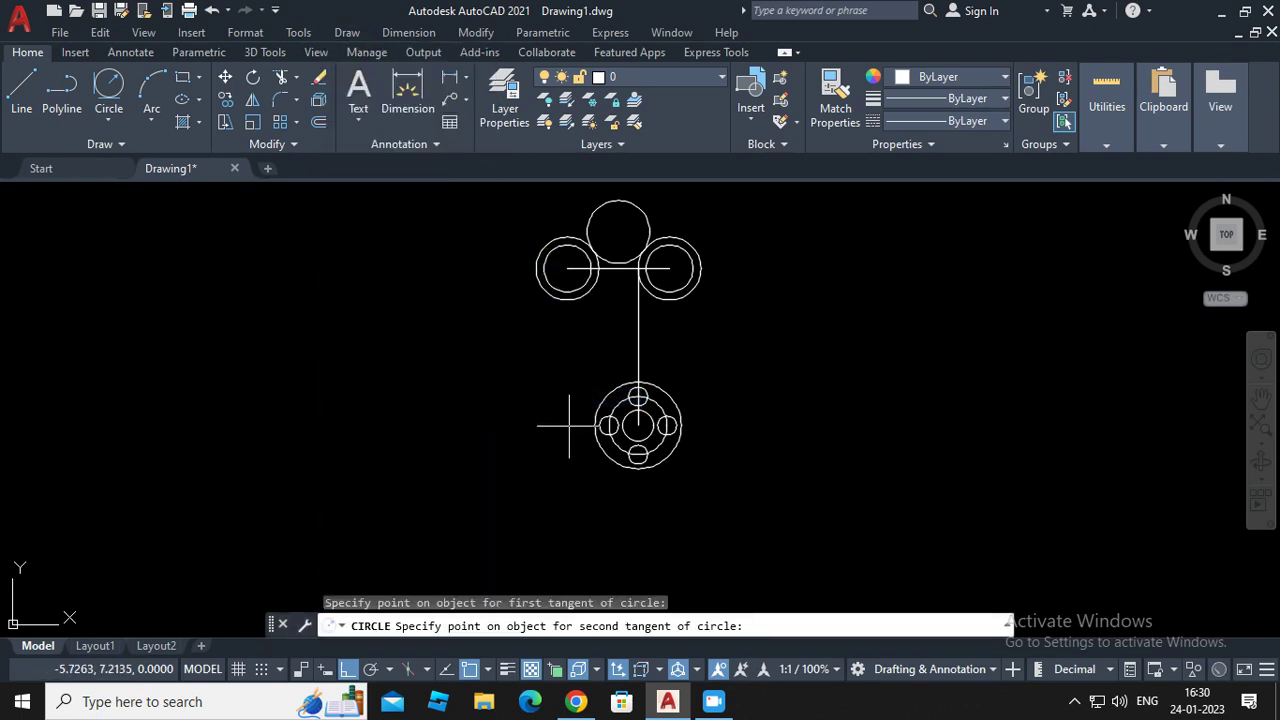
left_click(639, 462)
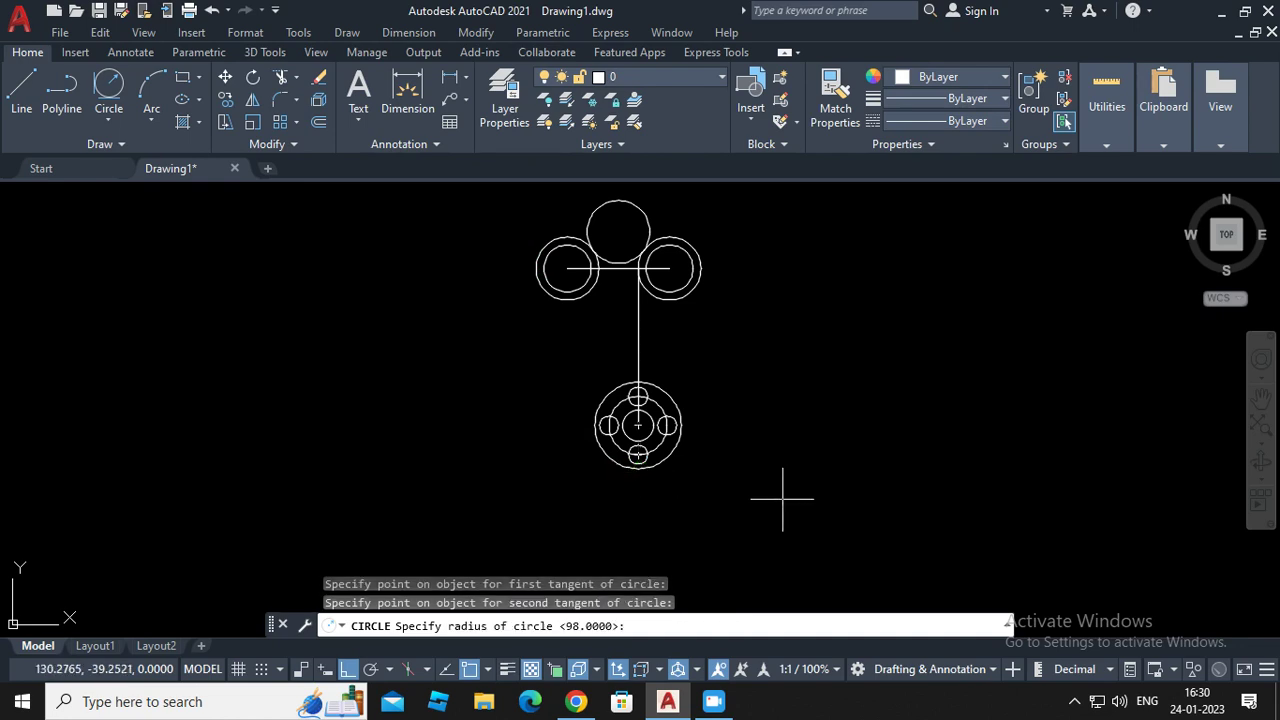
type("98")
key("Return")
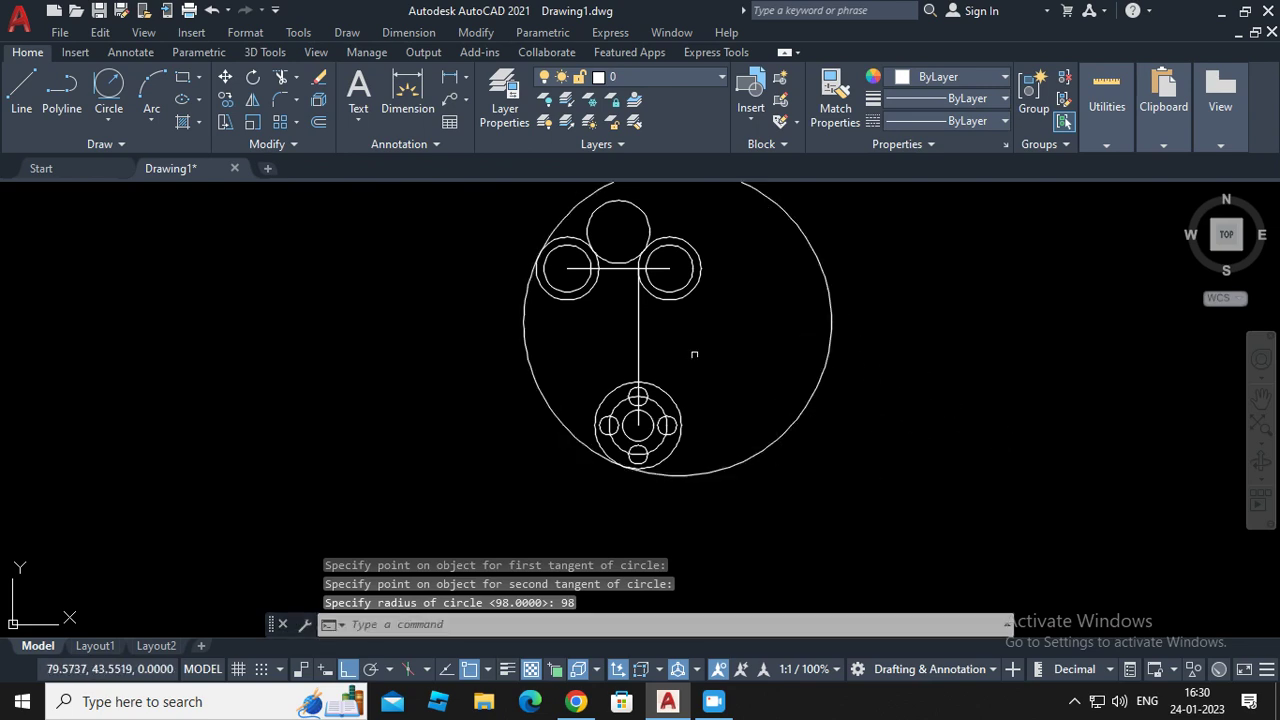
Trim the 98-radius circle to its left connecting arc and the 20-radius circle to the lower arc between the two upper circles
left_click(476, 32)
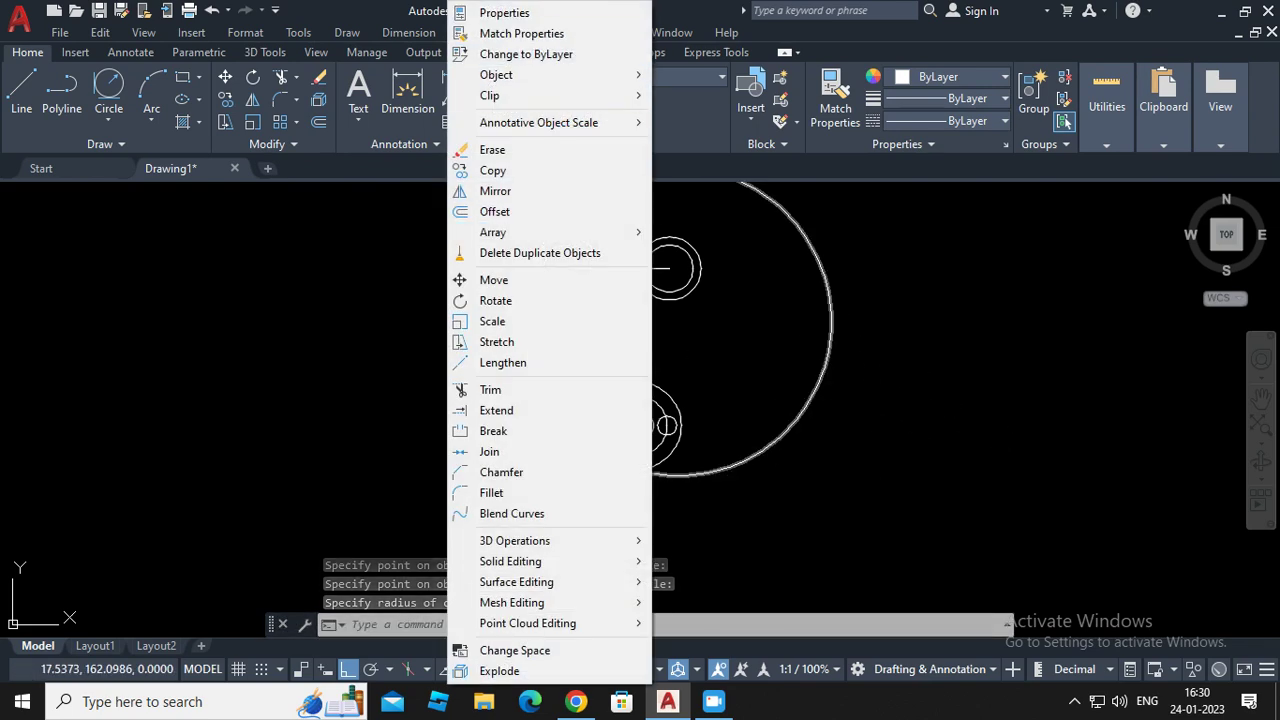
left_click(490, 389)
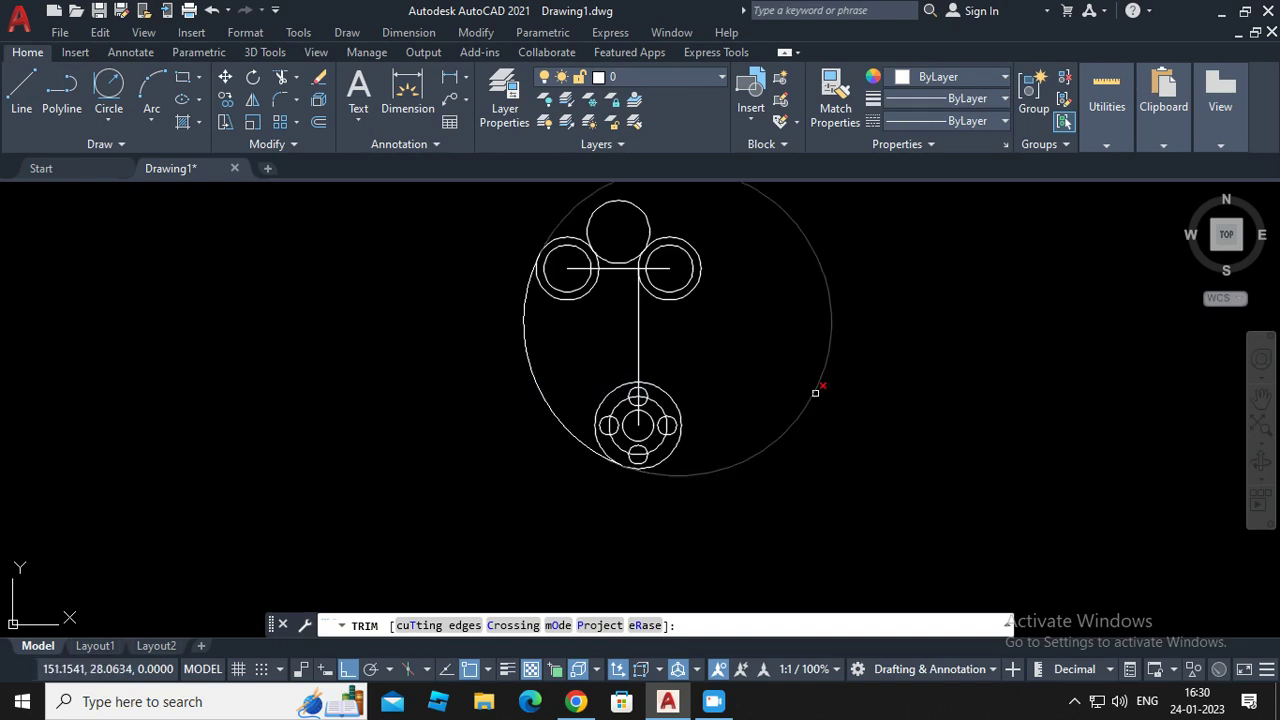
left_click(820, 389)
left_click(652, 231)
left_click(647, 220)
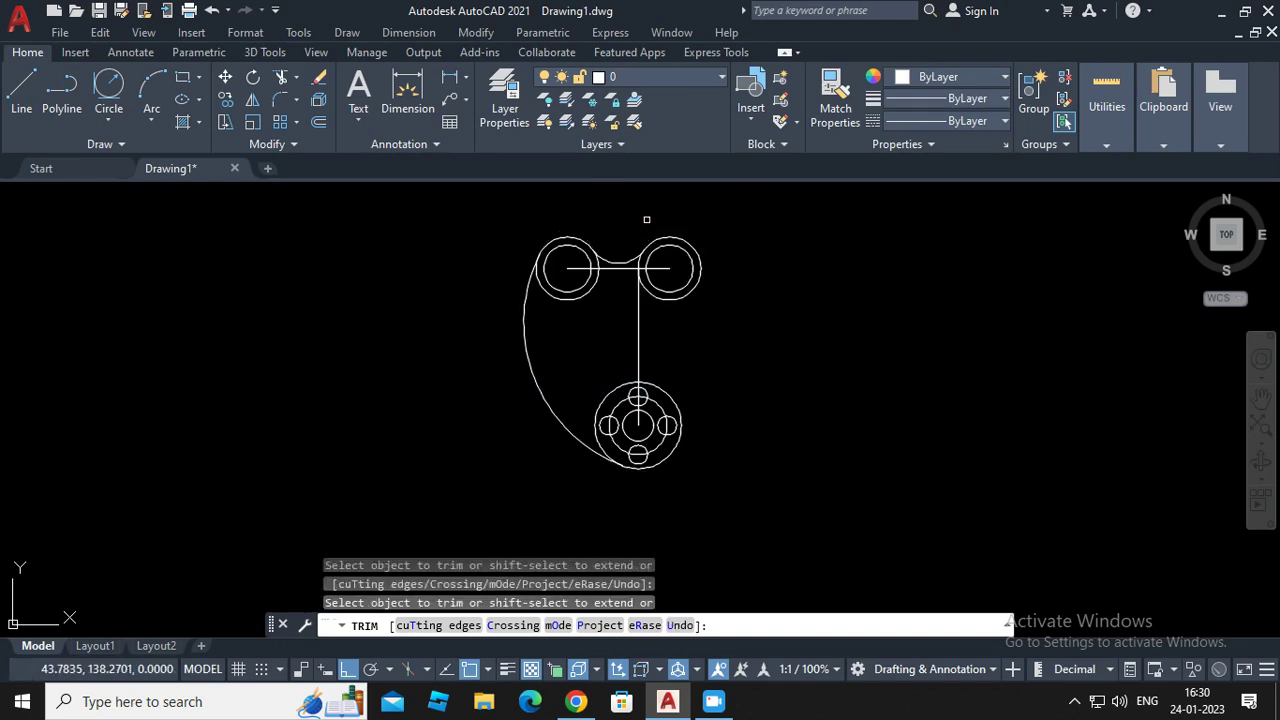
Draw a line tangent to the right sides of the upper-right outer circle and the flange's outer circle
key("Return")
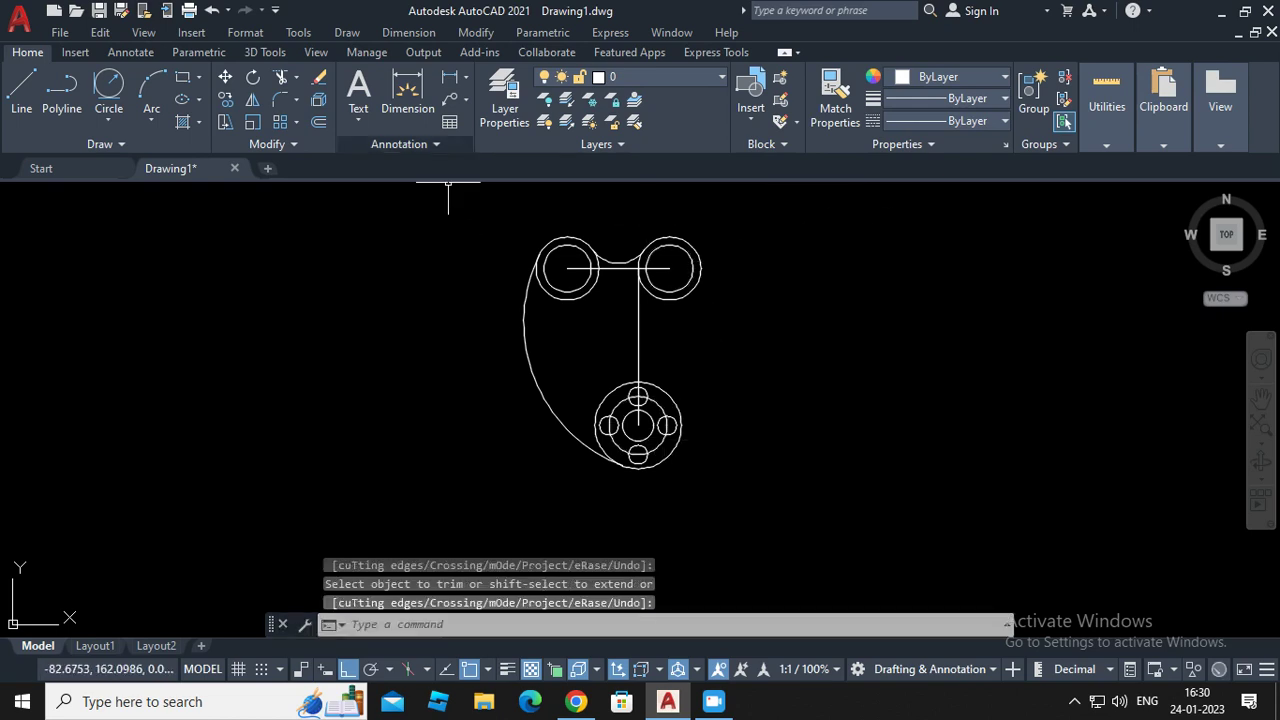
left_click(22, 90)
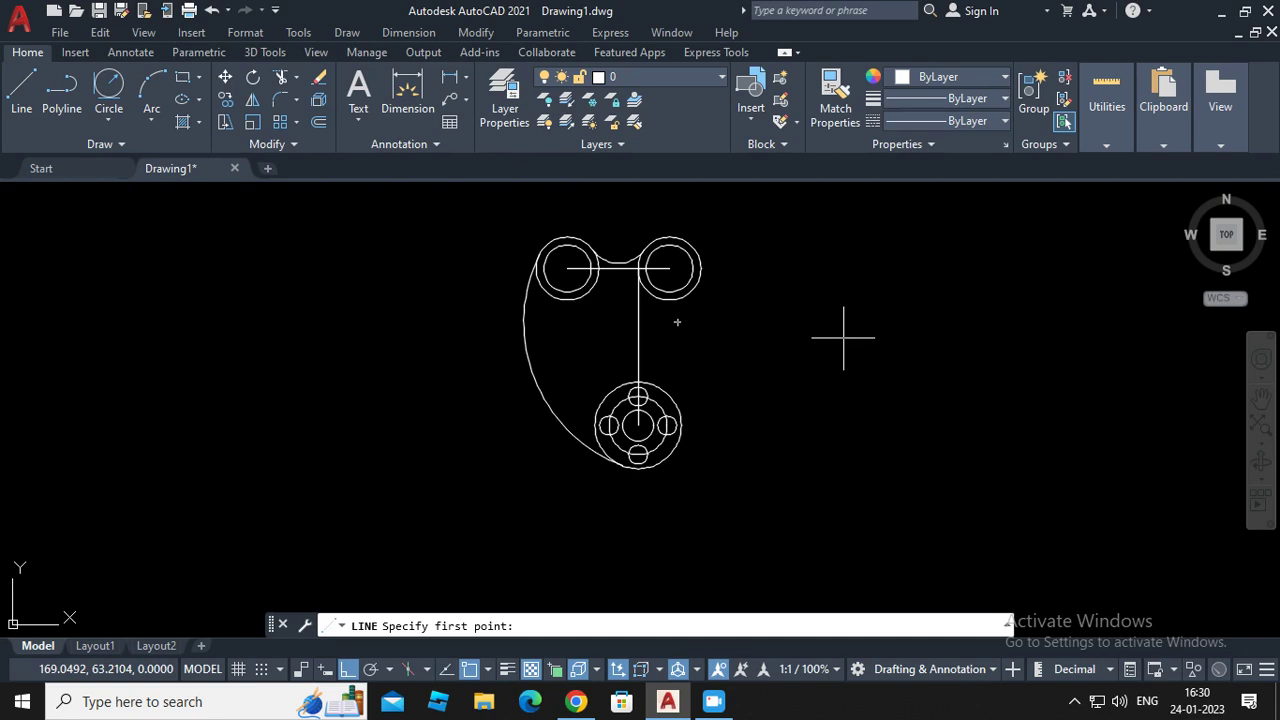
type("tan")
key("Return")
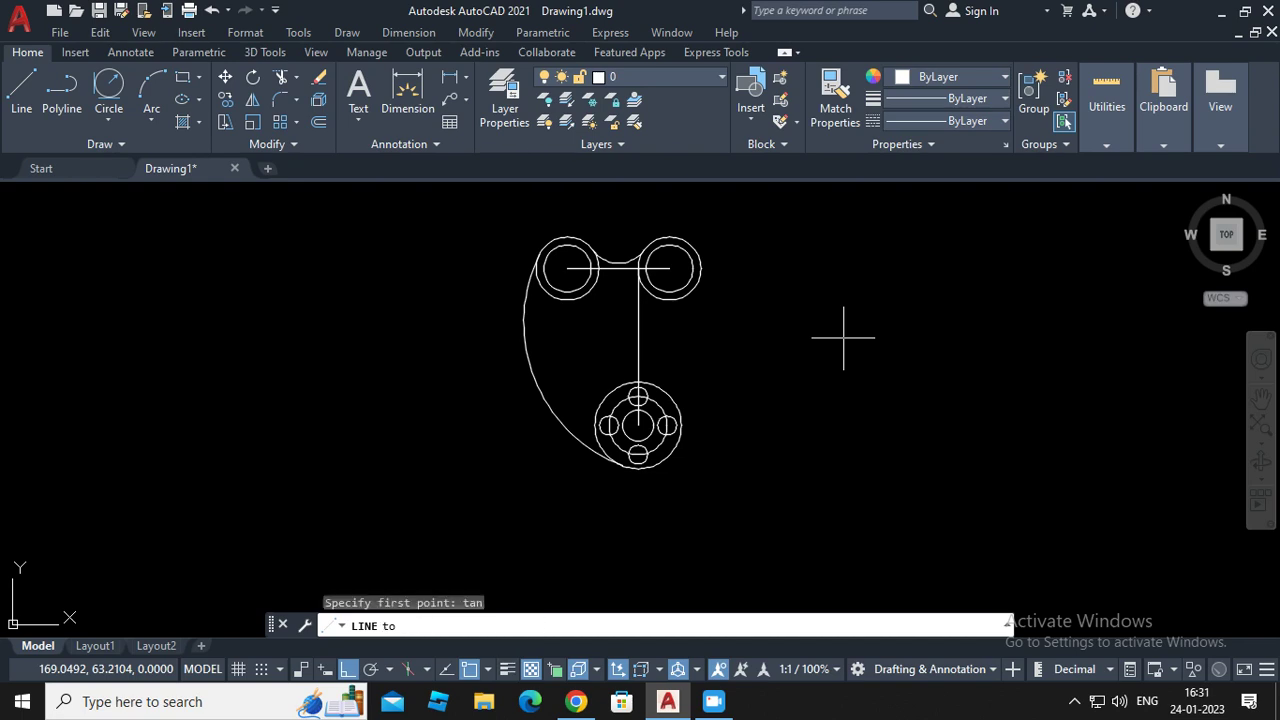
left_click(707, 272)
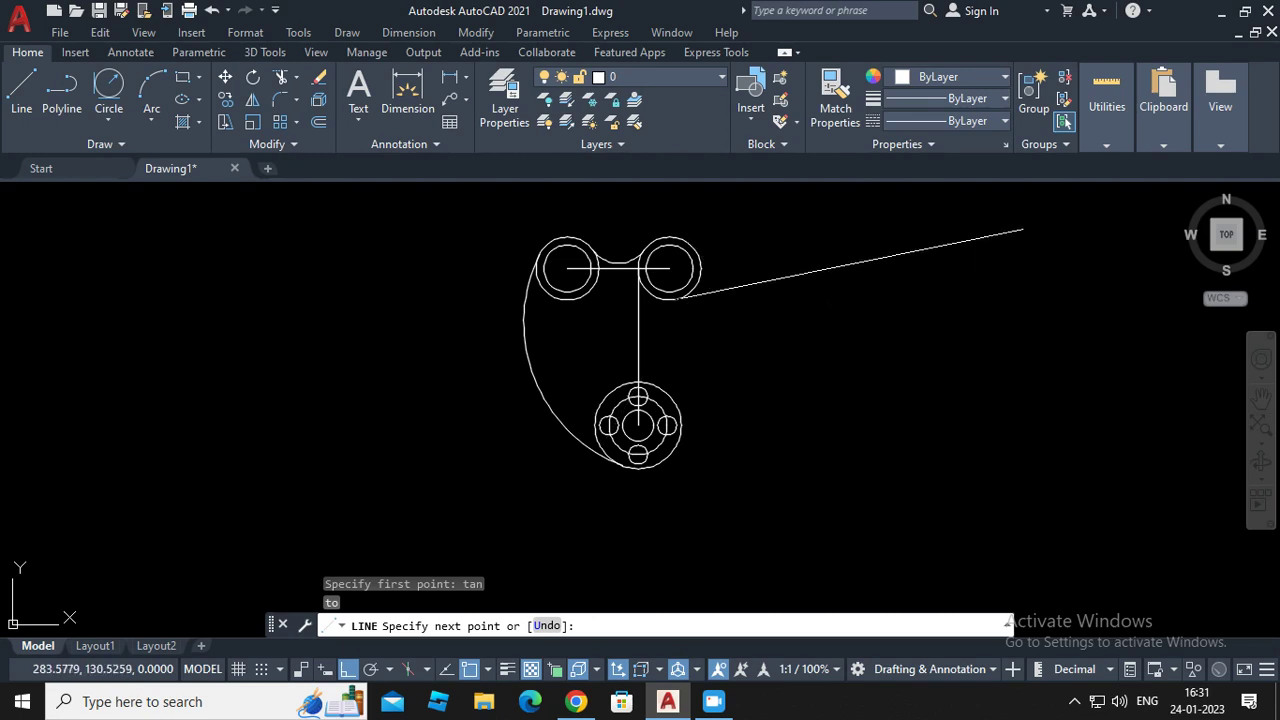
type("tan")
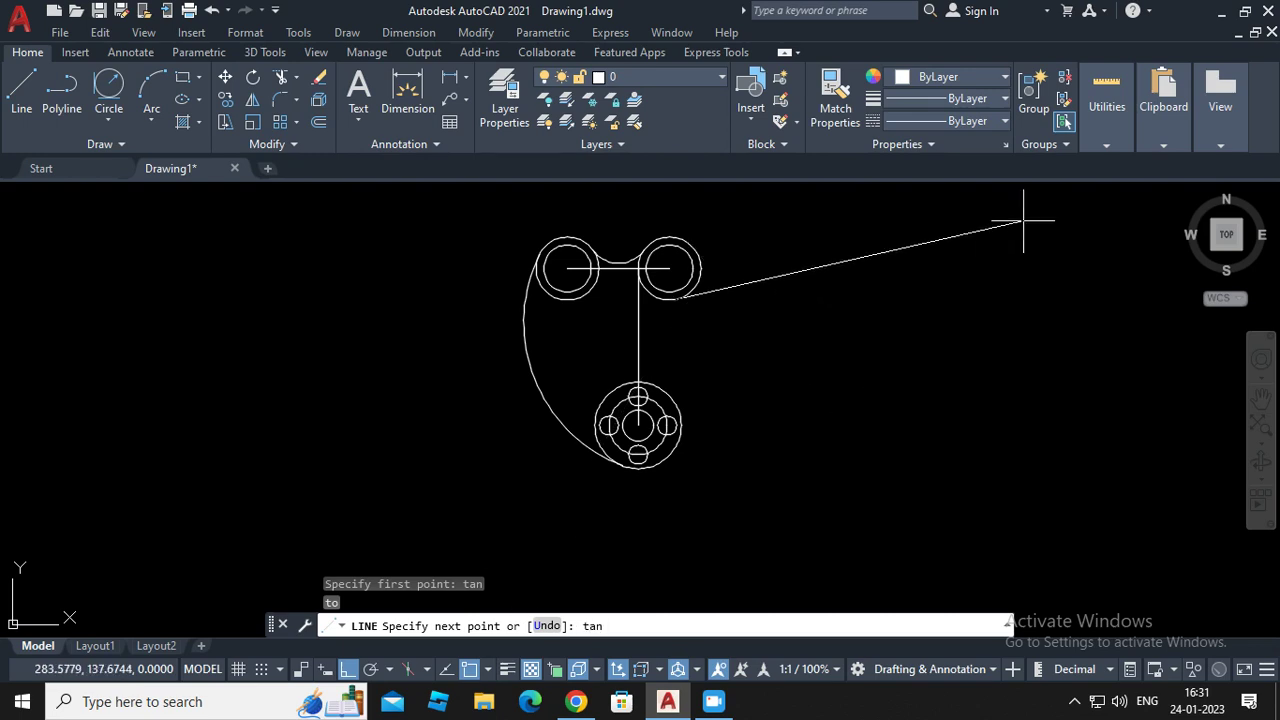
key("Return")
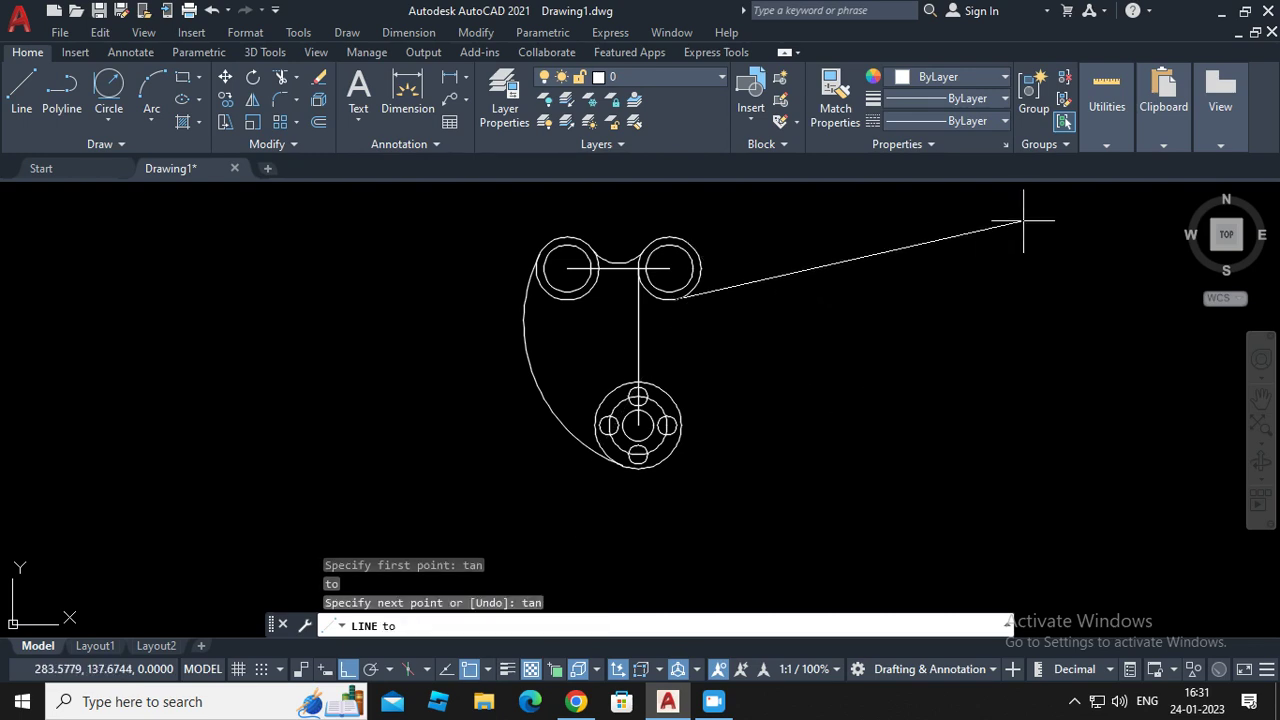
left_click(682, 432)
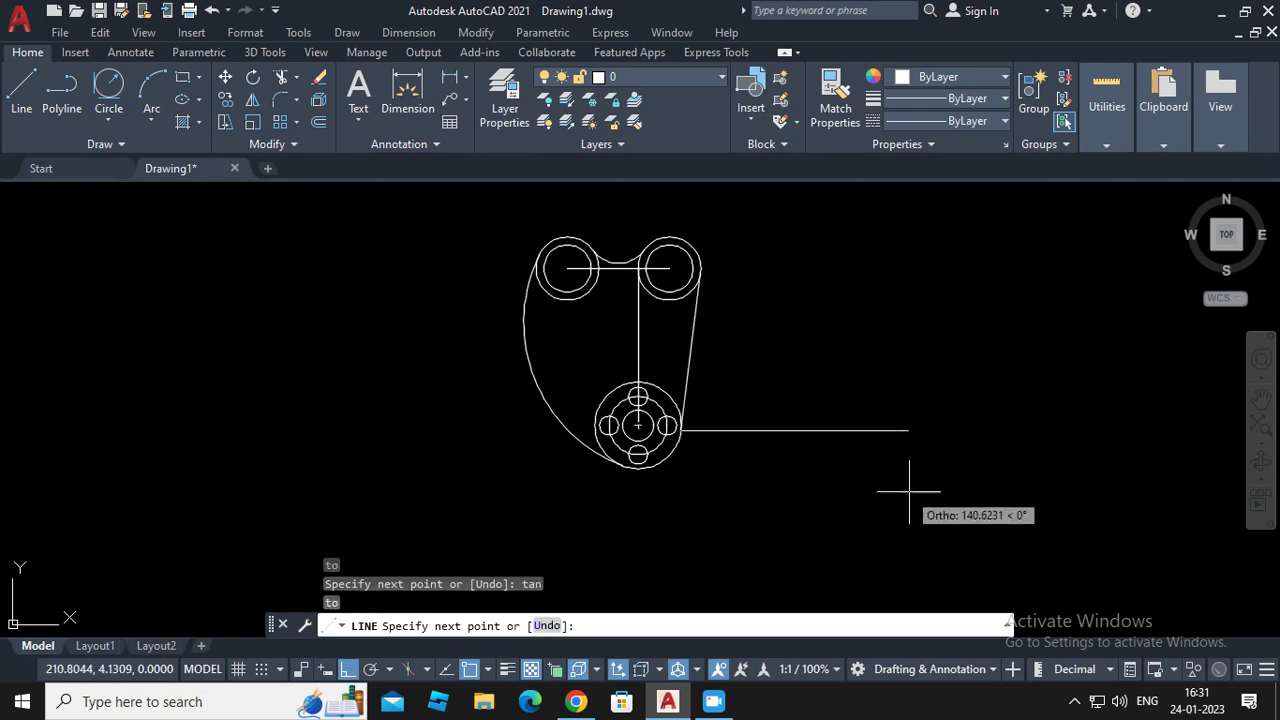
key("Return")
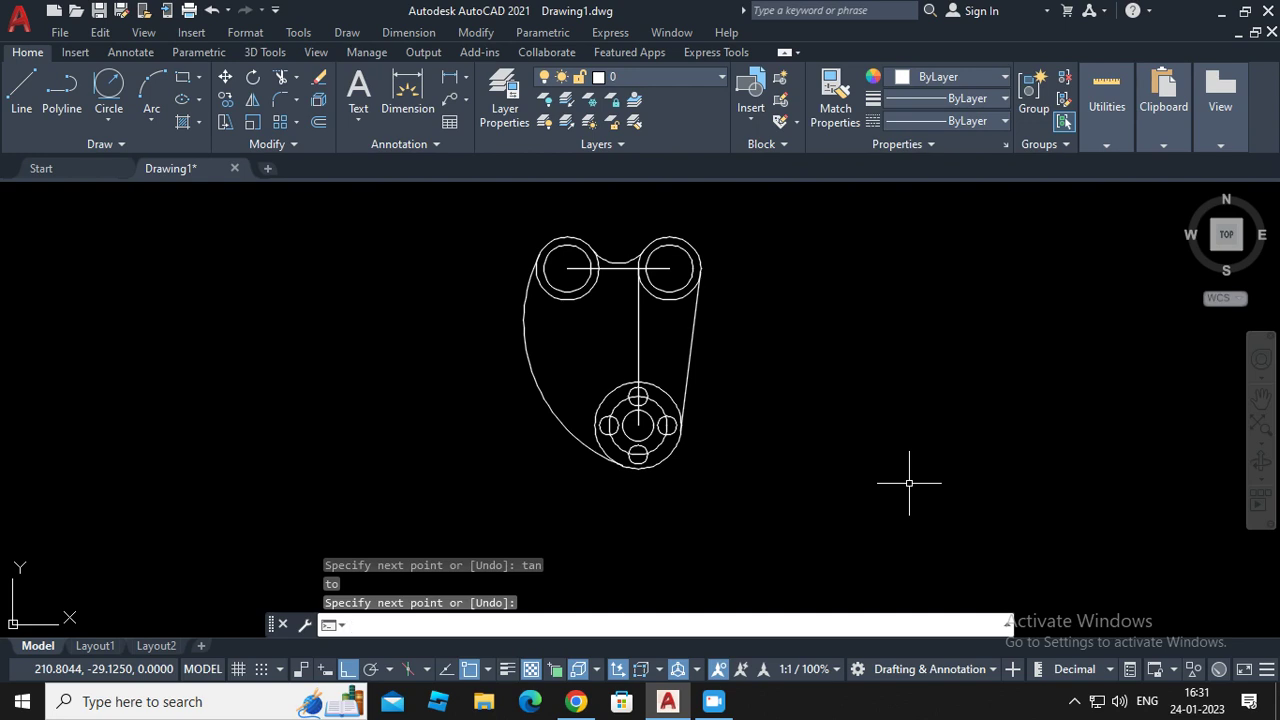
key("Return")
key("Return")
key("Return")
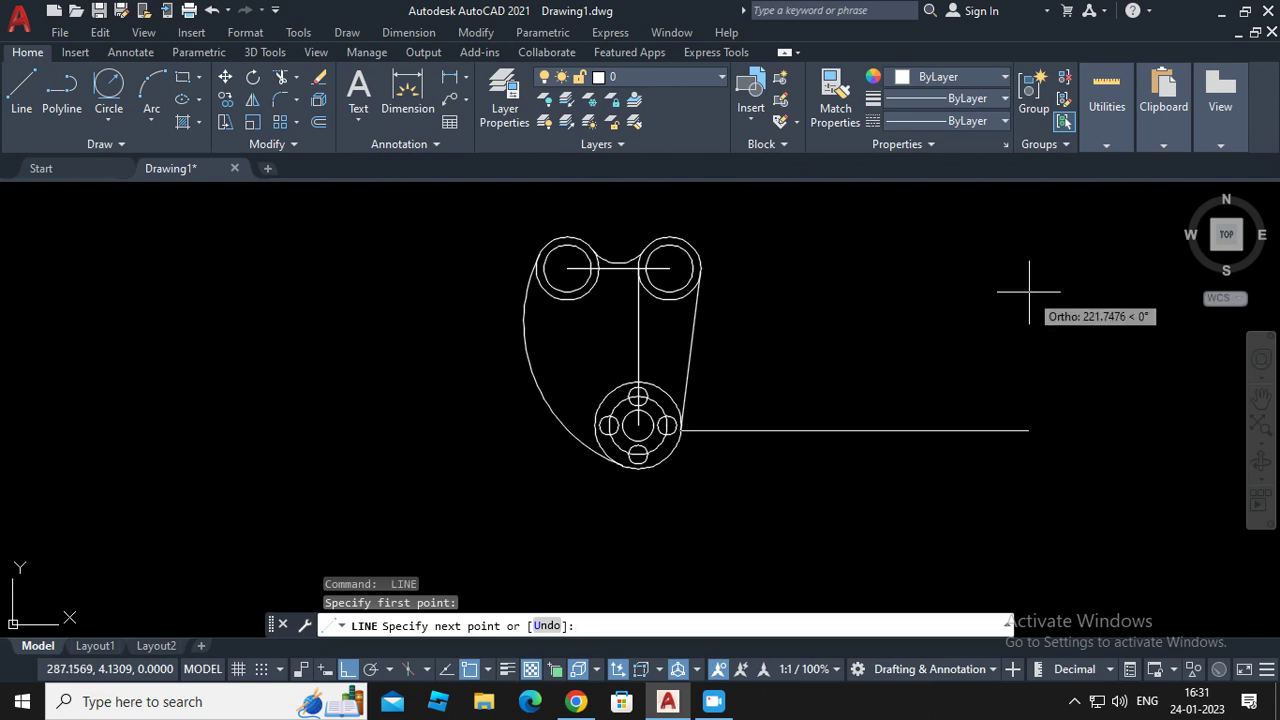
key("Return")
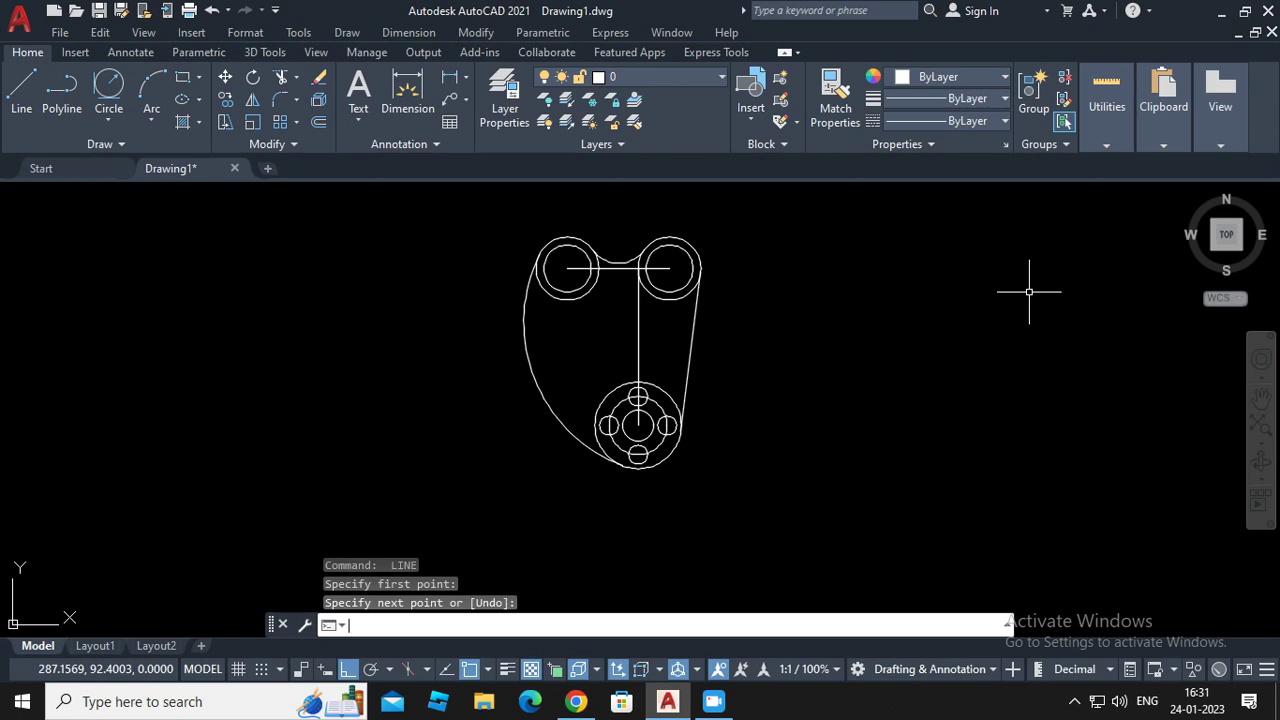
key("Escape")
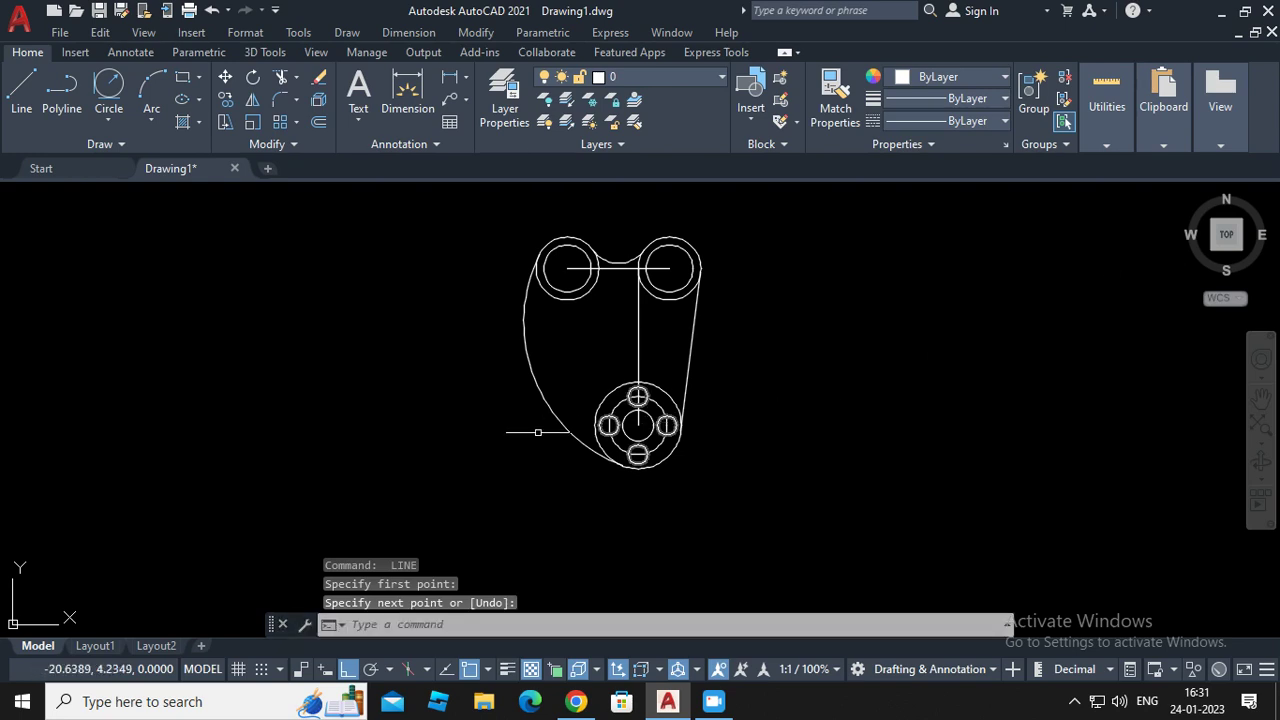
Draw a circle of radius 22 in the empty space to the right of the bracket
scroll(530, 428, "down", 3)
scroll(734, 409, "up", 3)
left_click(347, 32)
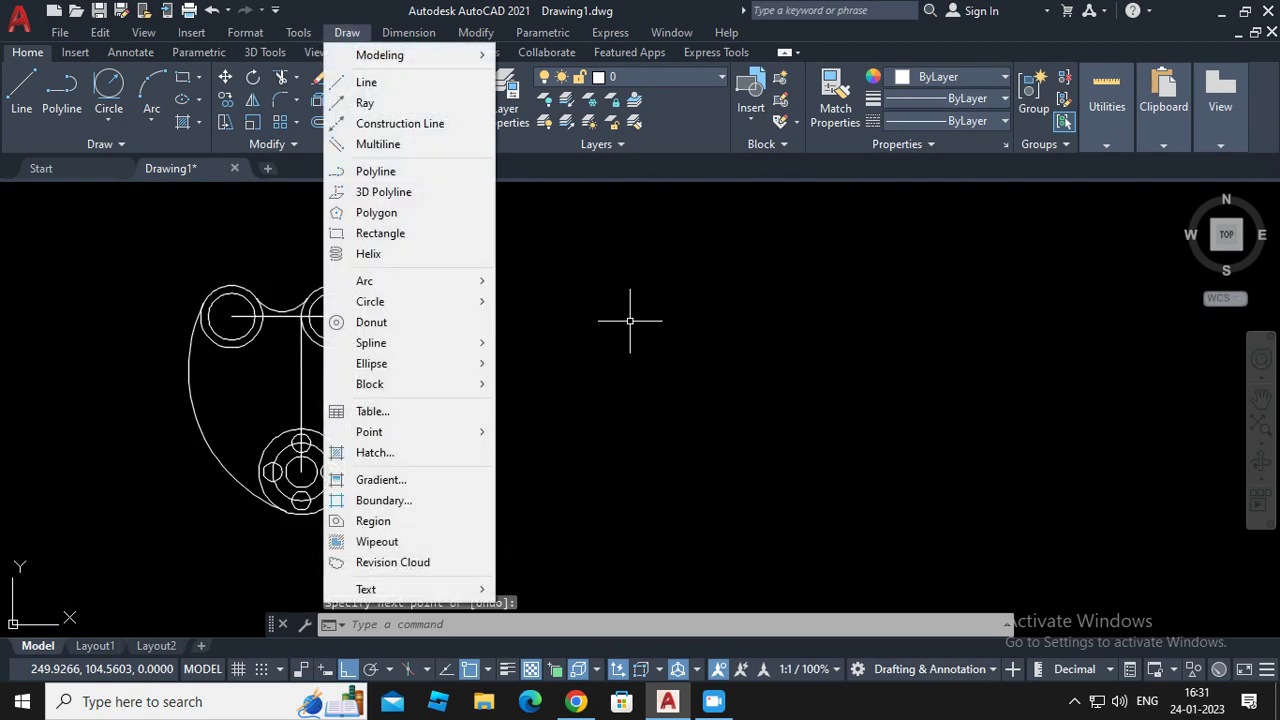
mouse_move(370, 301)
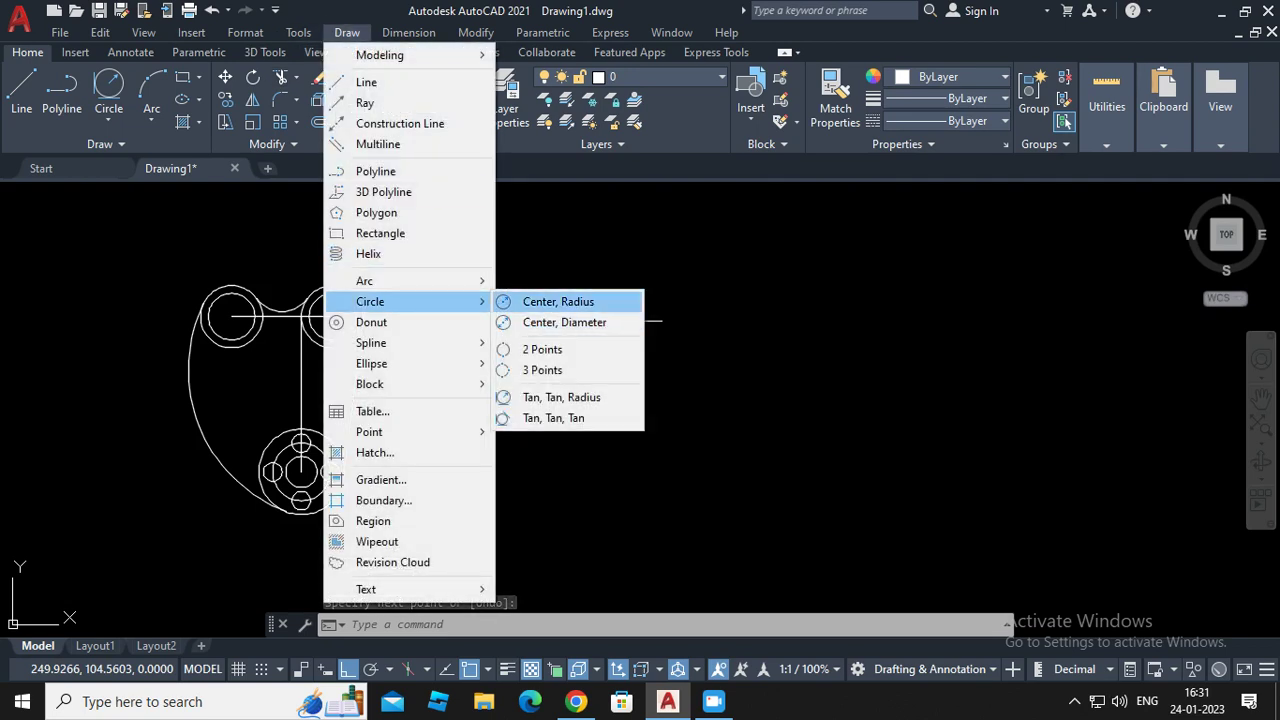
left_click(558, 301)
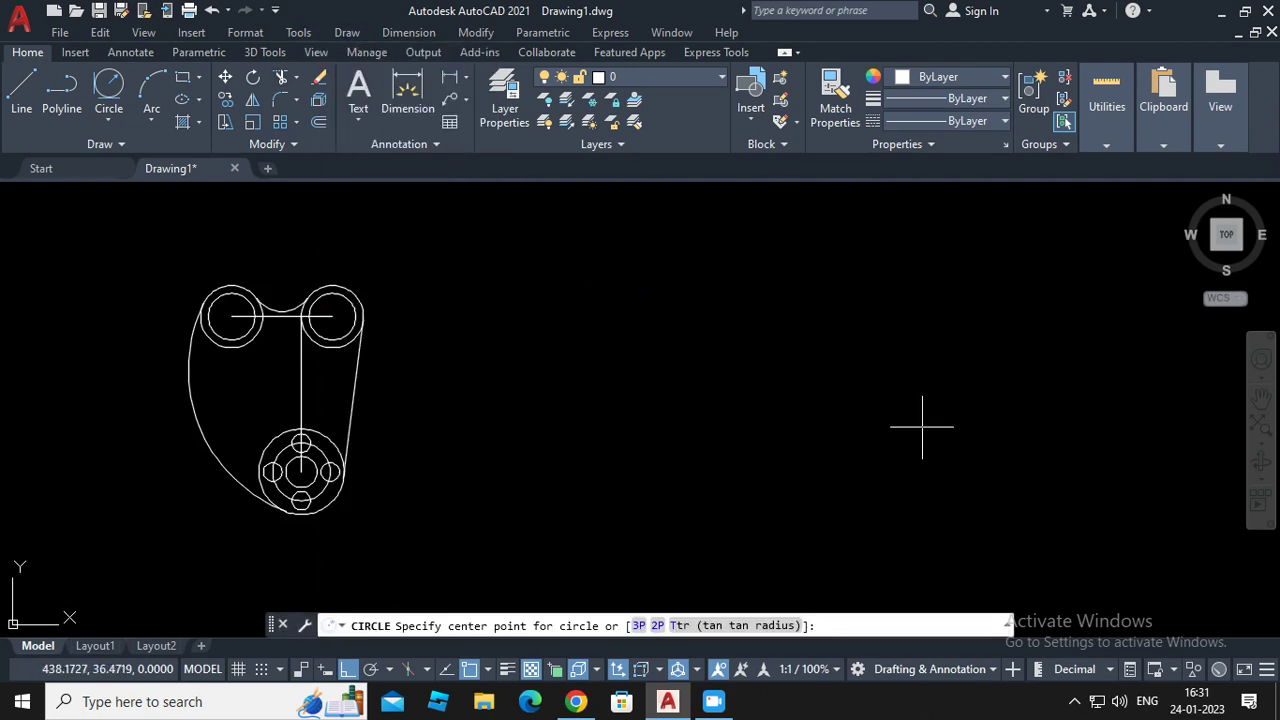
left_click(813, 440)
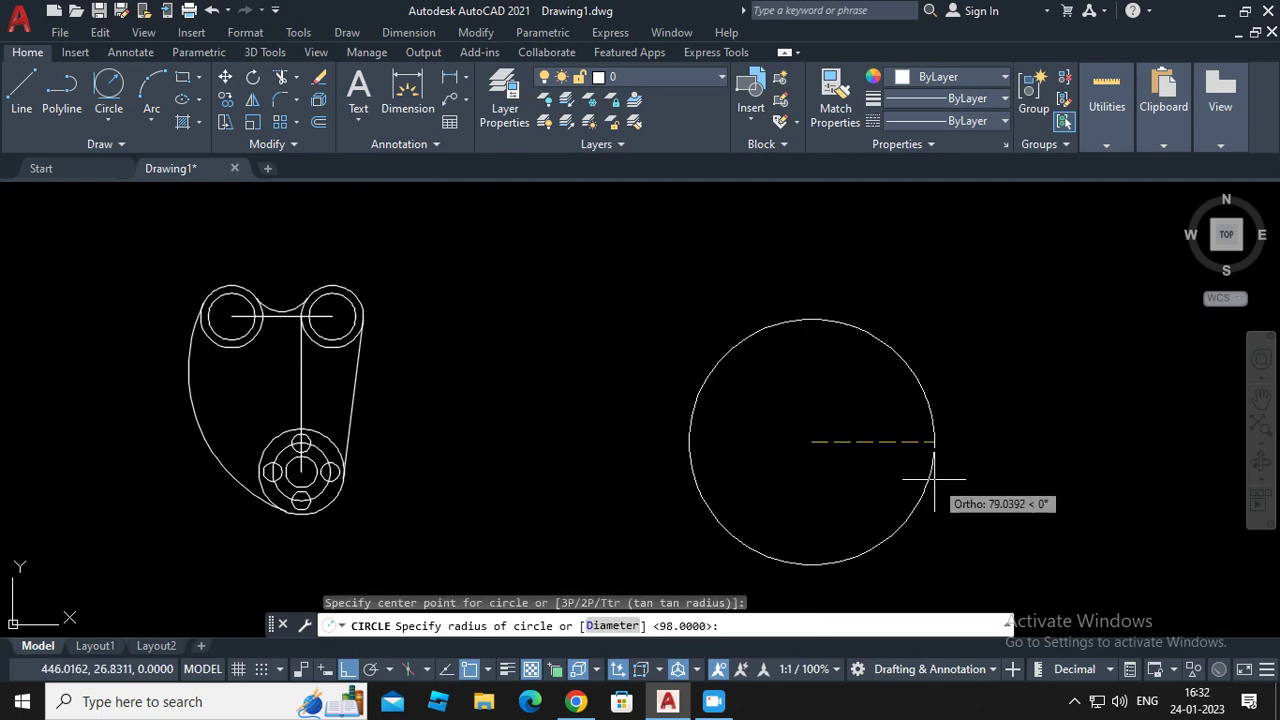
type("22")
key("Return")
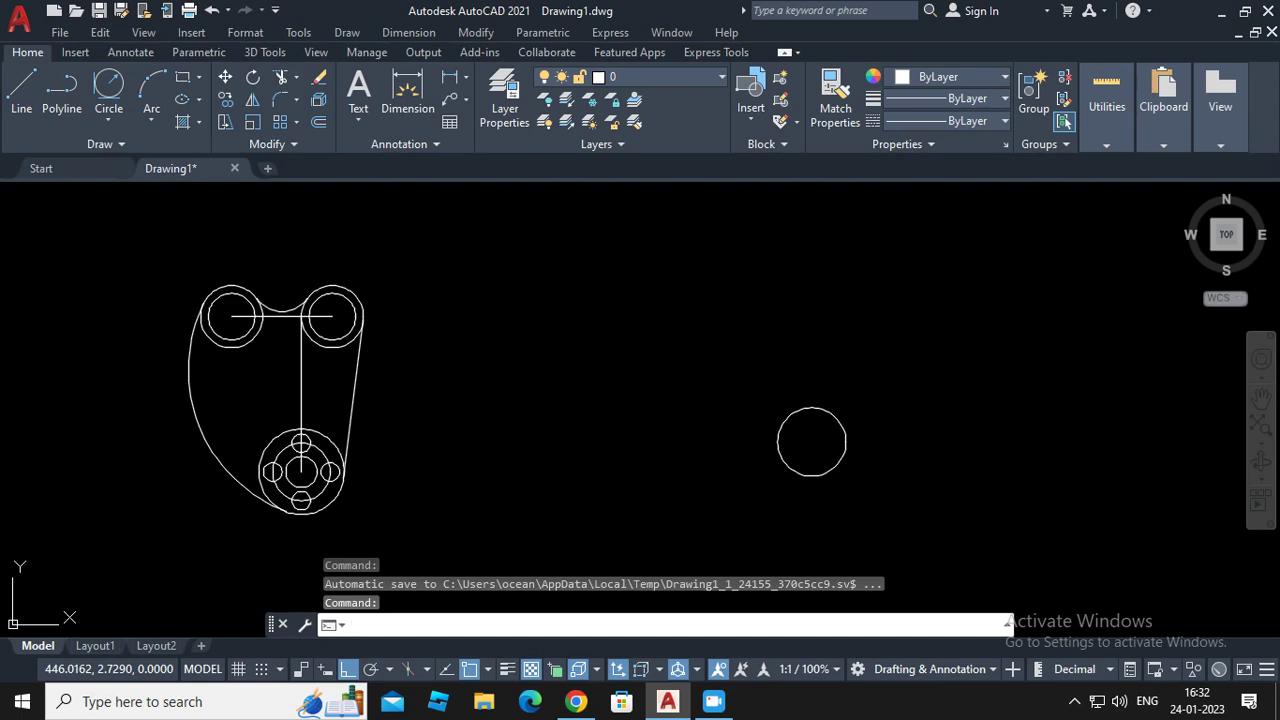
Draw a concentric circle of diameter 26 inside the separate 22-radius circle
key("alt+d")
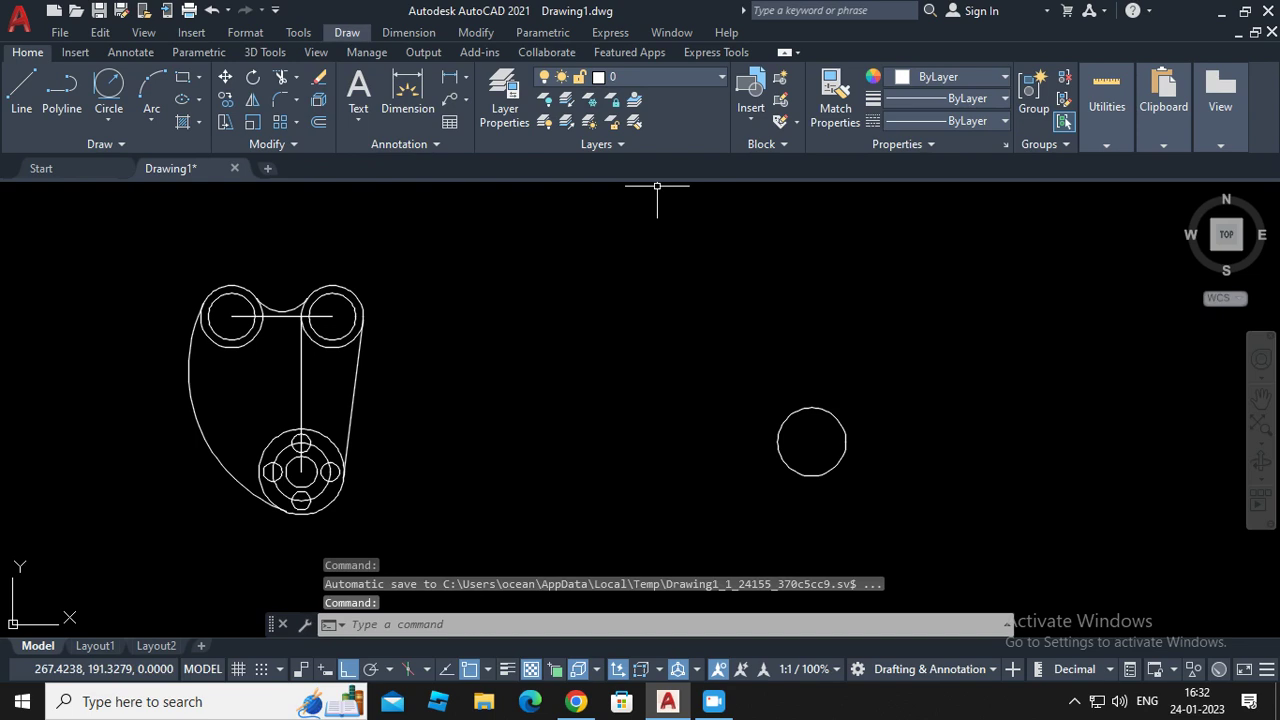
mouse_move(400, 301)
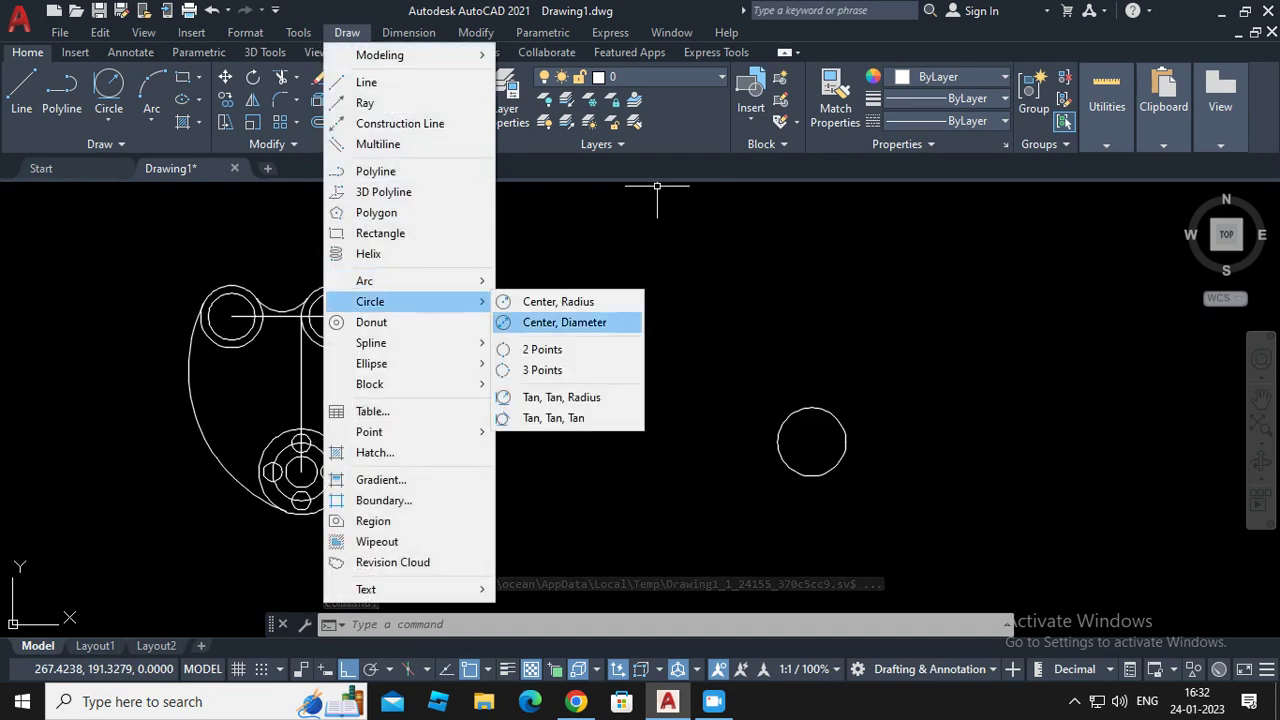
left_click(565, 322)
left_click(811, 441)
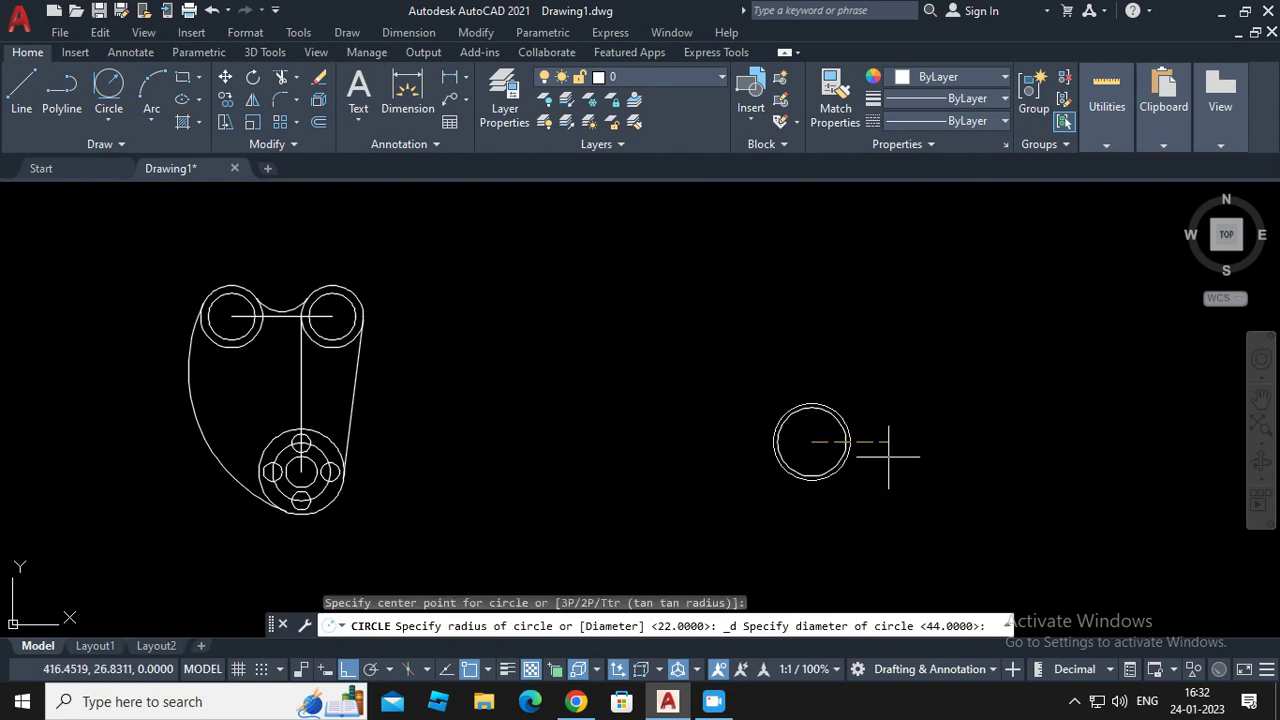
type("26")
key("Return")
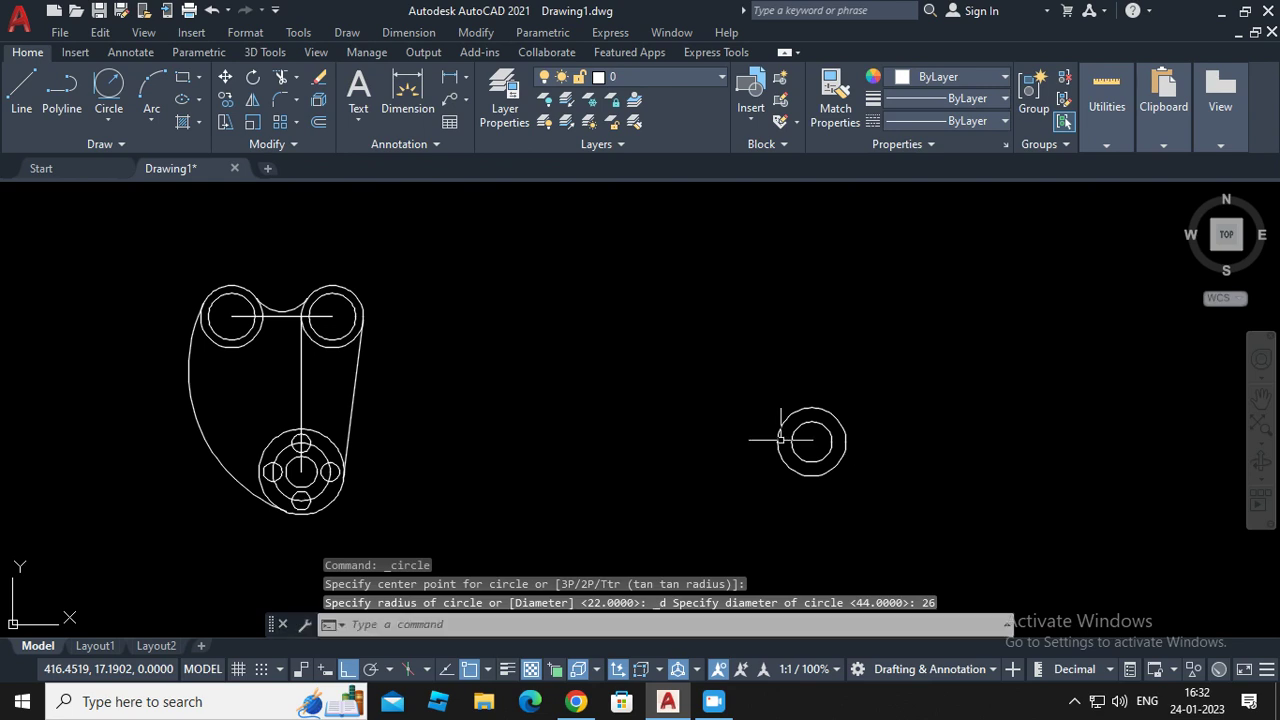
Draw a horizontal line 46 long to the left from the centre of the new concentric circles
left_click(21, 95)
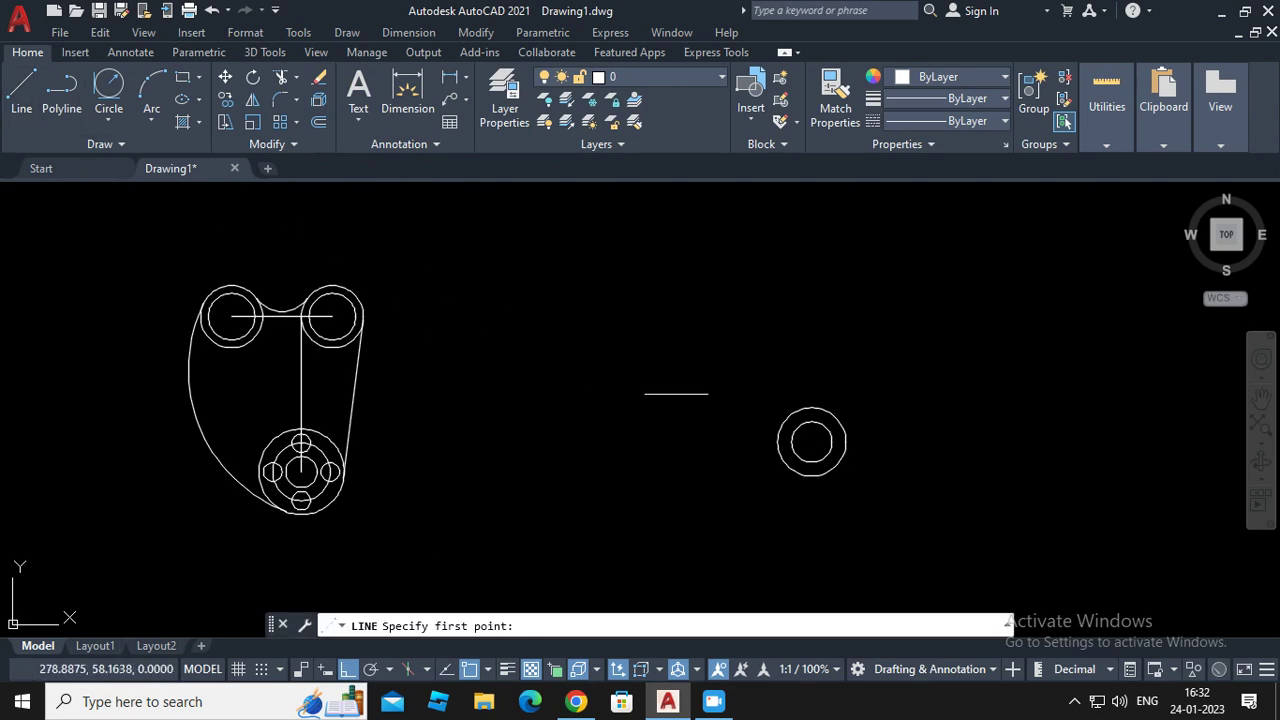
left_click(811, 441)
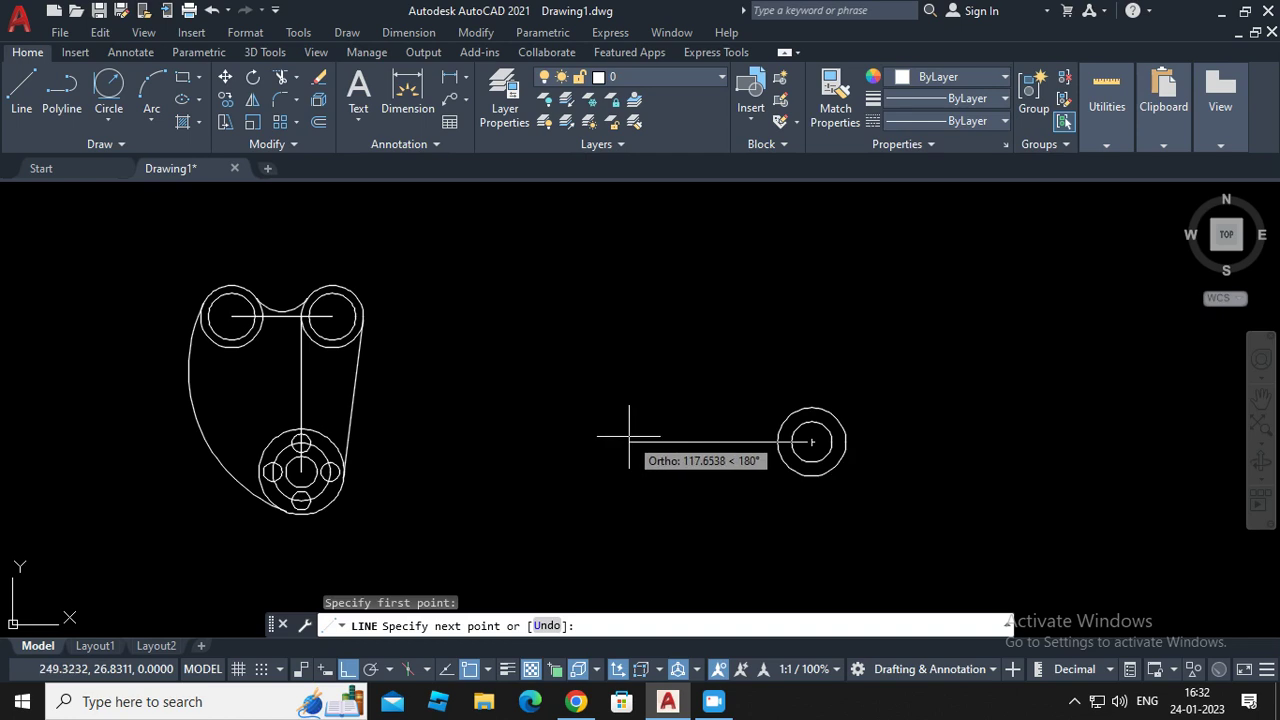
type("46")
key("Return")
key("Return")
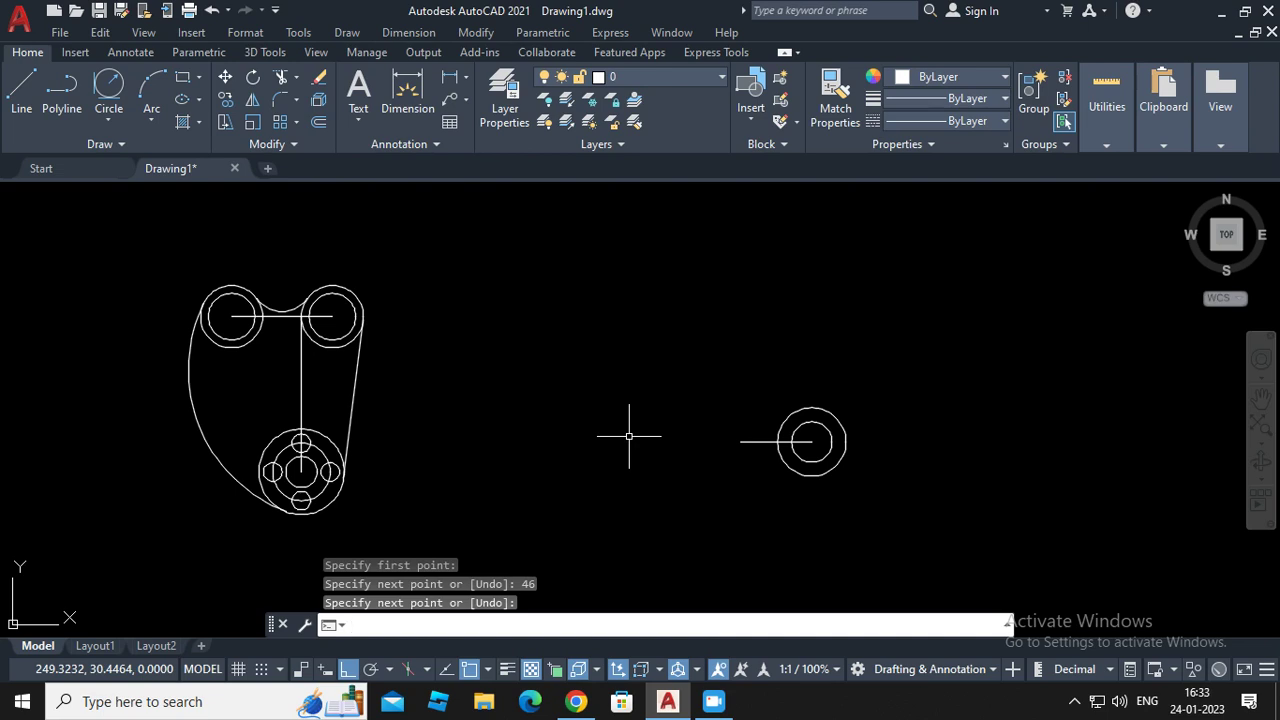
key("Return")
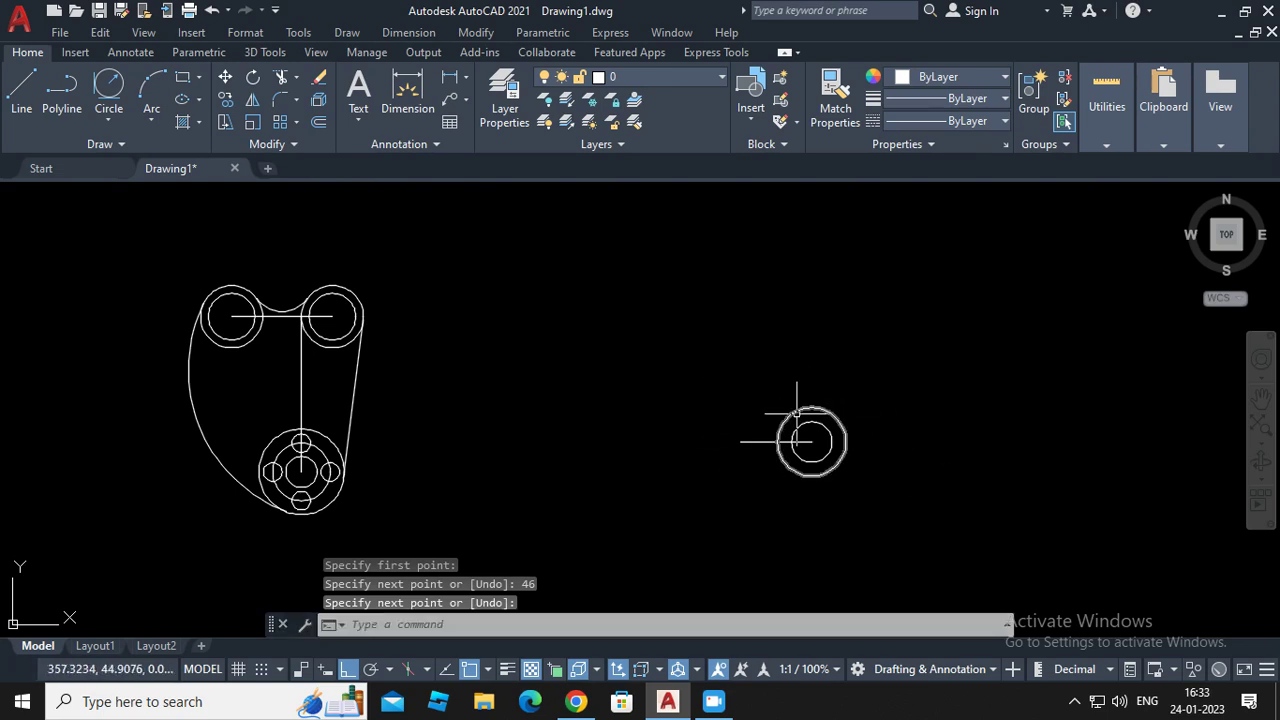
Draw a circle of radius 22 centred on the left end of the 46-long line
left_click(347, 32)
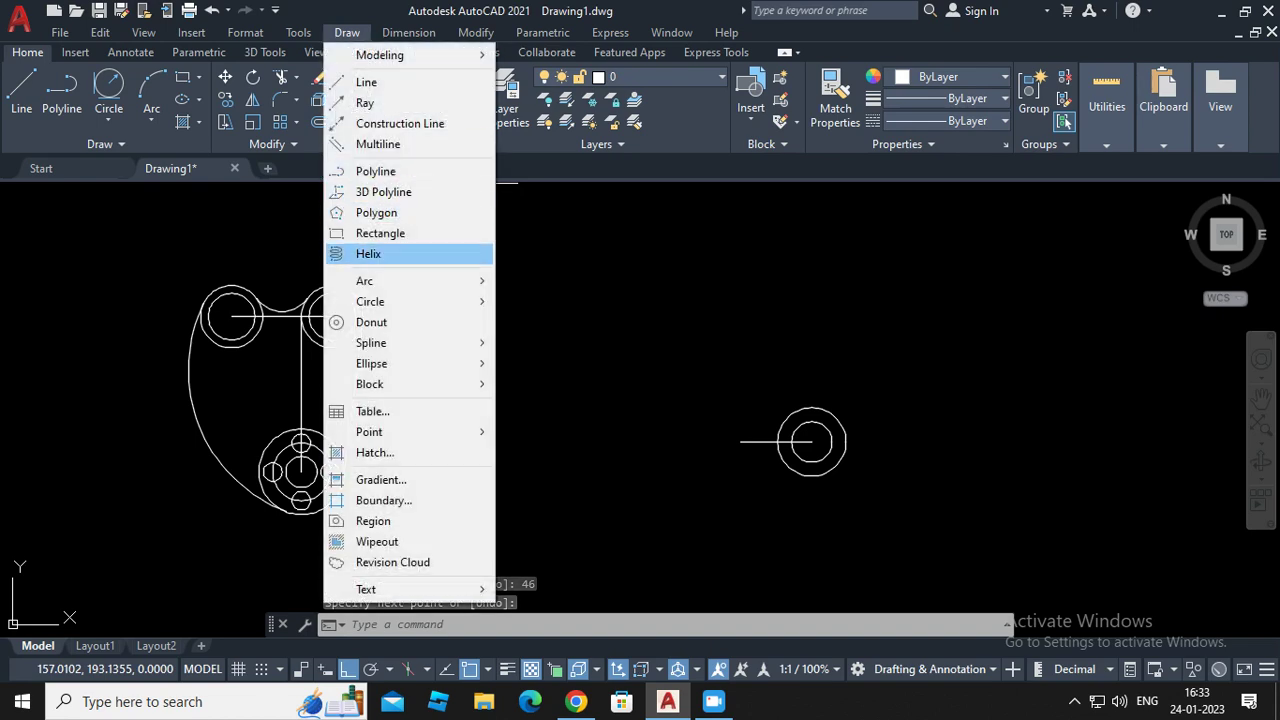
mouse_move(370, 301)
left_click(560, 301)
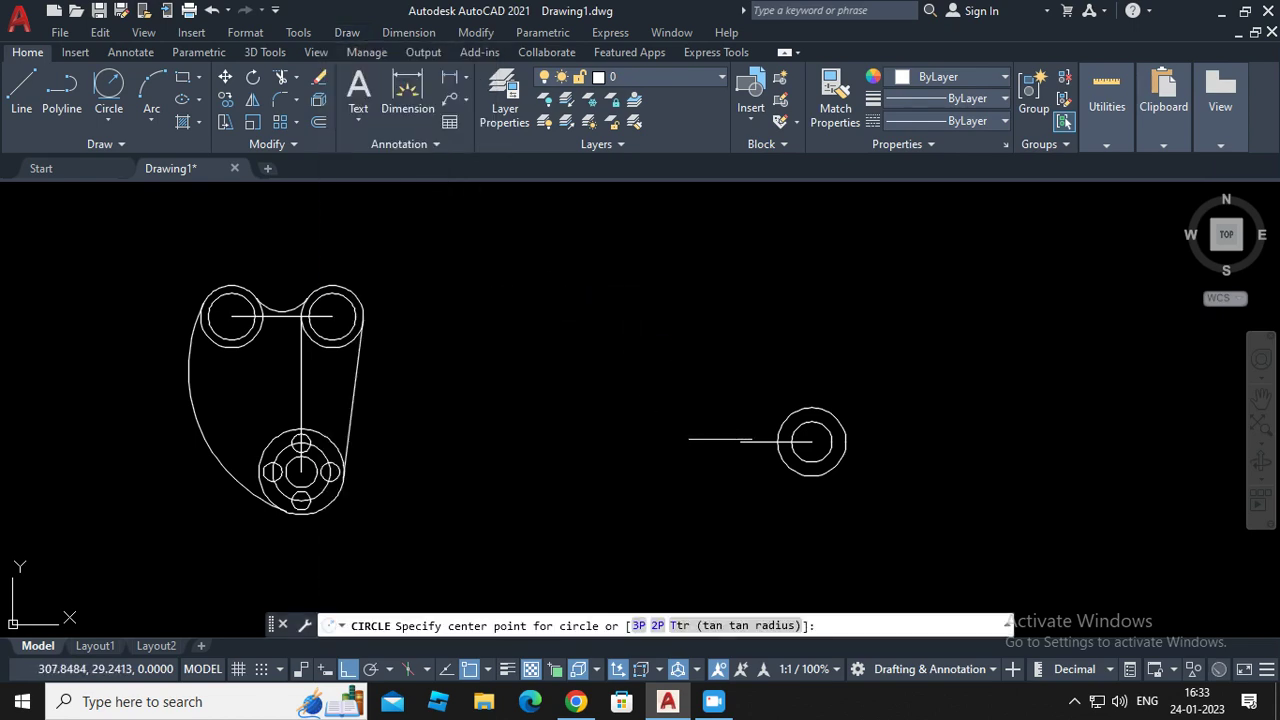
left_click(740, 442)
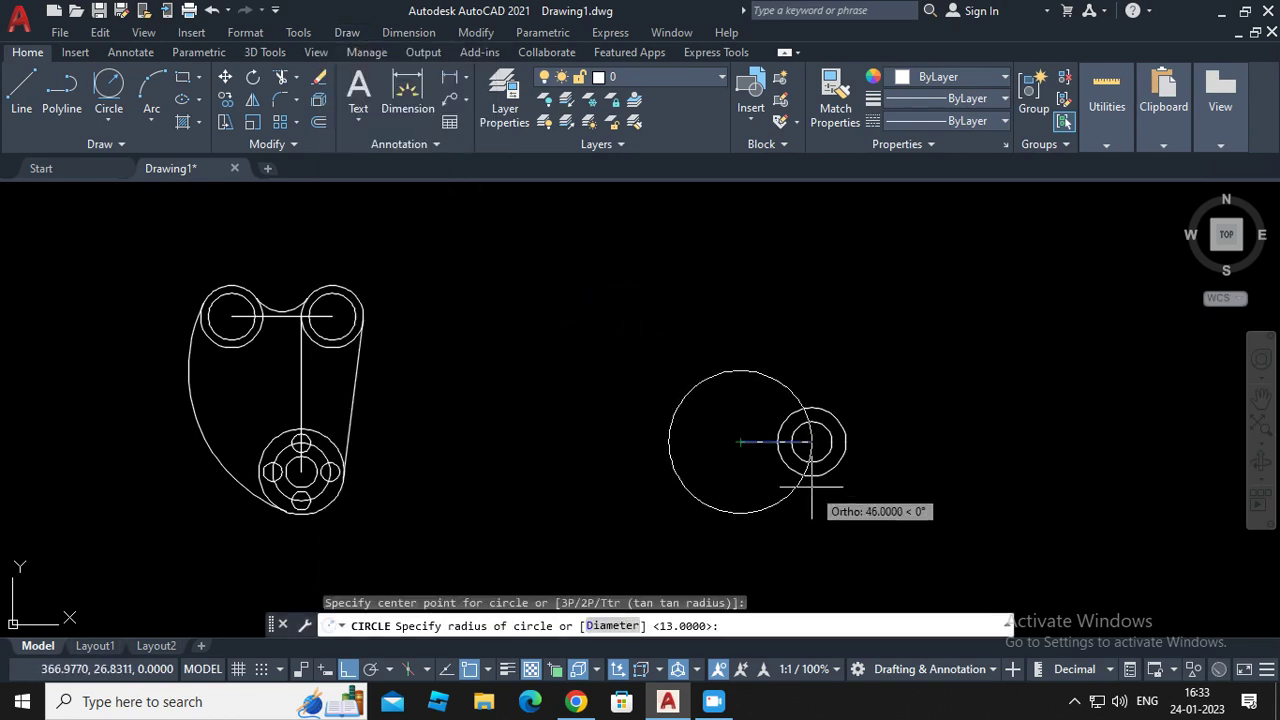
type("22")
key("Return")
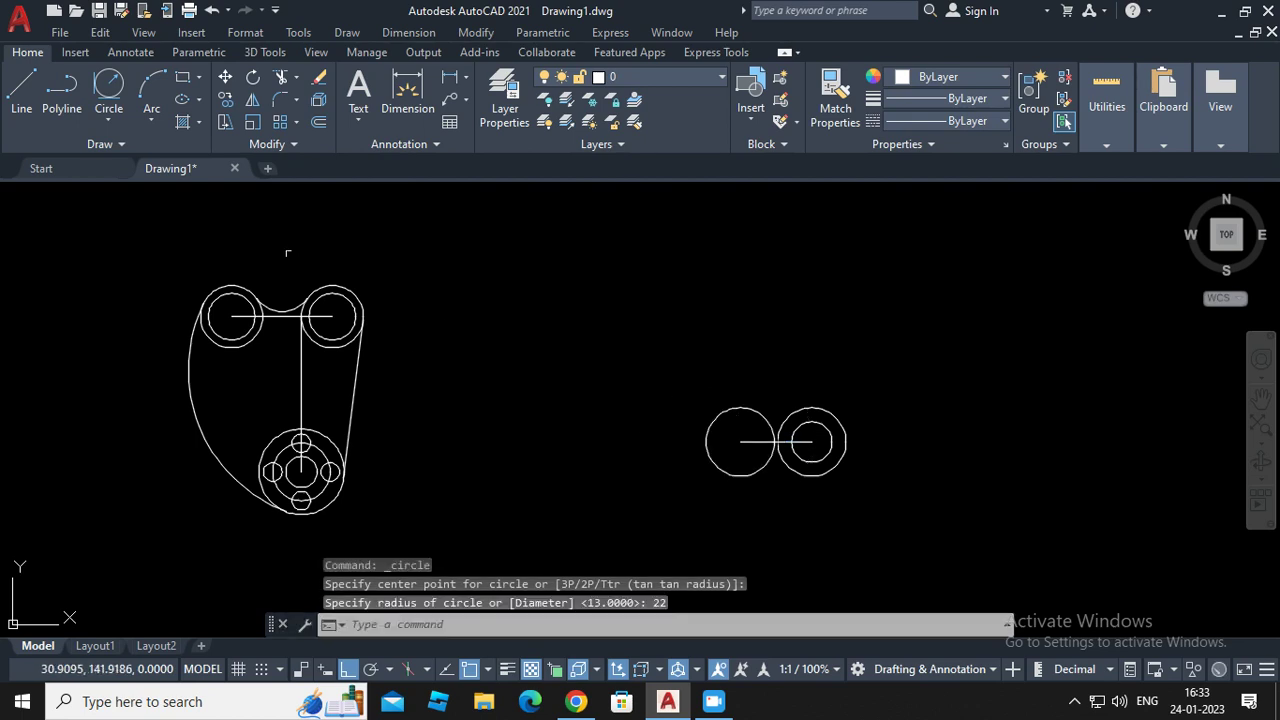
Draw a concentric circle of diameter 26 inside the left 22-radius circle
left_click(347, 32)
mouse_move(400, 301)
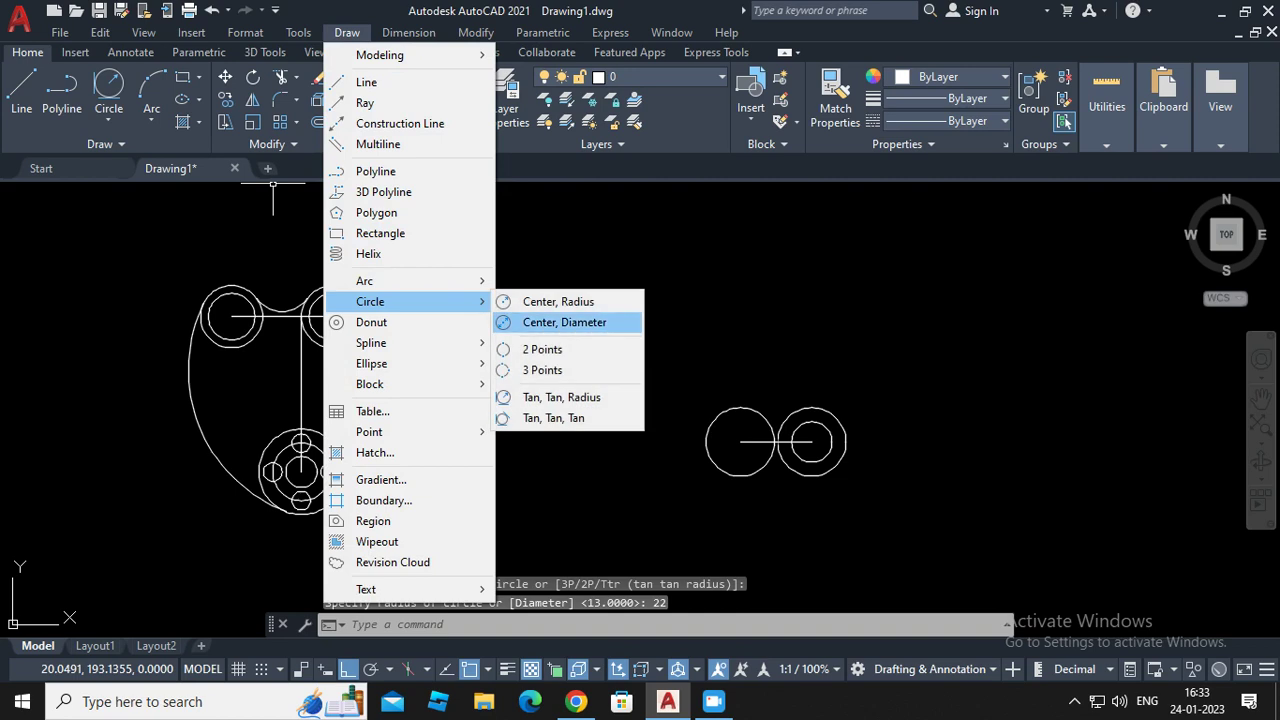
left_click(565, 322)
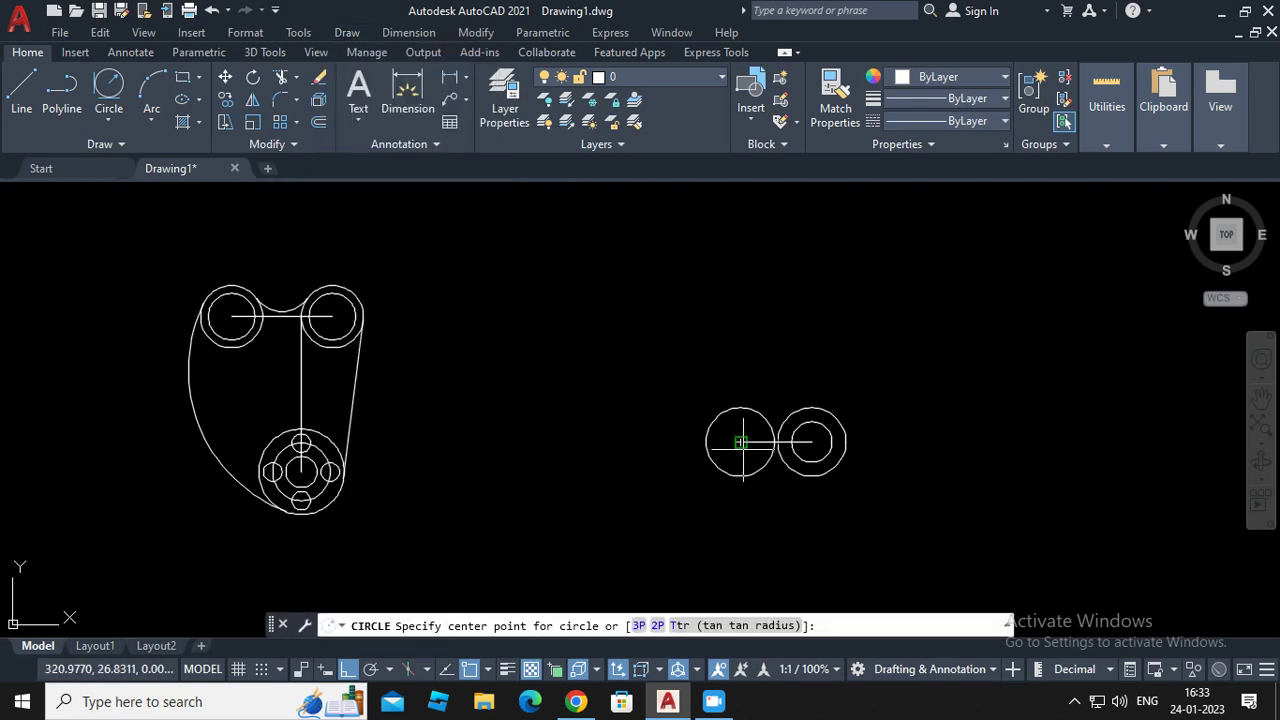
left_click(740, 441)
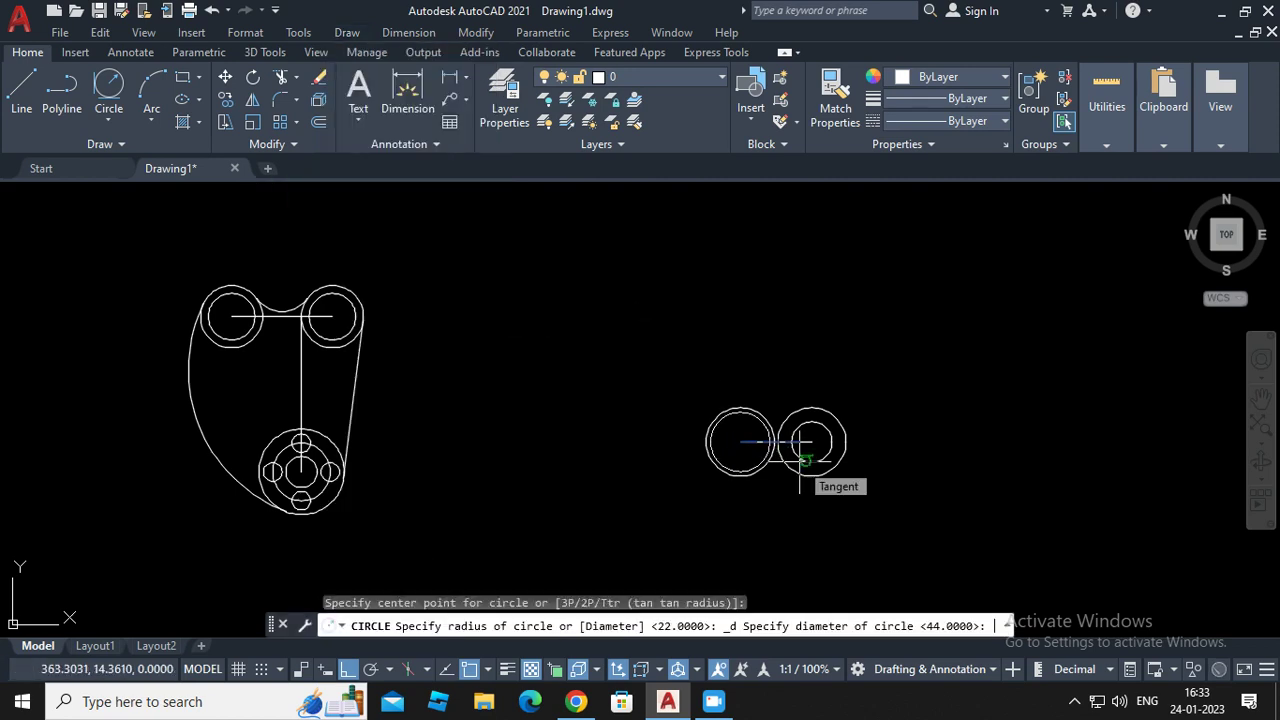
key("Return")
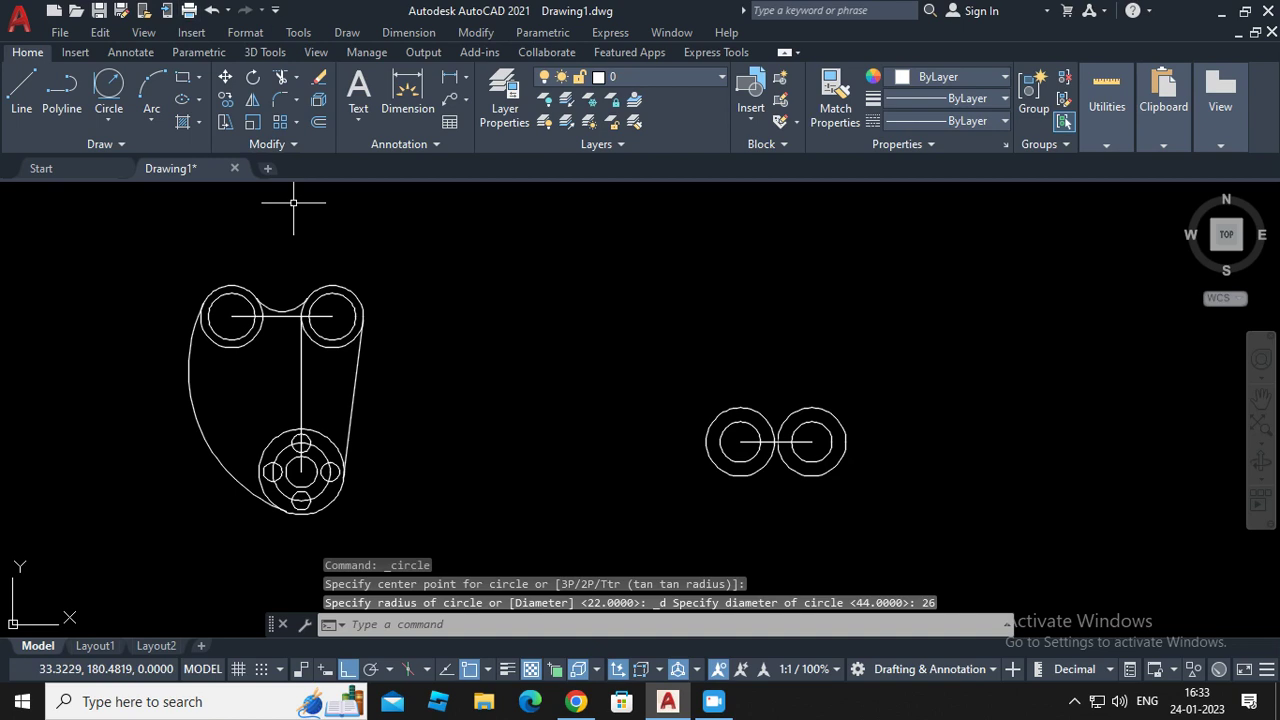
Draw a circle of radius 10 tangent to the lower facing sides of the two 22-radius circles
key("alt+d")
mouse_move(370, 301)
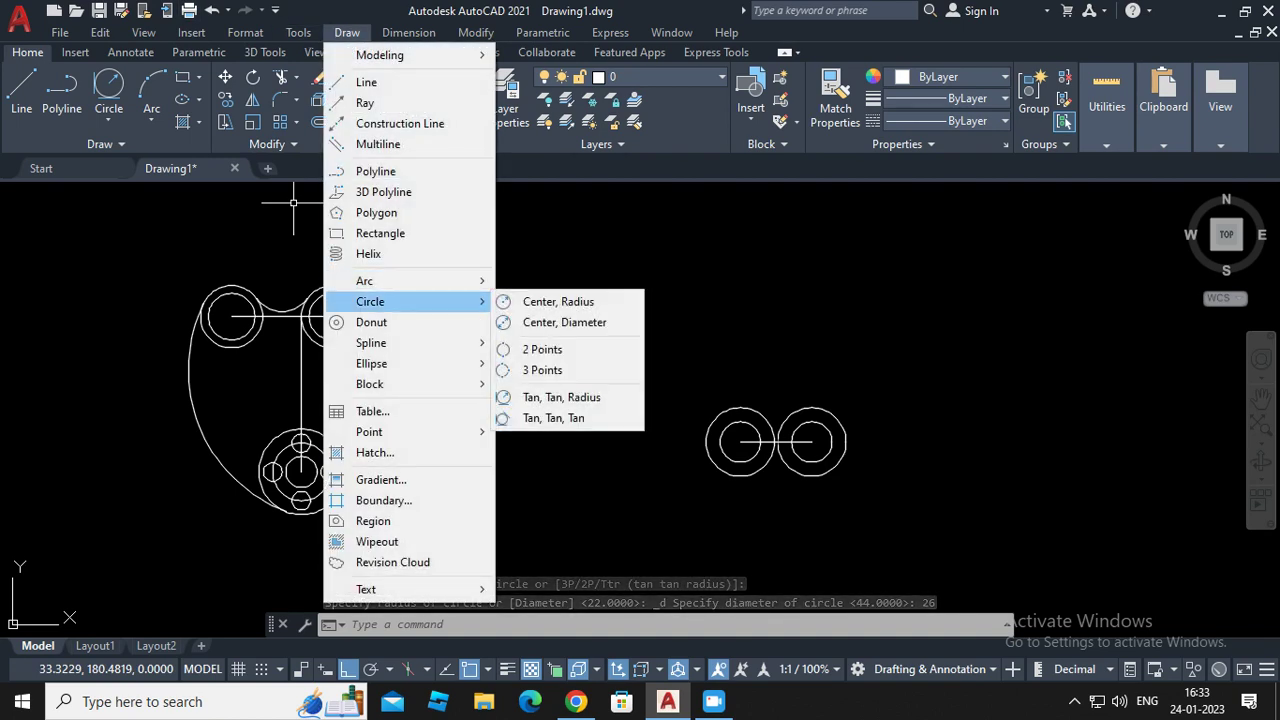
key("Return")
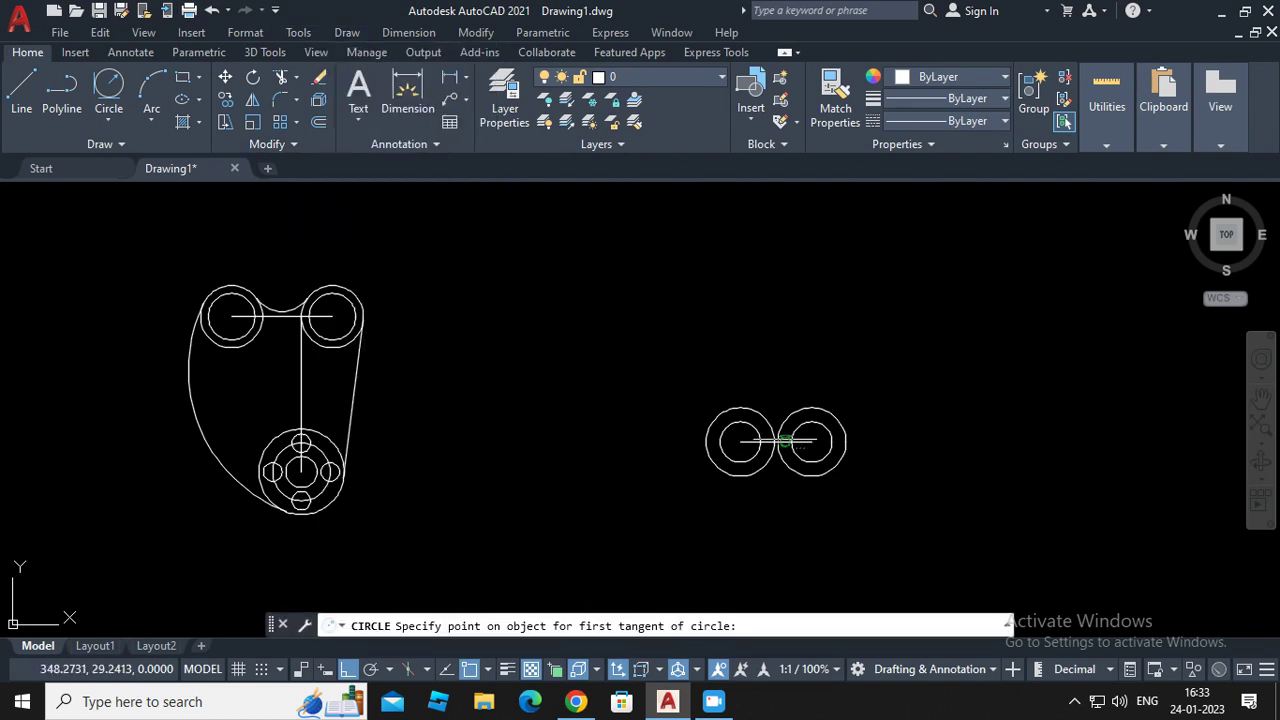
left_click(762, 467)
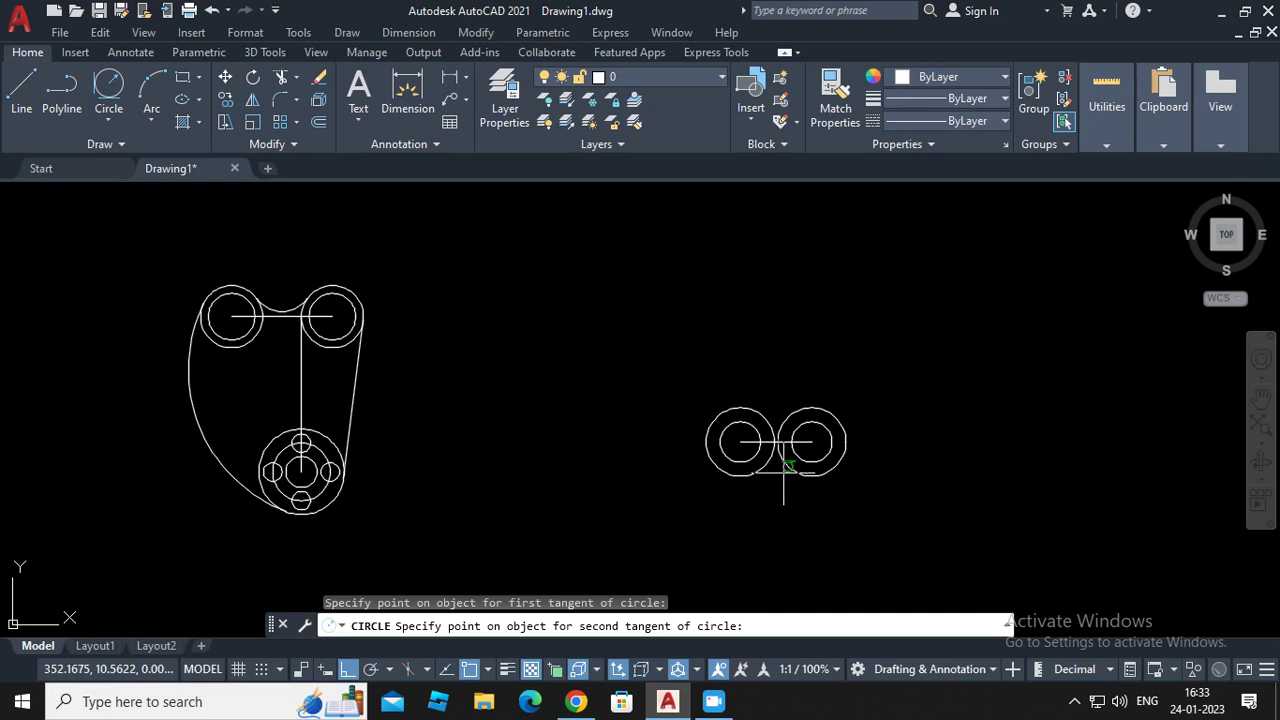
left_click(785, 467)
type("1")
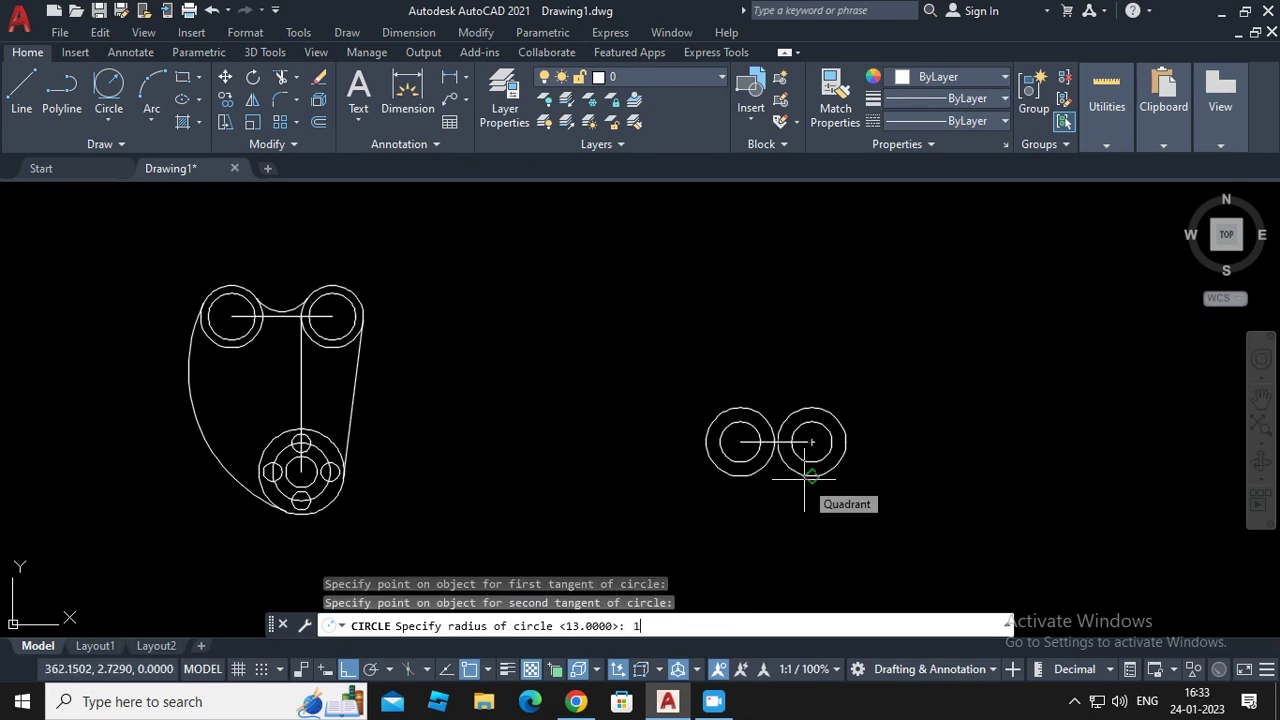
type("0")
key("Return")
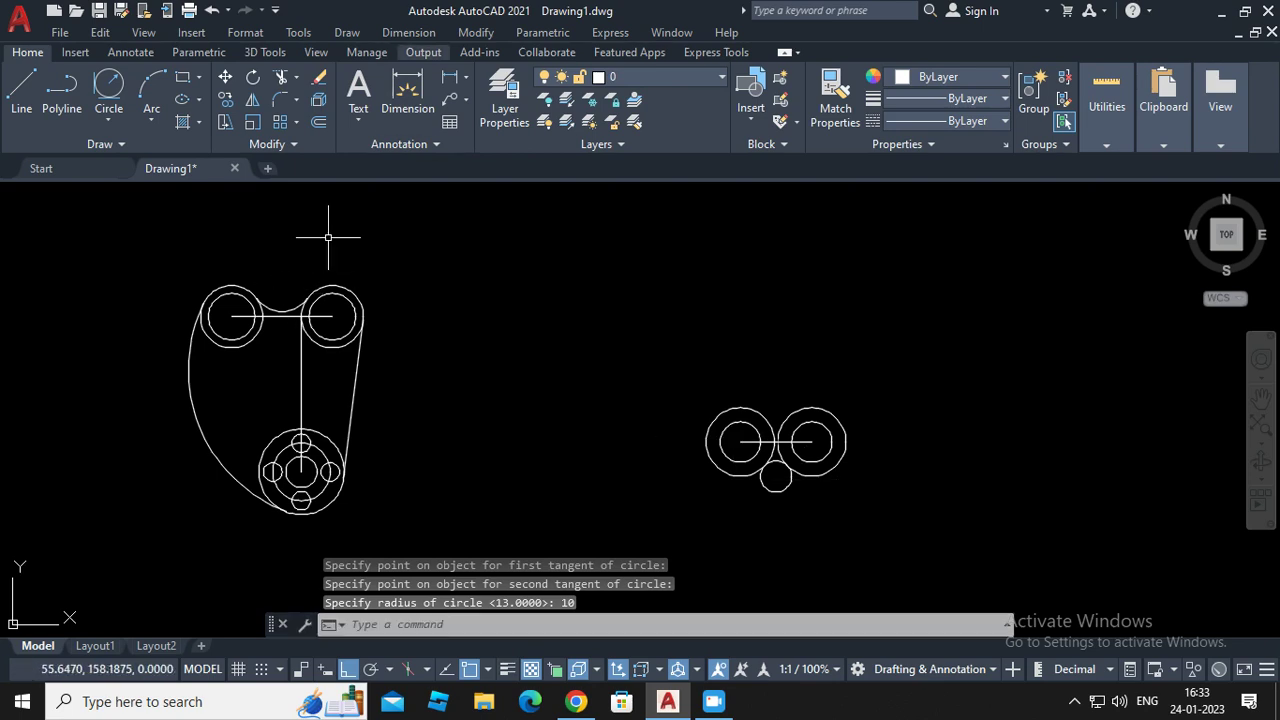
Trim away the lower part of the 10-radius circle, keeping the upper arc between the two 22-radius circles
type("tr")
key("space")
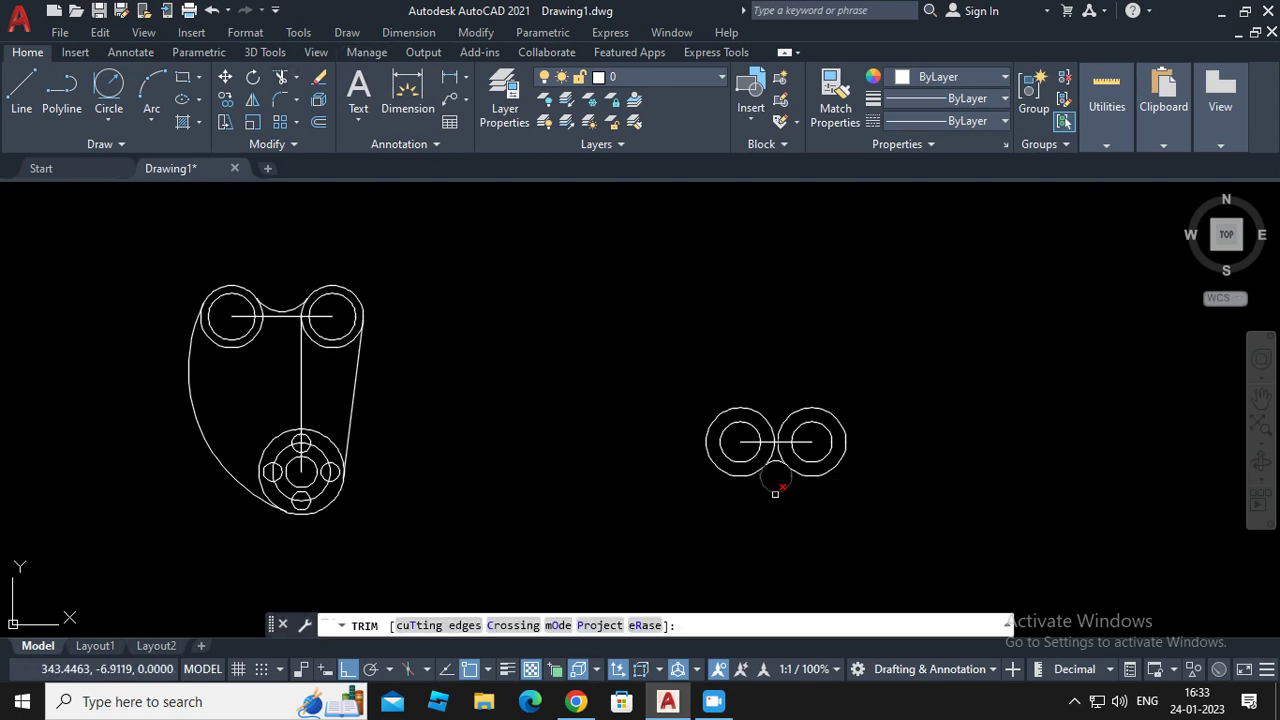
left_click(775, 491)
key("Return")
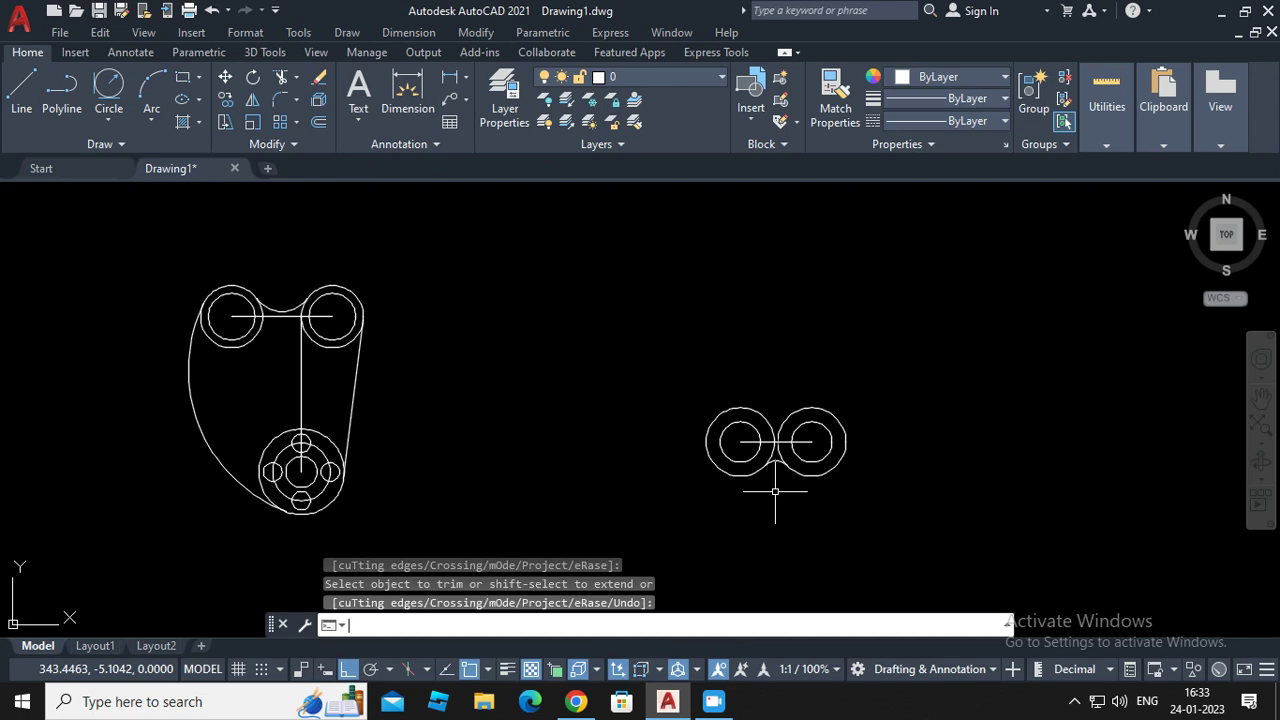
Draw a vertical line 50 long upwards from the midpoint of the 46-long centre line
key("alt+d")
key("Down")
key("Return")
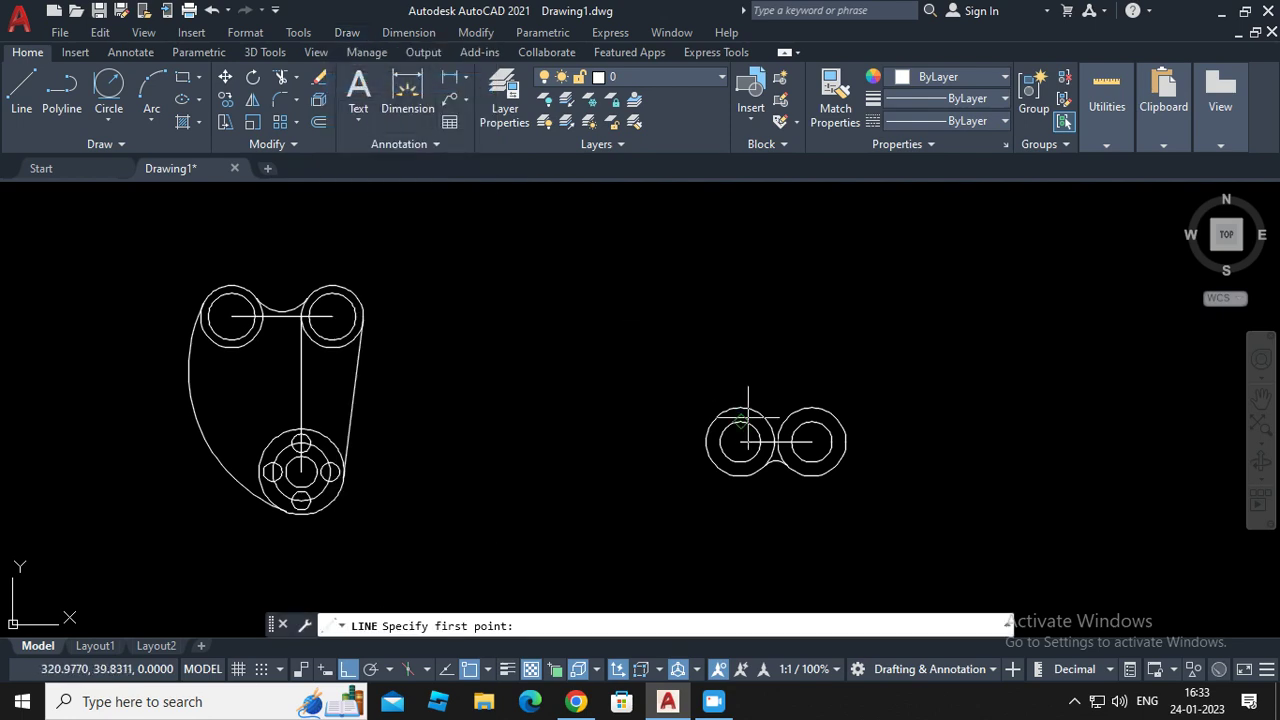
scroll(773, 441, "up", 4)
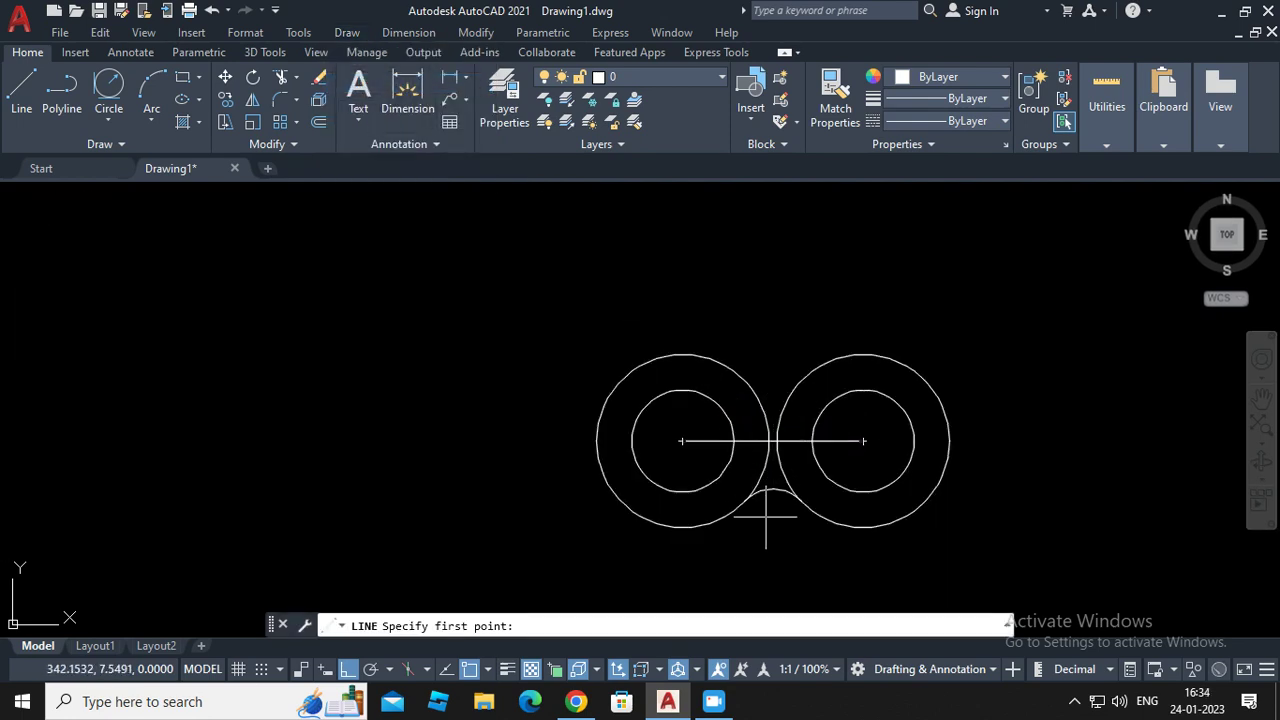
left_click(773, 440)
scroll(756, 277, "down", 2)
scroll(753, 300, "down", 3)
scroll(757, 240, "up", 3)
scroll(735, 400, "down", 3)
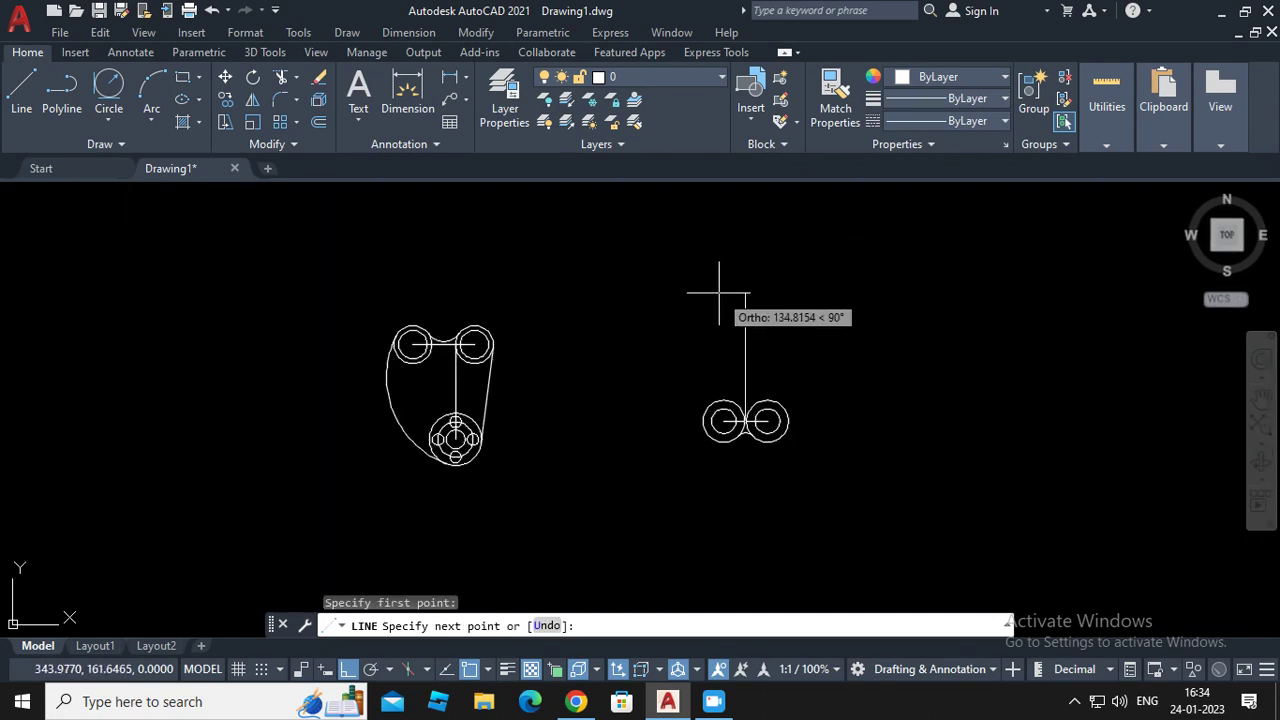
scroll(716, 310, "up", 3)
scroll(751, 371, "down", 3)
scroll(749, 337, "up", 3)
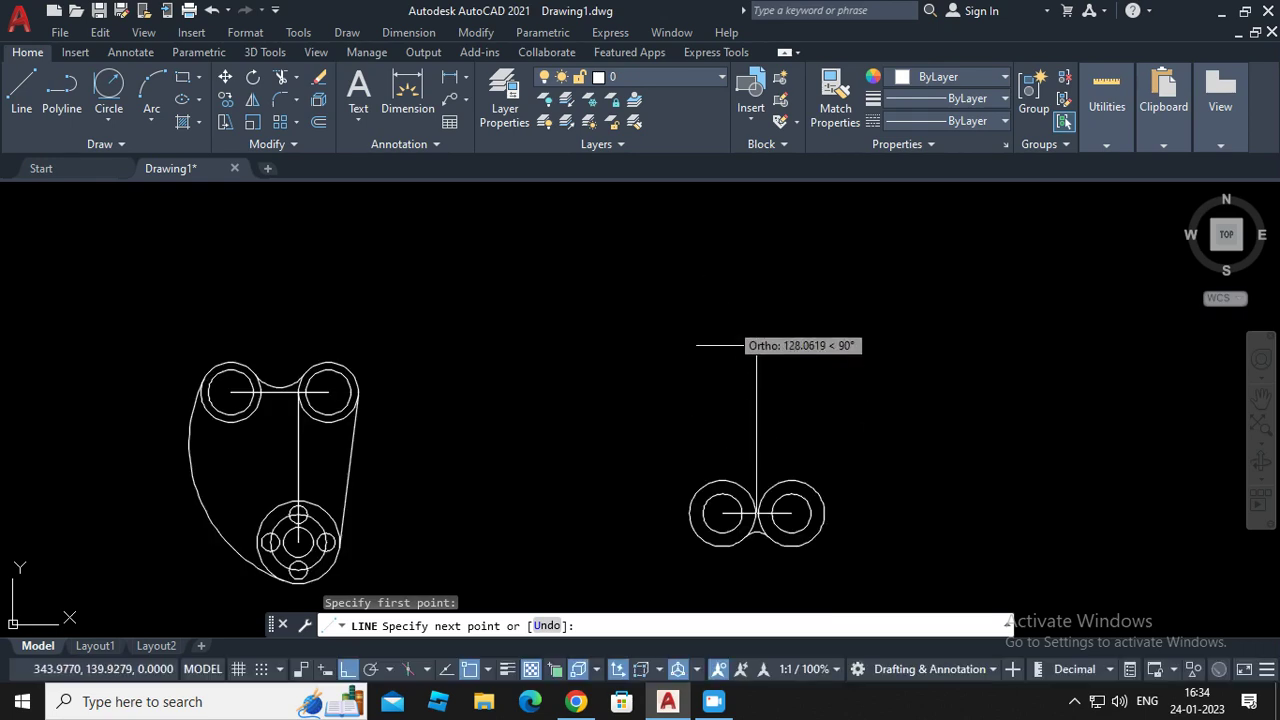
type("50")
key("Return")
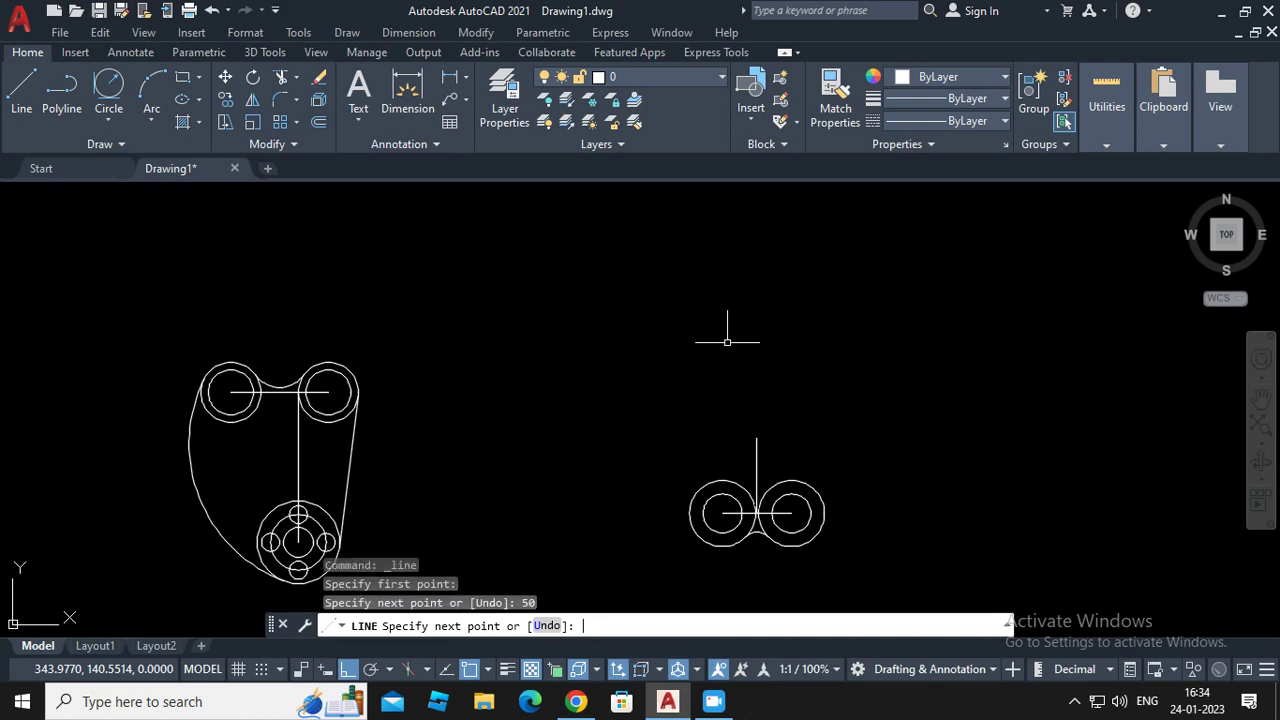
key("Return")
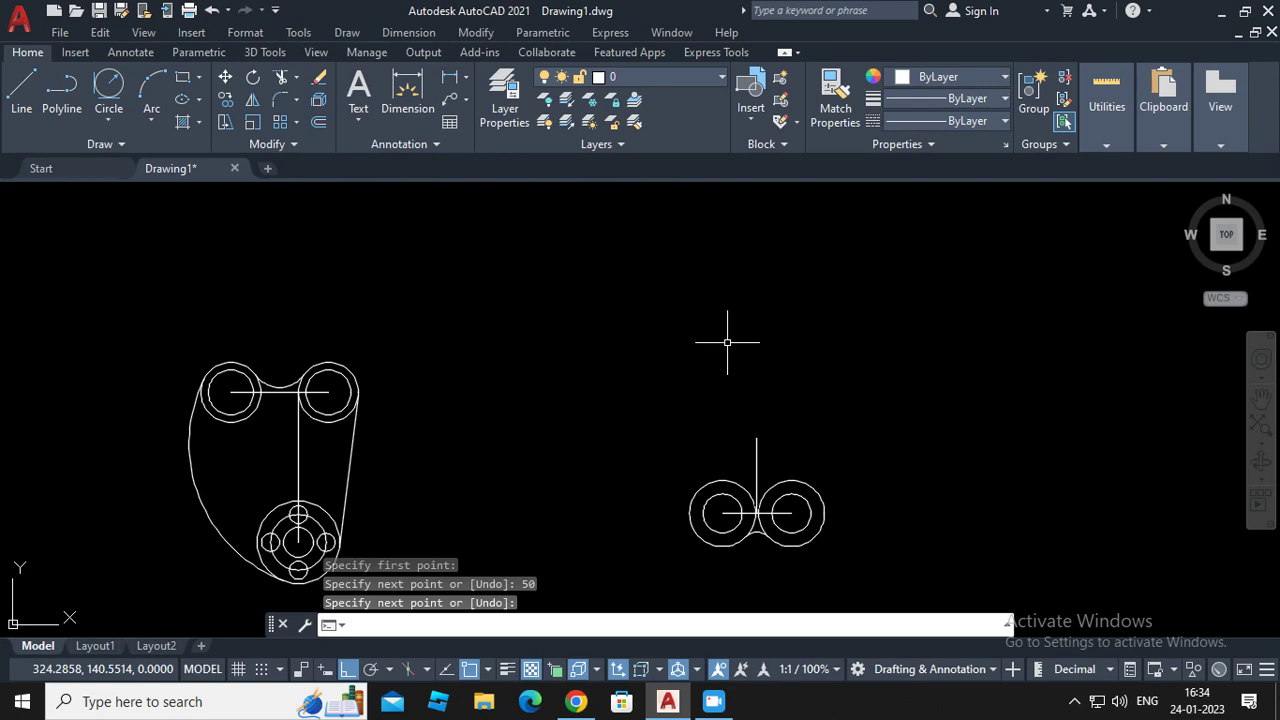
key("Return")
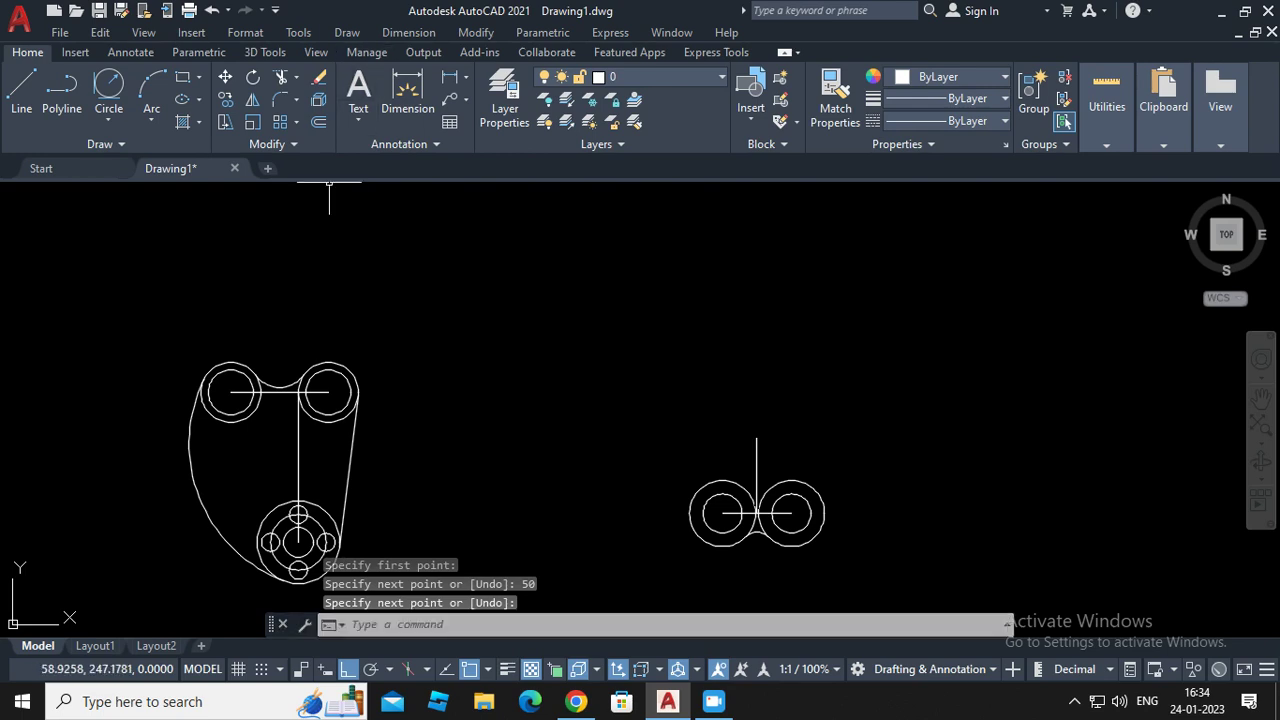
Draw a circle of radius 28 centred on the upper end of the 50-long vertical line
left_click(347, 32)
mouse_move(370, 301)
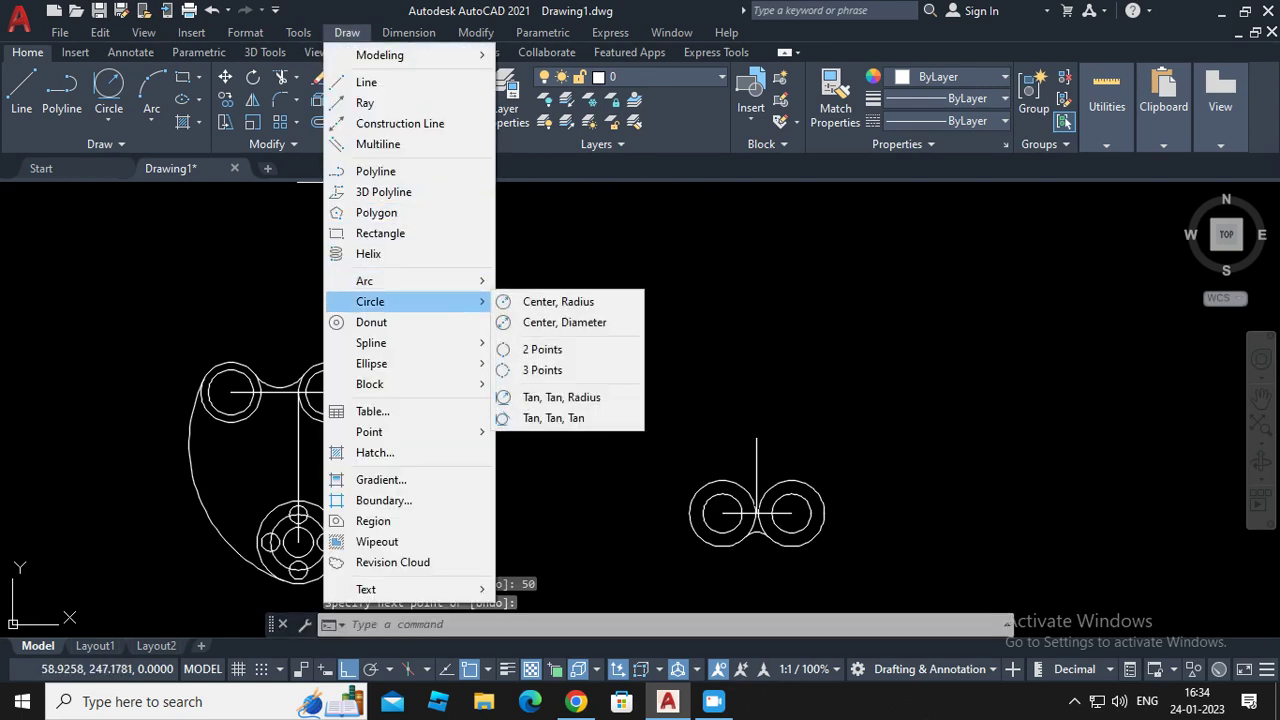
left_click(560, 301)
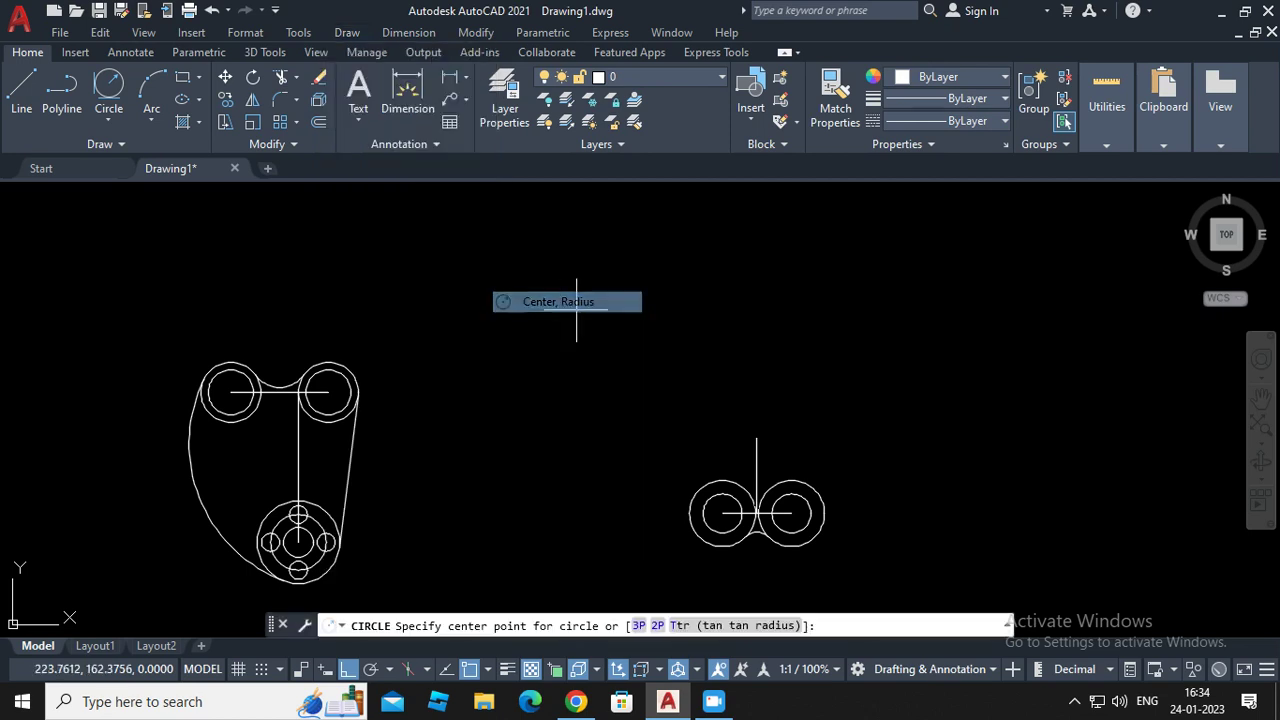
left_click(757, 437)
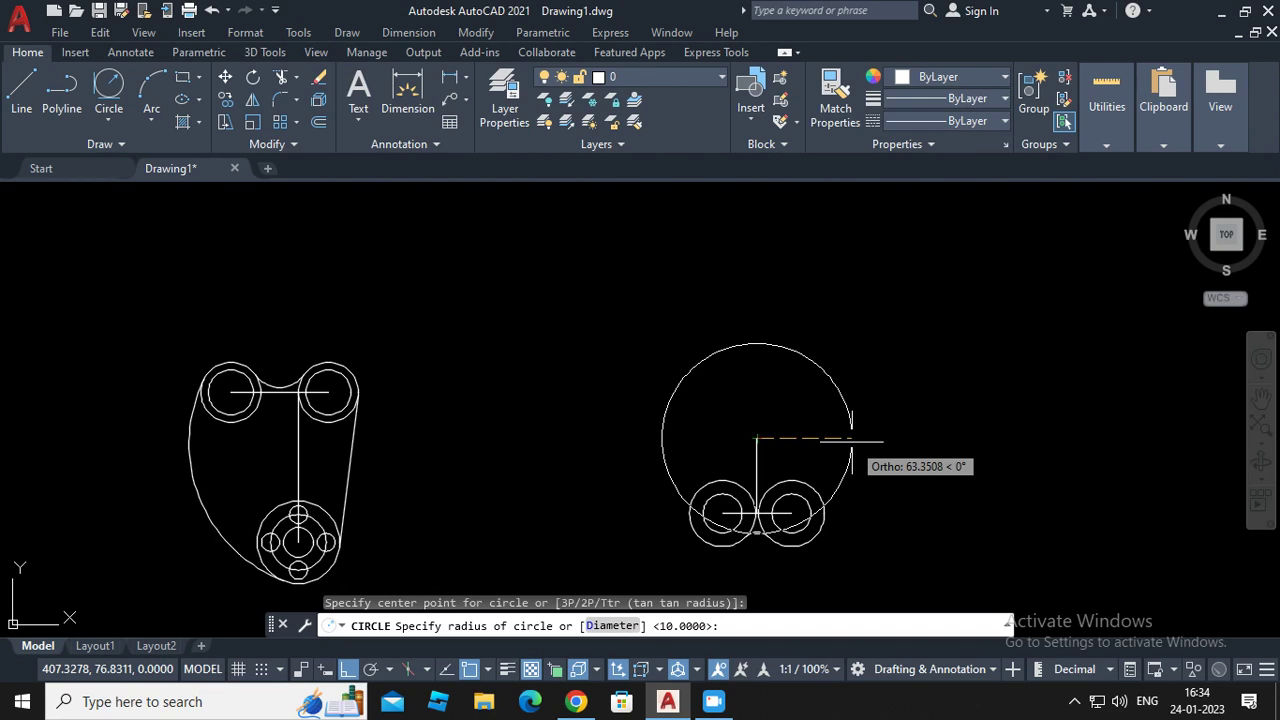
type("28")
key("Return")
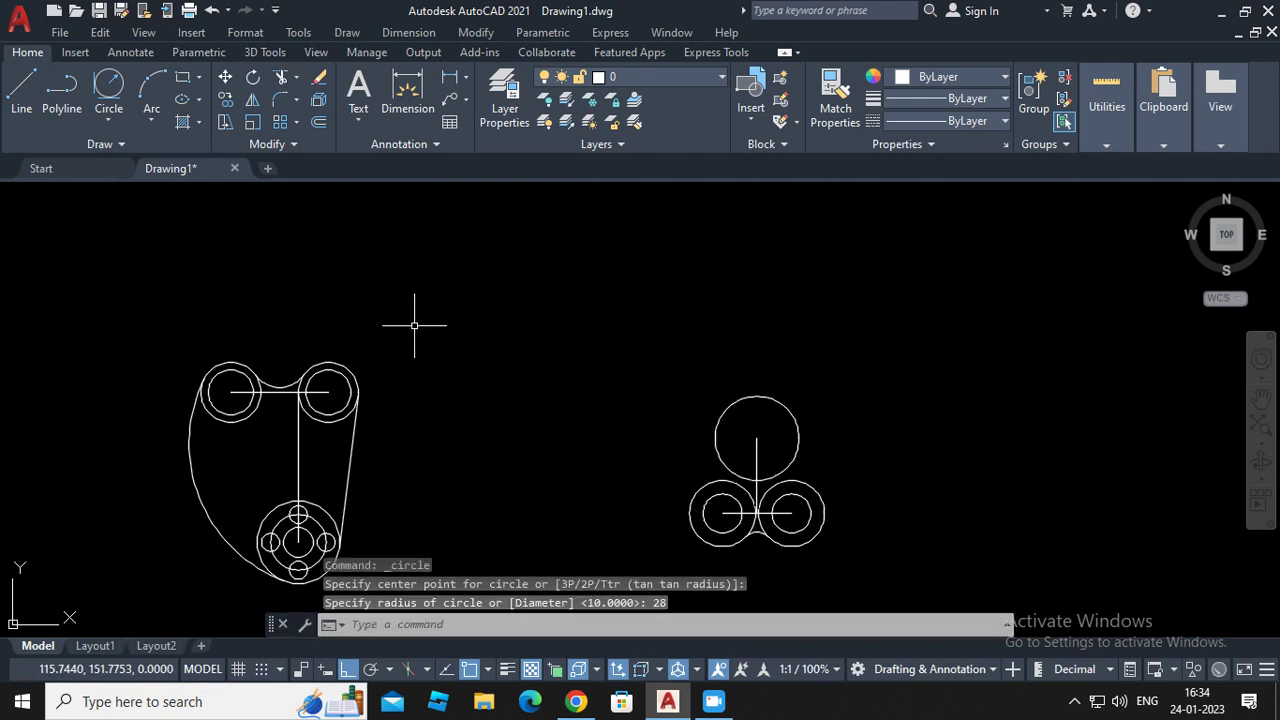
Draw a concentric circle of radius 62 around the 28-radius circle
left_click(347, 32)
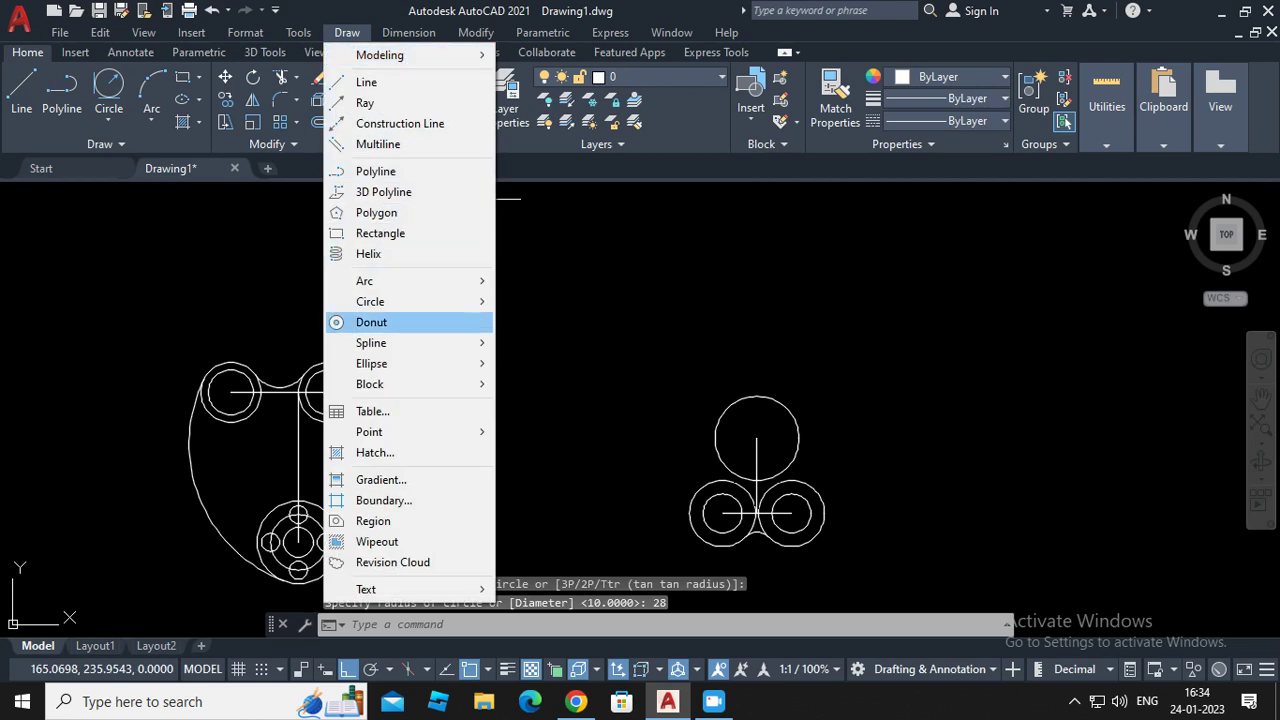
mouse_move(370, 301)
left_click(558, 301)
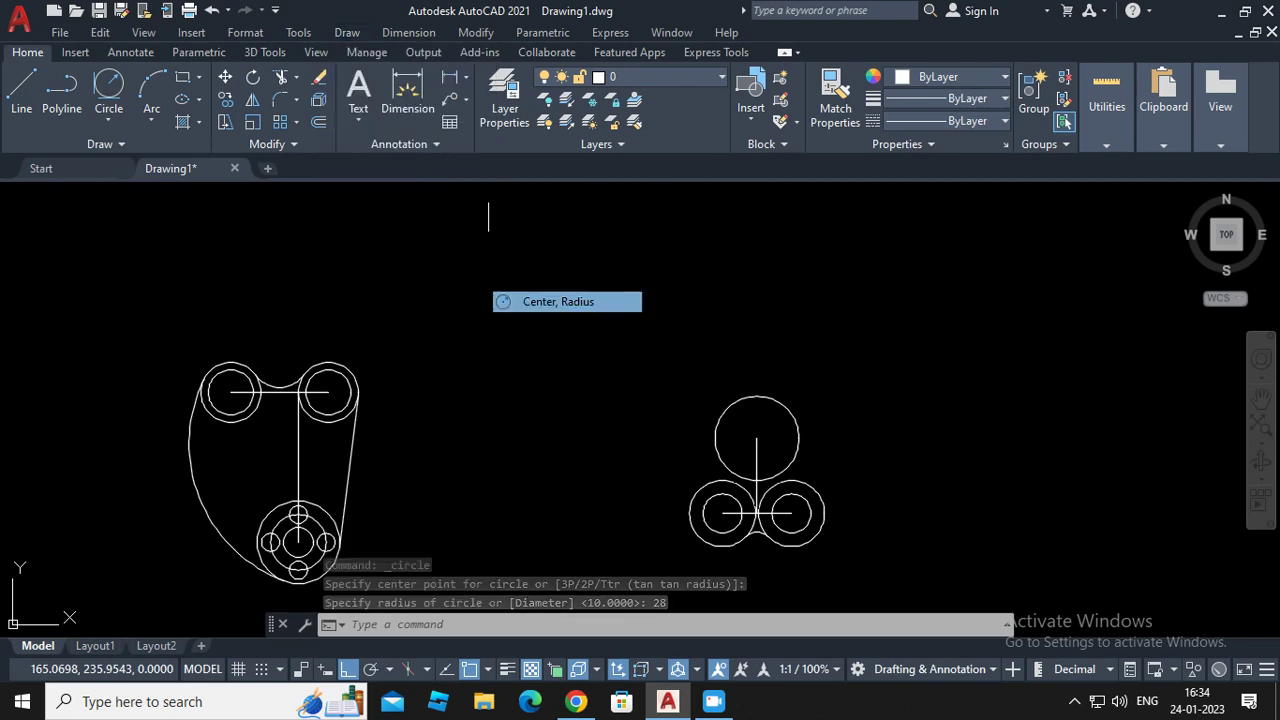
left_click(757, 438)
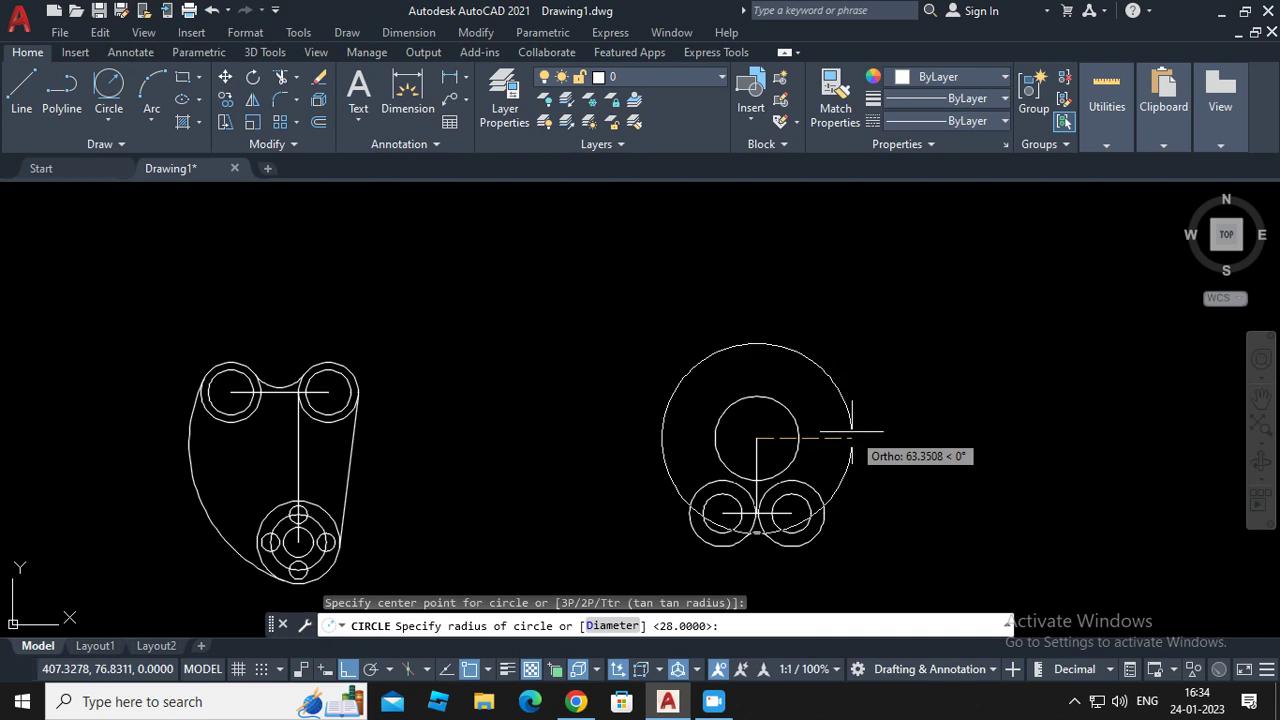
type("62")
key("Return")
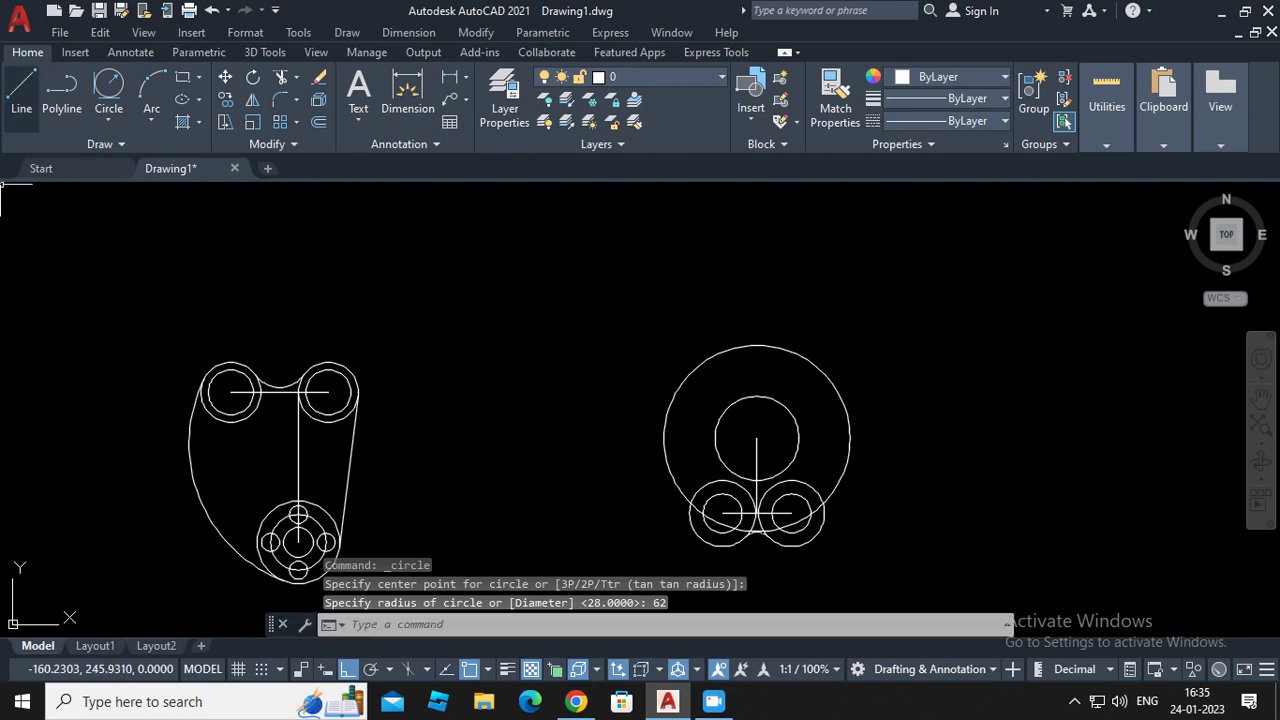
Draw a vertical line 35 long upwards from the centre of the 28 and 62-radius circles
left_click(21, 90)
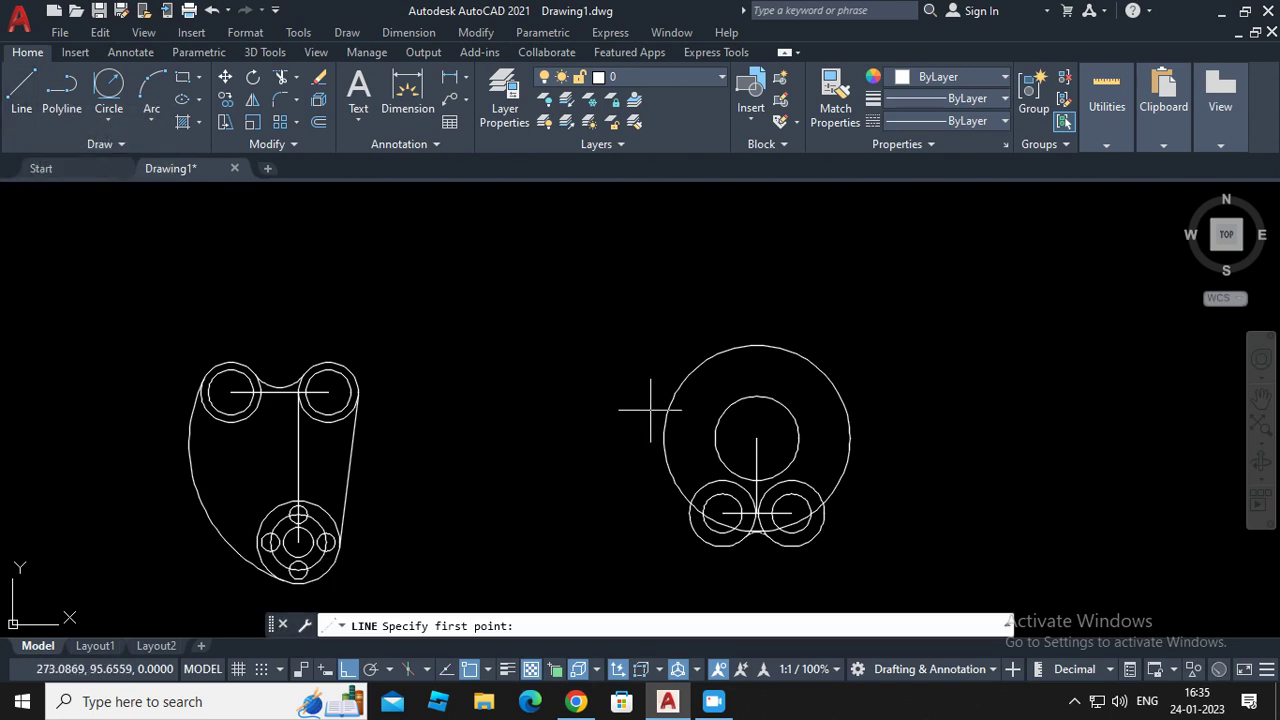
left_click(757, 437)
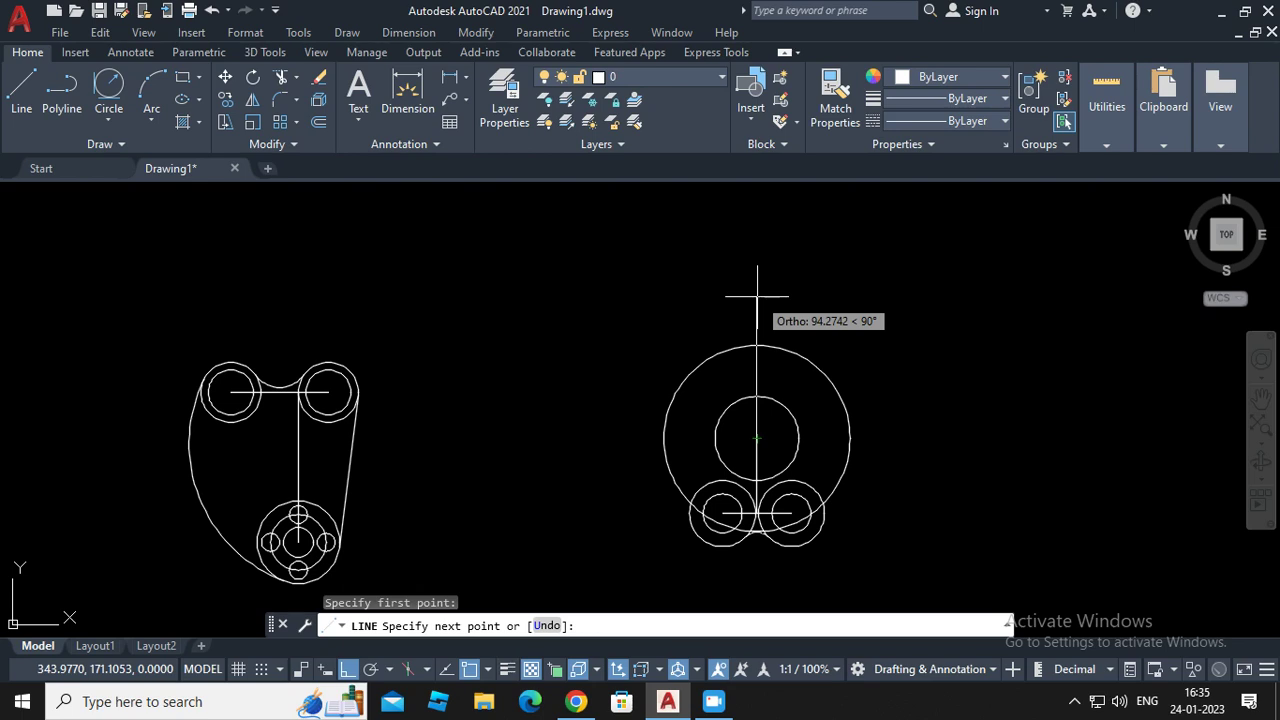
type("35")
key("Return")
key("Return")
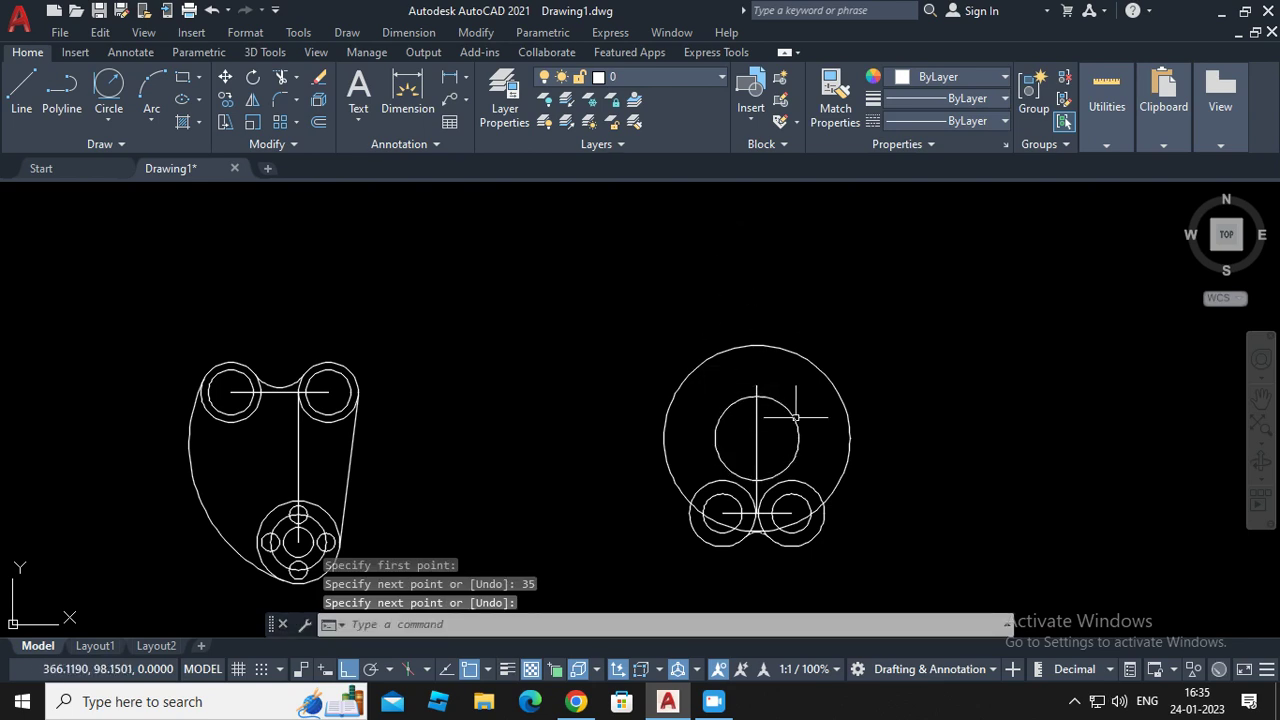
Draw a circle of radius 18 centred on the upper end of the 35-long vertical line
scroll(787, 353, "up", 2)
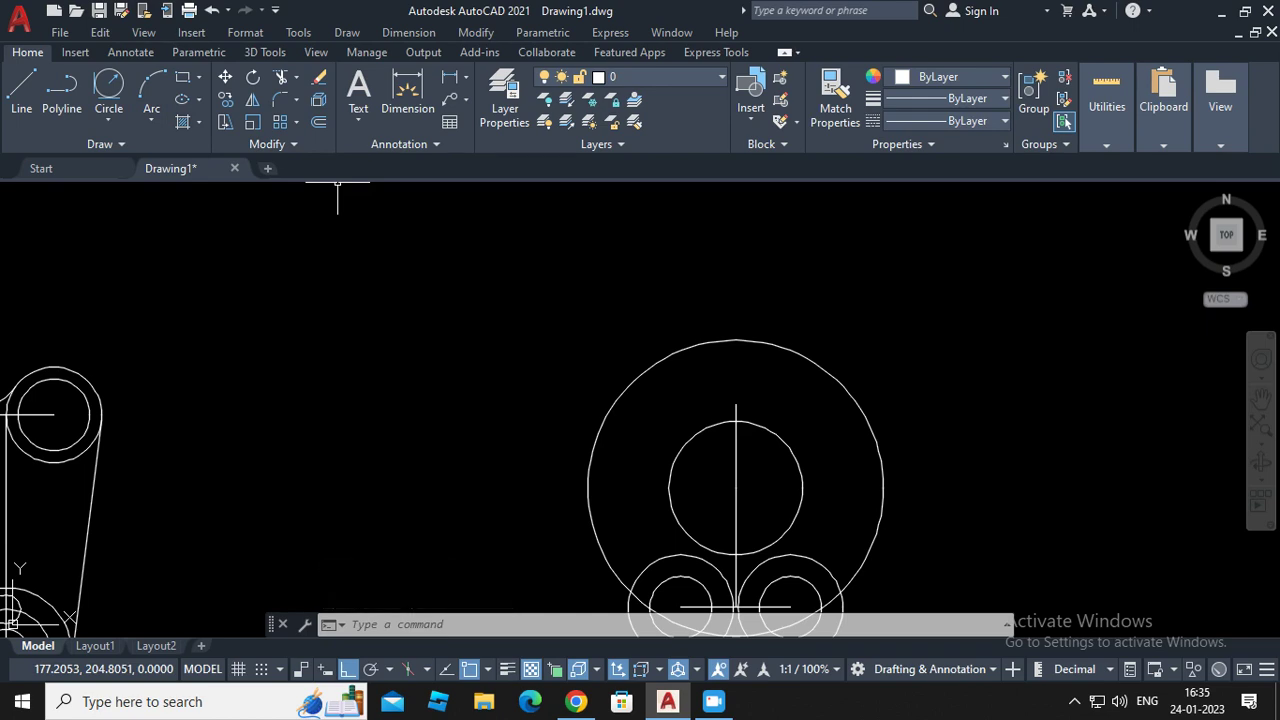
left_click(347, 32)
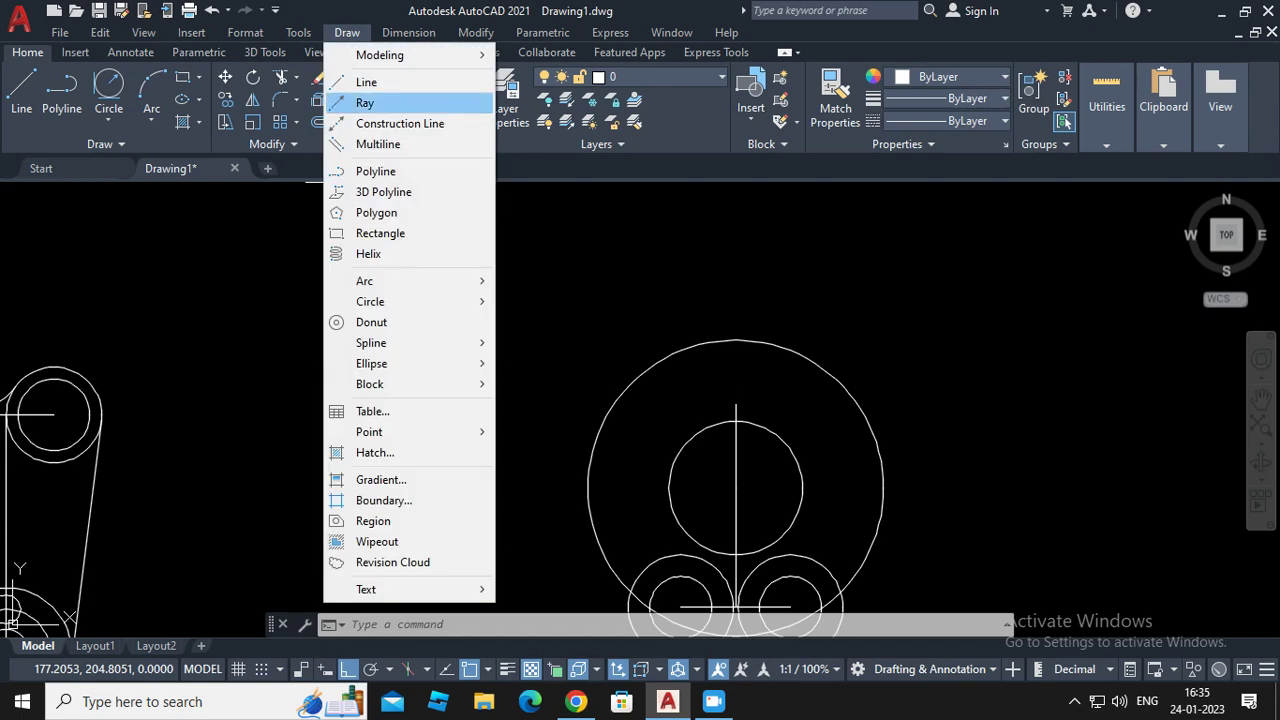
mouse_move(400, 301)
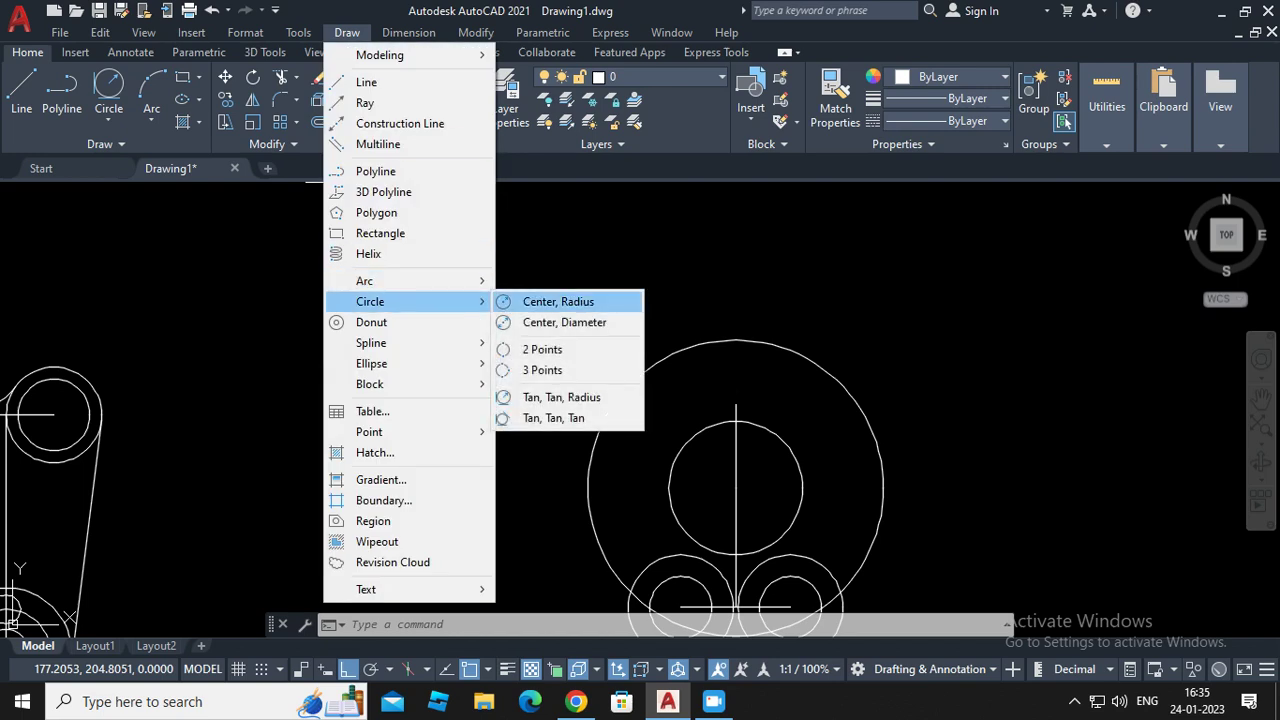
left_click(558, 301)
left_click(736, 405)
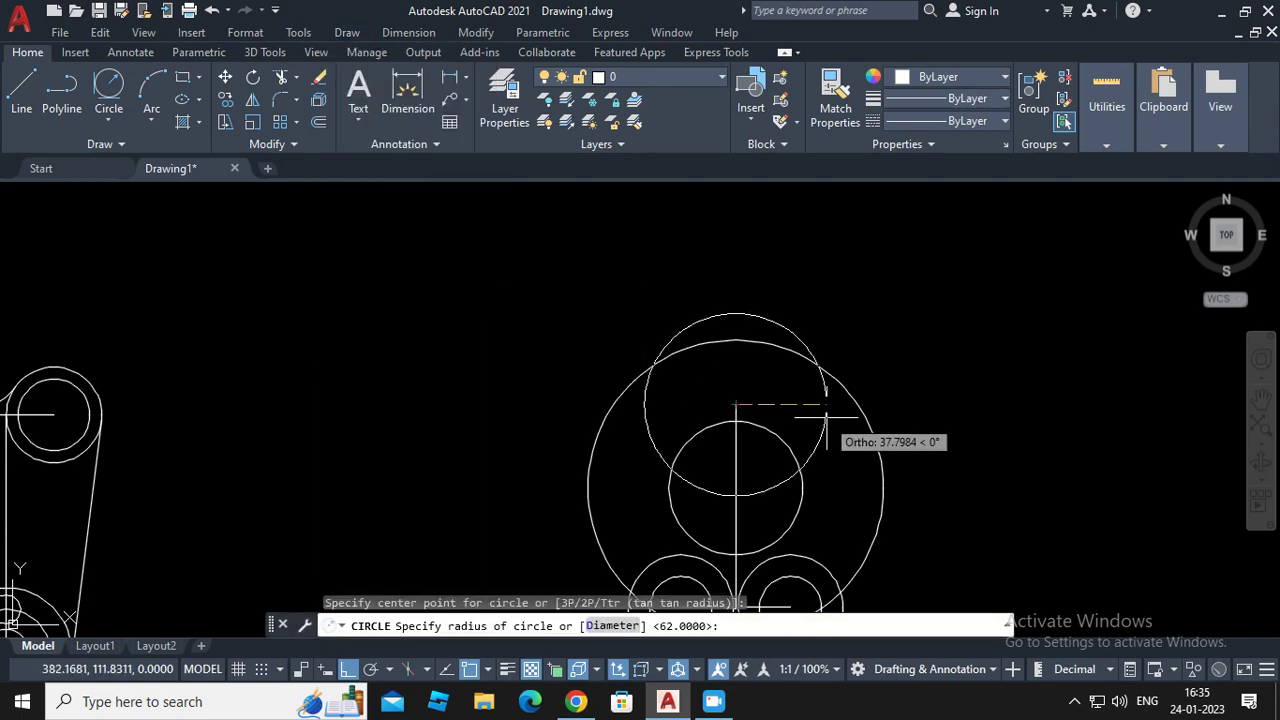
type("18")
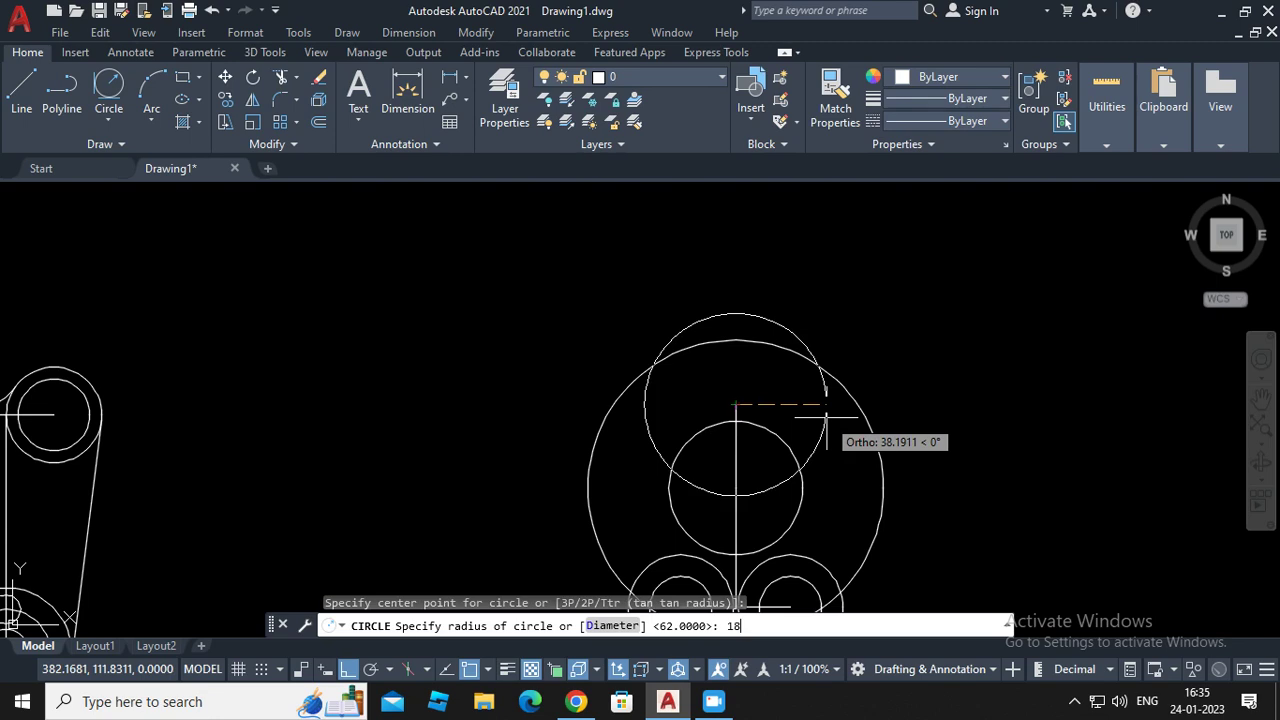
key("Return")
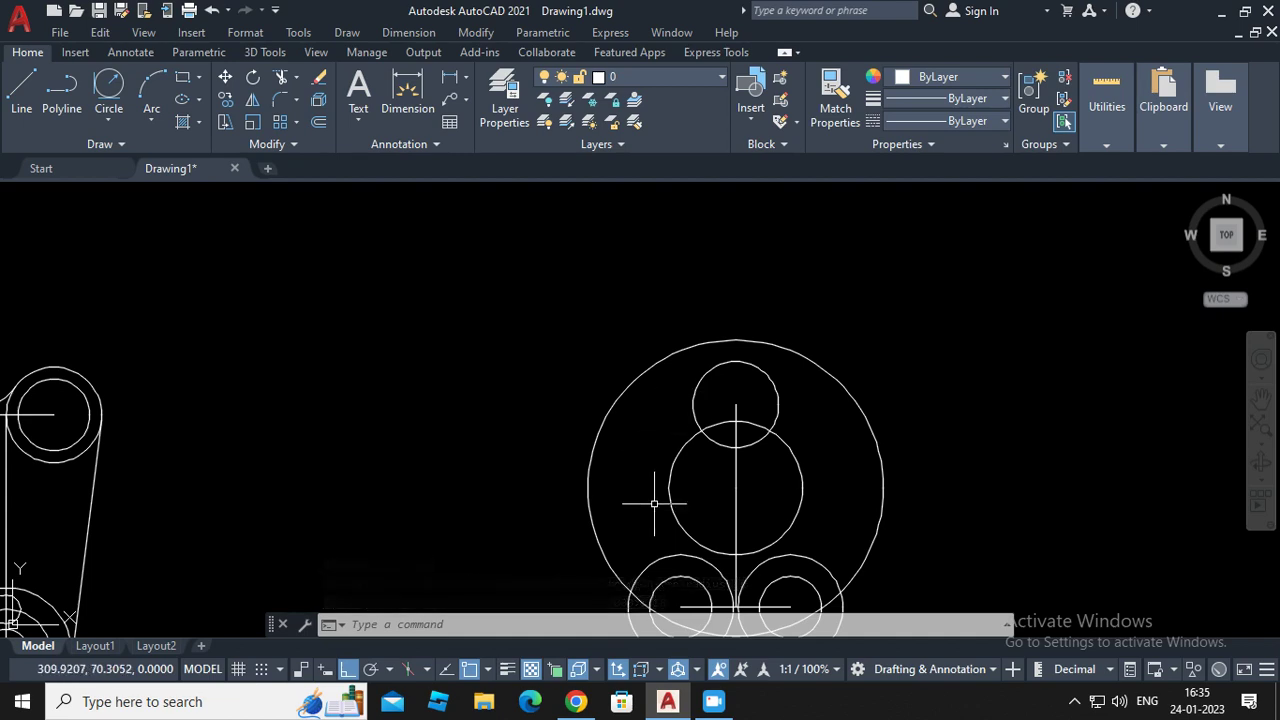
Draw a line tangent to the right sides of the 18-radius circle and the 28-radius circle
key("alt+d")
key("Down")
key("Return")
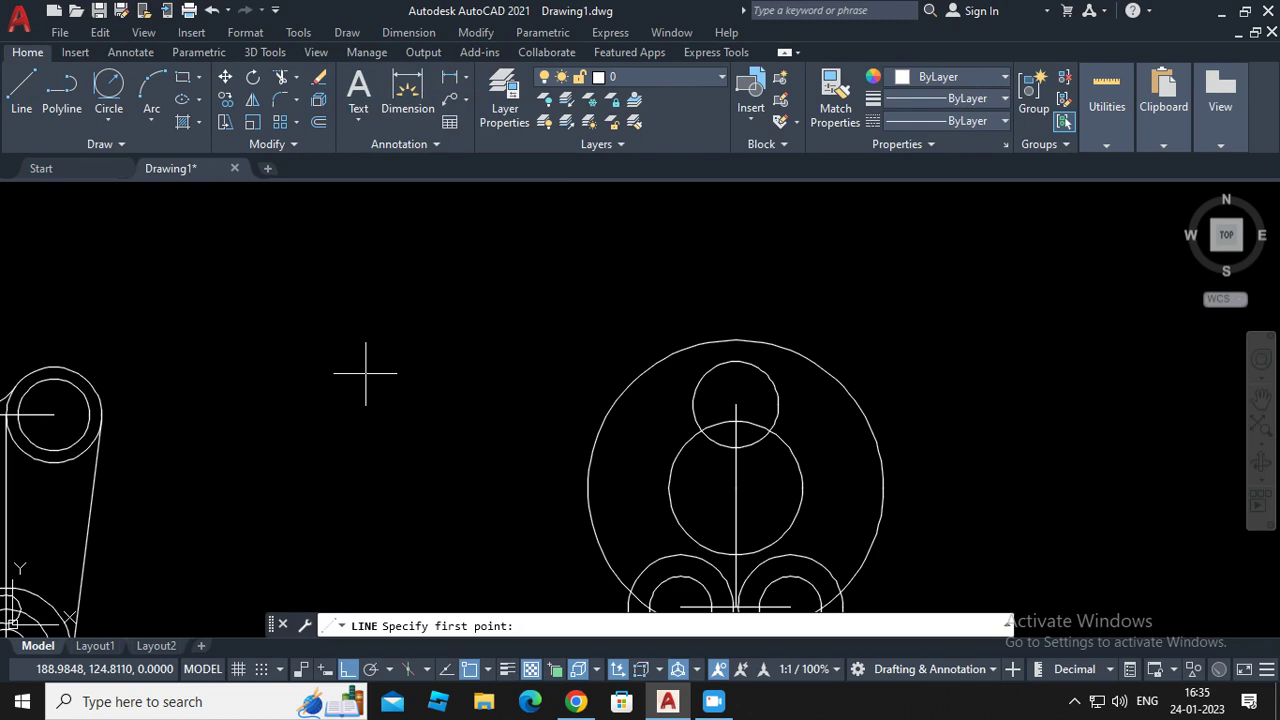
type("tan")
key("Return")
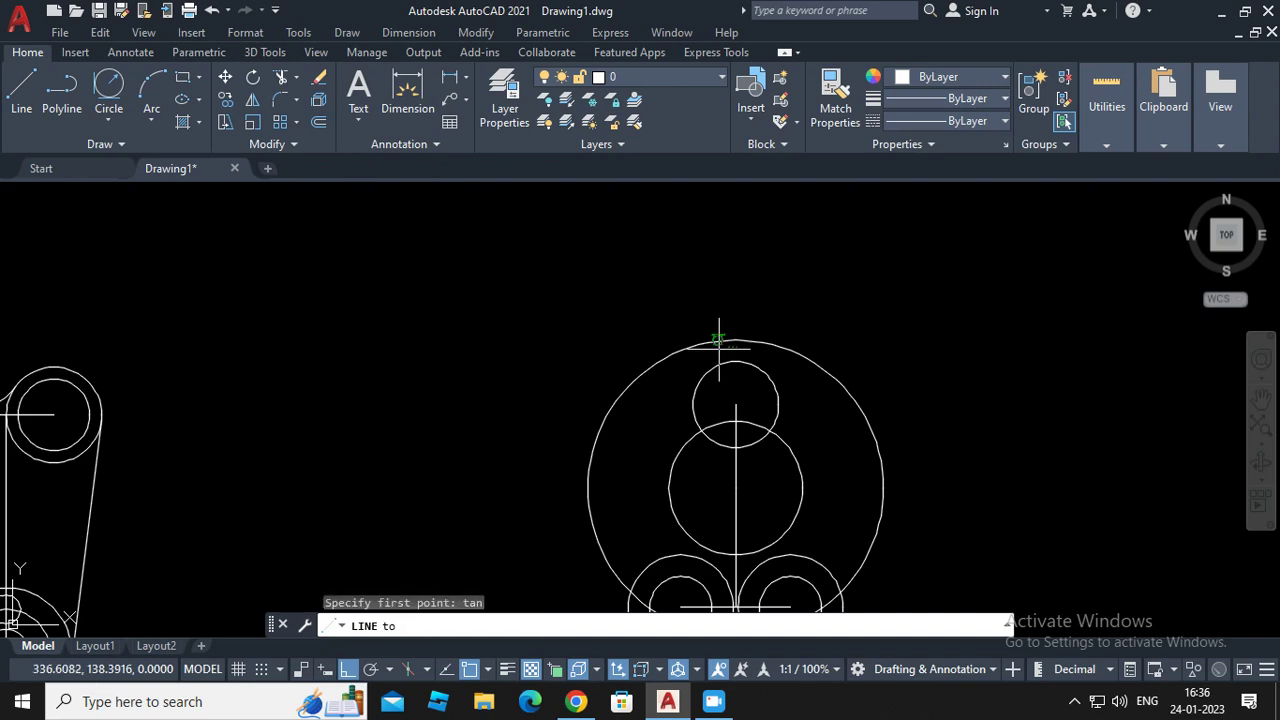
left_click(772, 380)
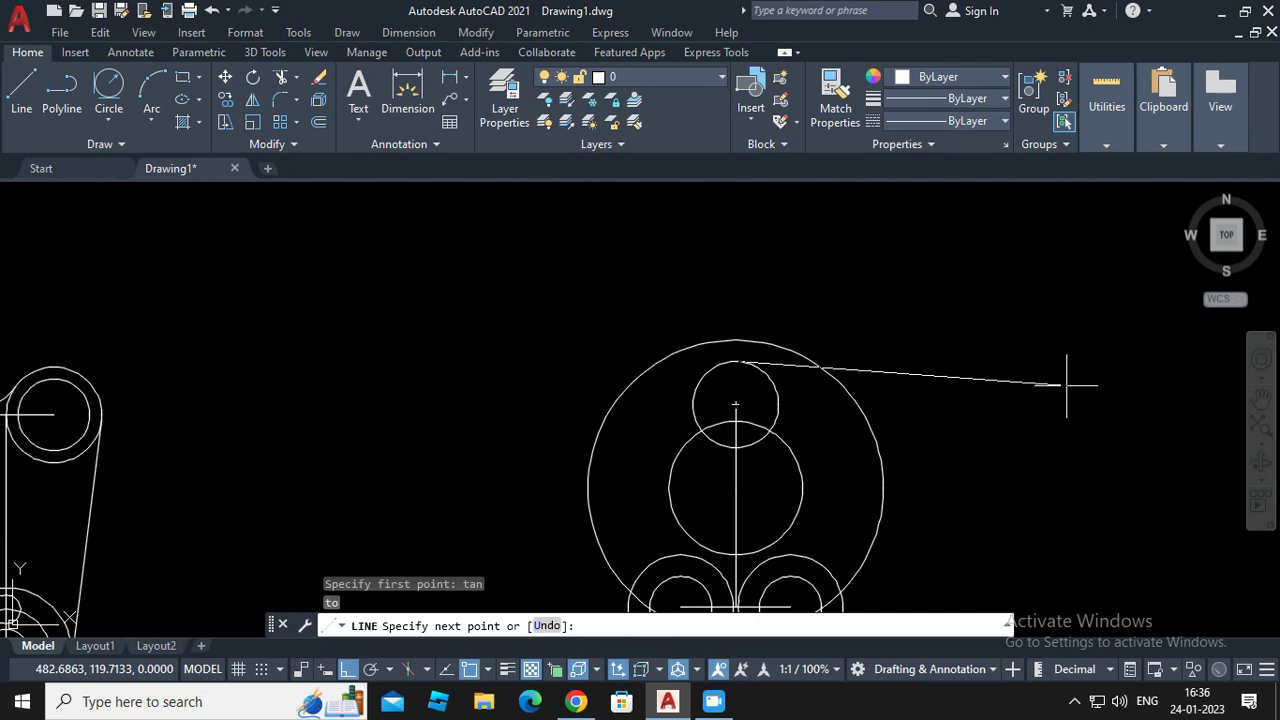
type("tan")
key("Return")
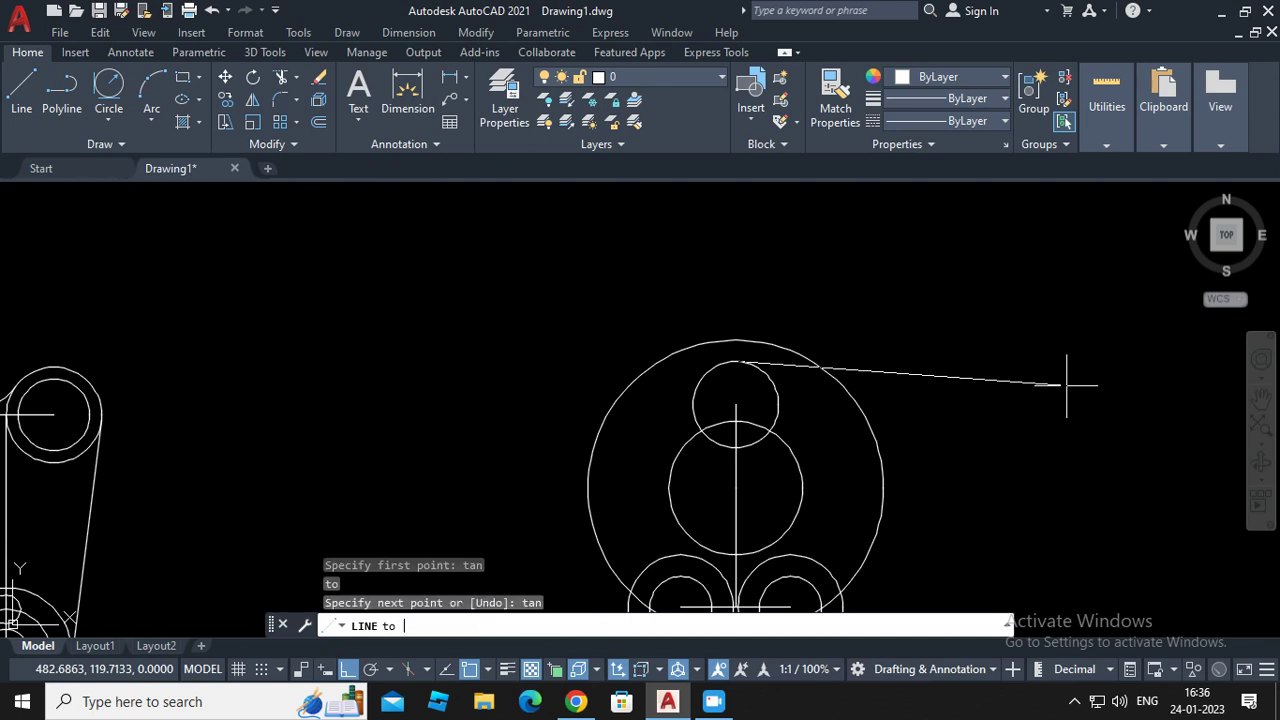
left_click(803, 475)
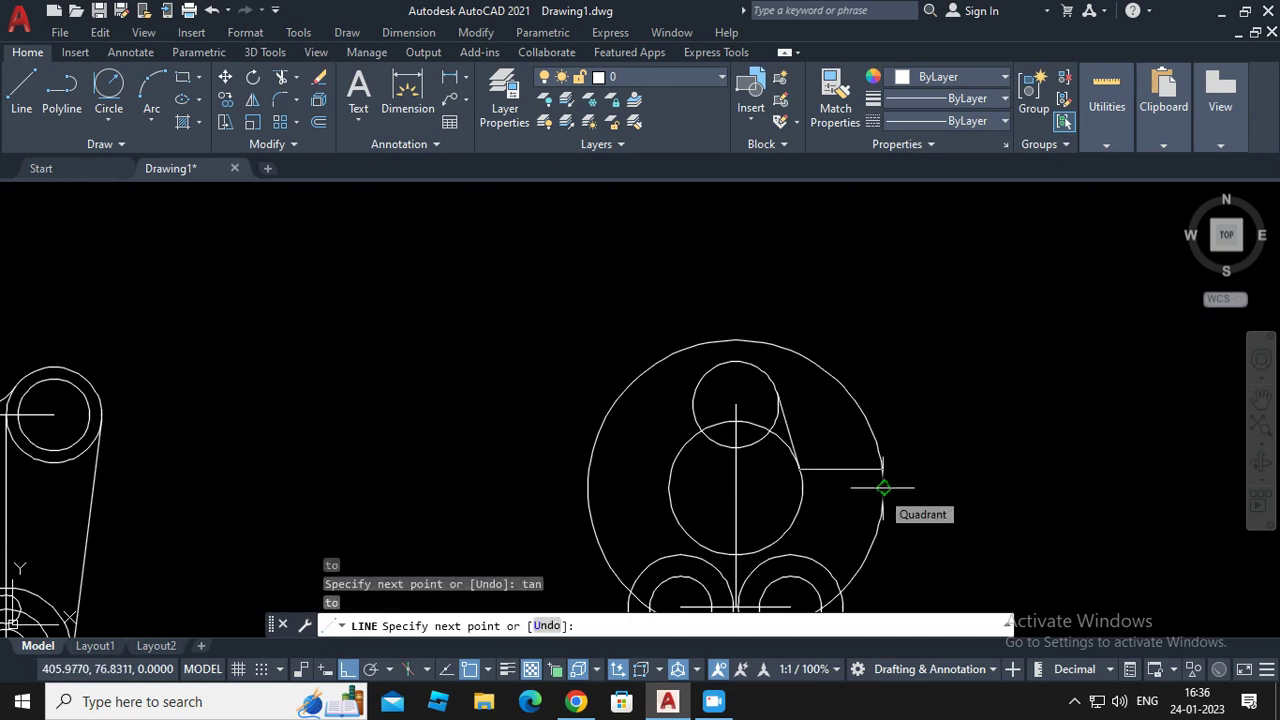
key("Return")
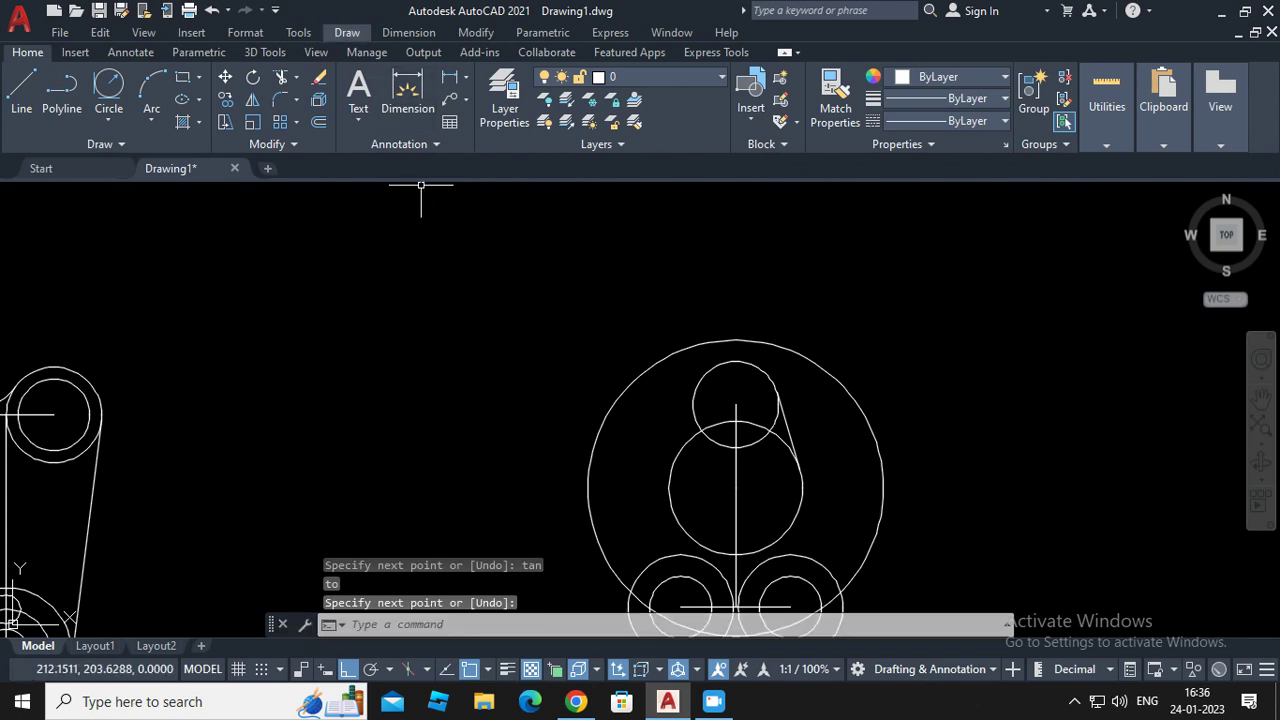
Draw a line tangent to the left sides of the 18-radius circle and the 28-radius circle
left_click(347, 32)
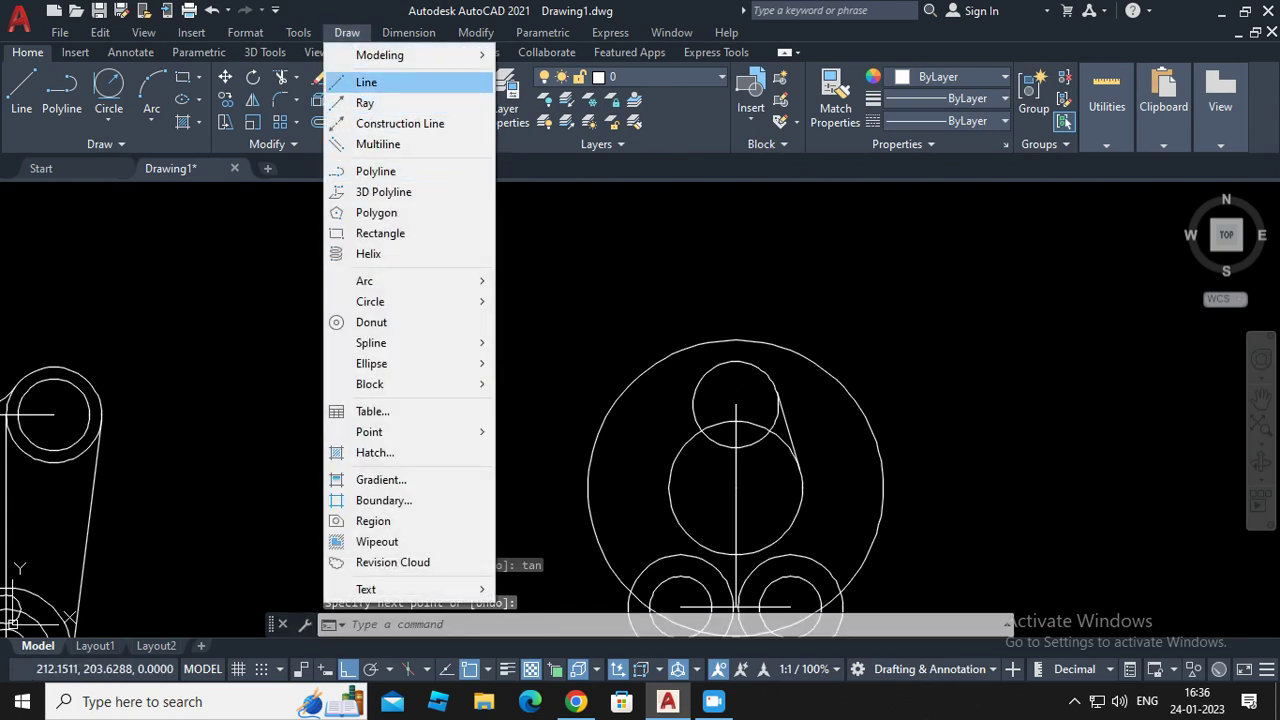
left_click(366, 82)
type("tan")
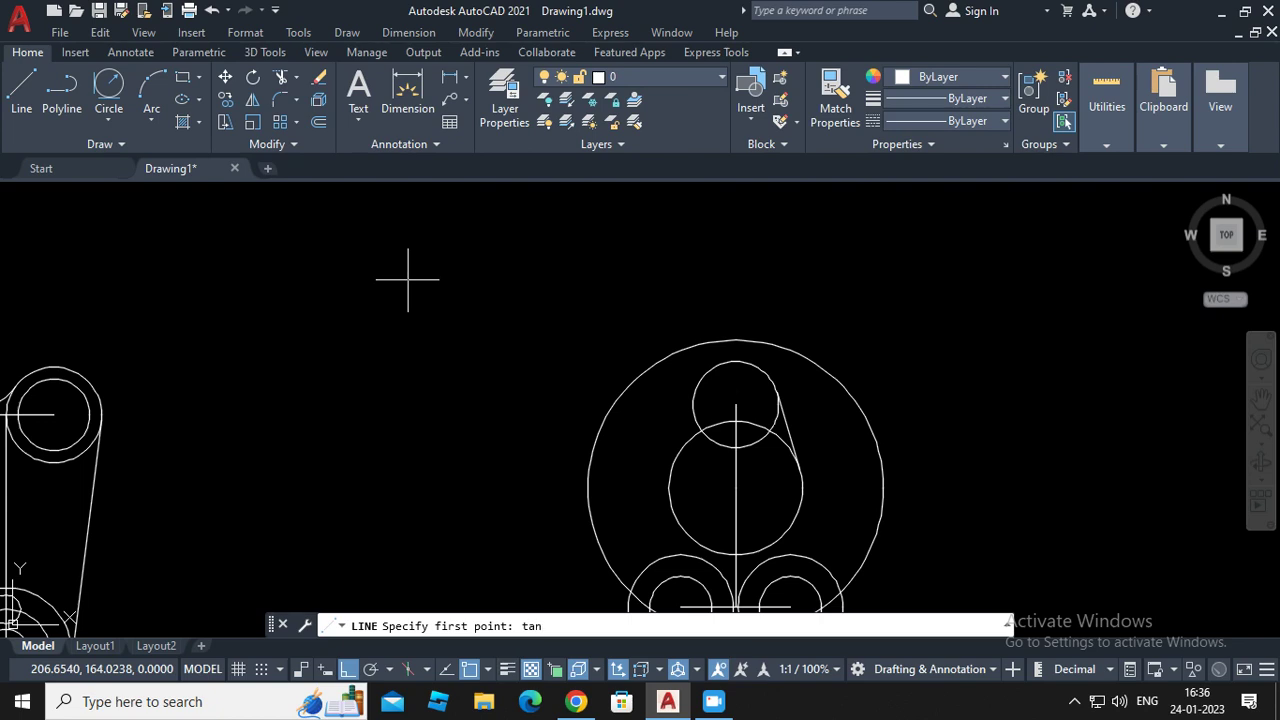
key("Return")
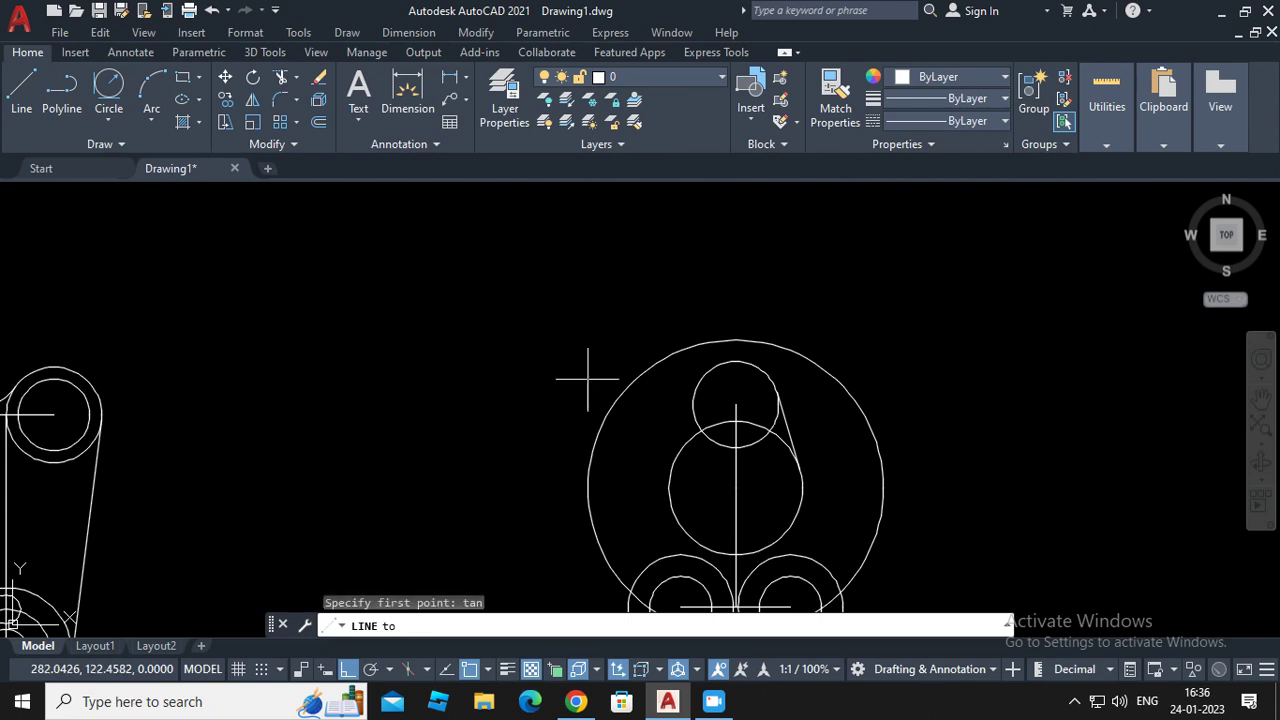
left_click(690, 396)
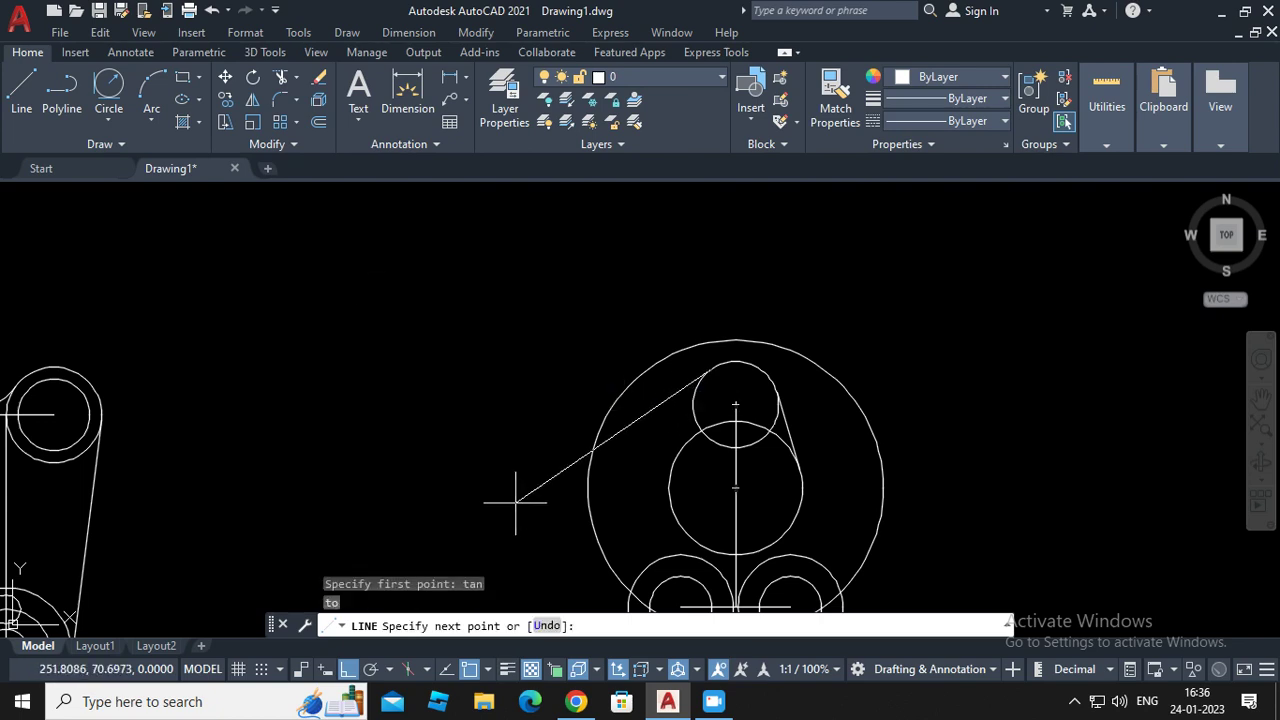
type("tan")
key("Return")
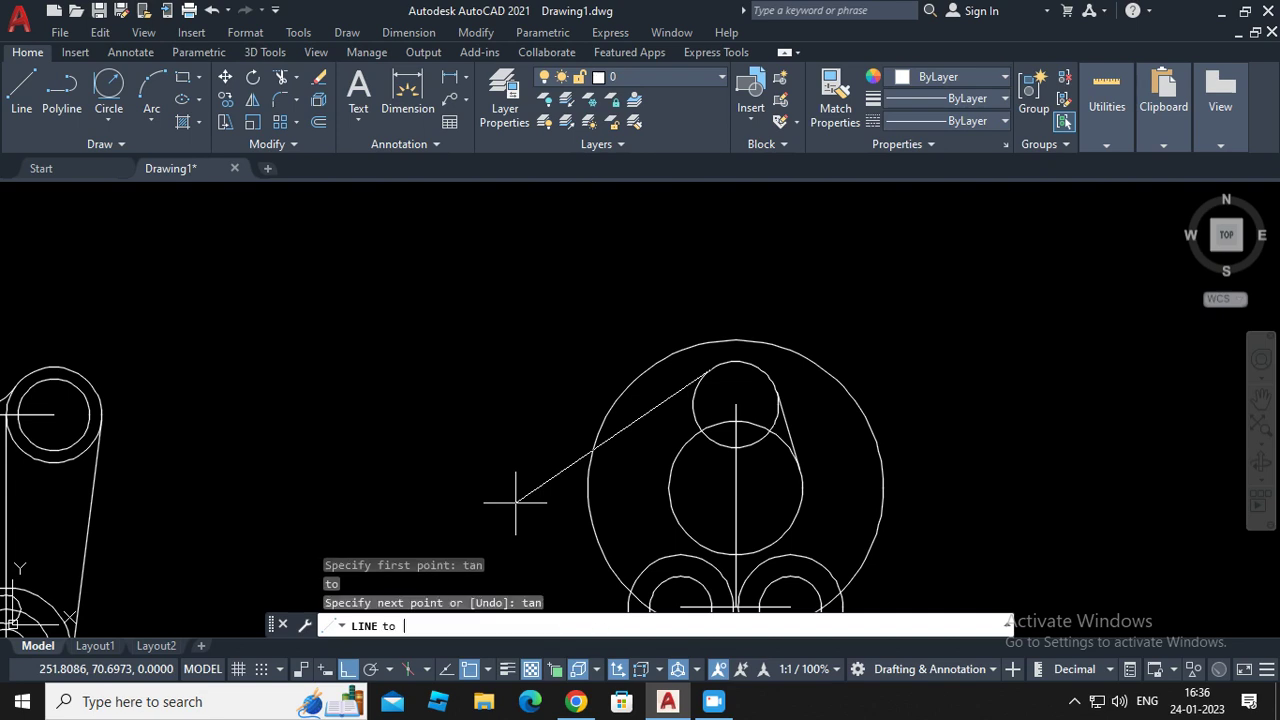
left_click(668, 487)
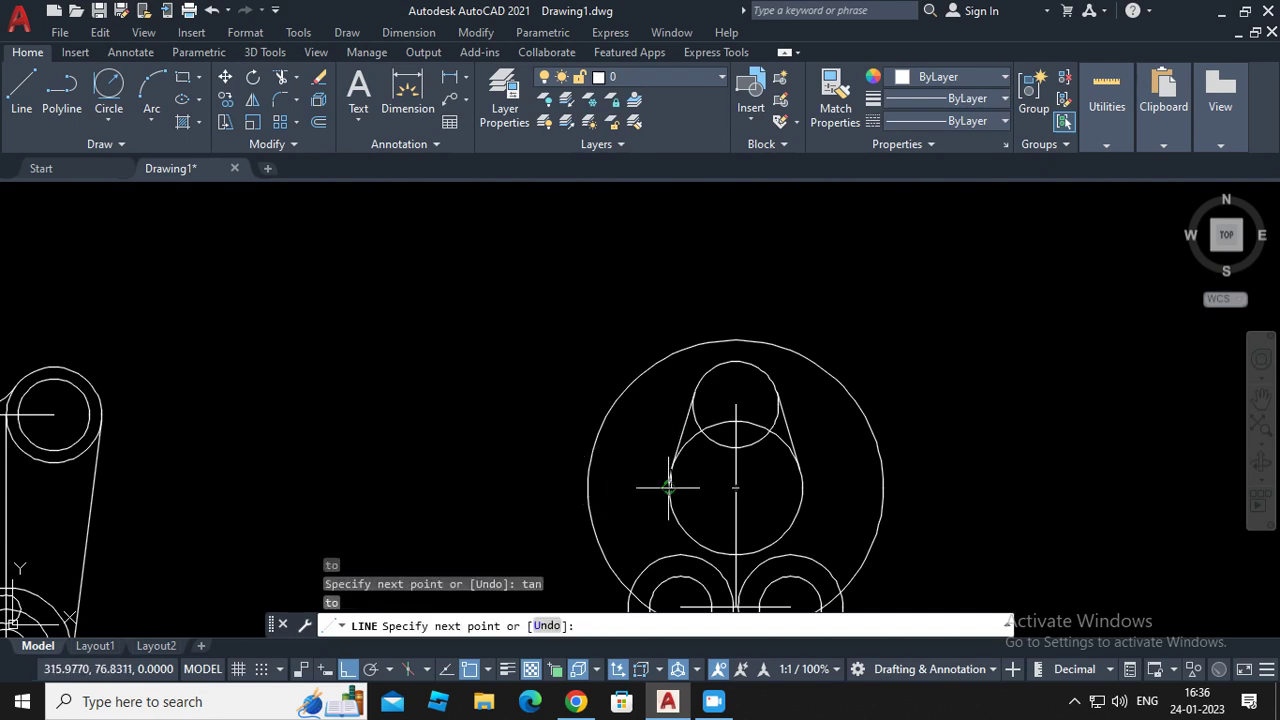
key("Return")
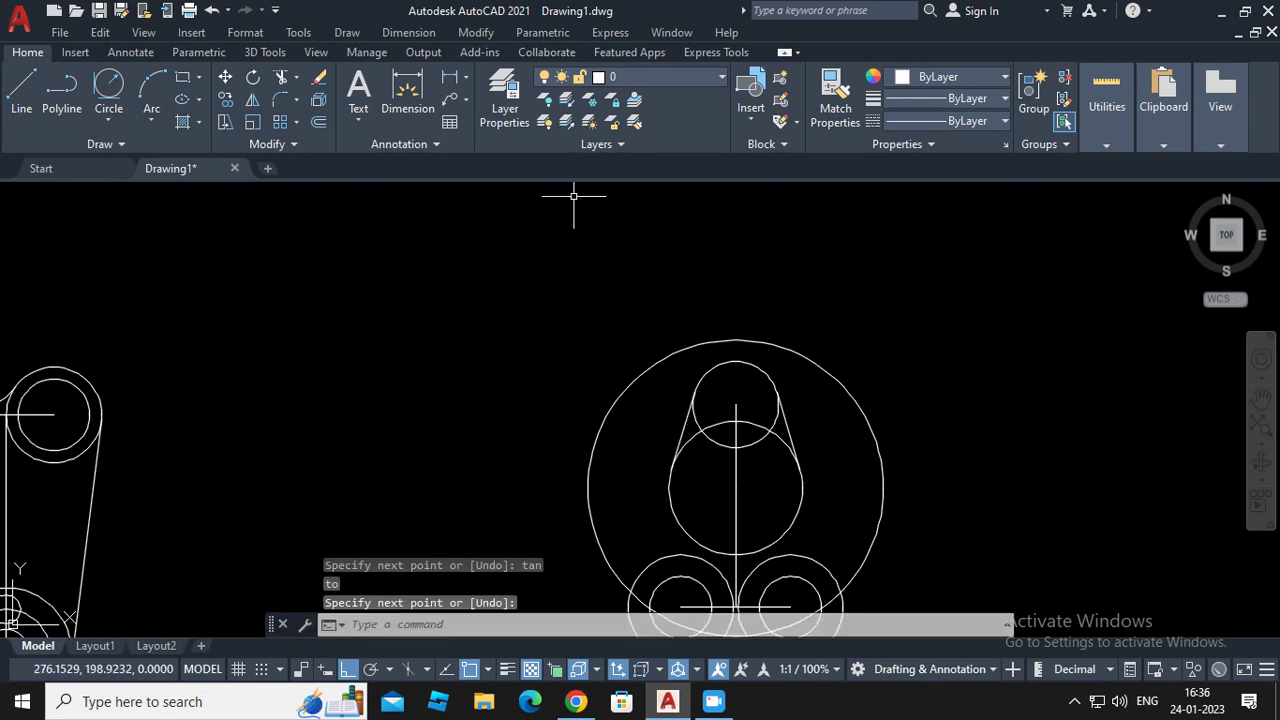
Trim the inner arcs of the 18 and 28-radius circles and the 35-long vertical line, leaving a pear-shaped slot outline
left_click(476, 32)
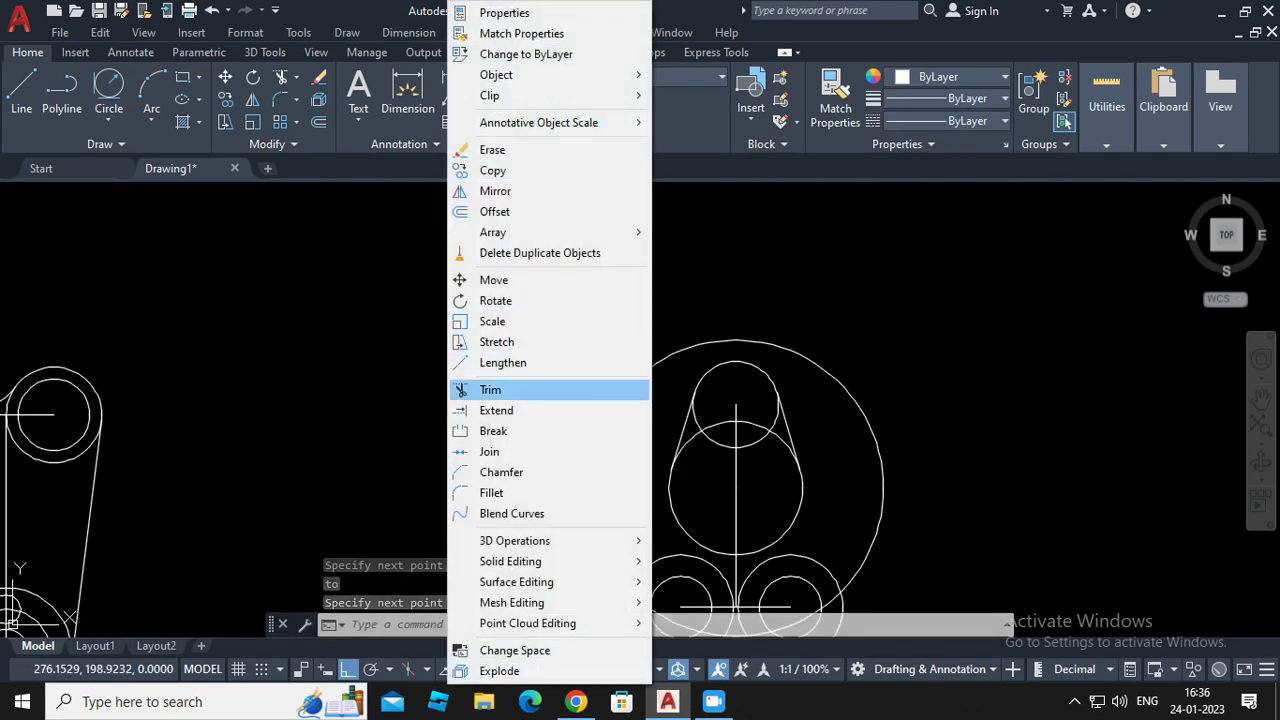
left_click(490, 389)
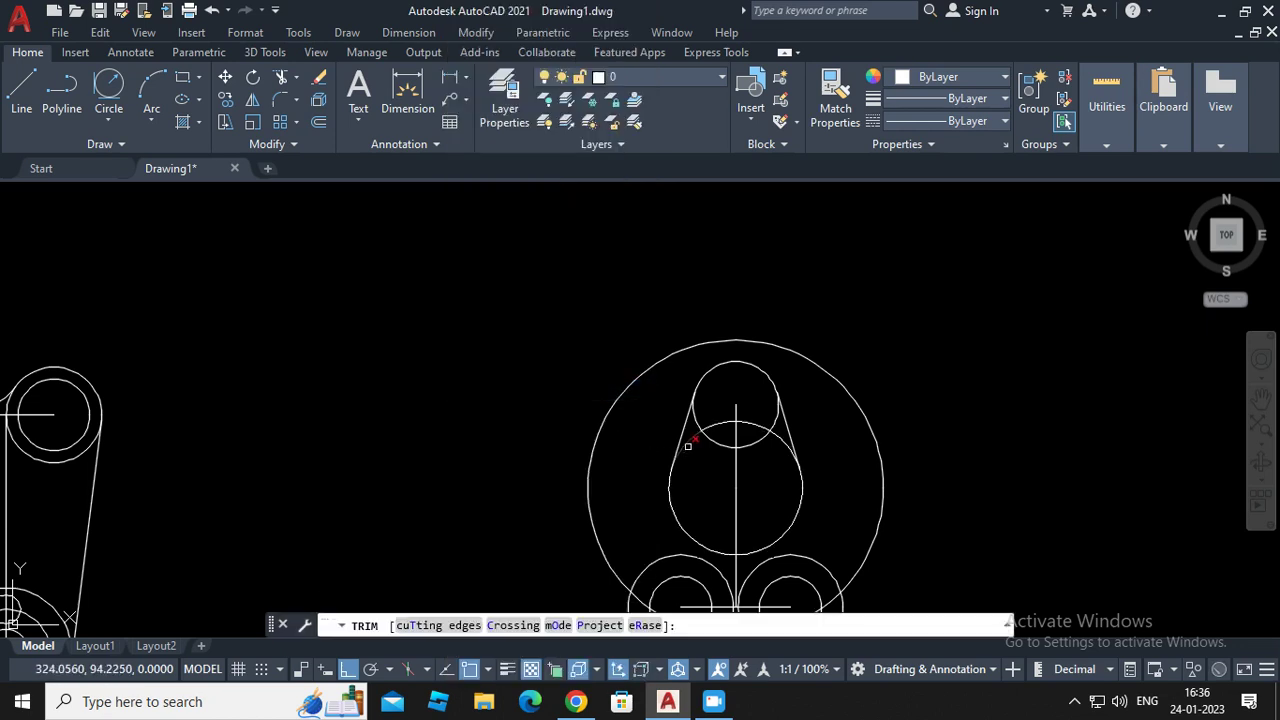
left_click(688, 446)
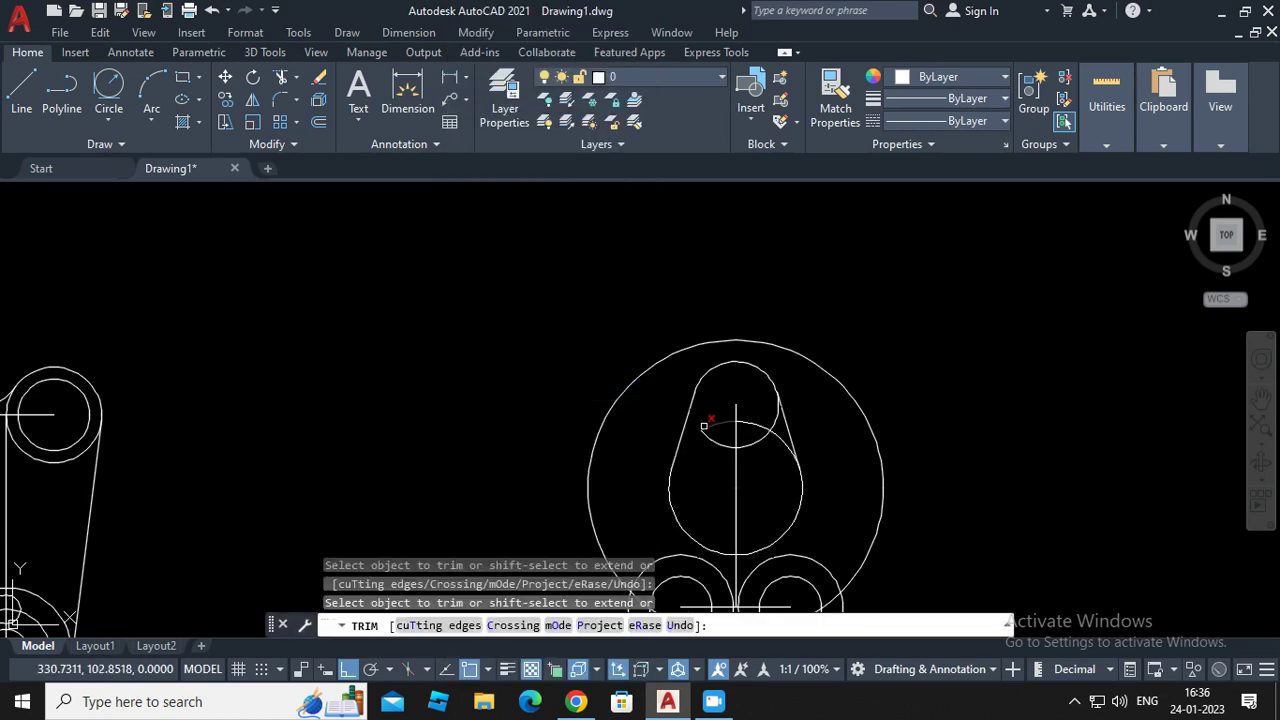
left_click(708, 438)
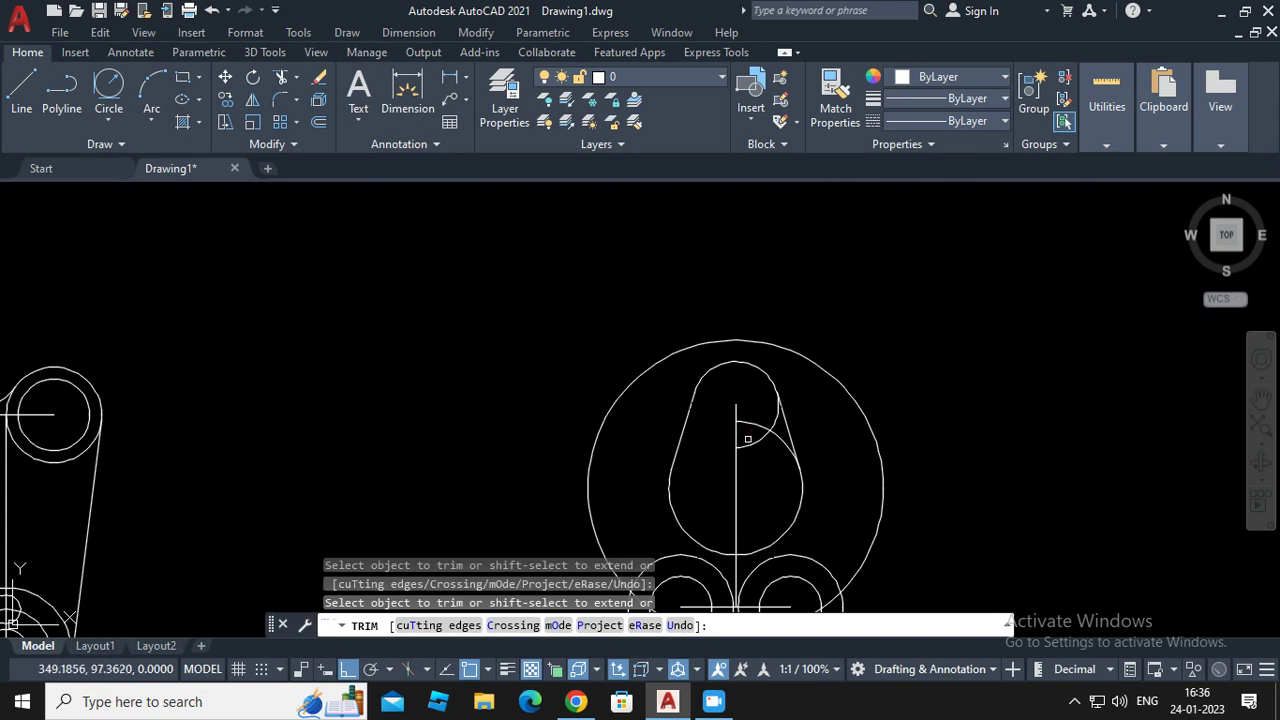
left_click(749, 436)
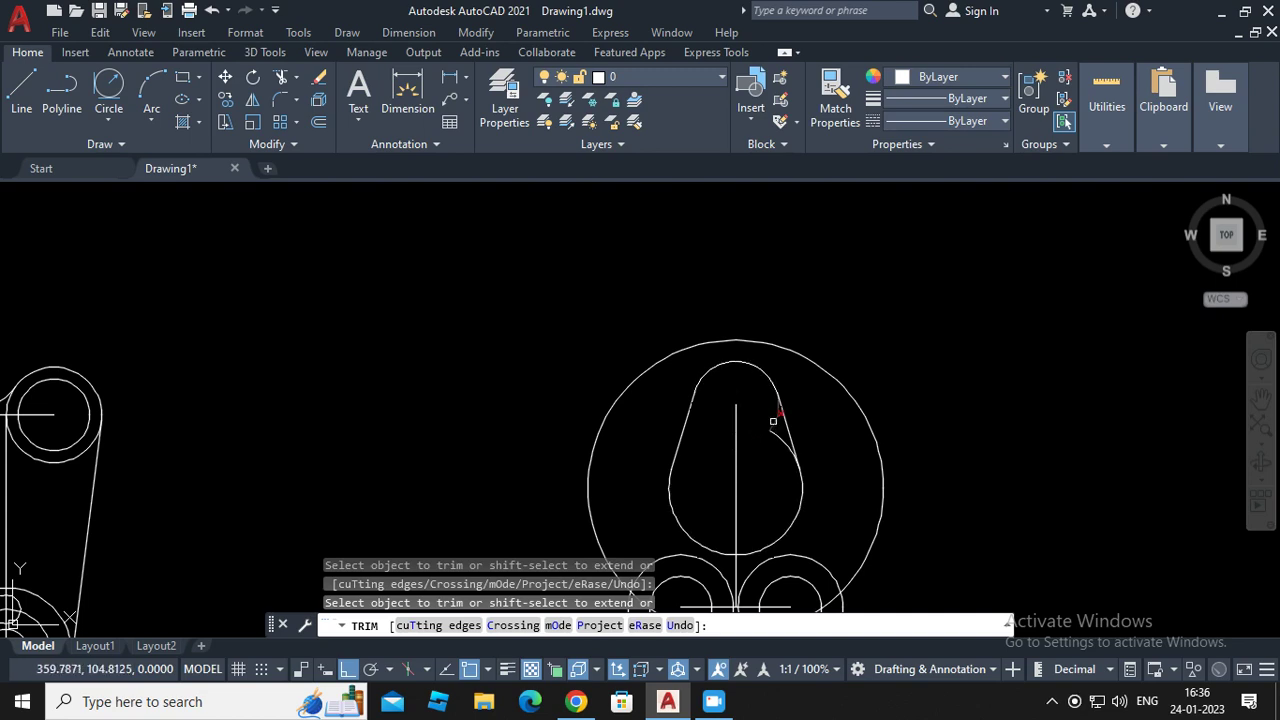
left_click(737, 449)
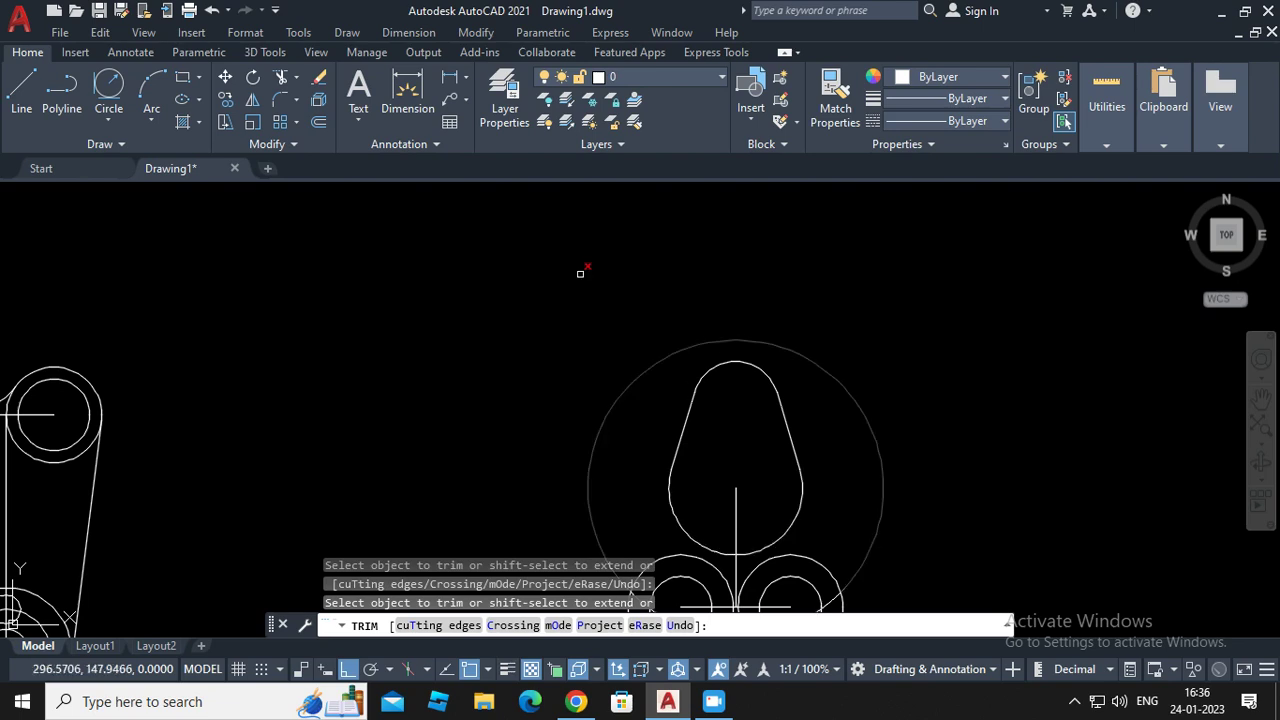
Draw a vertical line 110 long upwards from the centre of the 62-radius circle
key("alt+d")
key("l")
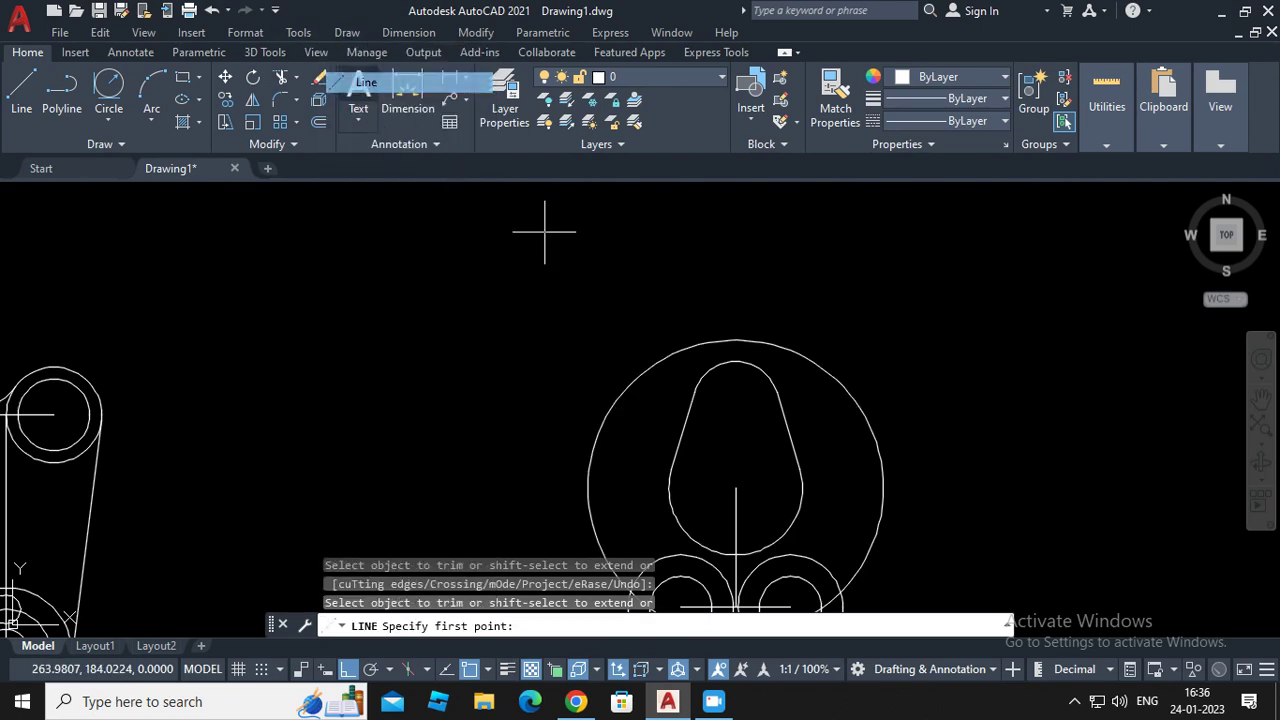
left_click(735, 487)
scroll(736, 487, "down", 2)
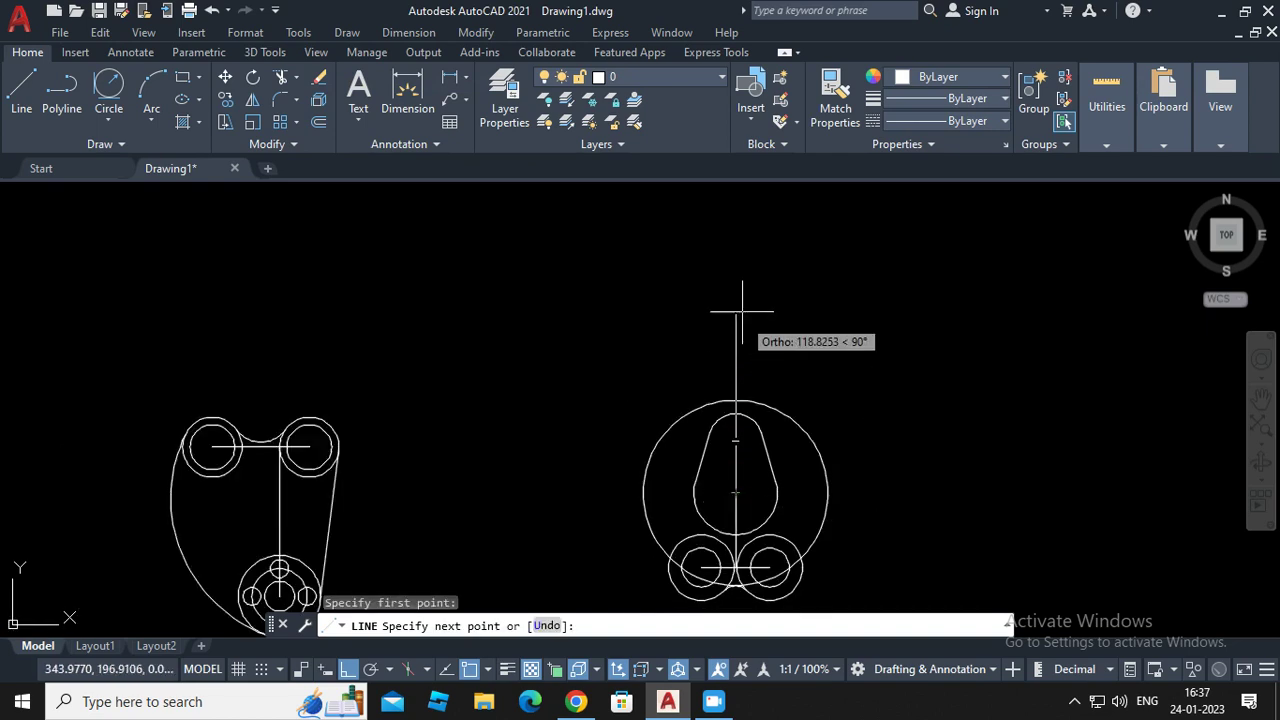
type("110")
key("Return")
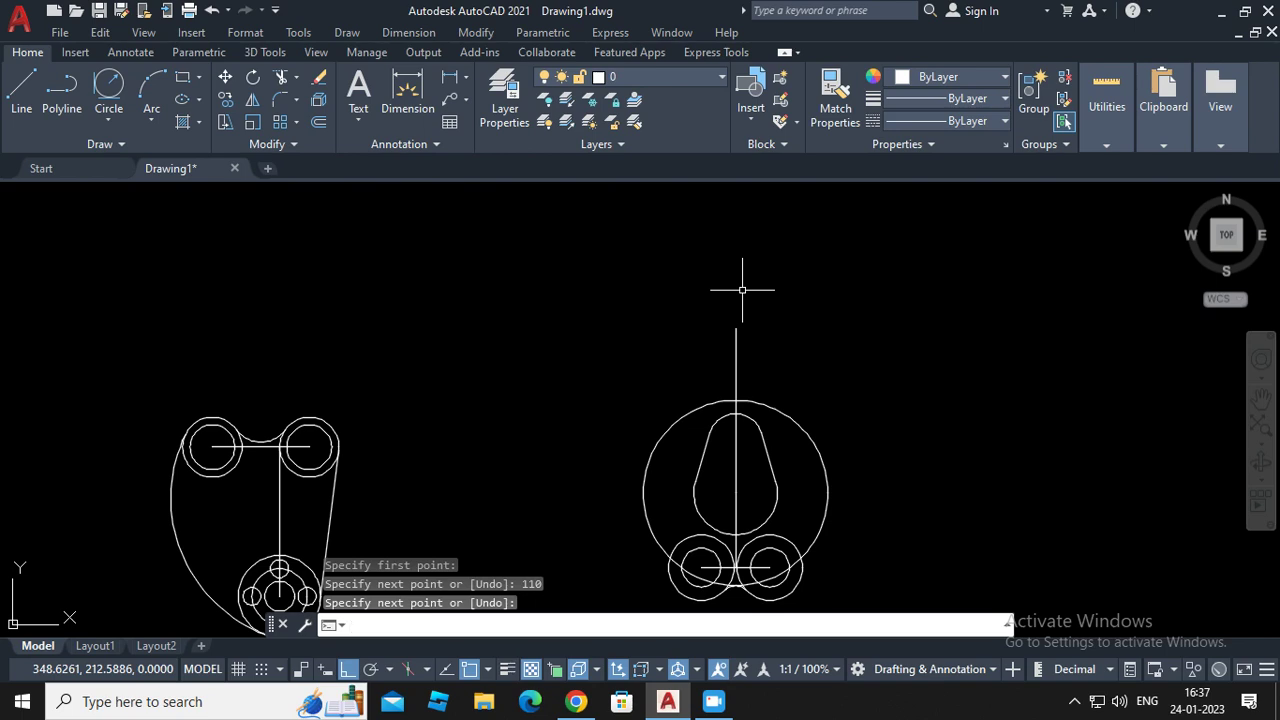
key("Return")
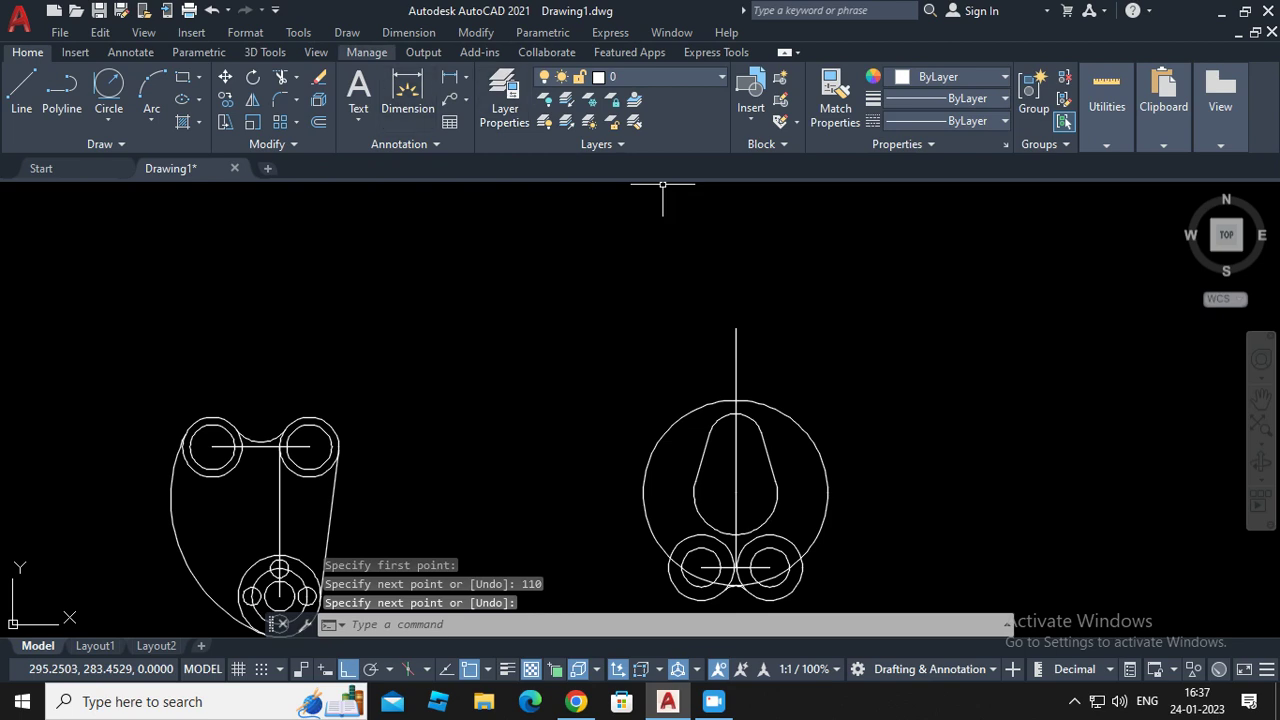
Draw a circle of radius 24 centred on the upper end of the 110-long vertical line
left_click(347, 32)
mouse_move(400, 301)
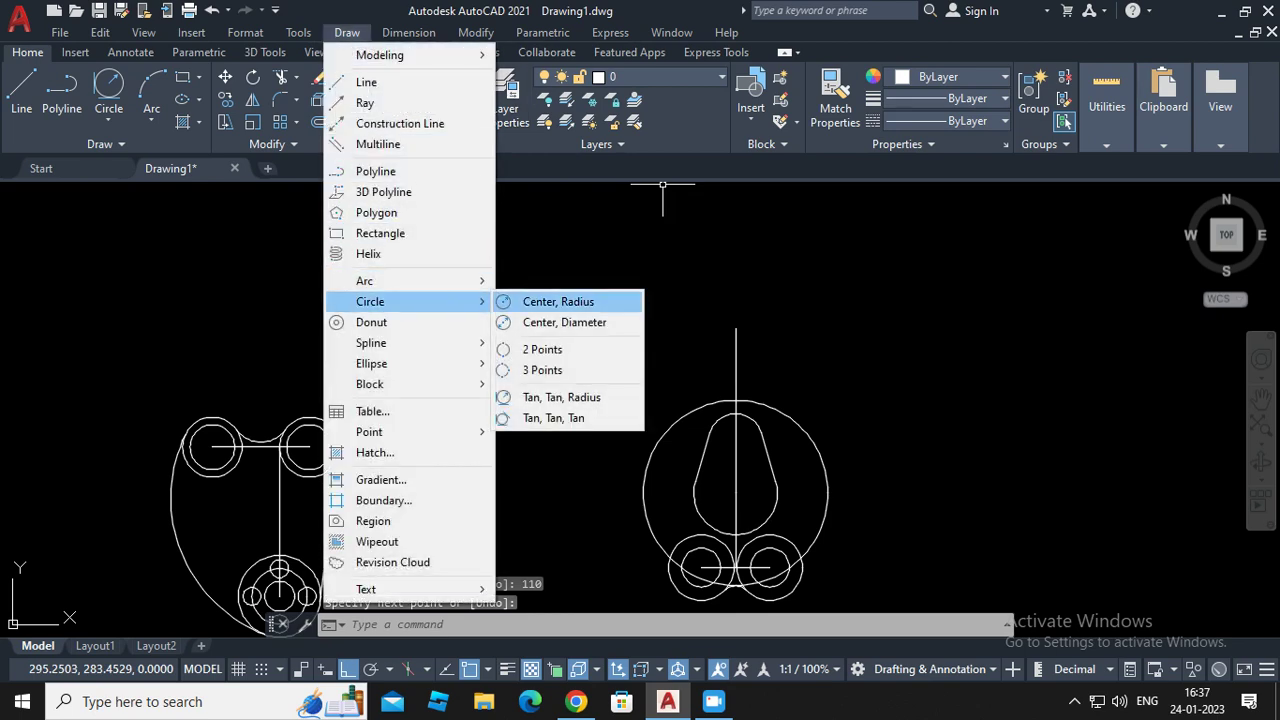
left_click(558, 301)
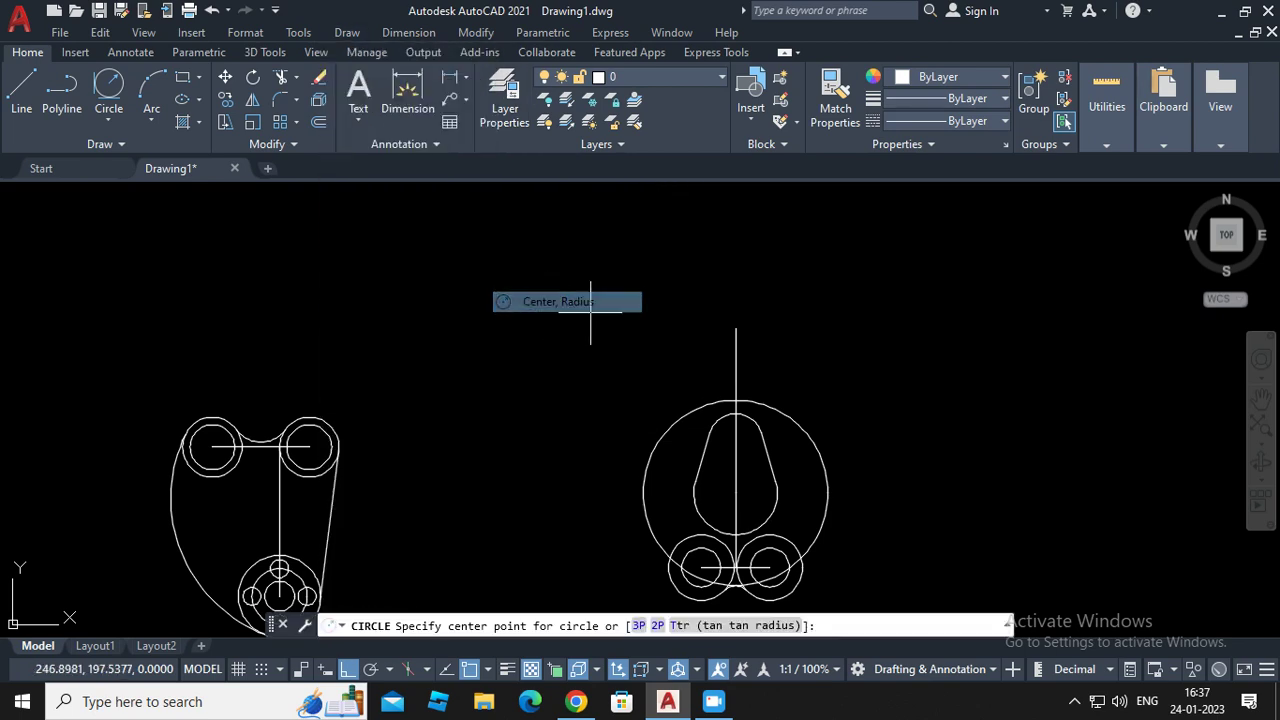
left_click(736, 328)
type("24")
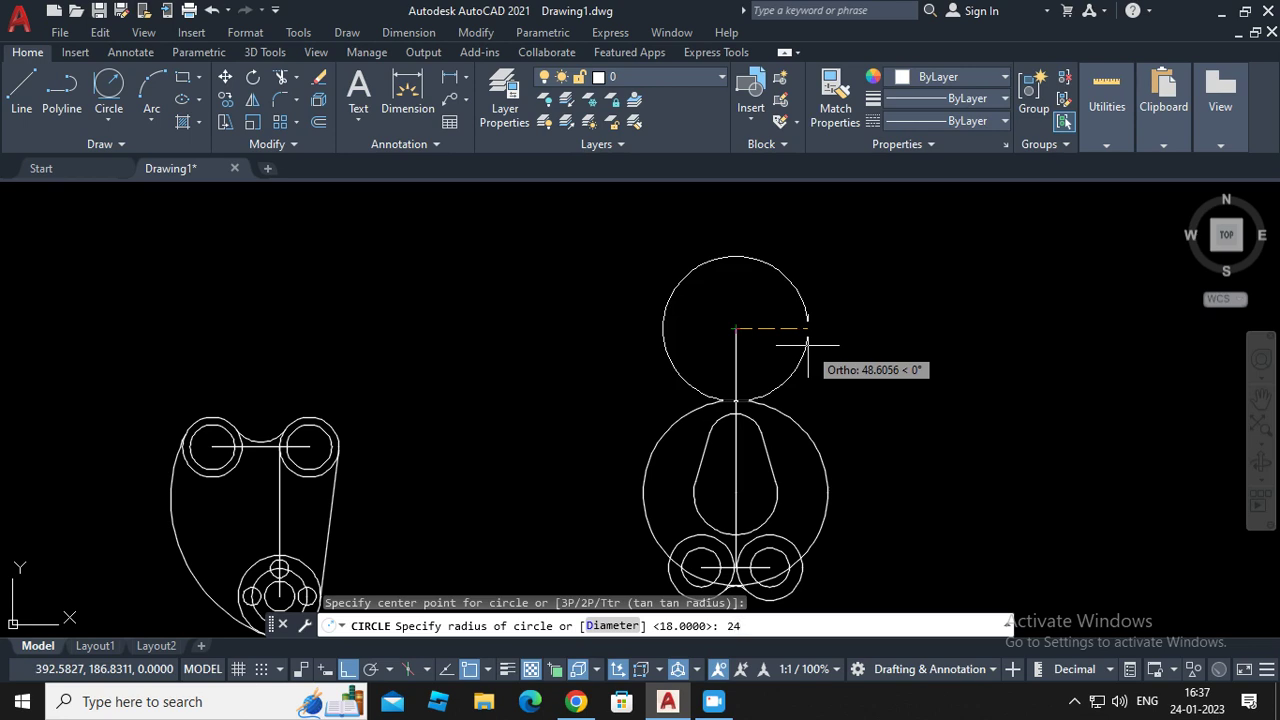
key("Return")
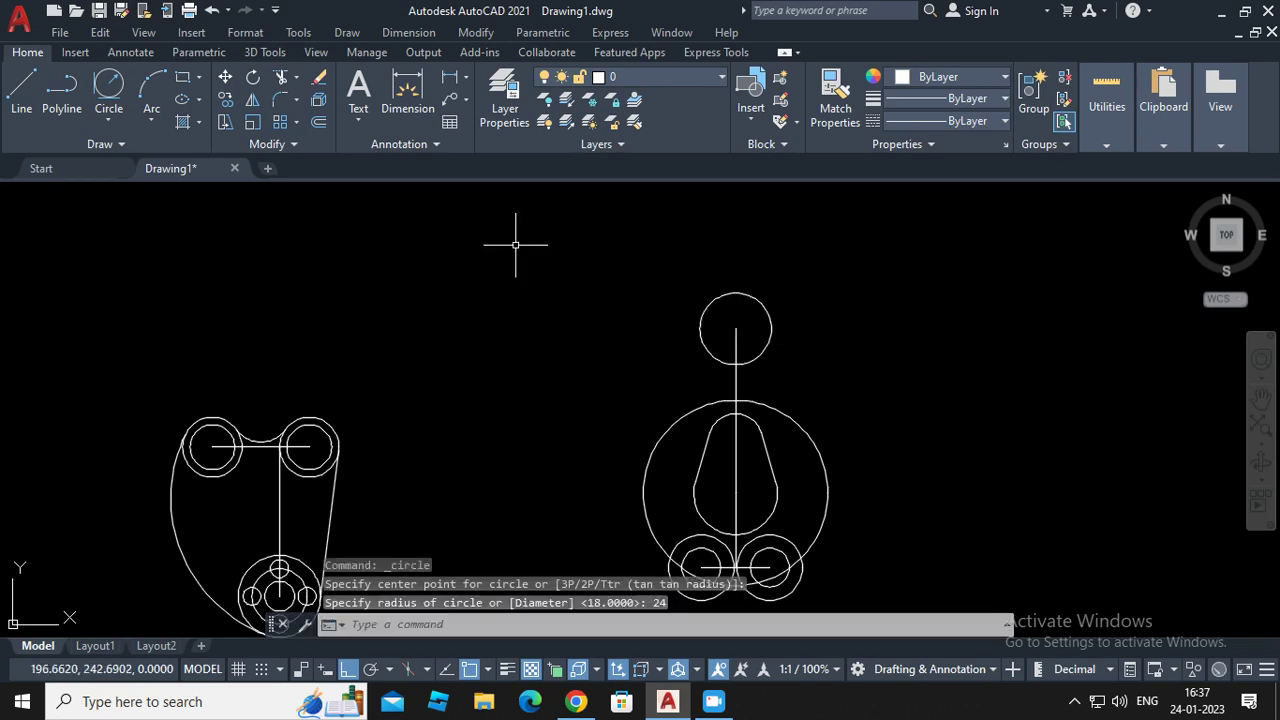
Draw a concentric circle of diameter 26 inside the 24-radius circle
left_click(347, 32)
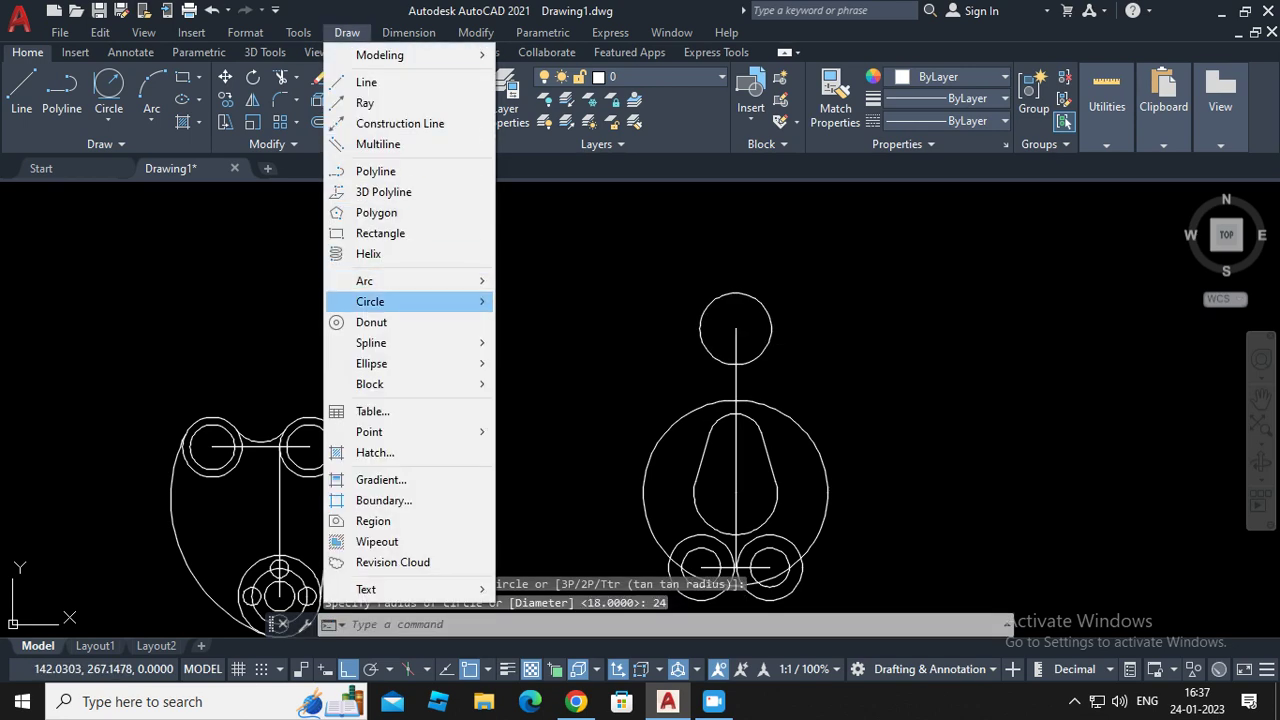
mouse_move(400, 301)
left_click(565, 322)
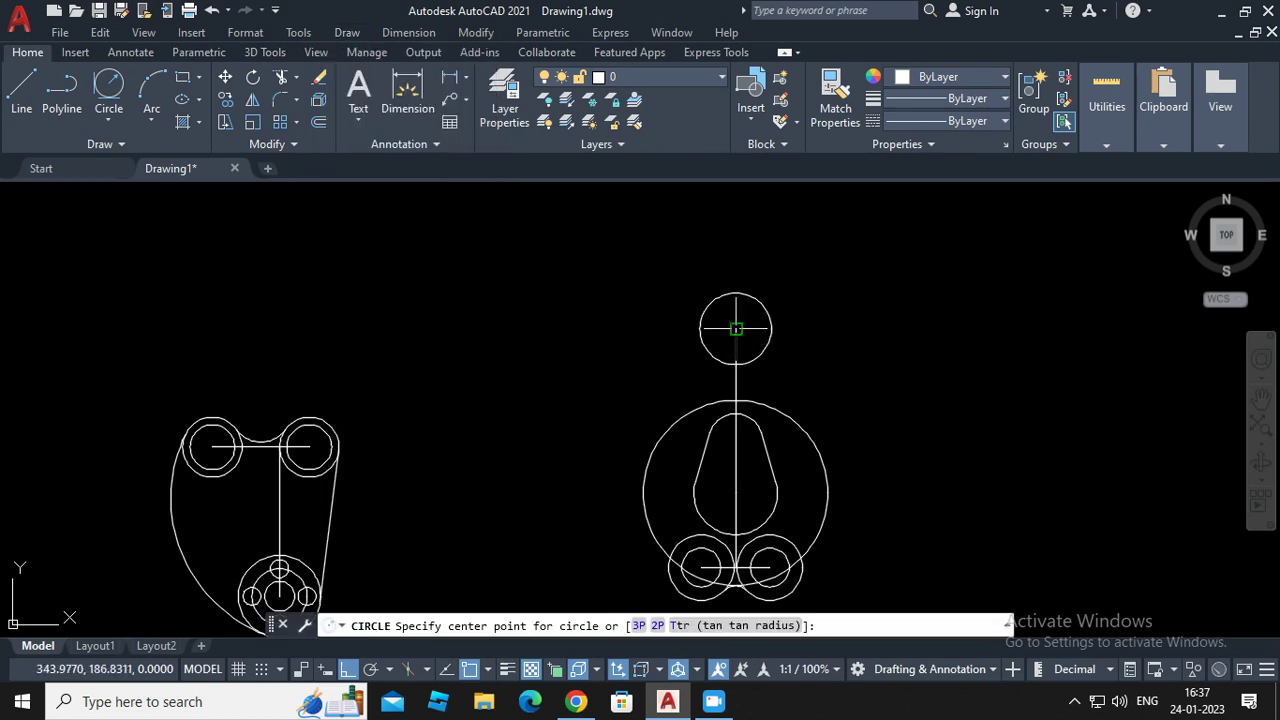
left_click(736, 327)
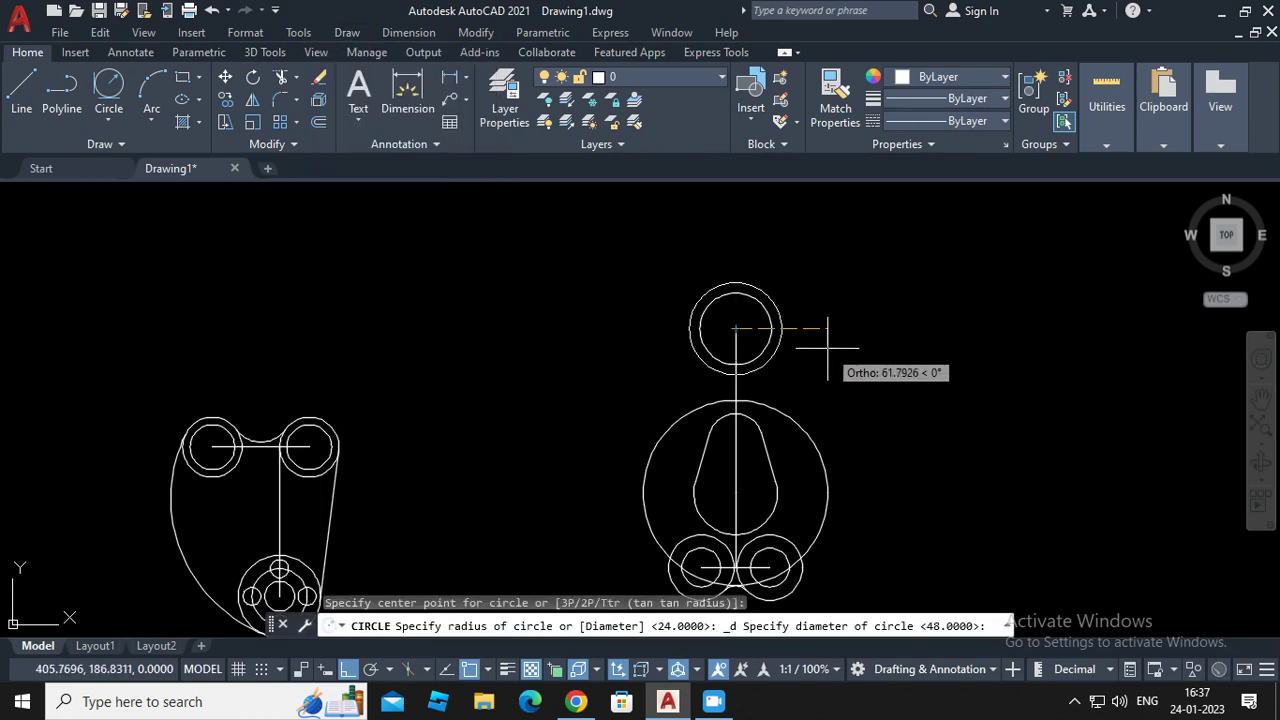
type("26")
key("Return")
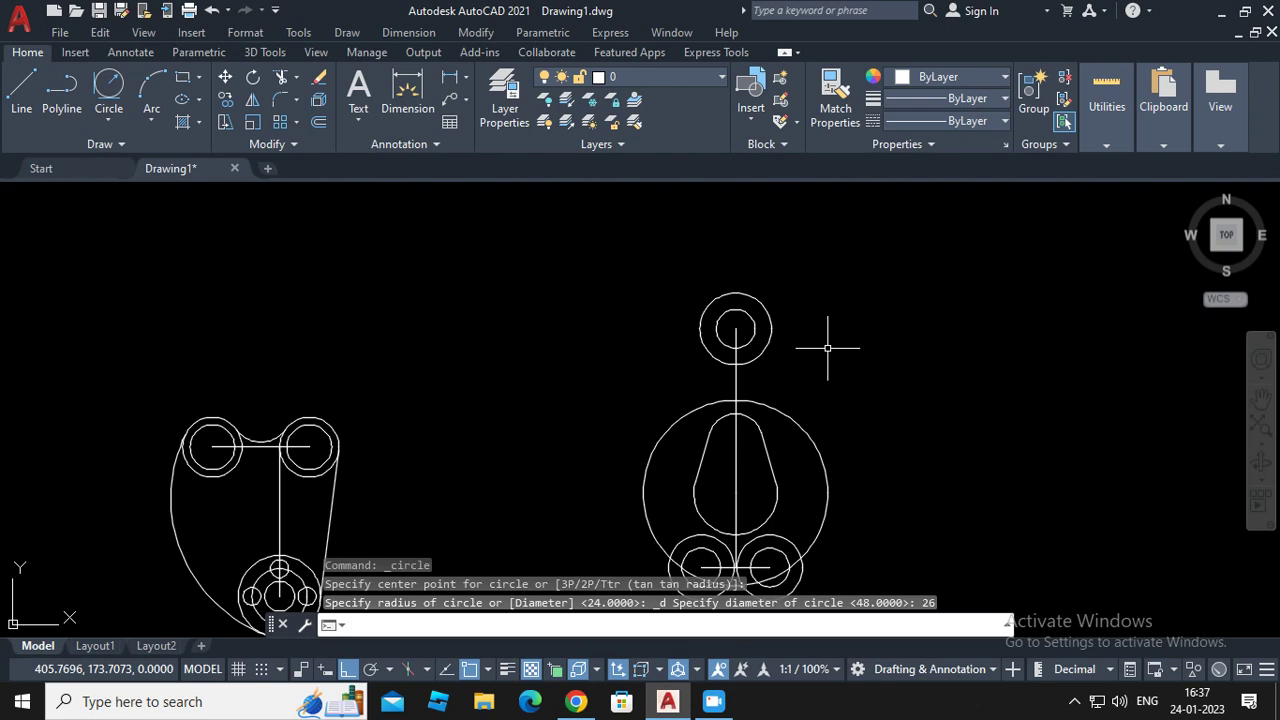
Draw a circle of radius 45 tangent to the left sides of the 62-radius circle and the 24-radius circle
left_click(347, 32)
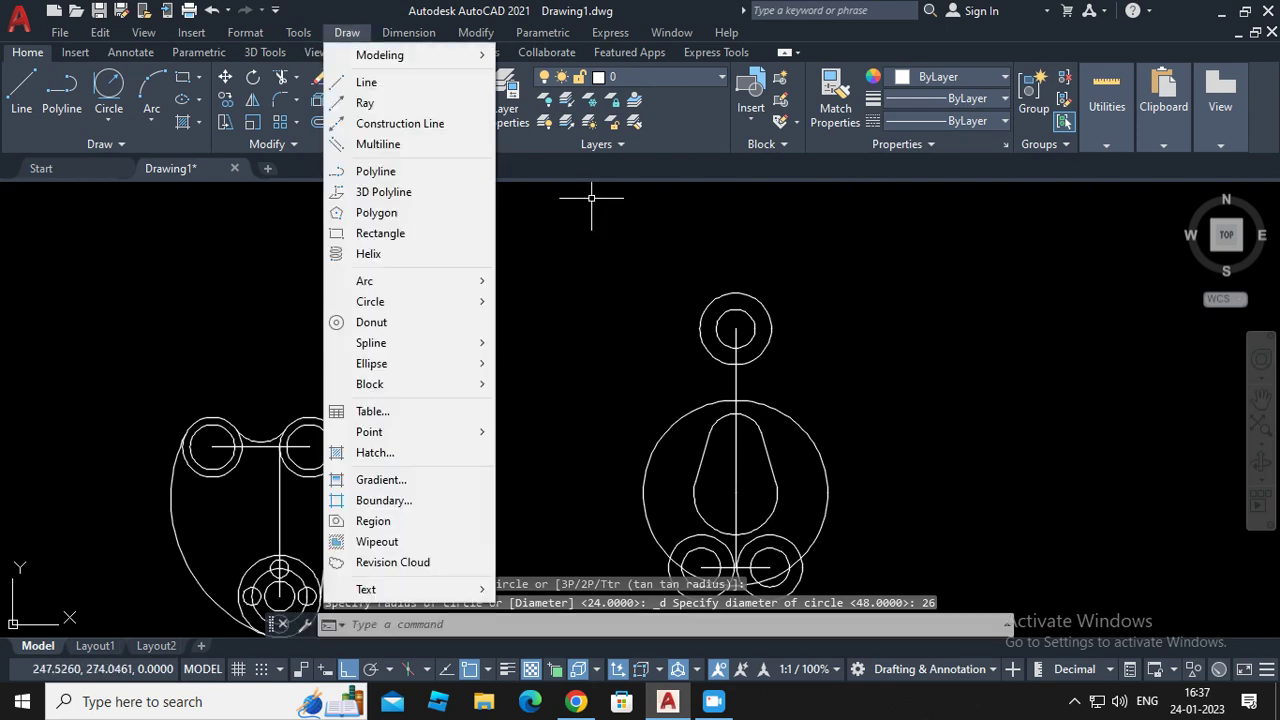
mouse_move(370, 301)
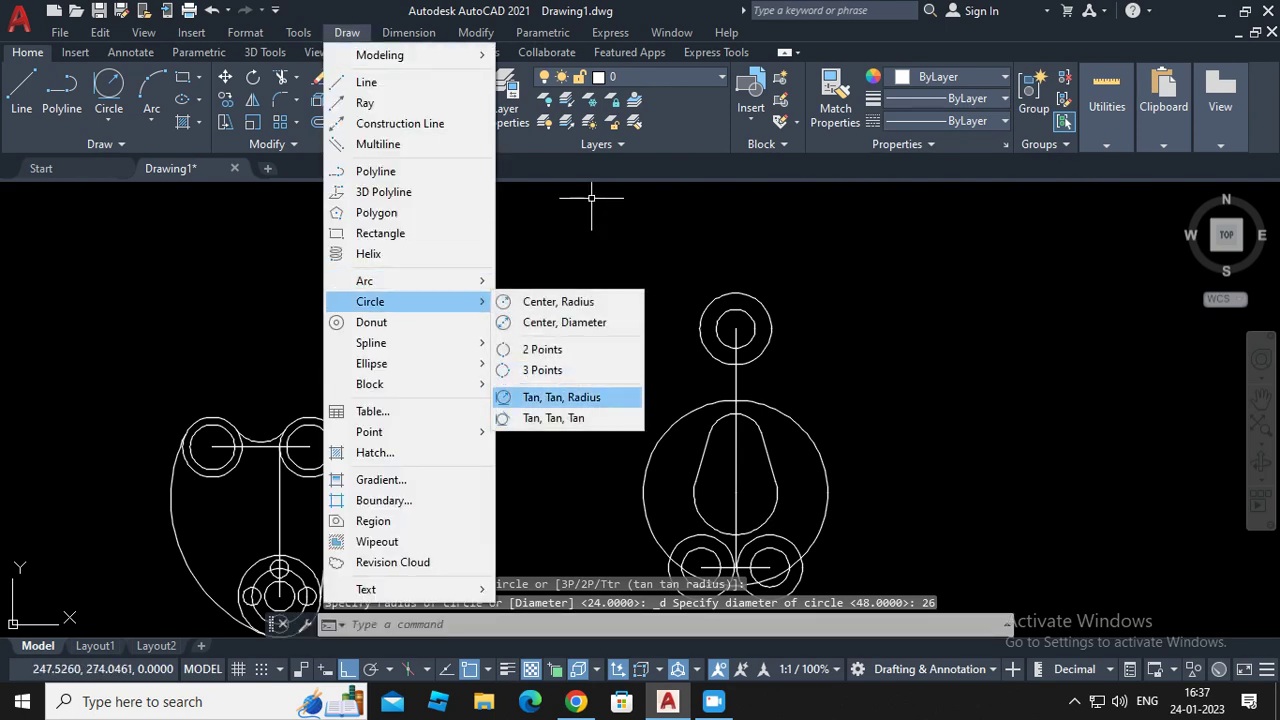
left_click(561, 397)
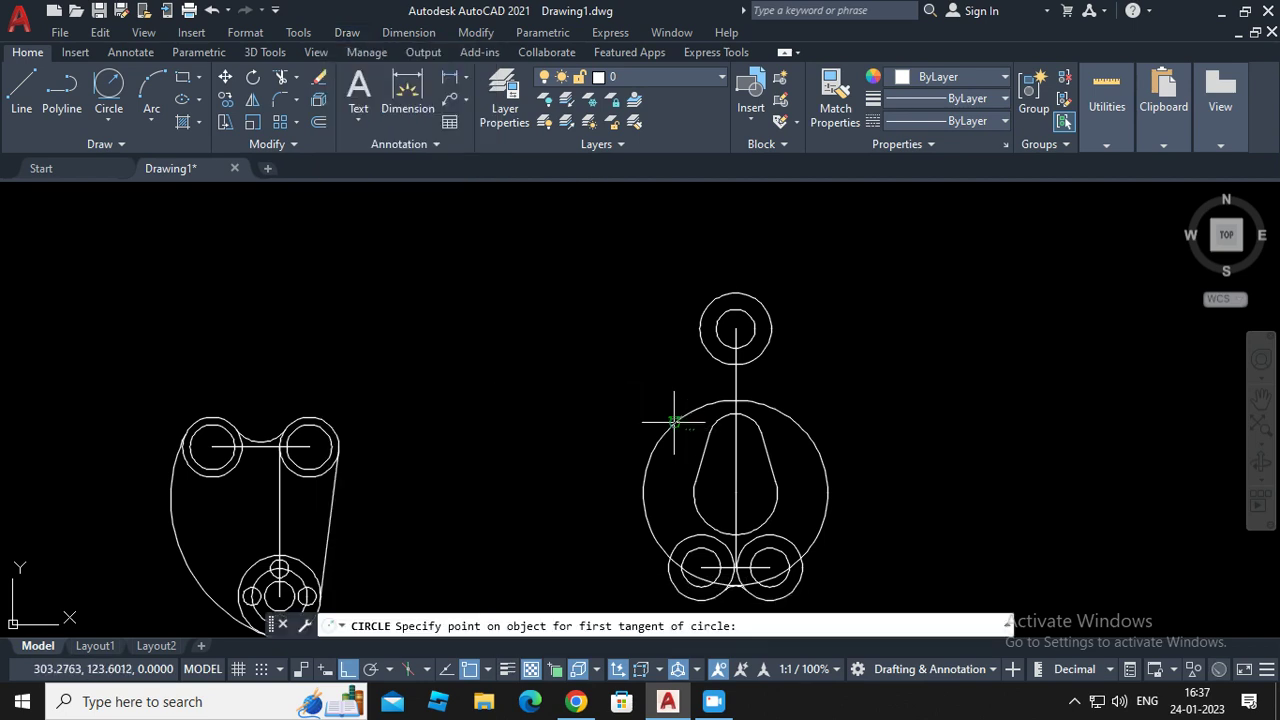
left_click(674, 423)
left_click(699, 337)
type("45")
key("Return")
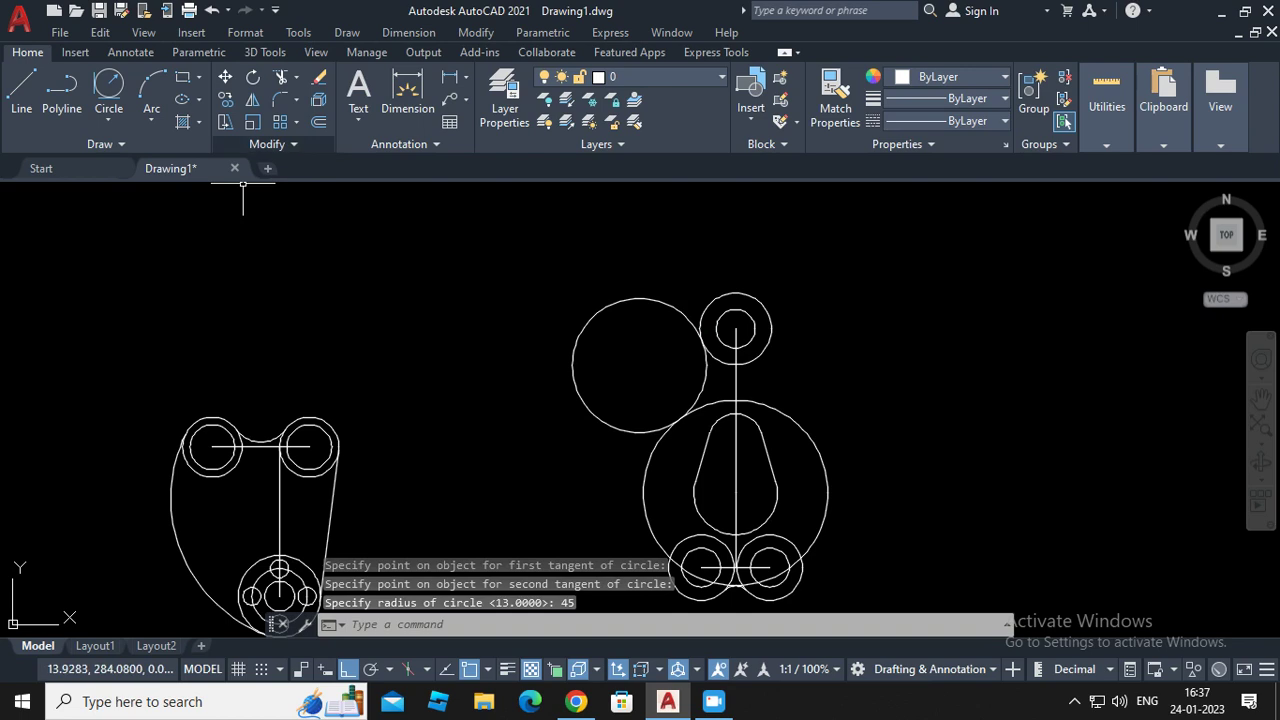
Draw a circle of radius 45 tangent to the right sides of the 24-radius circle and the 62-radius circle
left_click(347, 32)
mouse_move(400, 301)
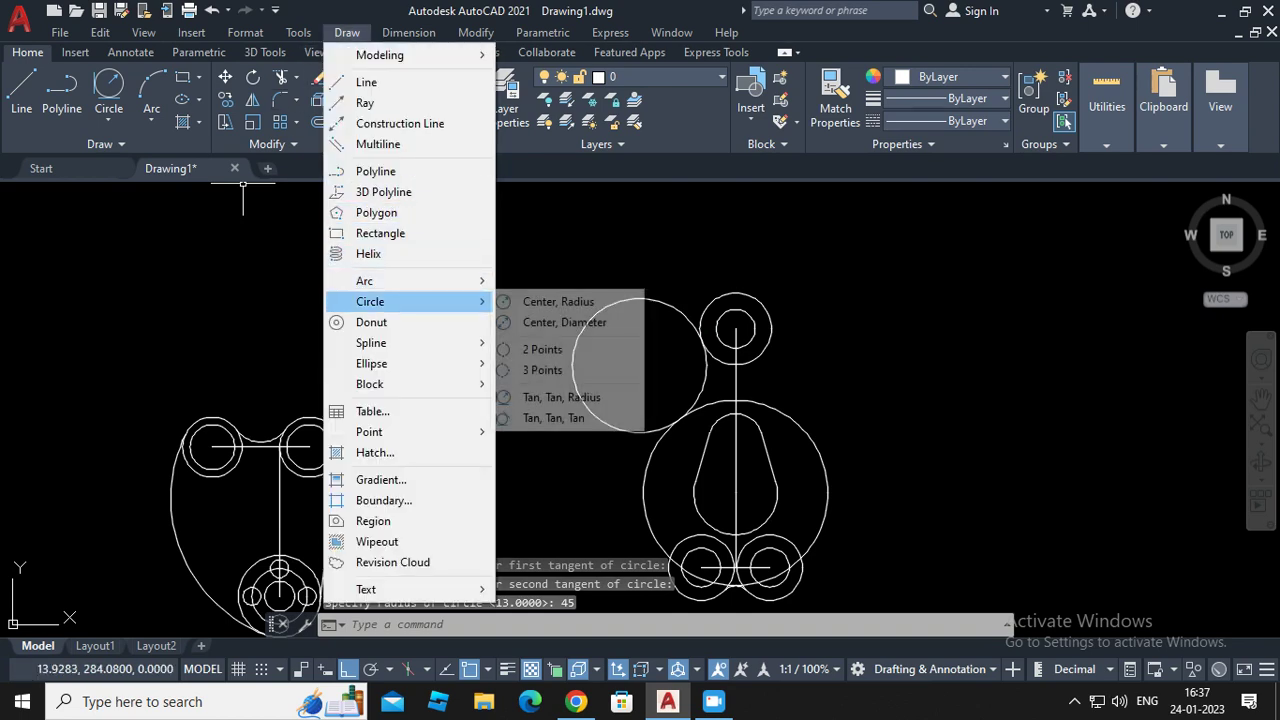
left_click(560, 397)
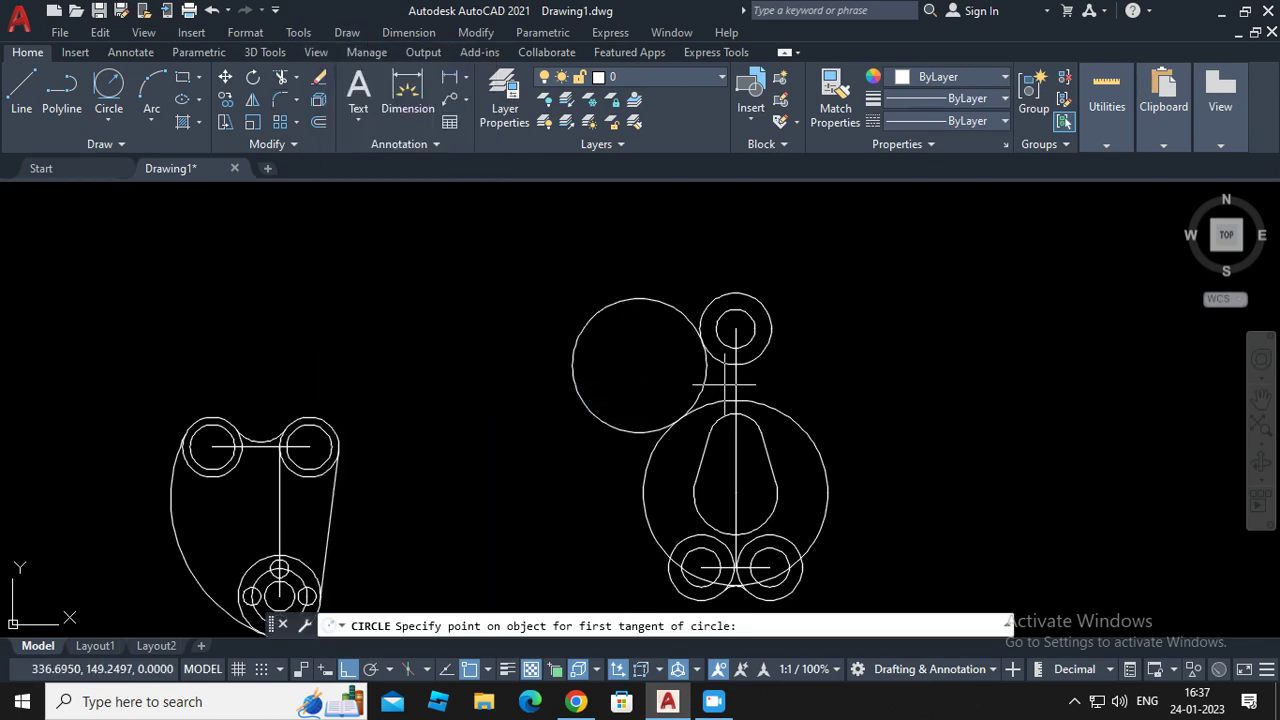
left_click(772, 345)
left_click(781, 402)
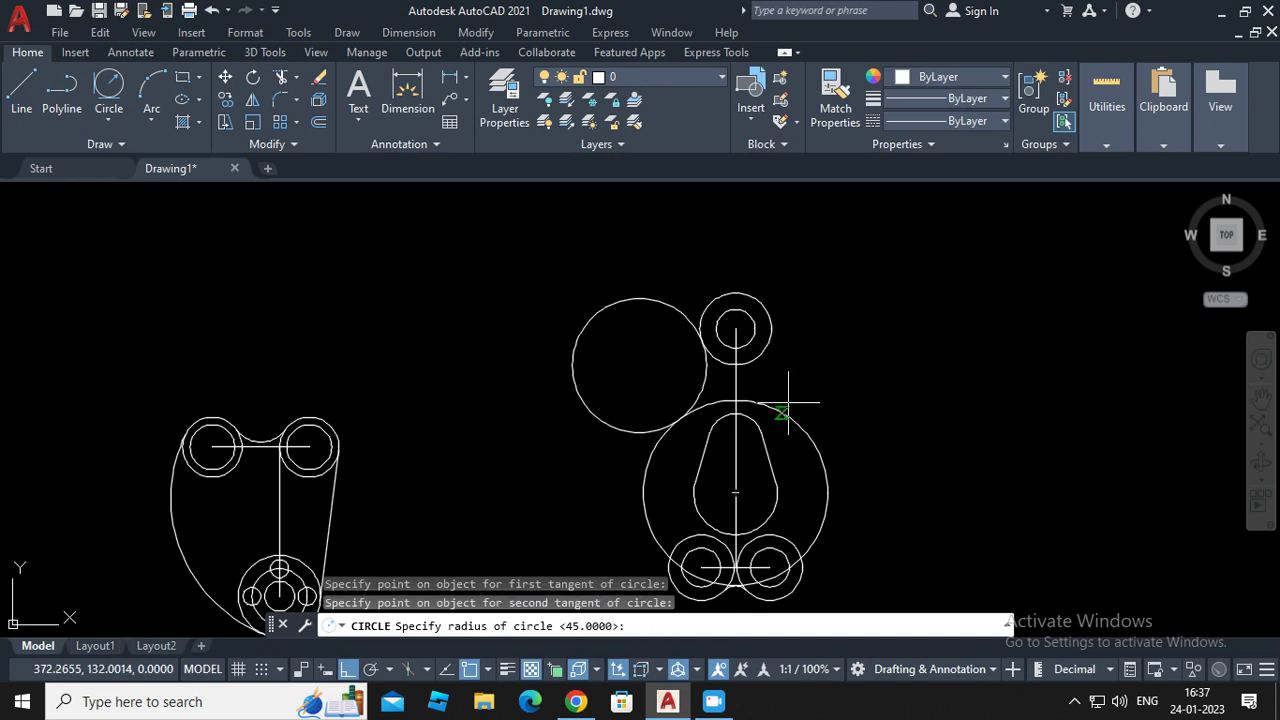
type("45")
key("Return")
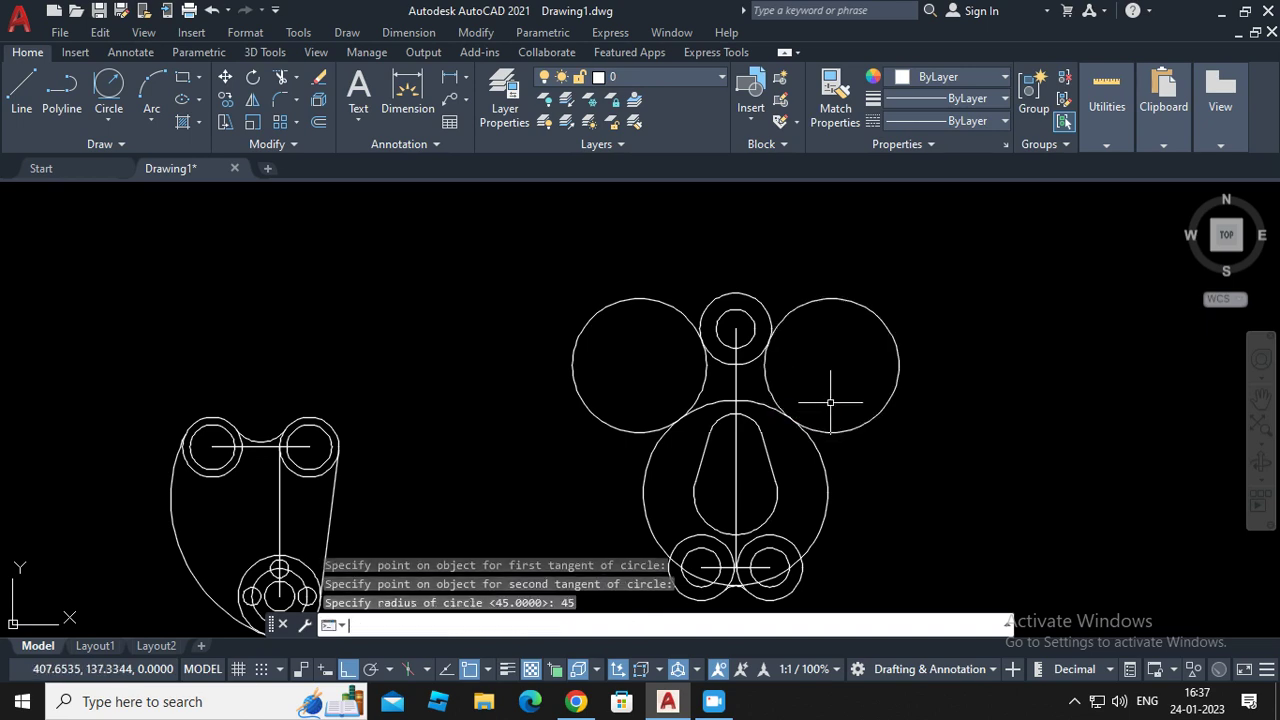
Trim both 45-radius circles to their inner neck arcs and remove the top of the 62-radius circle between them
left_click(281, 77)
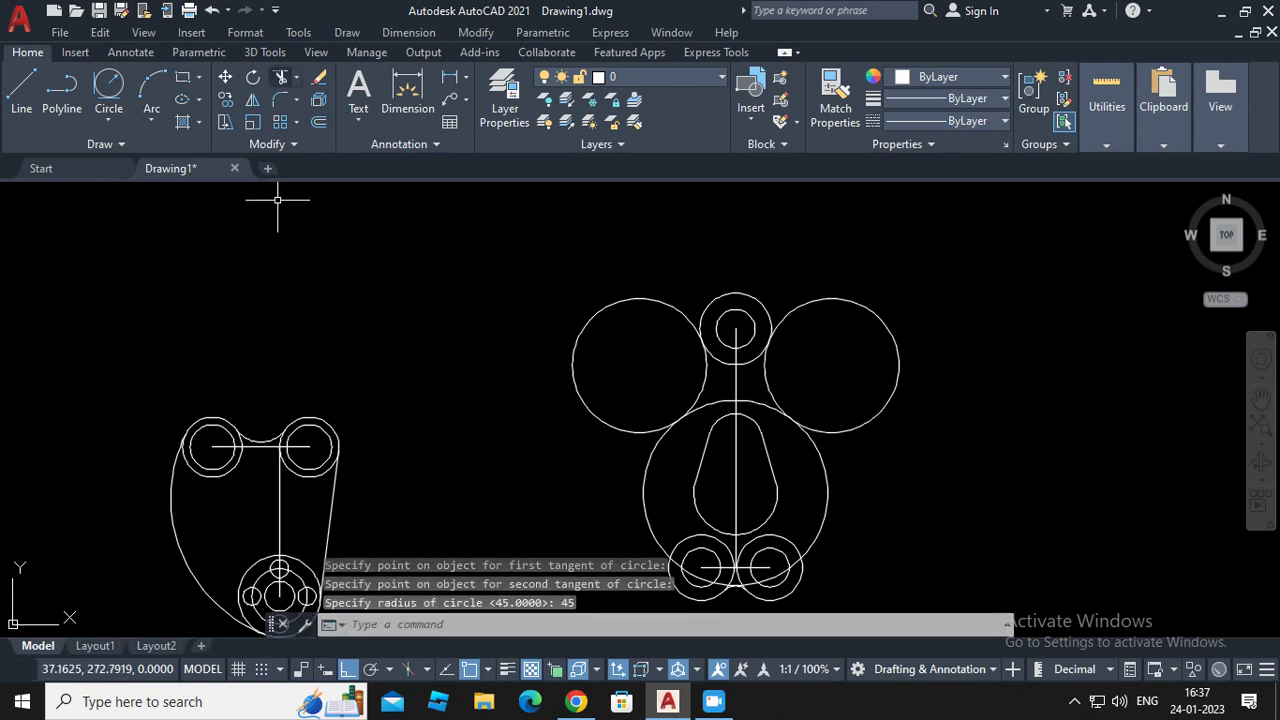
left_click(587, 334)
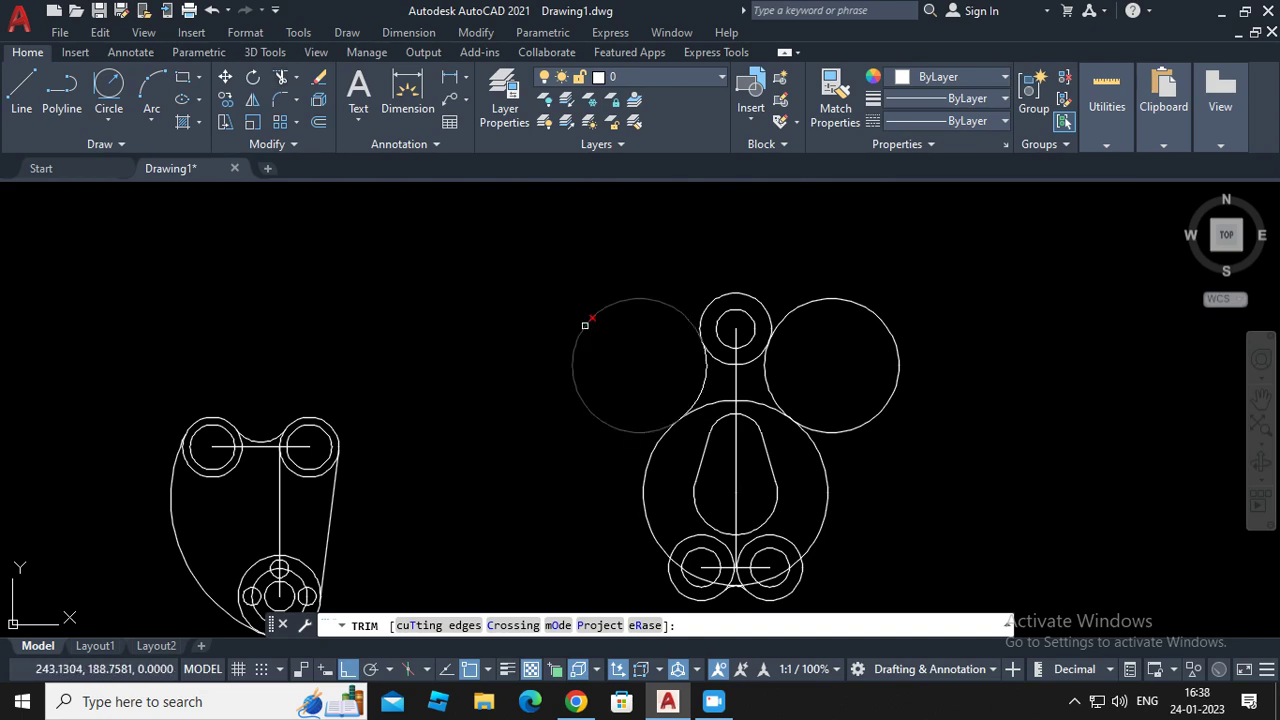
left_click(841, 299)
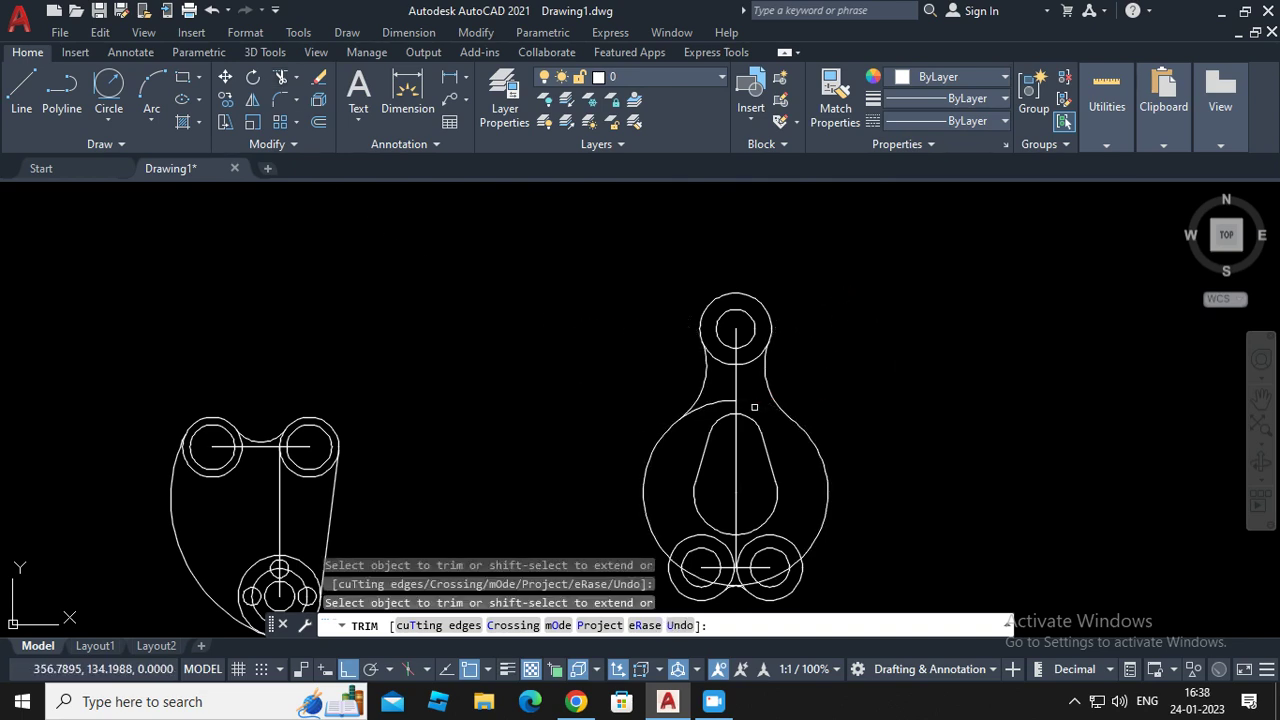
left_click(730, 400)
Trim the upper and inner portions of the two lower outer circles, including the leftover ends above the small connecting arc
scroll(819, 421, "down", 3)
scroll(770, 515, "up", 5)
scroll(703, 372, "down", 2)
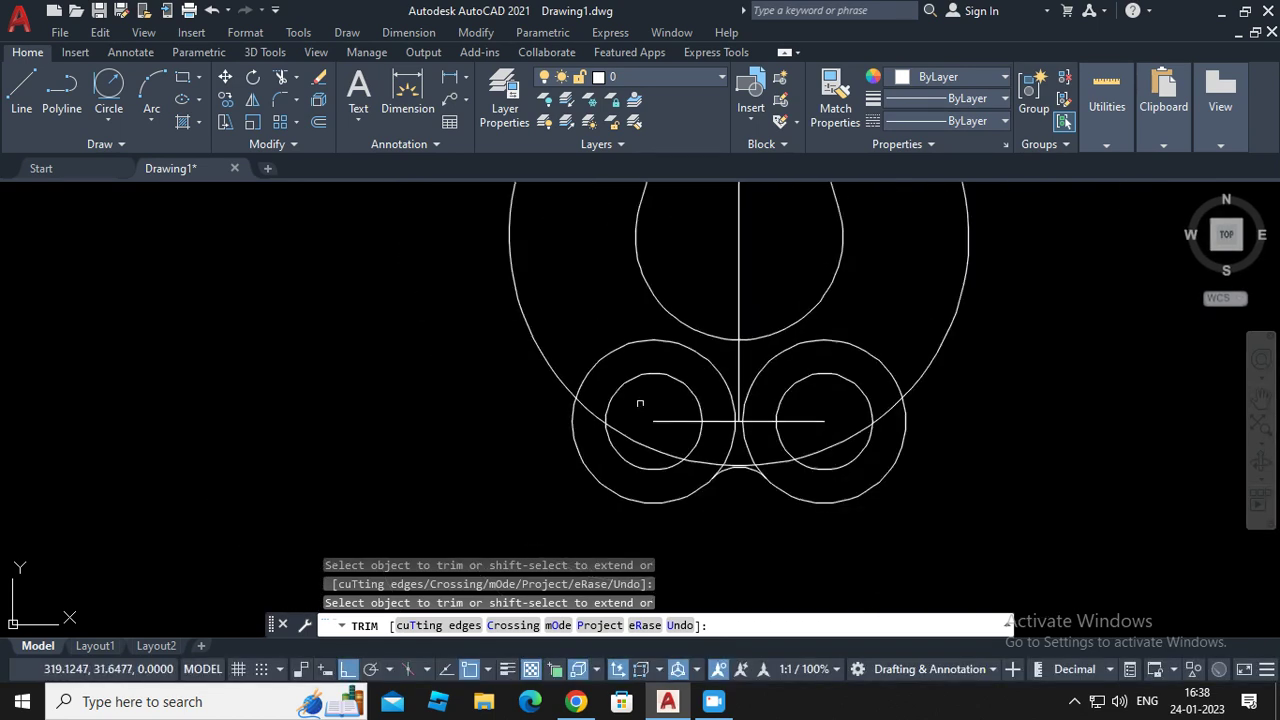
left_click(600, 371)
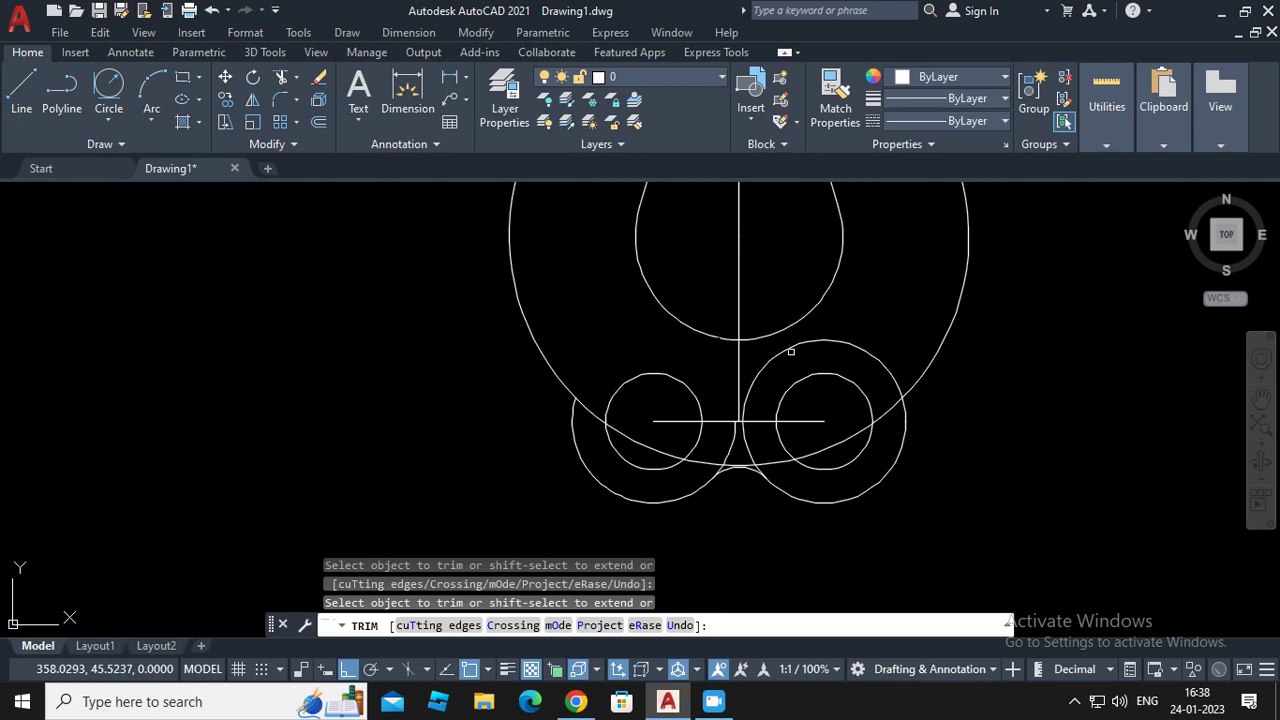
left_click(791, 347)
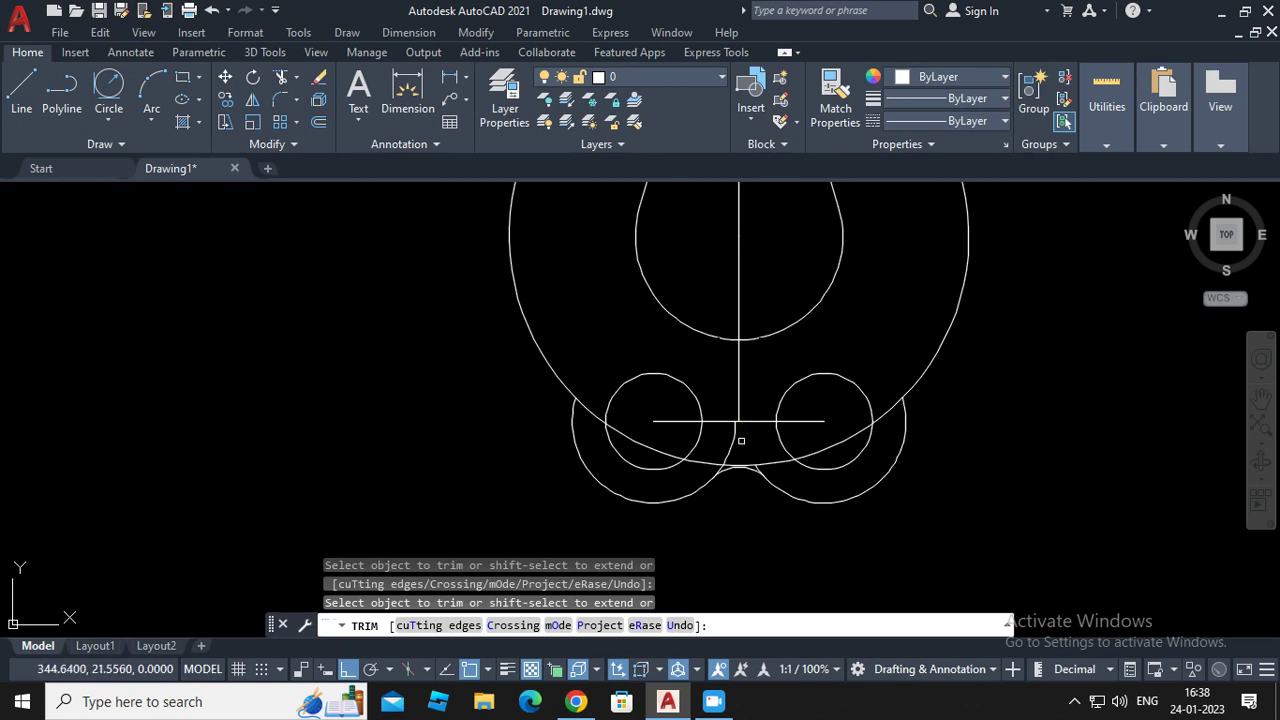
mouse_move(737, 442)
left_mouse_down()
mouse_move(737, 429)
mouse_move(734, 494)
left_mouse_up()
scroll(734, 494, "up", 5)
left_click(908, 451)
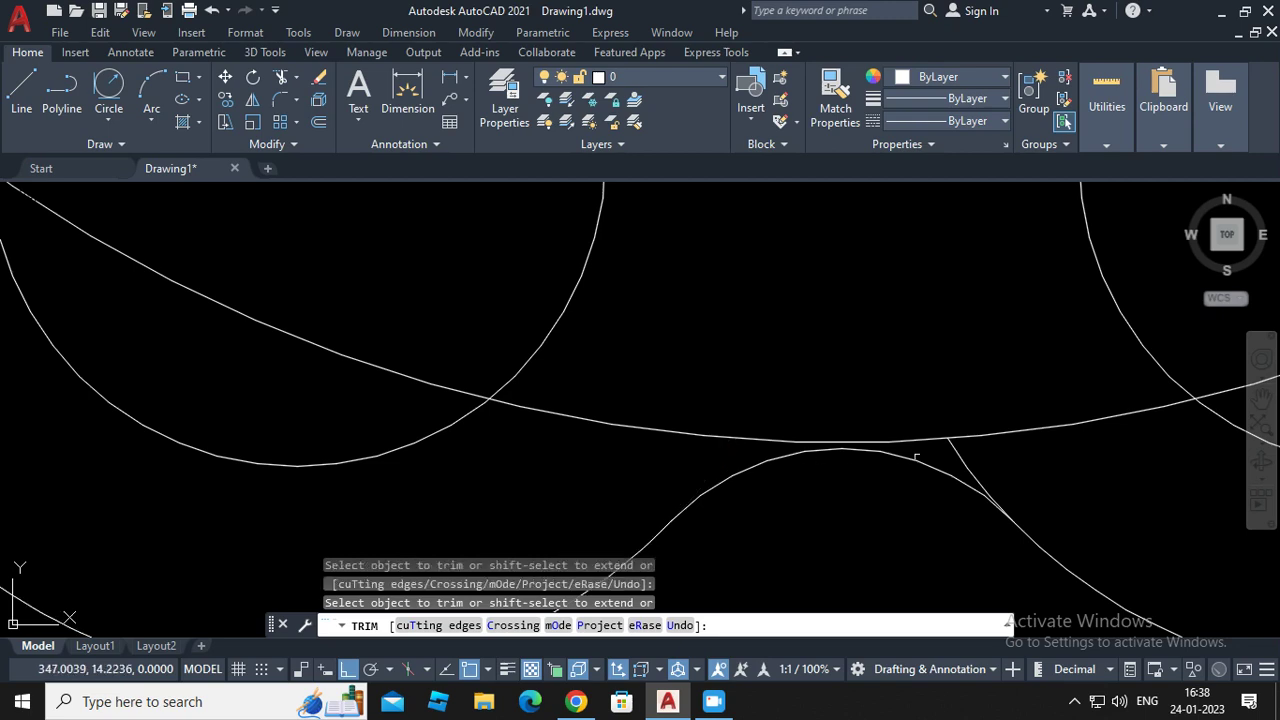
scroll(964, 457, "down", 5)
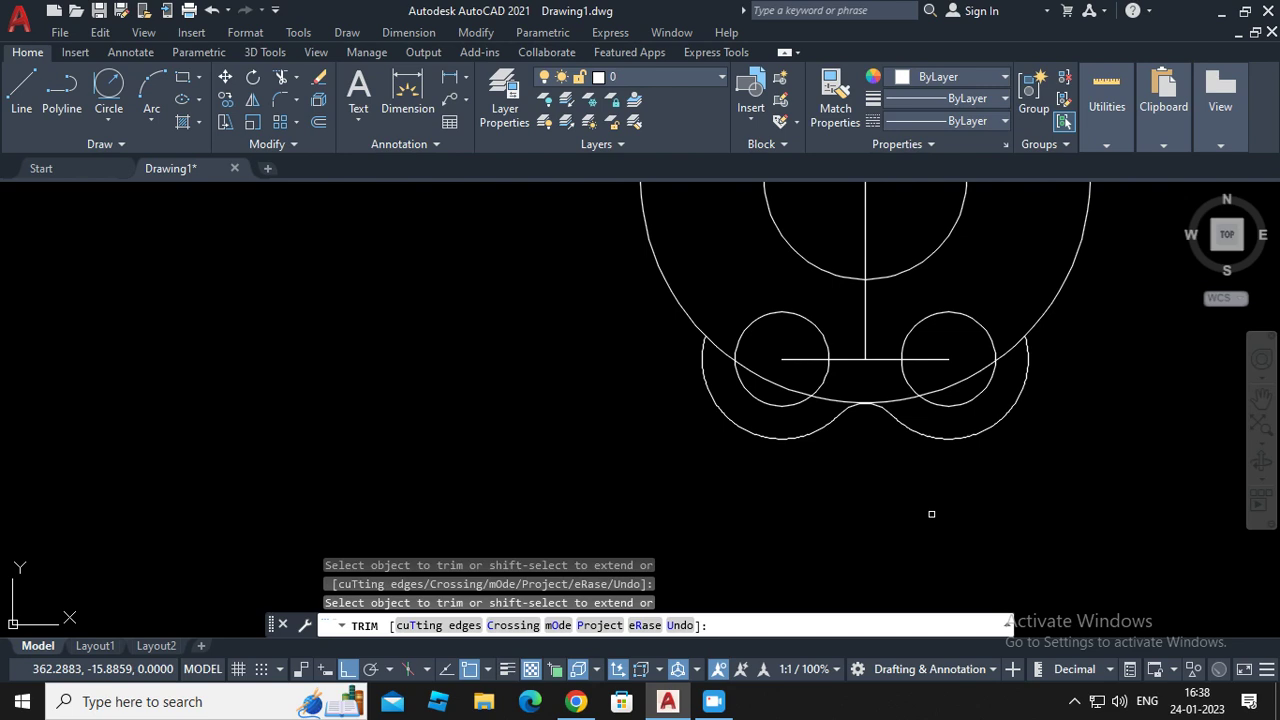
Draw a circle of radius 18 tangent to the left sides of the 62-radius circle and the lower left outer arc
left_click(347, 32)
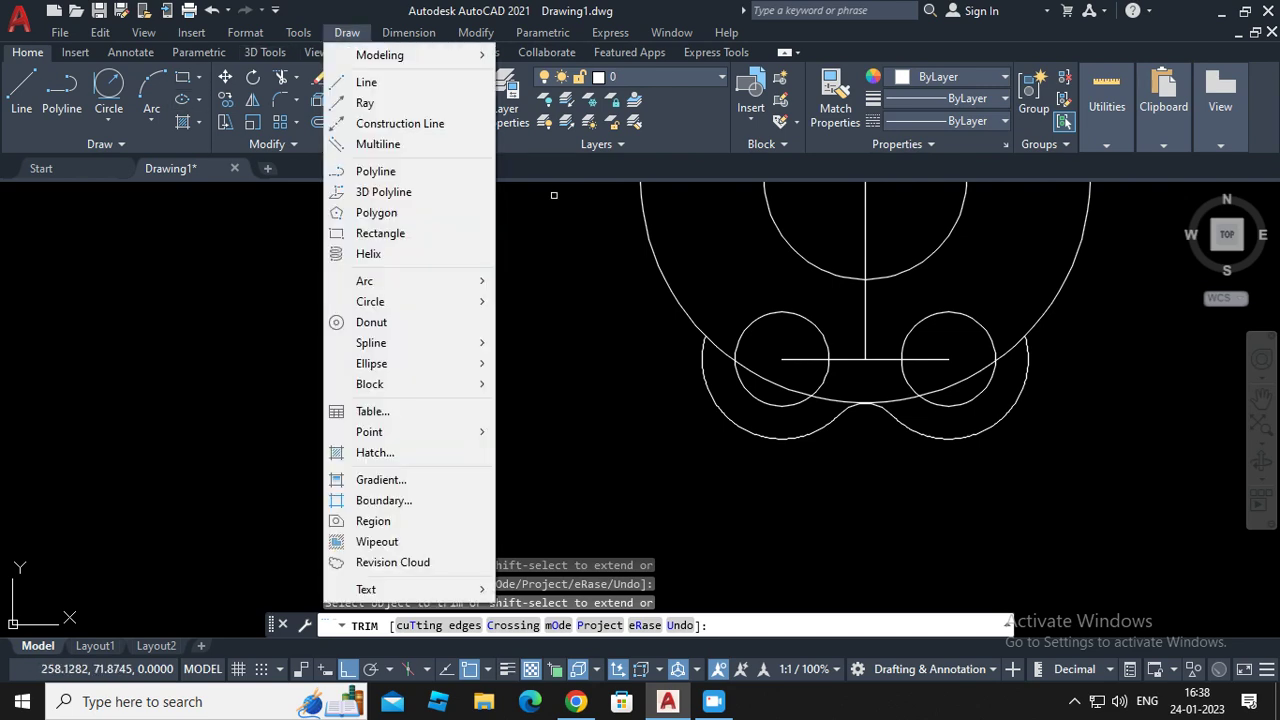
mouse_move(420, 301)
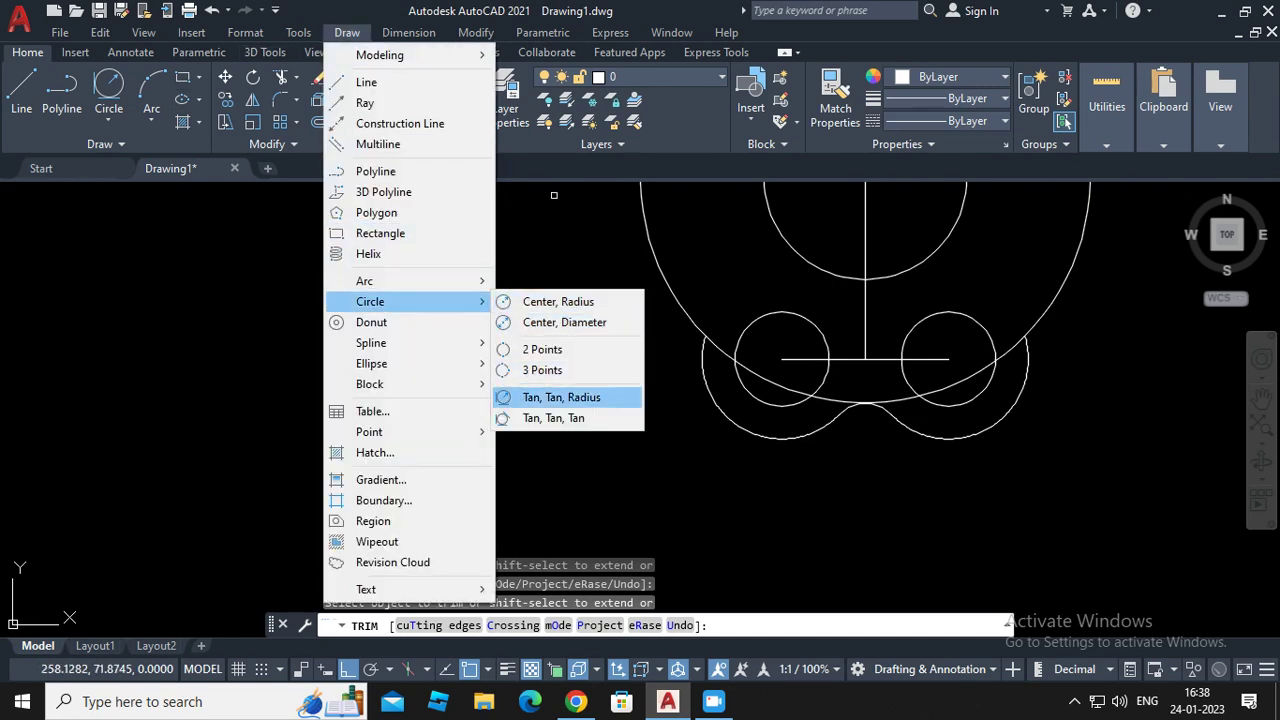
left_click(560, 397)
left_click(677, 297)
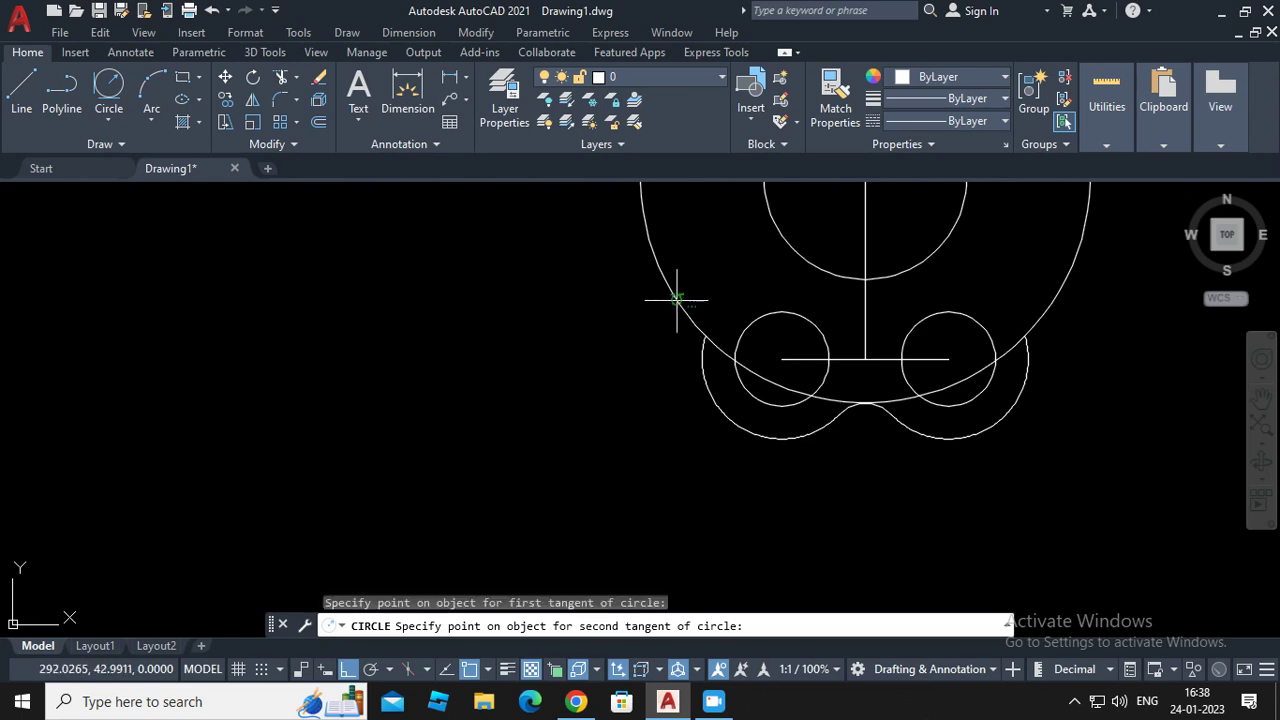
left_click(701, 357)
type("18")
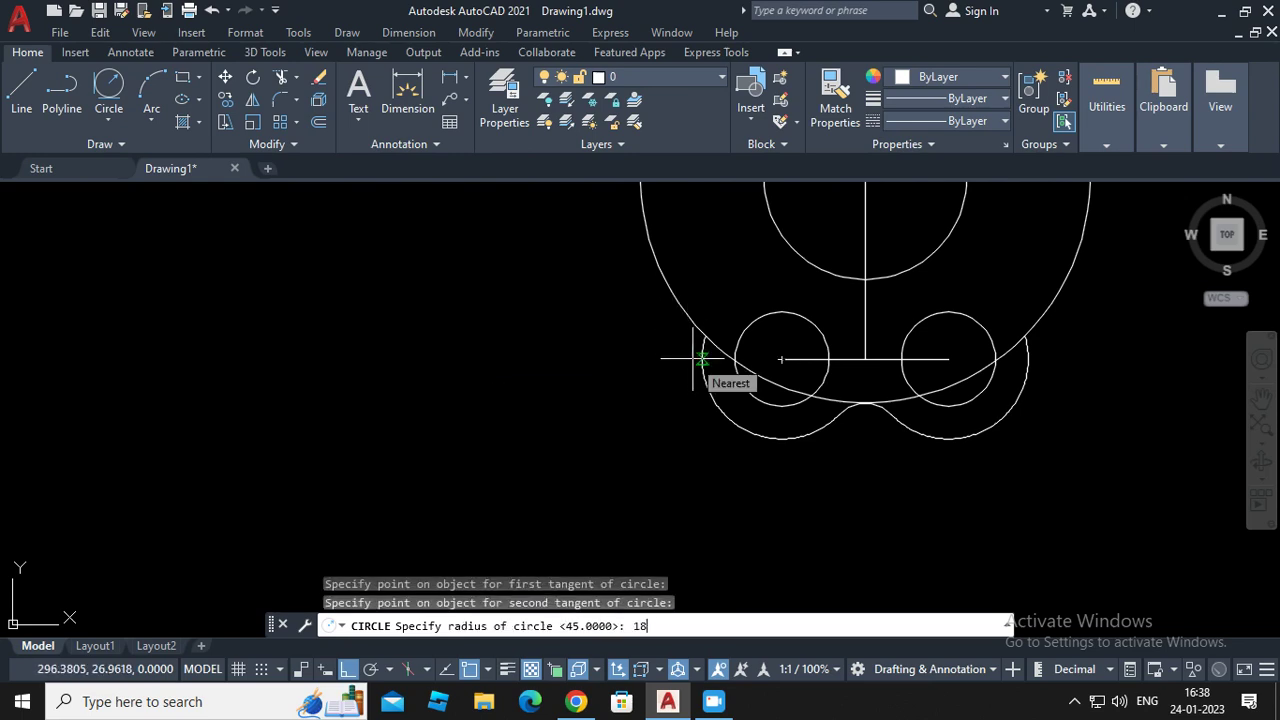
key("Return")
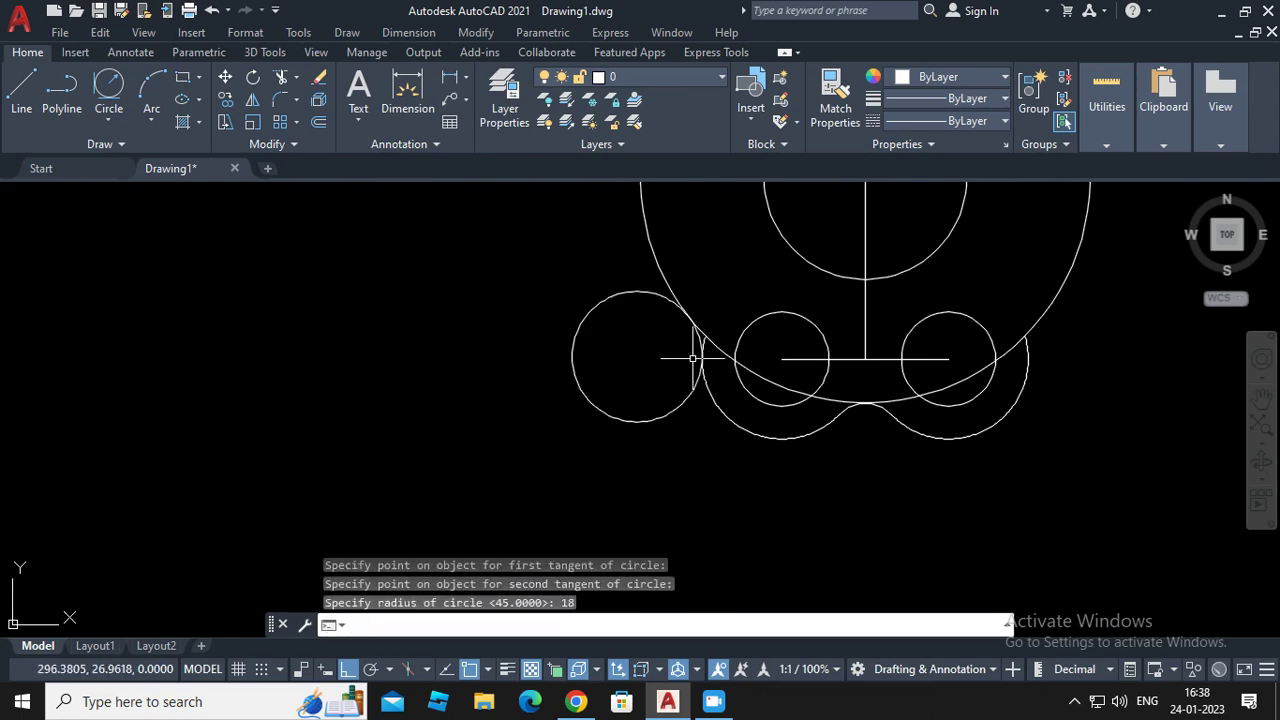
Draw a circle of radius 18 tangent to the right sides of the lower right outer arc and the 62-radius circle
left_click(347, 32)
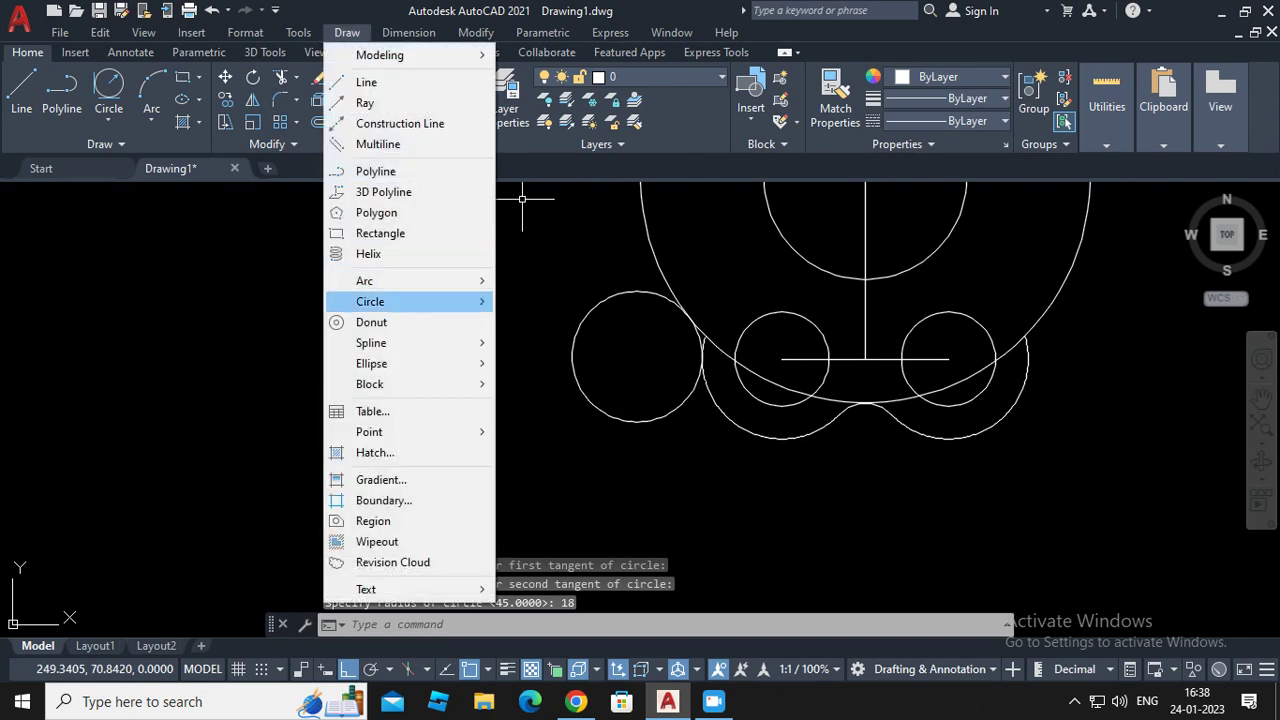
mouse_move(370, 301)
left_click(561, 397)
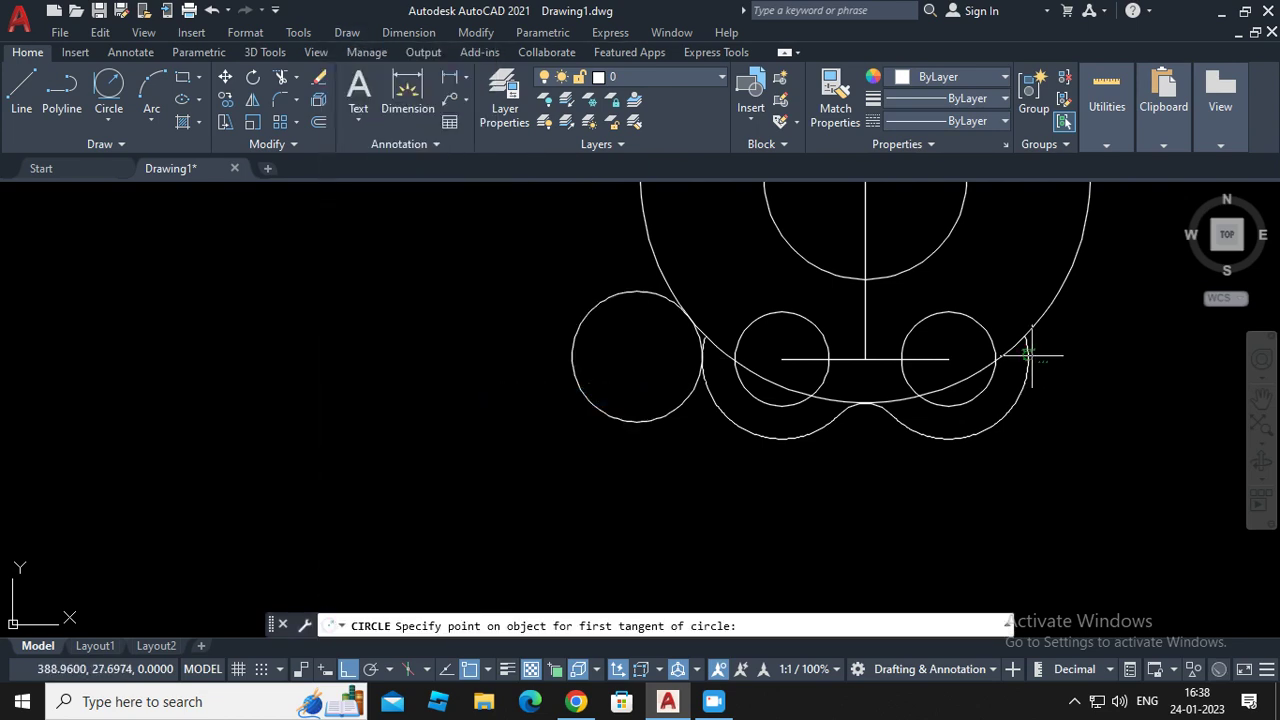
left_click(1025, 353)
left_click(1042, 325)
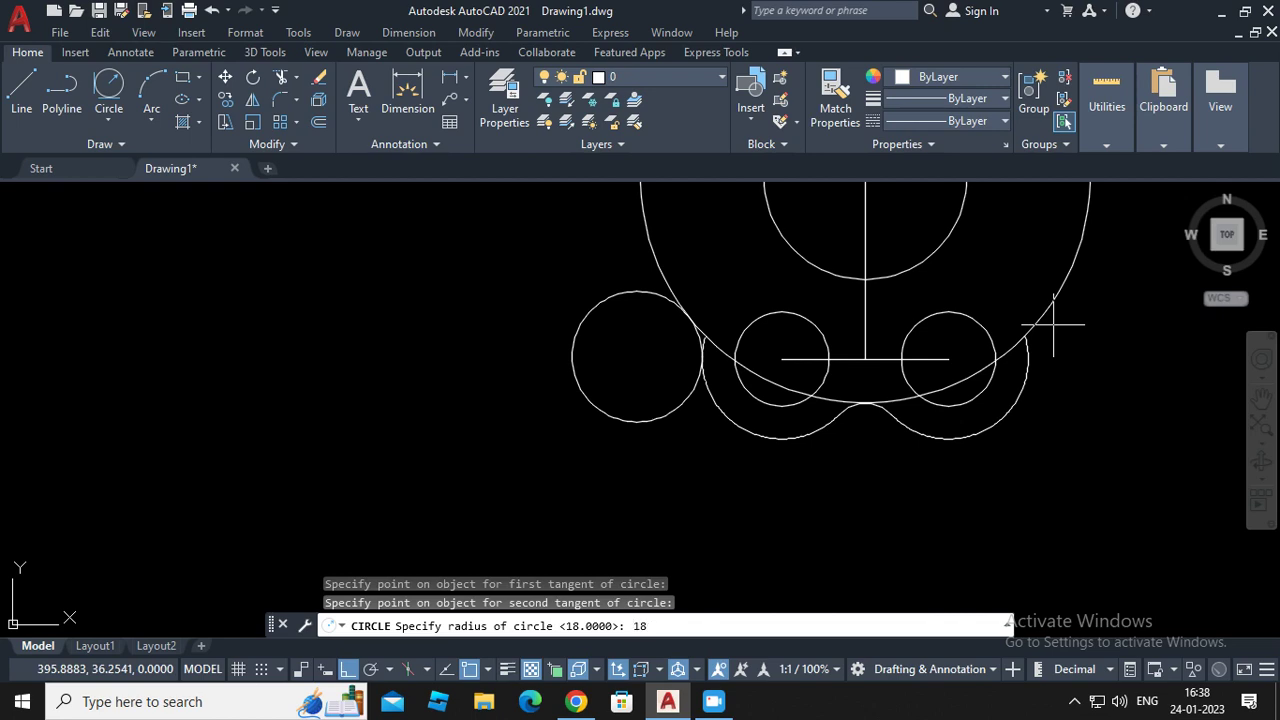
type("18")
key("Return")
Trim both 18-radius circles to their connecting arcs and remove the leftover ends of the lower outer arcs
left_click(476, 32)
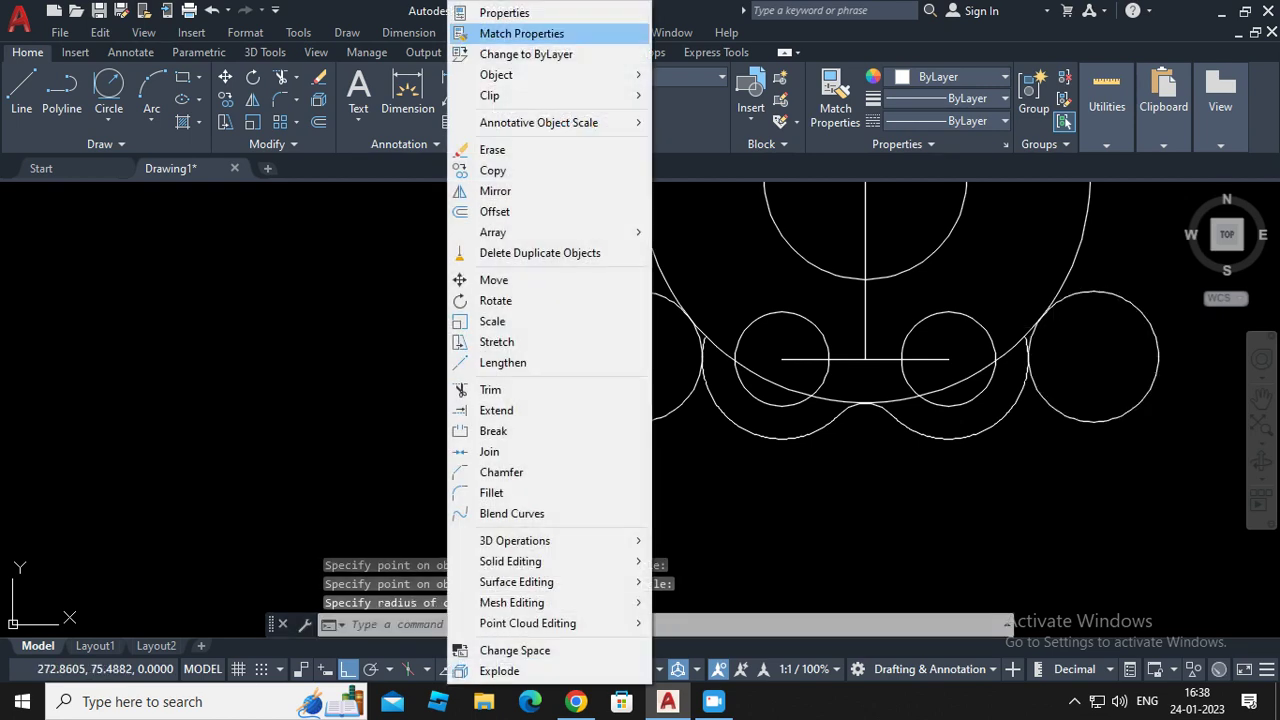
left_click(520, 390)
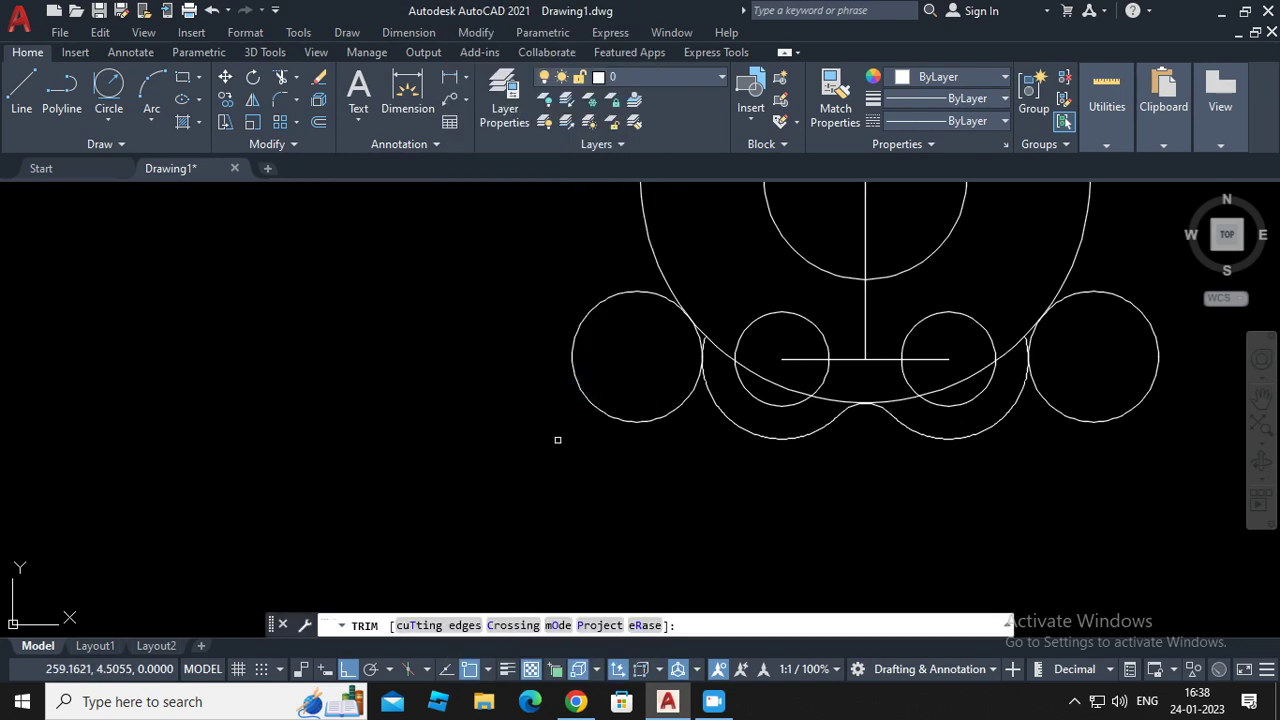
left_click(629, 420)
scroll(708, 384, "up", 3)
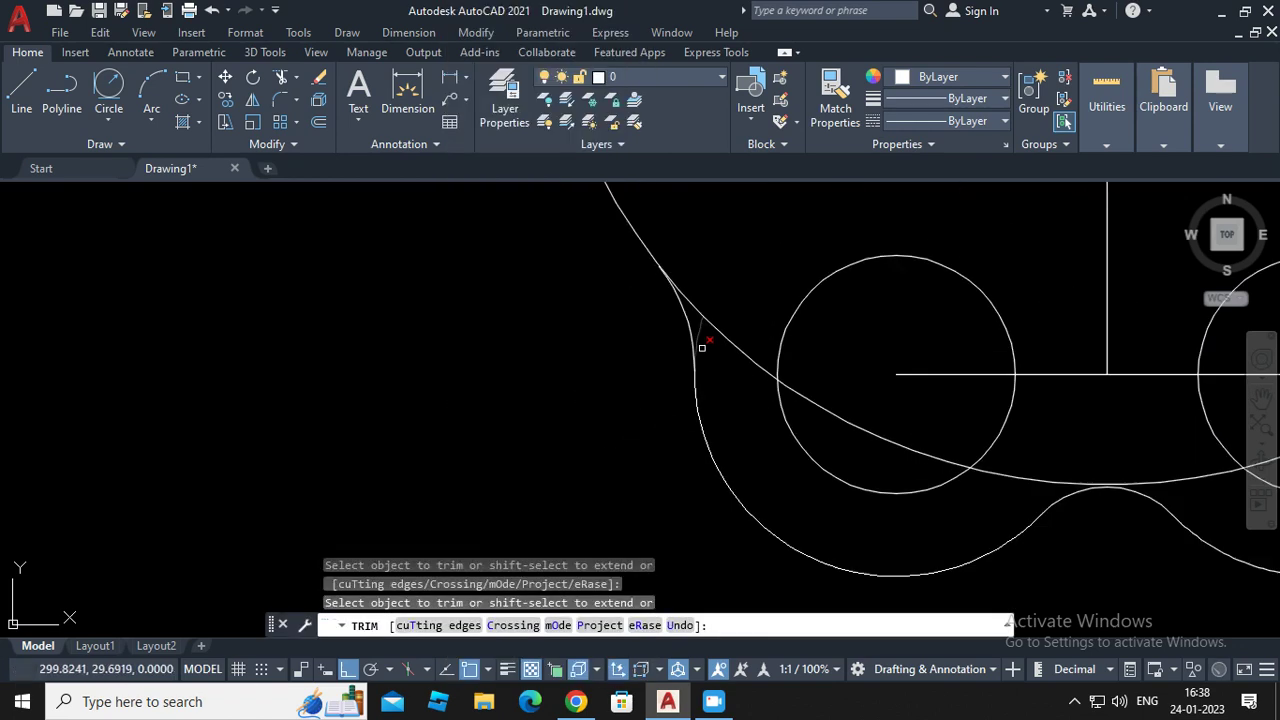
scroll(679, 413, "down", 5)
scroll(919, 411, "up", 2)
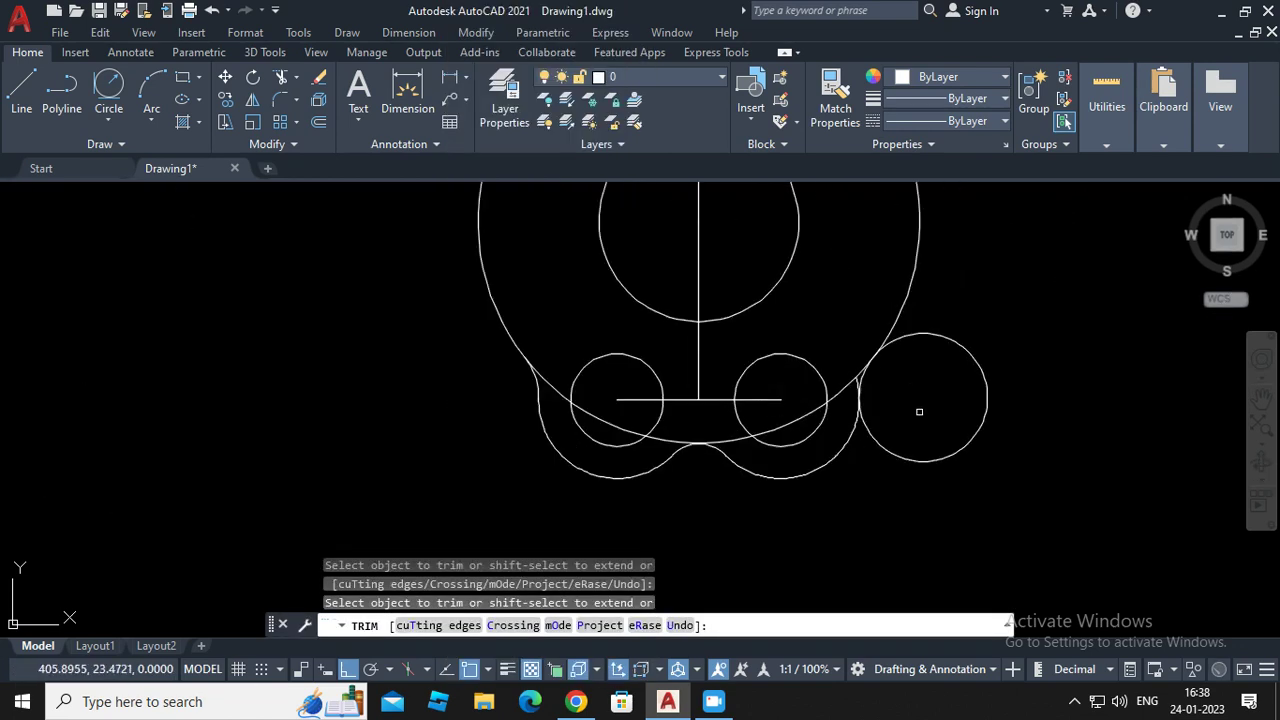
mouse_move(917, 455)
left_mouse_down()
mouse_move(861, 477)
mouse_move(900, 474)
left_mouse_up()
scroll(908, 417, "up", 4)
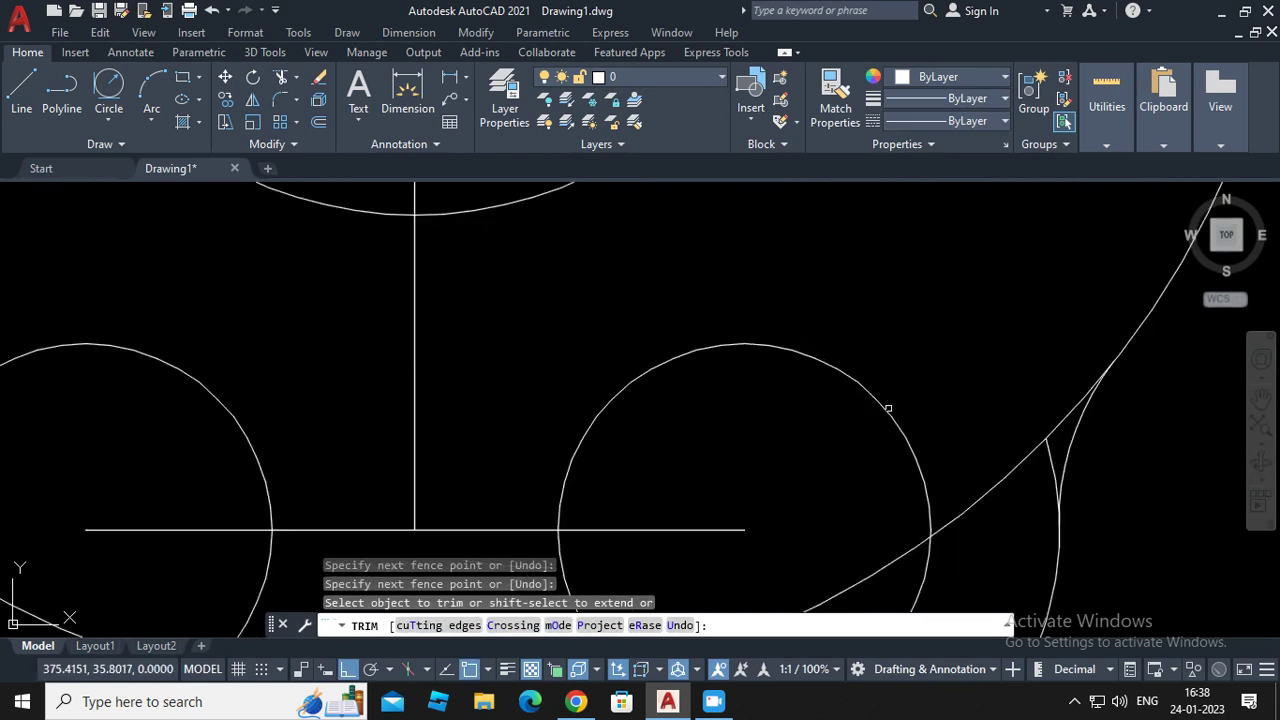
left_click(1049, 451)
scroll(971, 408, "down", 5)
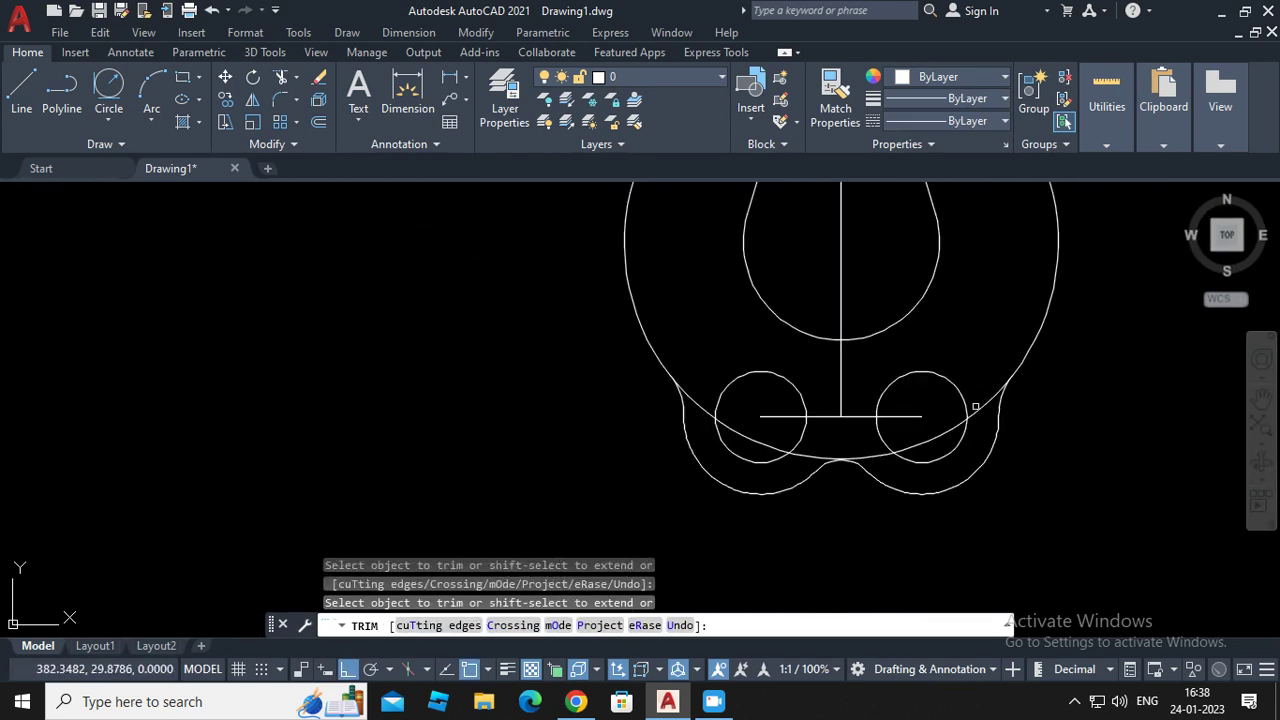
Trim away the bottom portion of the 62-radius circle that crosses the two lower holes
left_click(700, 400)
left_click(763, 437)
left_click(807, 459)
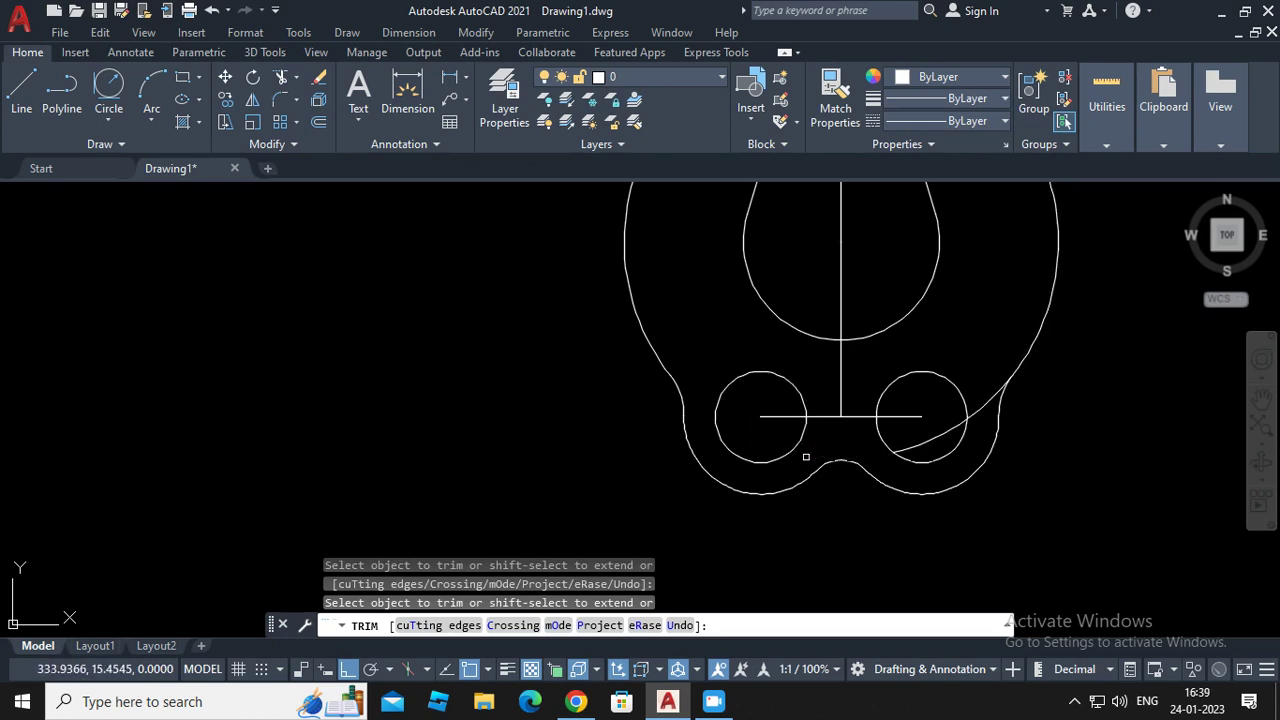
left_click(894, 451)
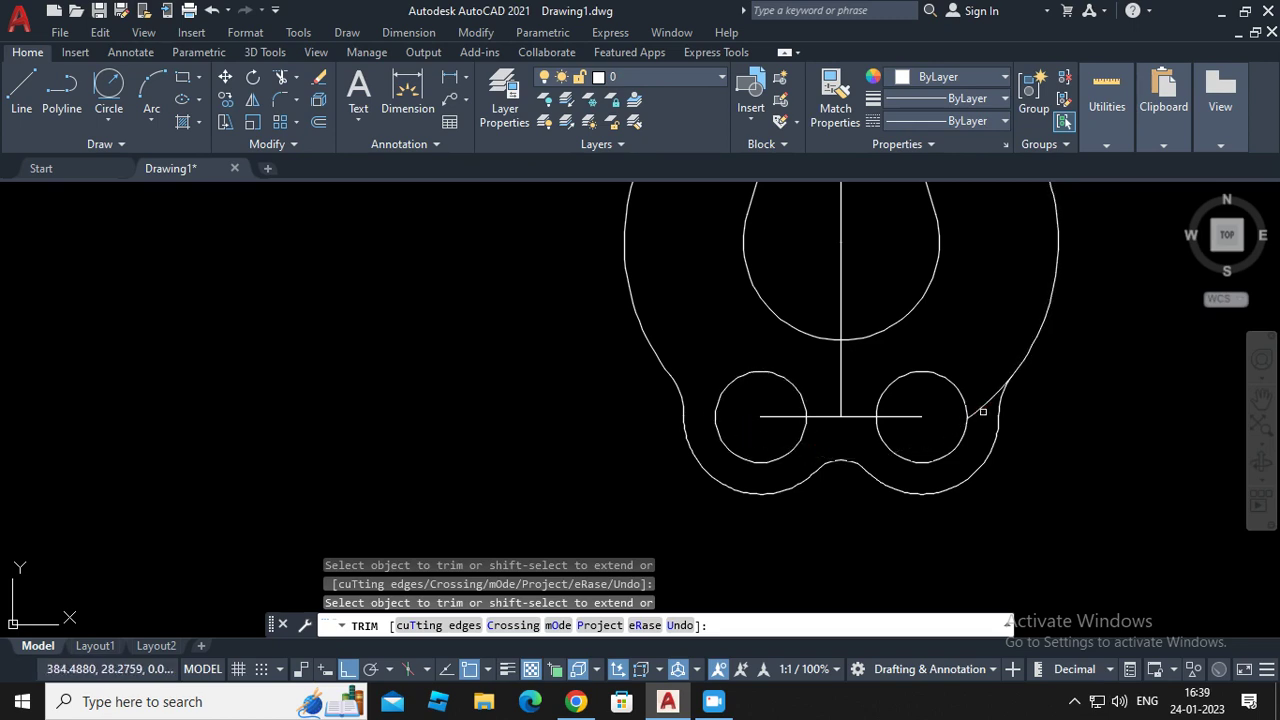
key("Return")
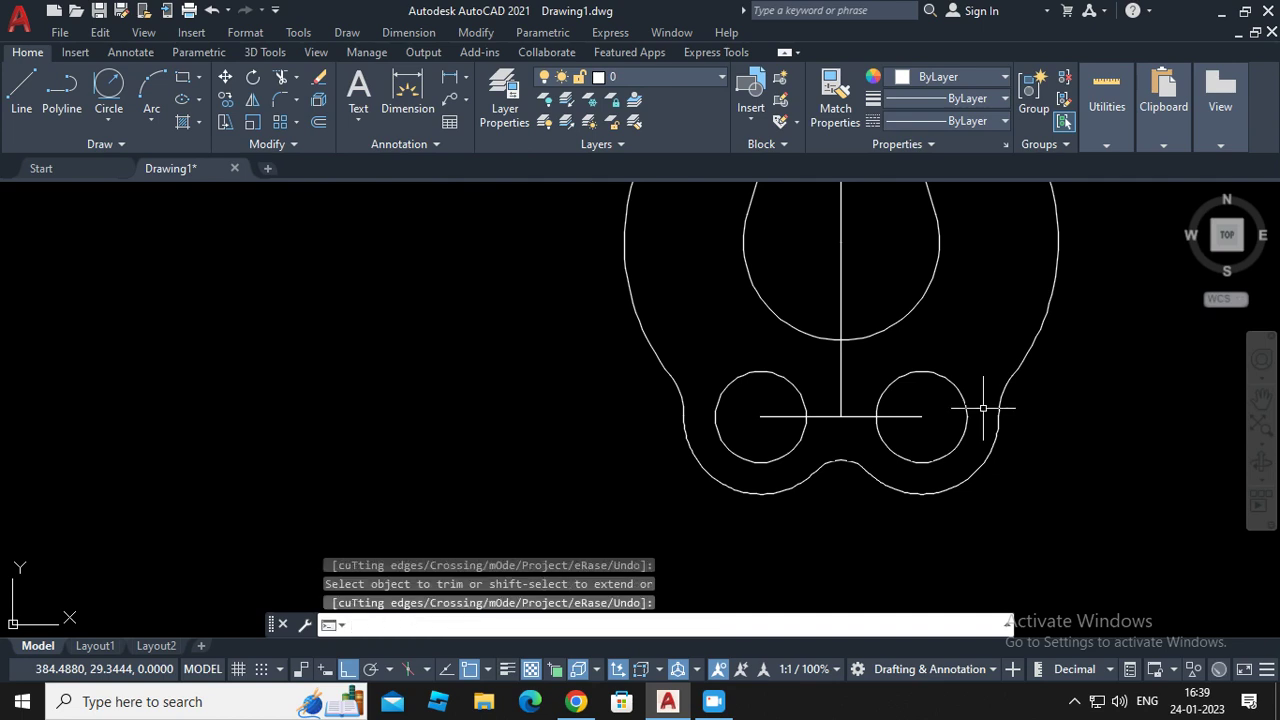
Draw a vertical line 60 long downwards in the empty area to the right of the second part
scroll(983, 408, "down", 5)
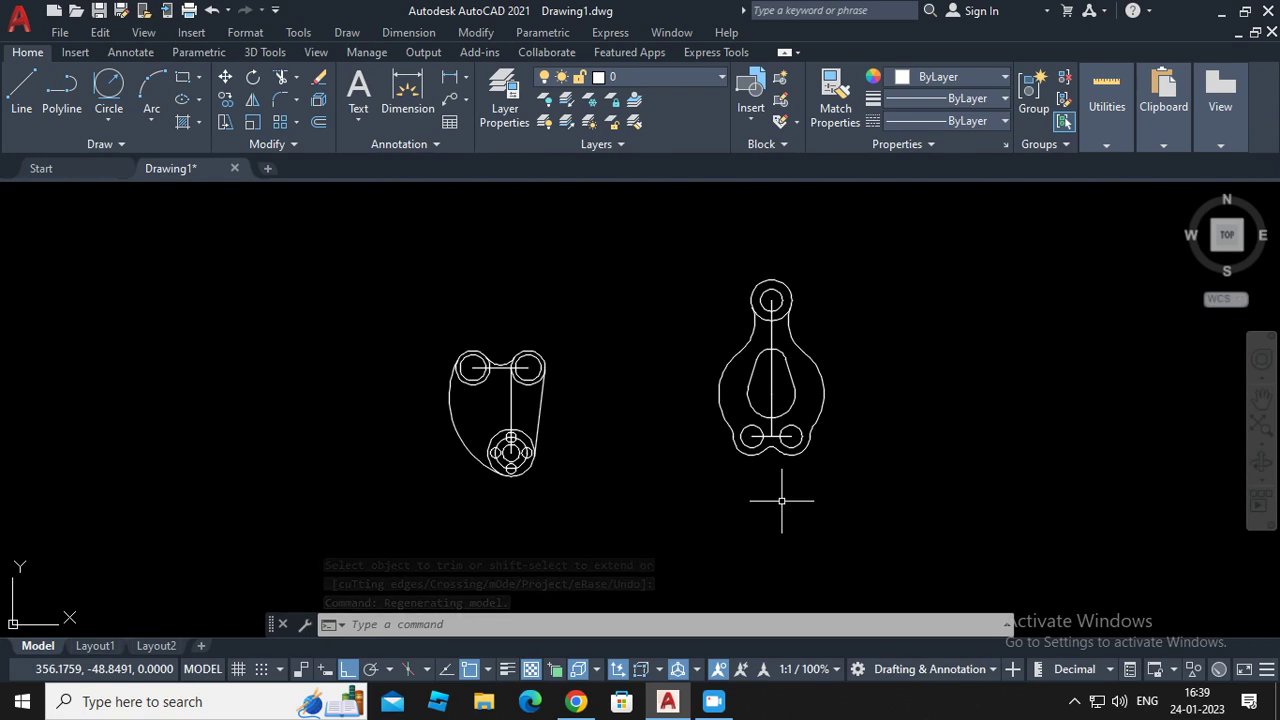
middle_click_drag(597, 305, 517, 320)
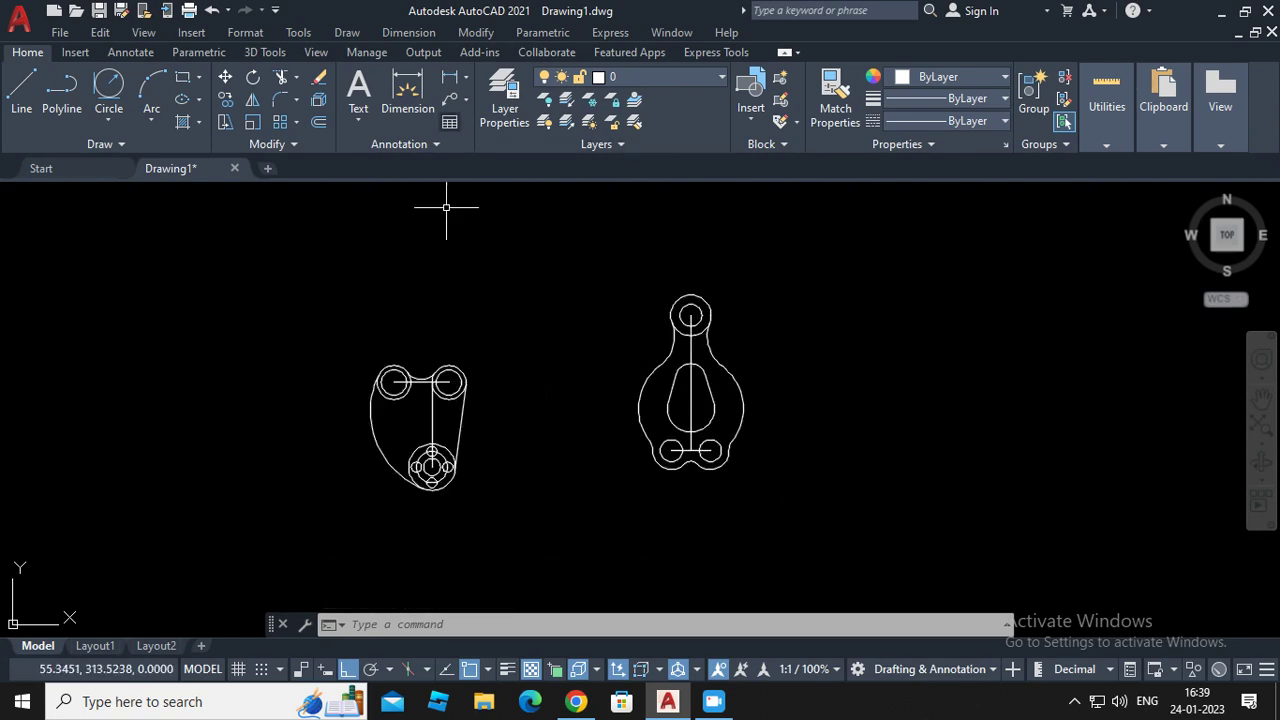
key("alt")
key("Right")
key("Down")
key("Down")
key("Escape")
key("Left")
key("Left")
key("Down")
key("Down")
key("Down")
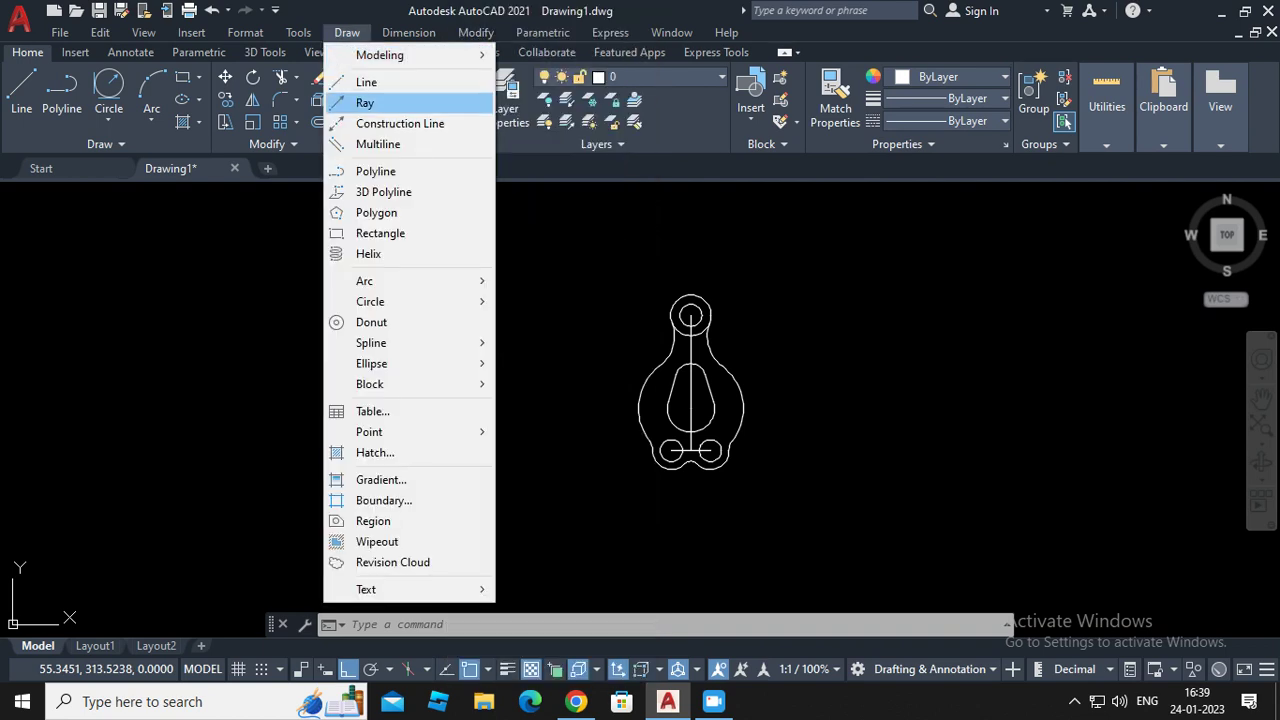
key("Up")
key("Return")
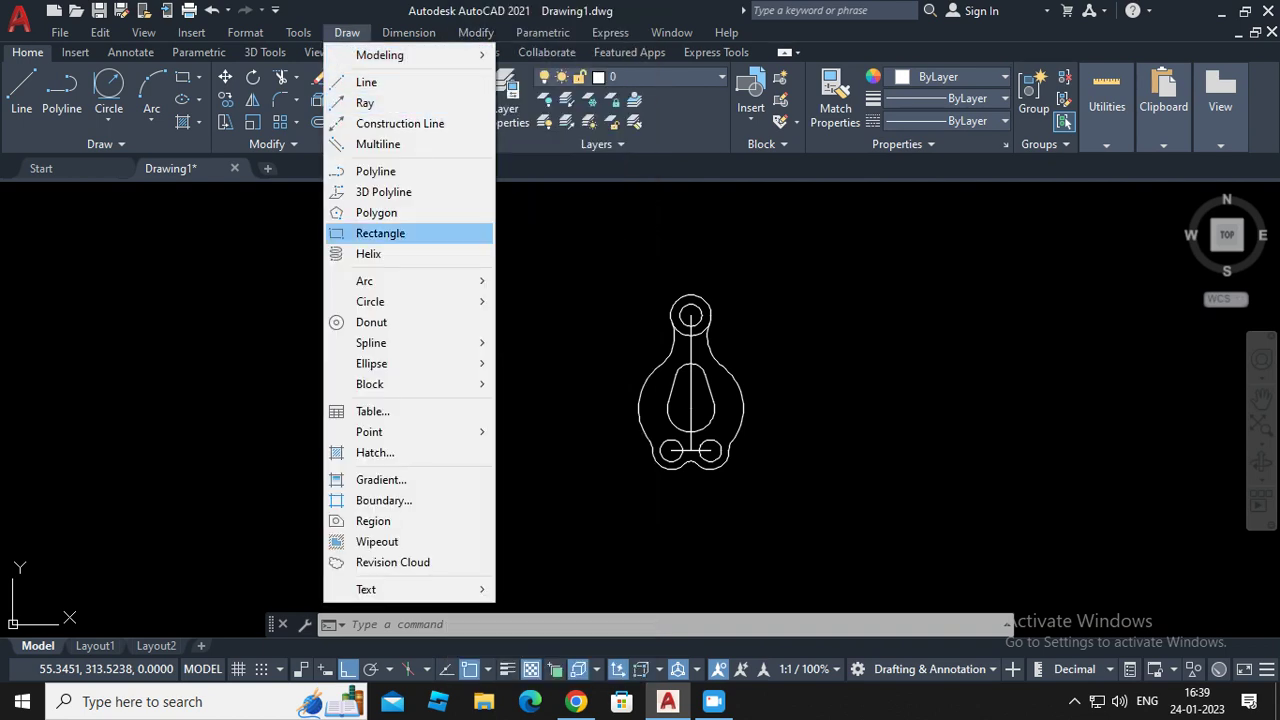
left_click(939, 330)
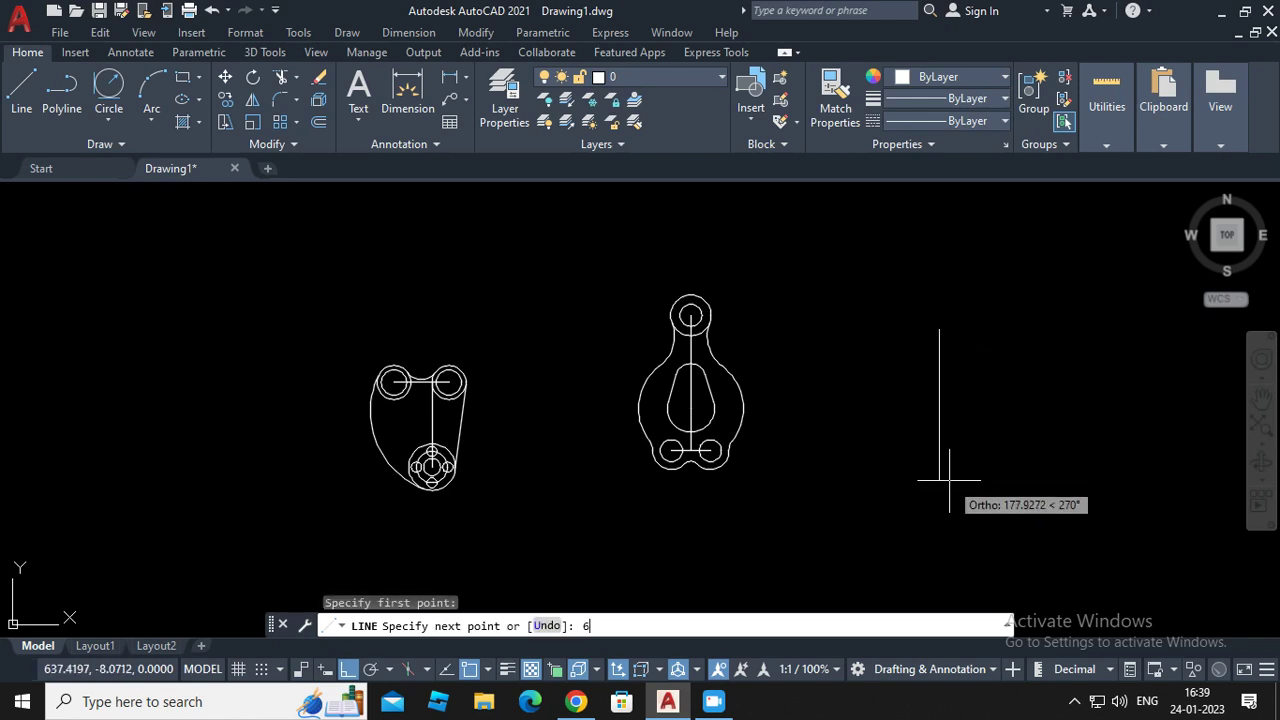
key("Return")
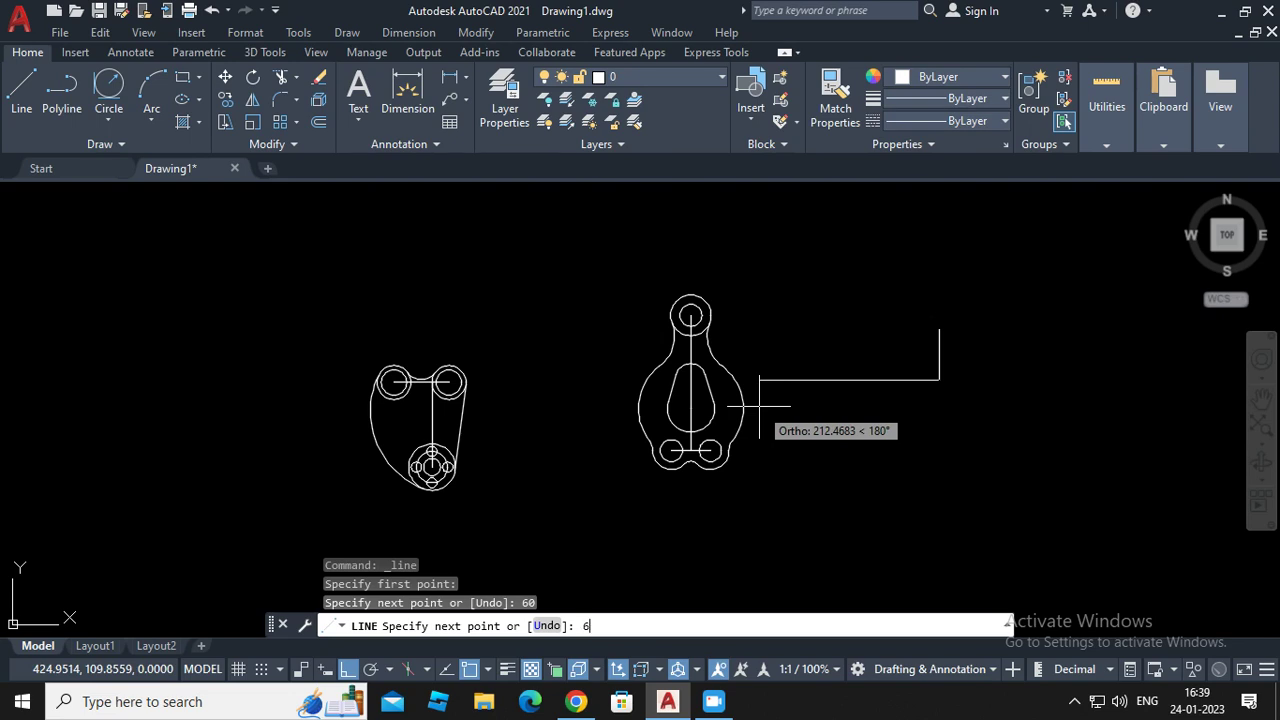
Continue the line horizontally to the left from the vertical line's lower end with a 60-long segment followed by a 30-long segment
type("60")
key("Return")
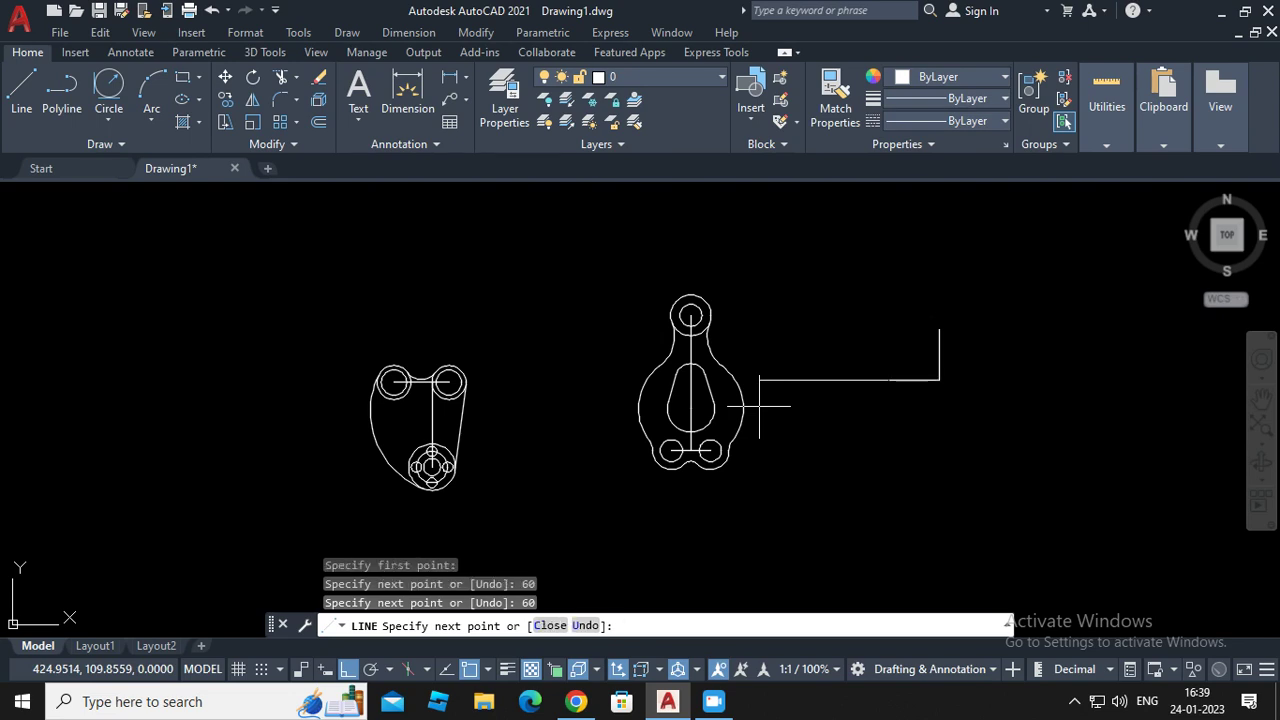
type("30")
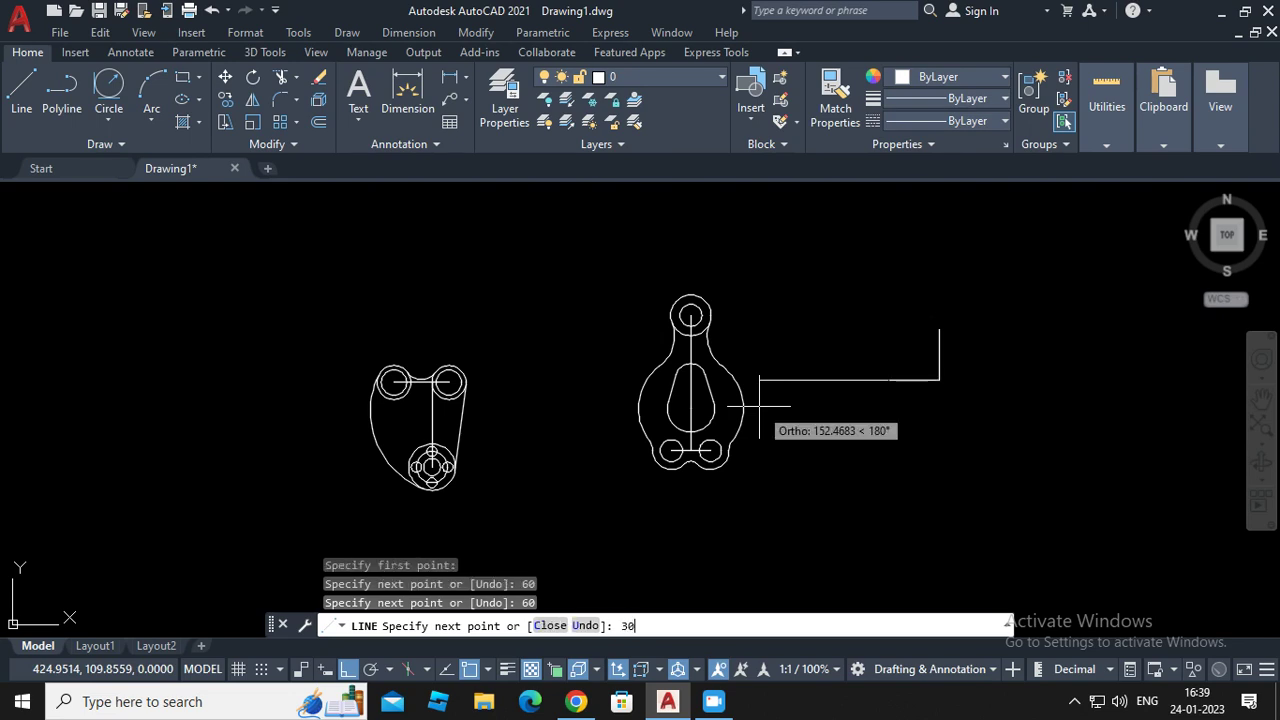
key("Return")
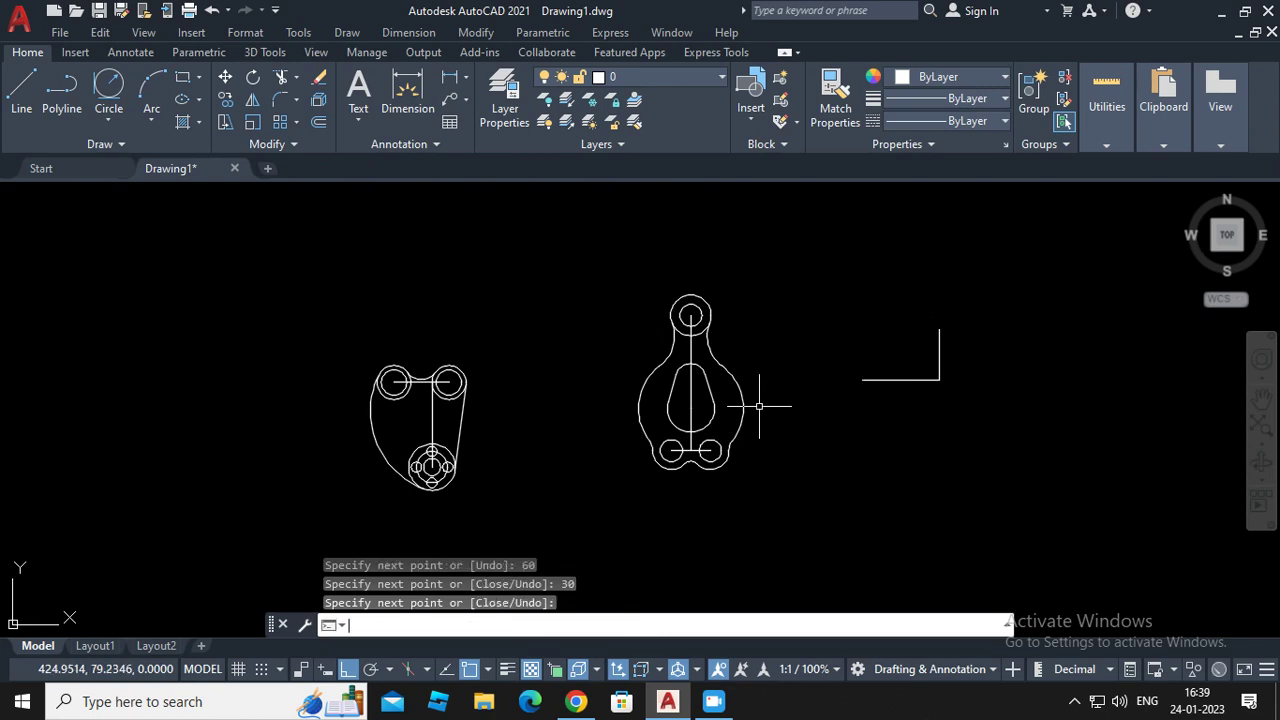
key("Return")
scroll(977, 357, "up", 4)
left_click(800, 407)
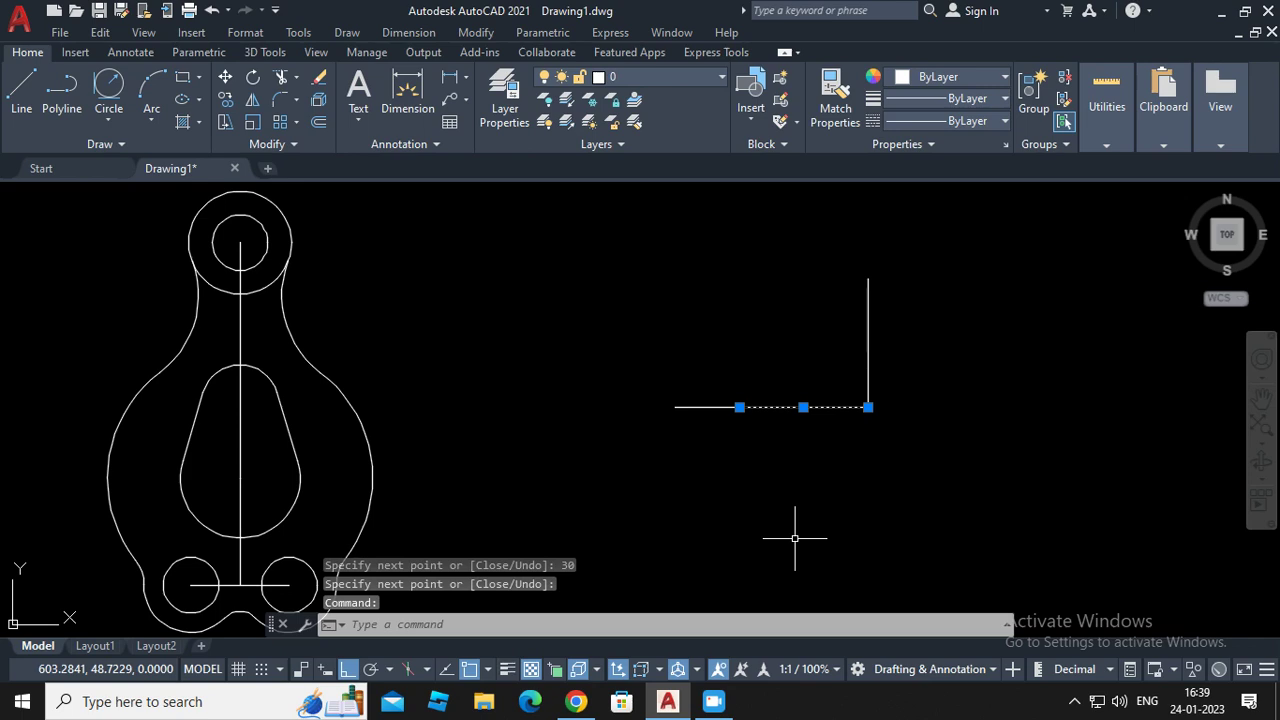
key("Escape")
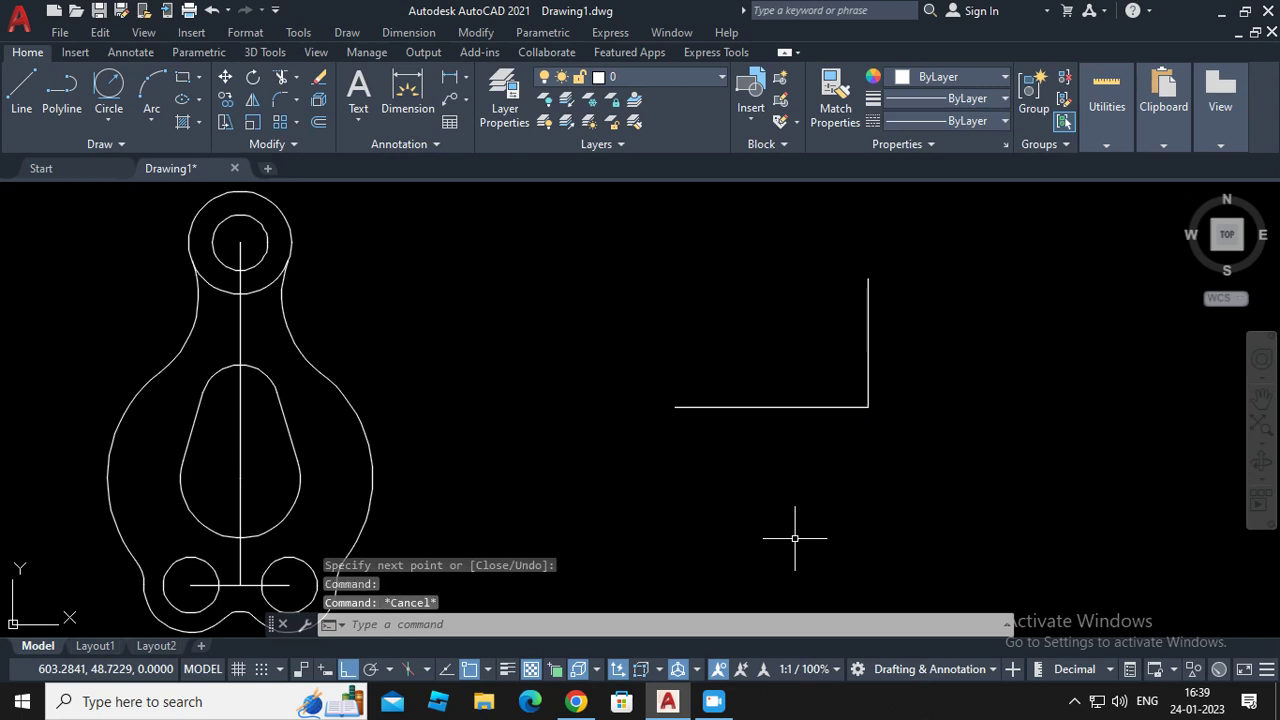
left_click(700, 407)
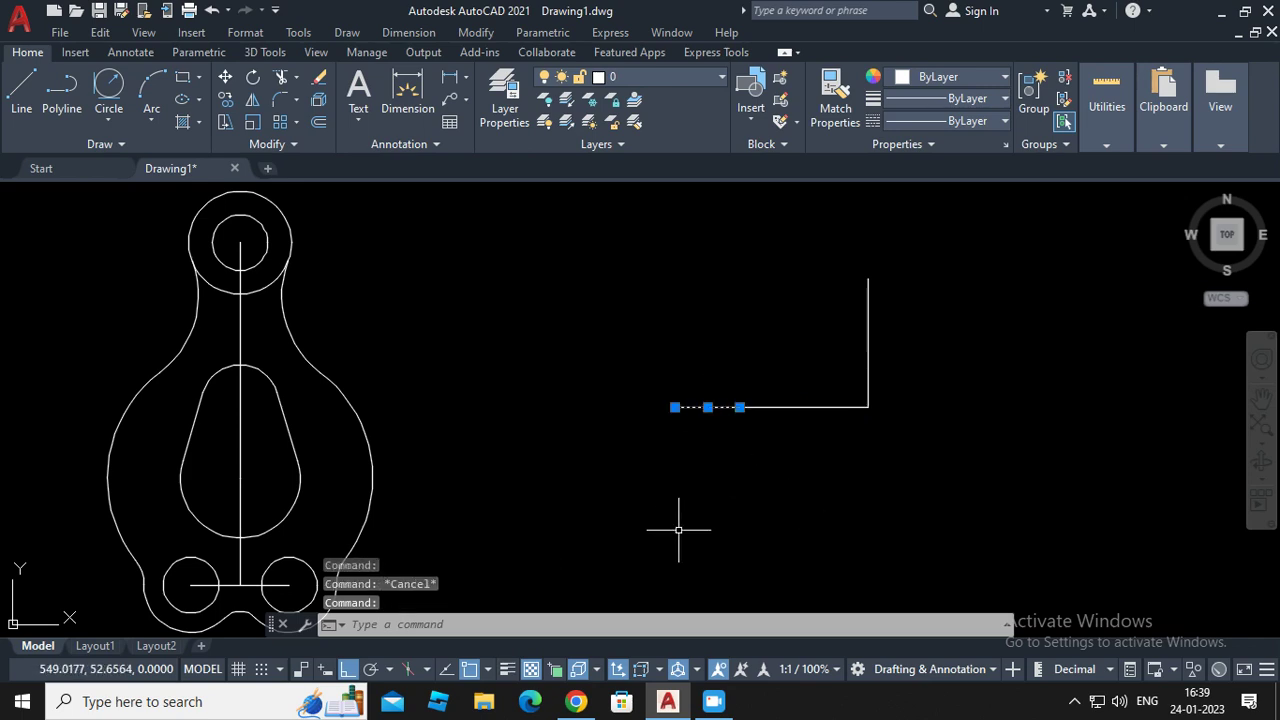
key("Escape")
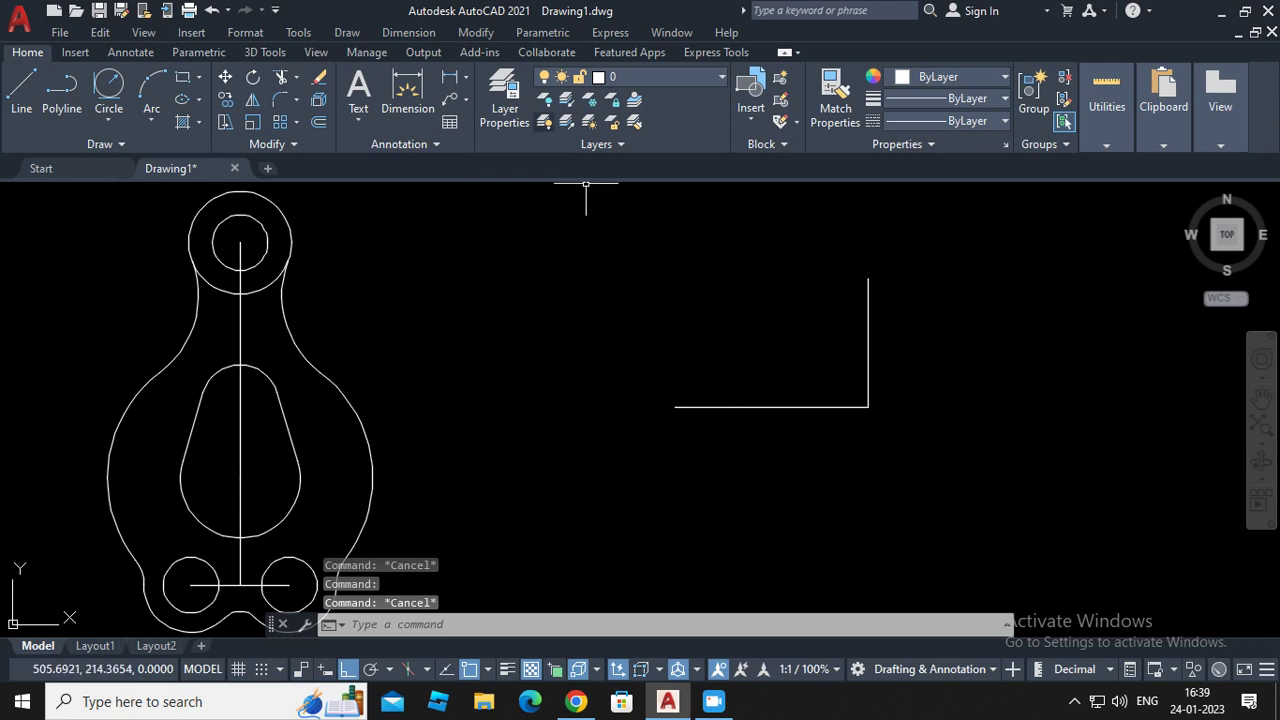
Offset both lower horizontal segments of the third part upward by 60
left_click(476, 32)
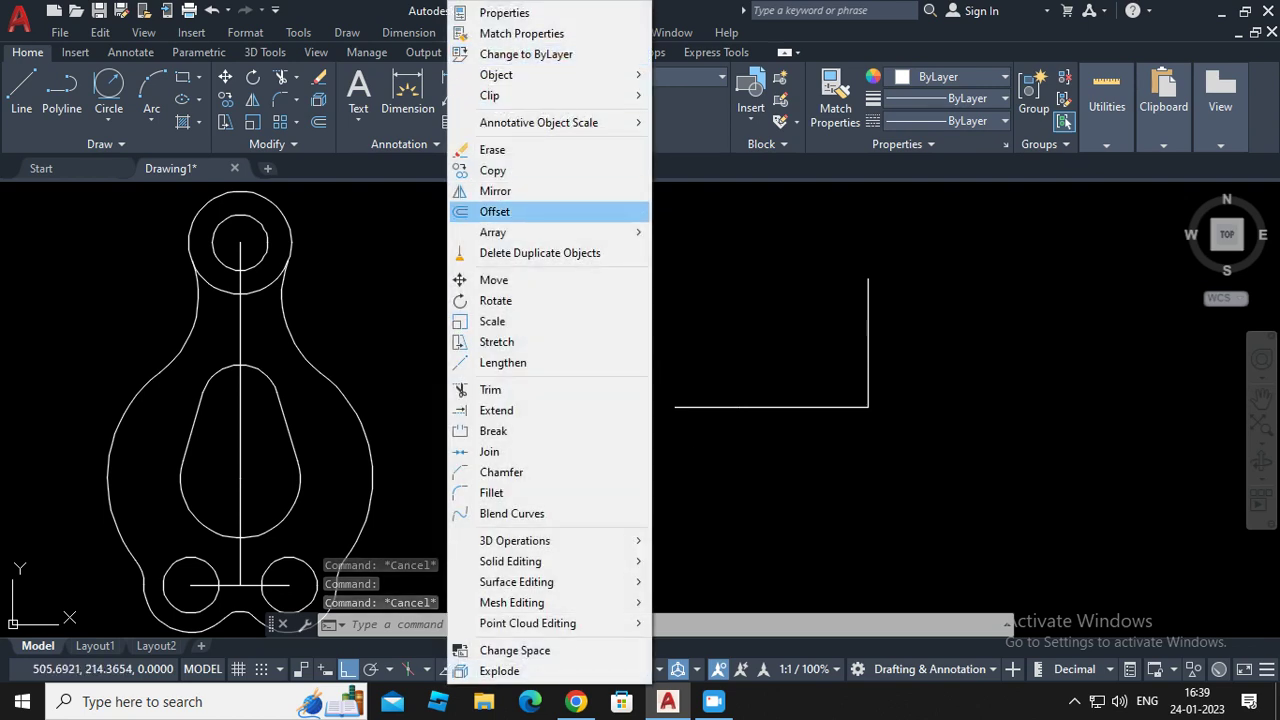
left_click(495, 211)
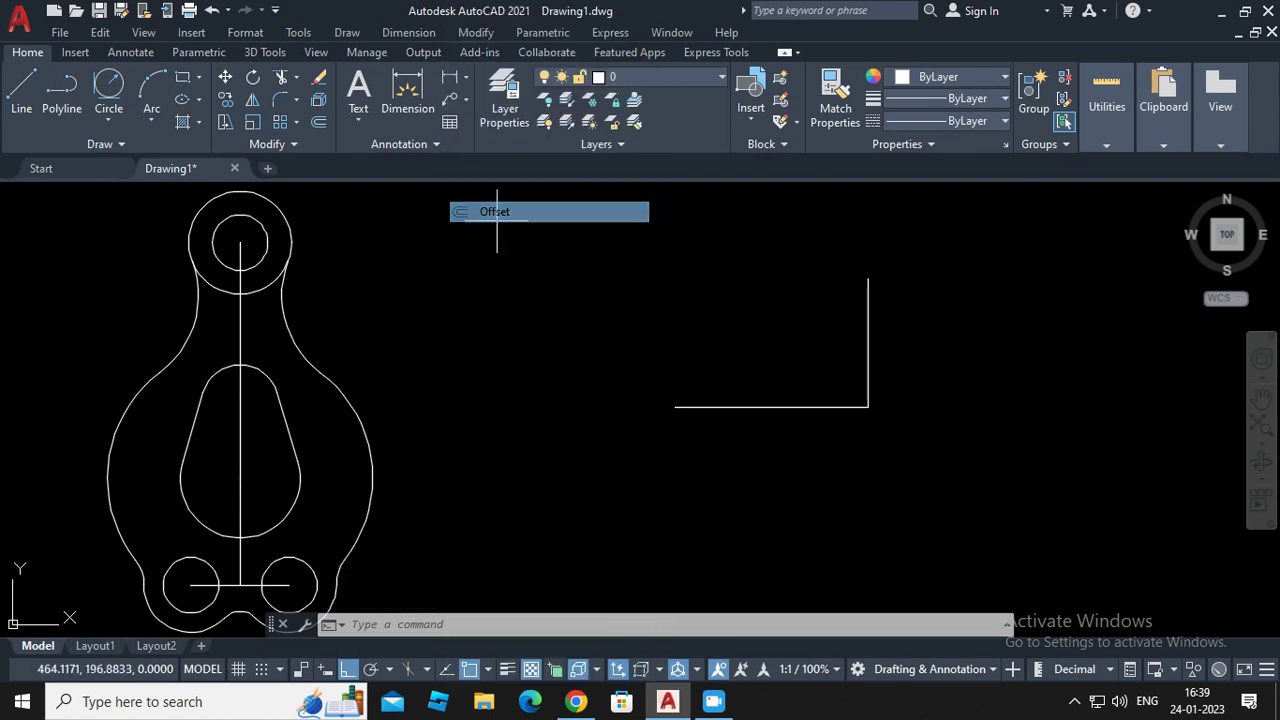
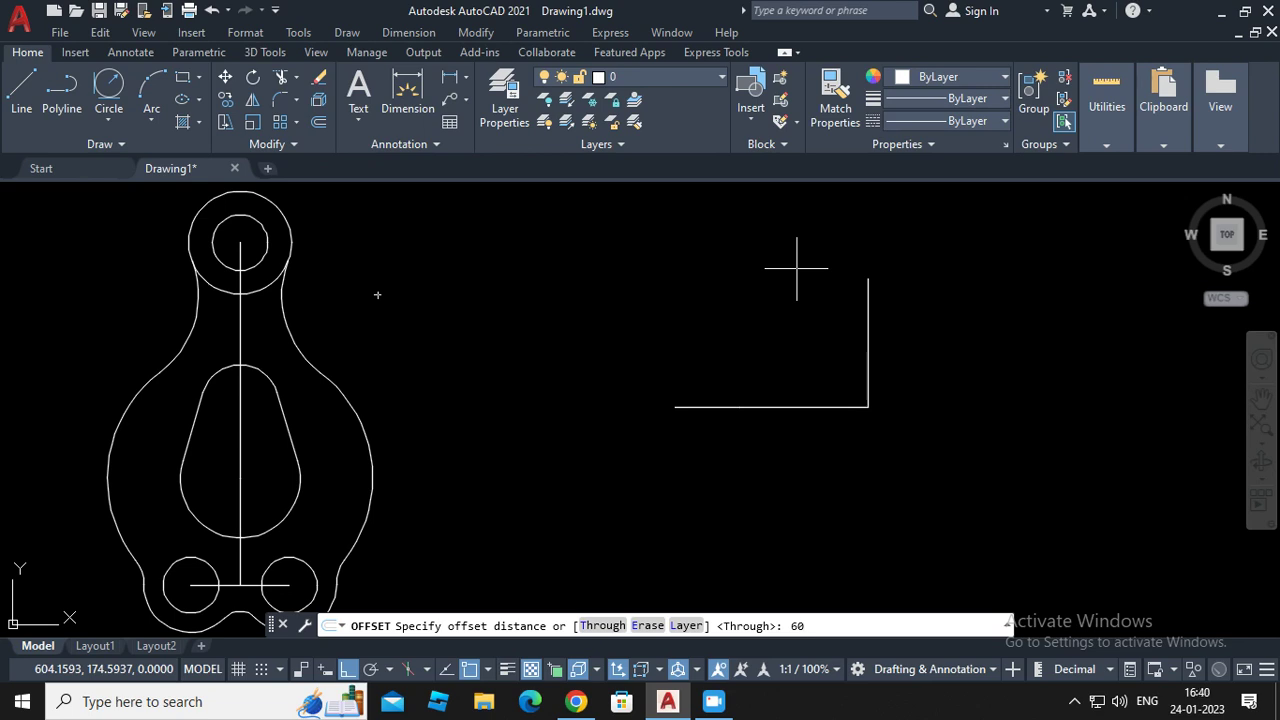
key("Return")
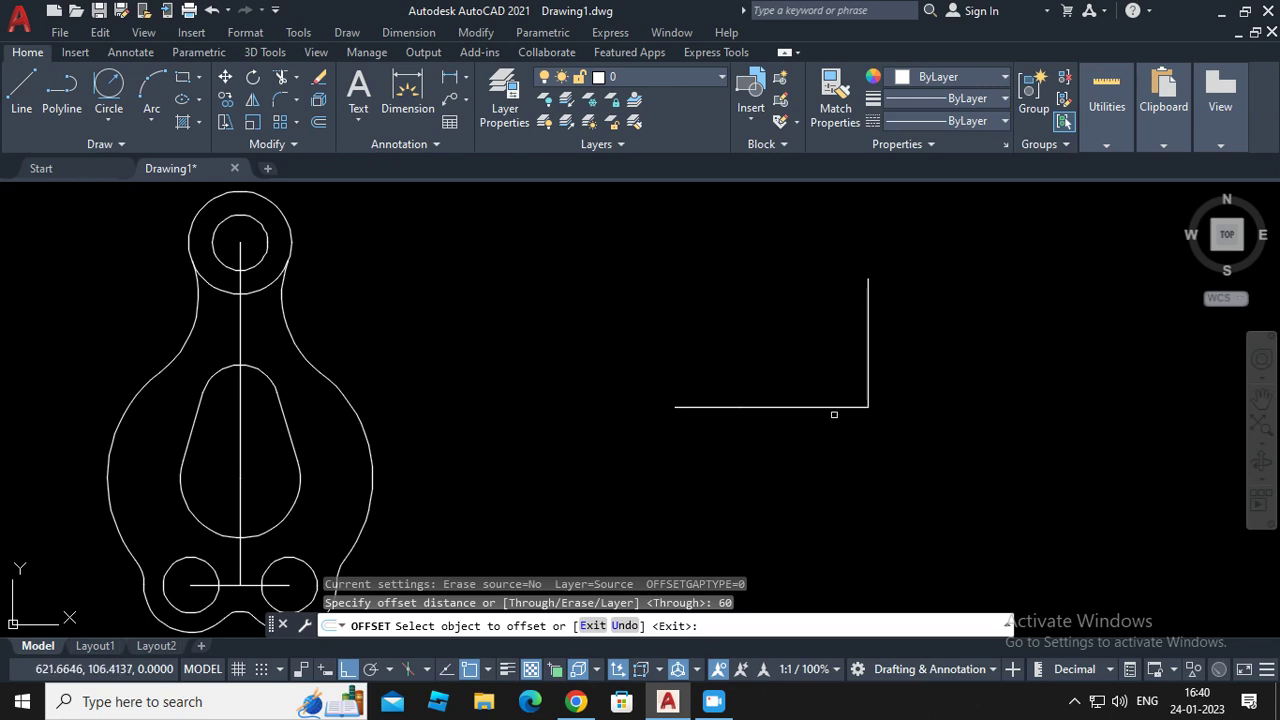
left_click(830, 406)
left_click(819, 327)
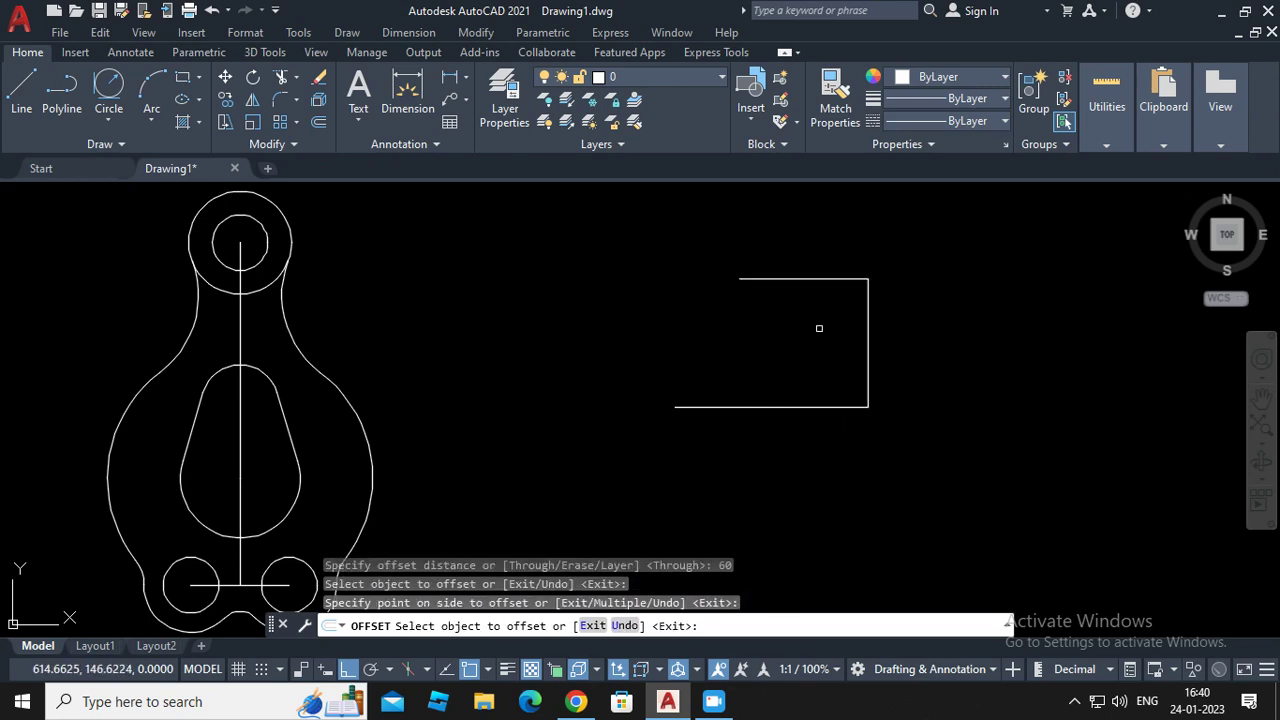
left_click(702, 407)
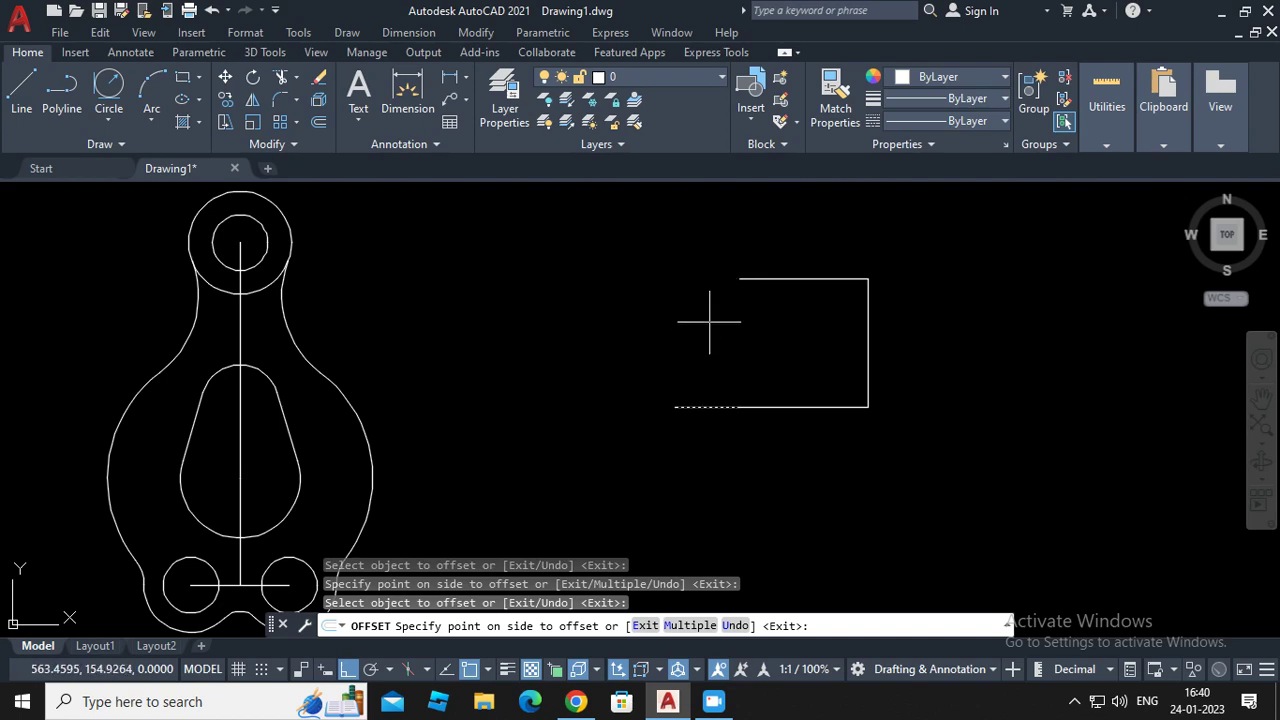
left_click(719, 203)
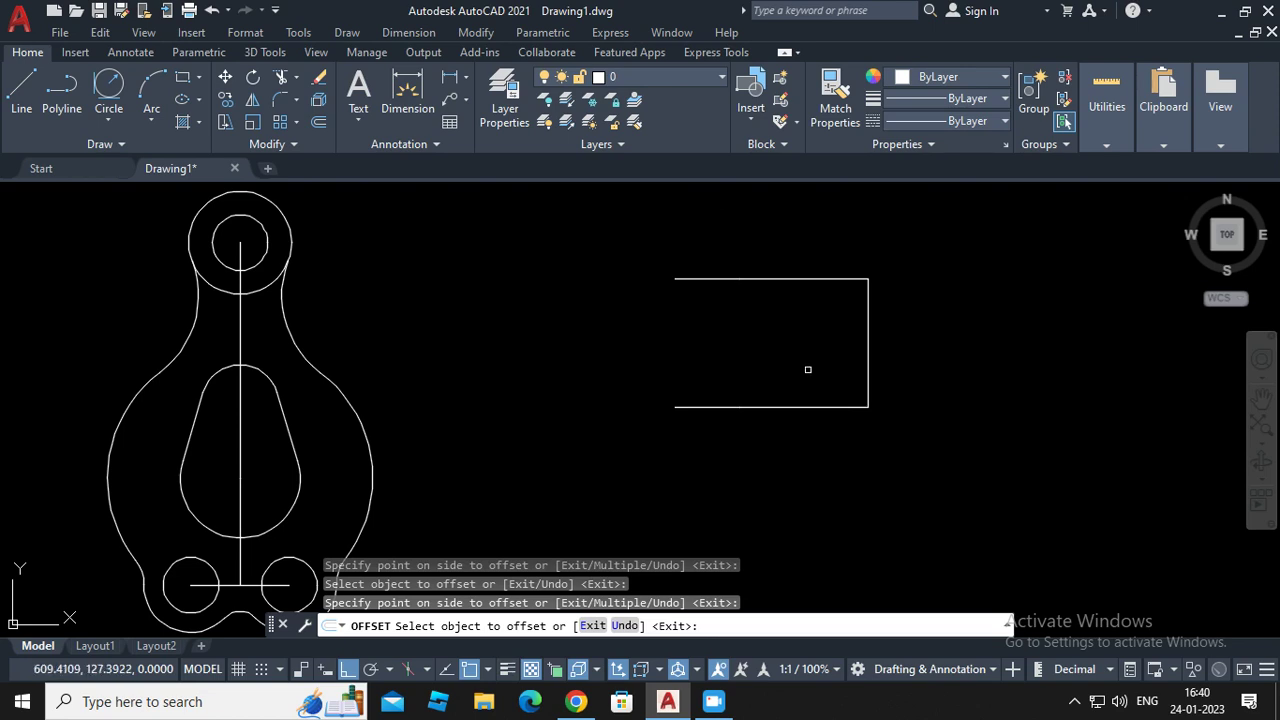
key("Return")
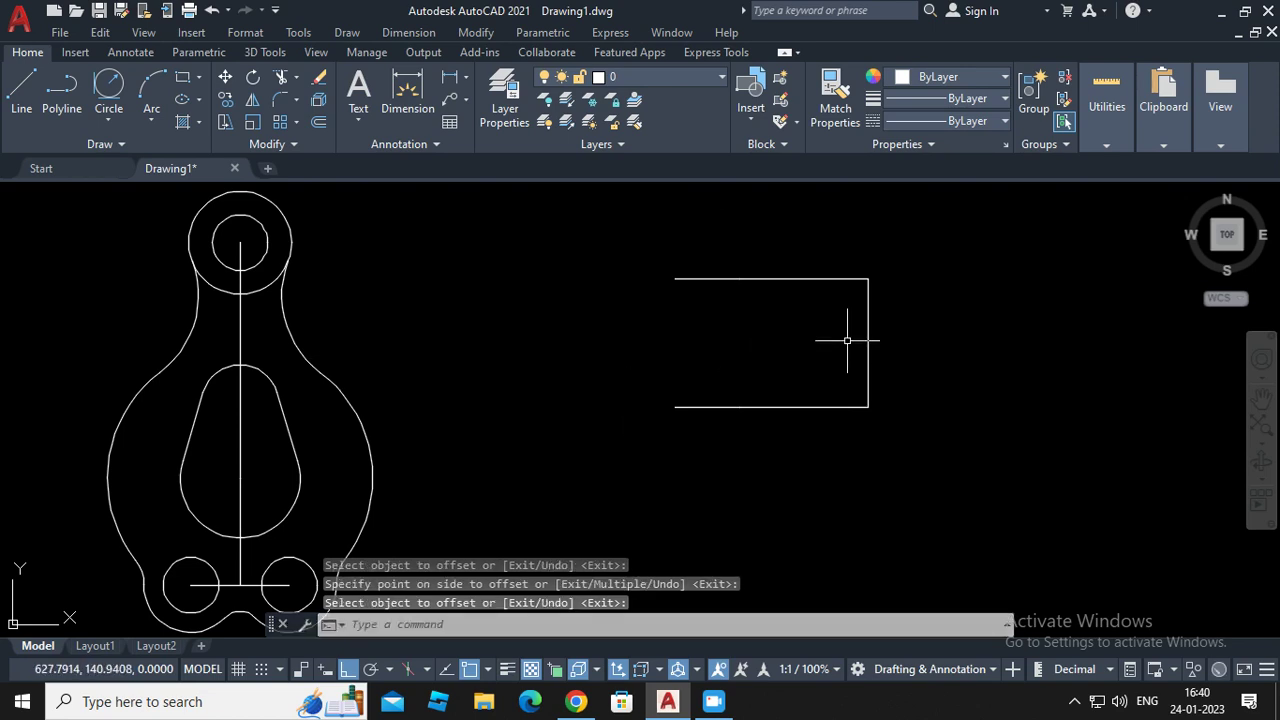
Offset the third part's right vertical line 60 to the left
right_click(667, 184)
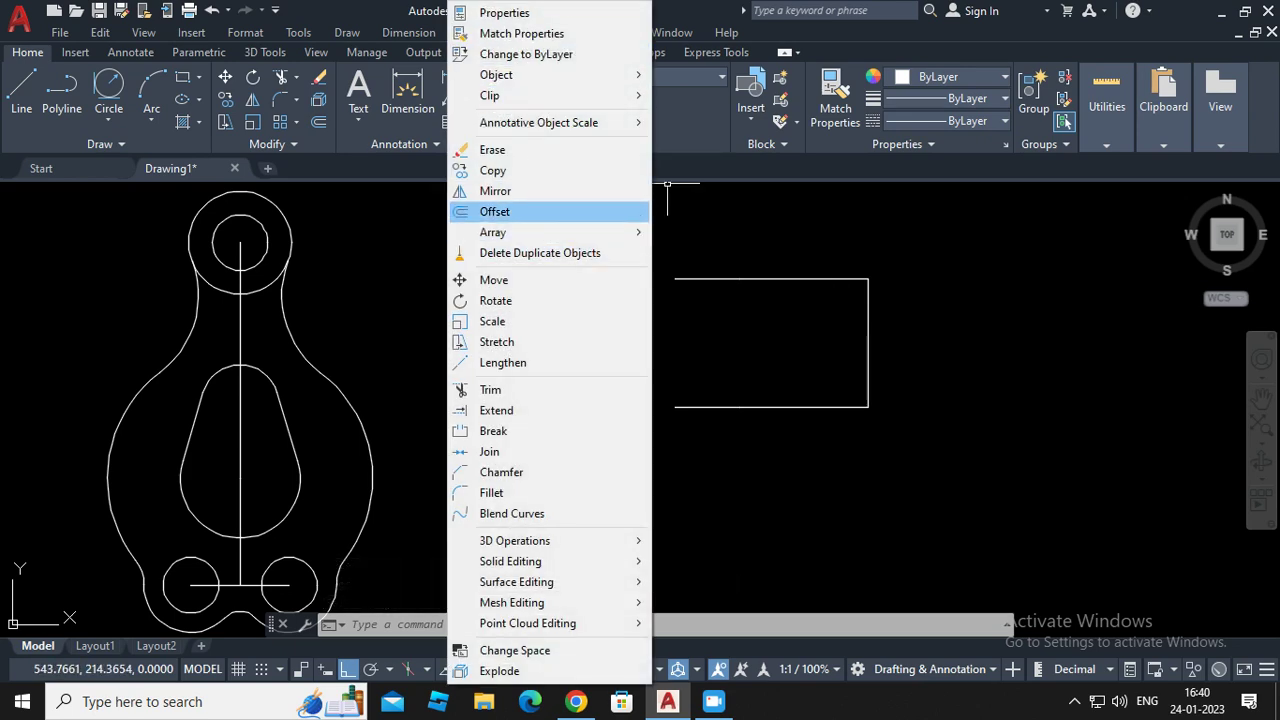
left_click(594, 211)
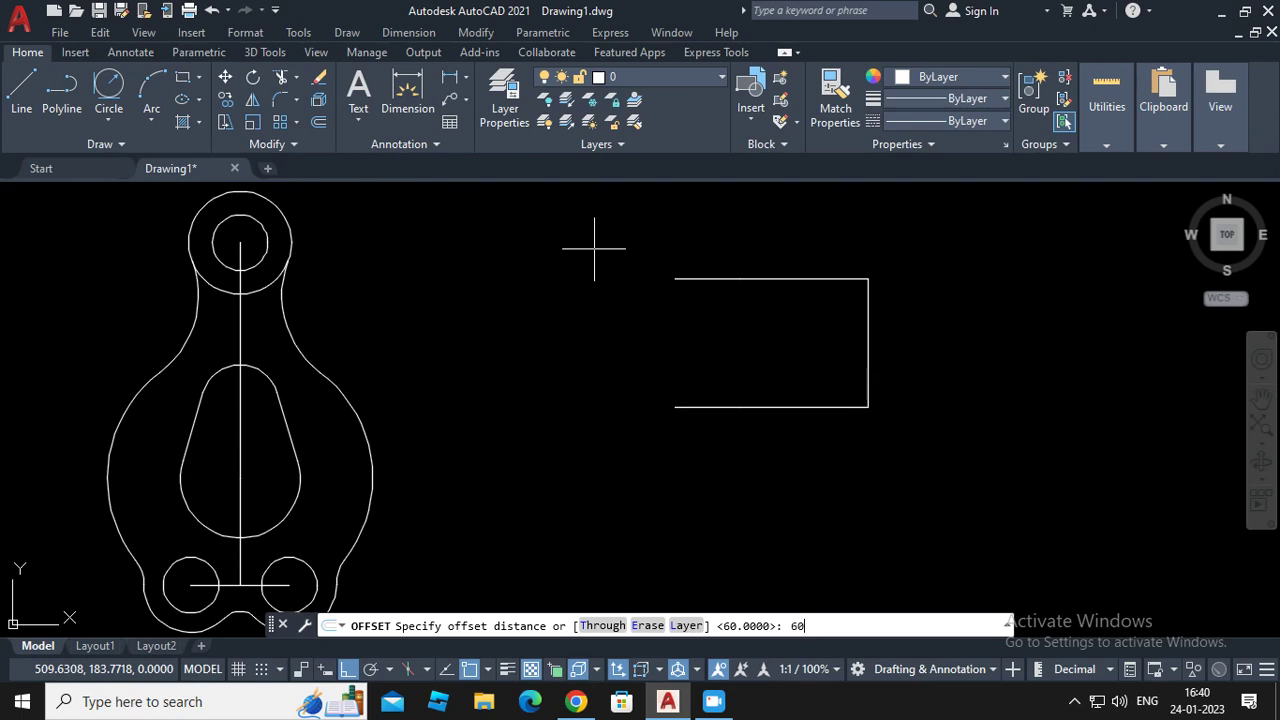
type("60")
key("Return")
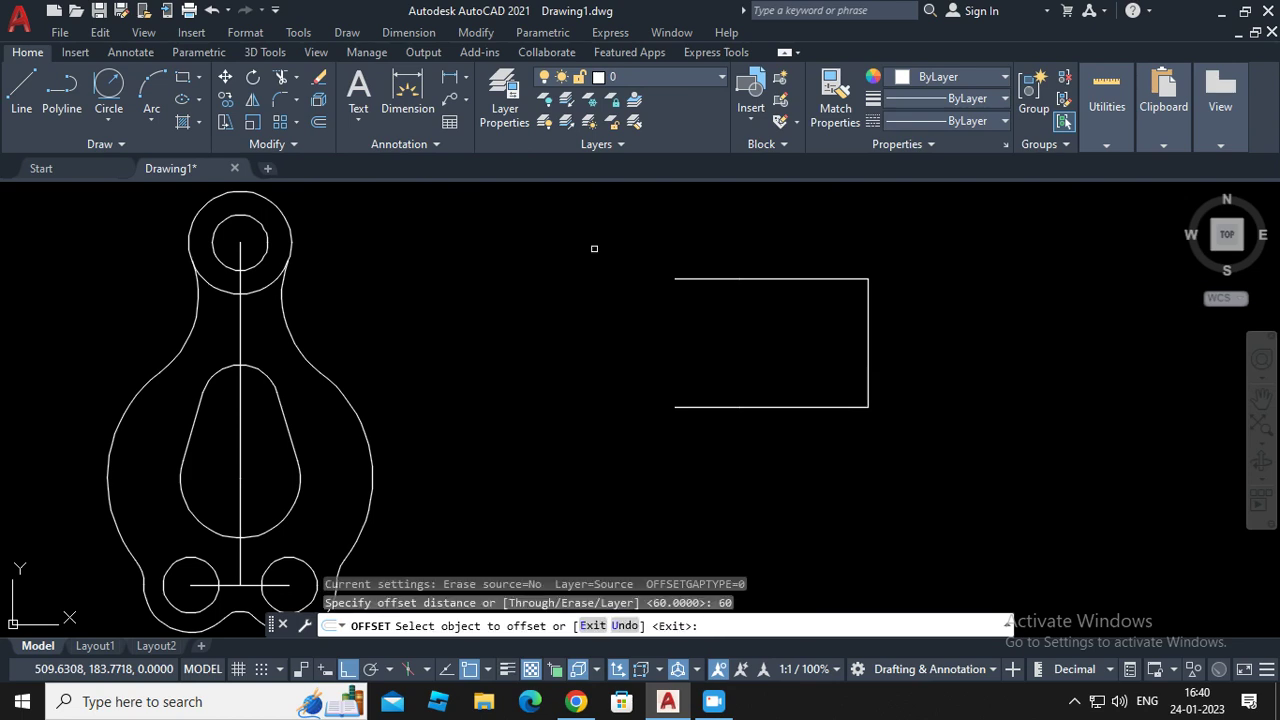
left_click(867, 347)
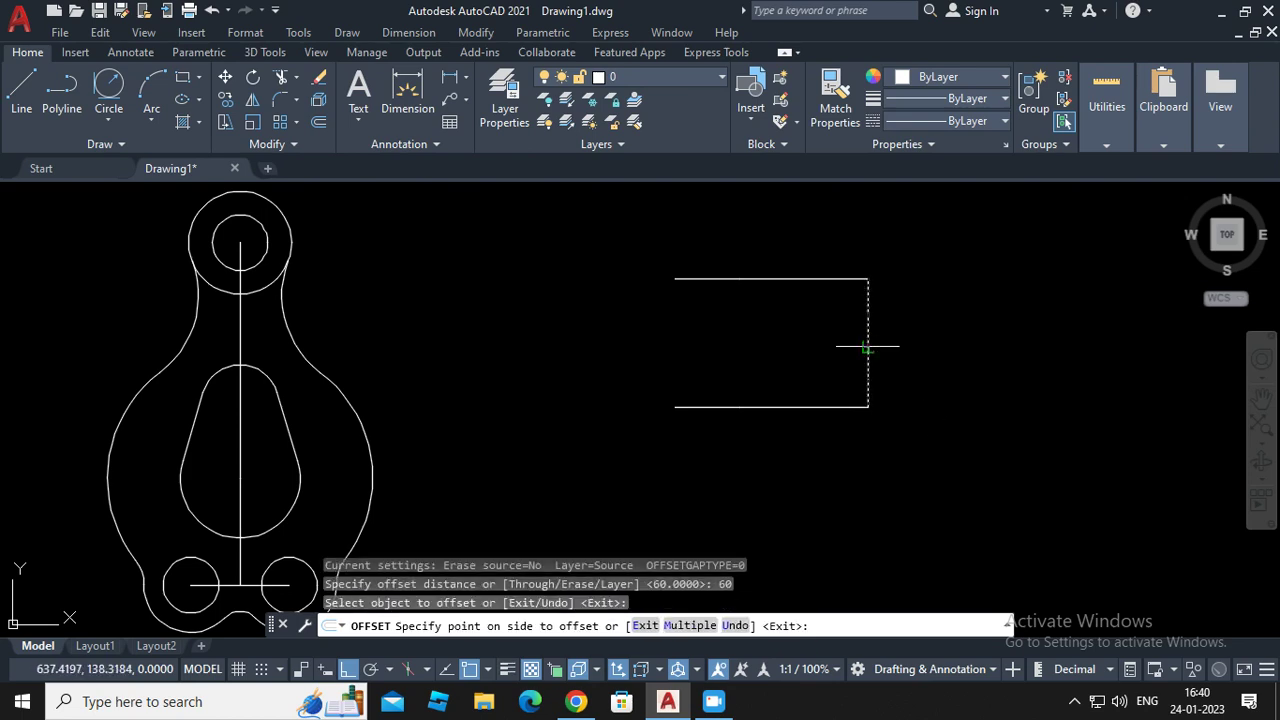
left_click(559, 346)
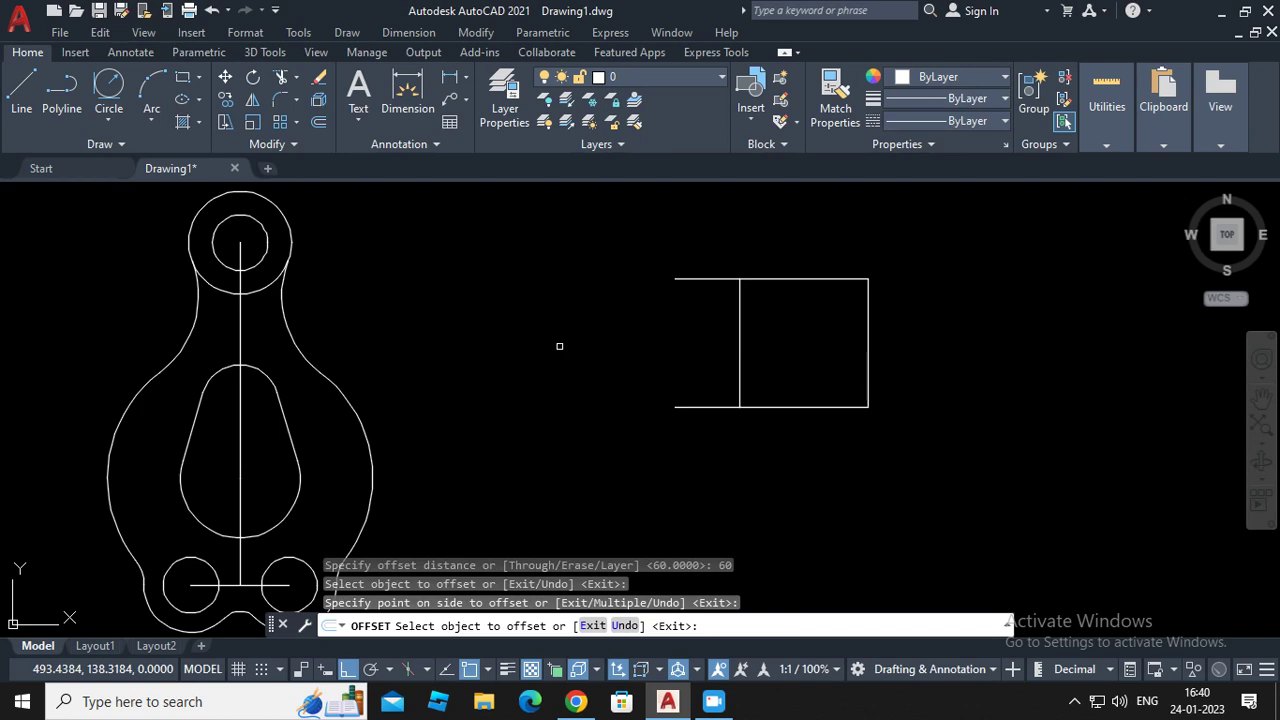
left_click(739, 349)
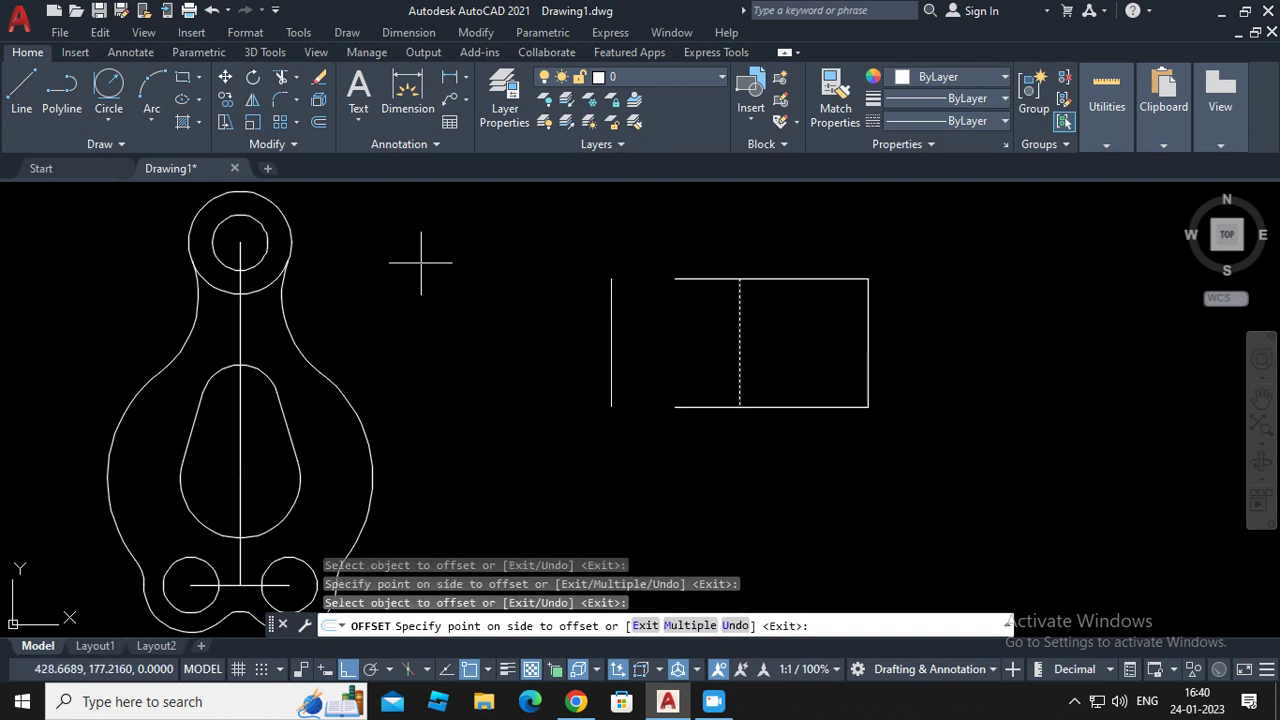
key("Escape")
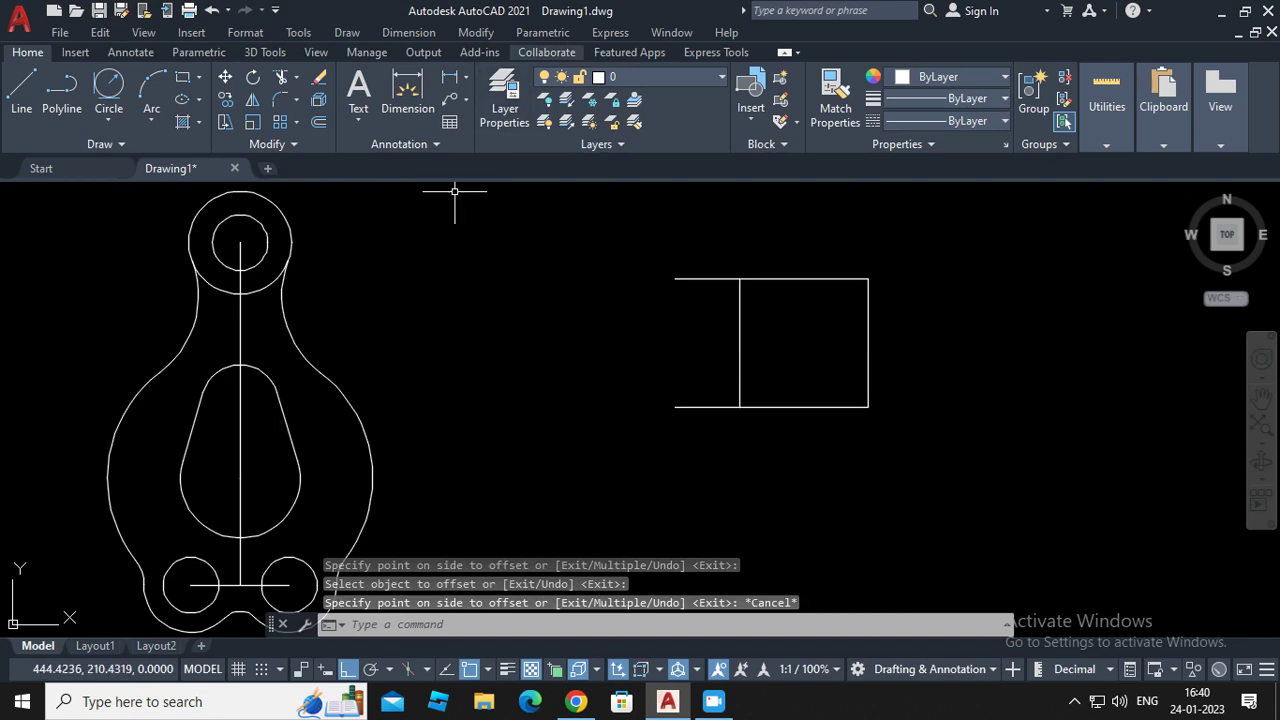
Offset the inner vertical line 30 to the left and the longer upper horizontal segment 30 downward
left_click(476, 32)
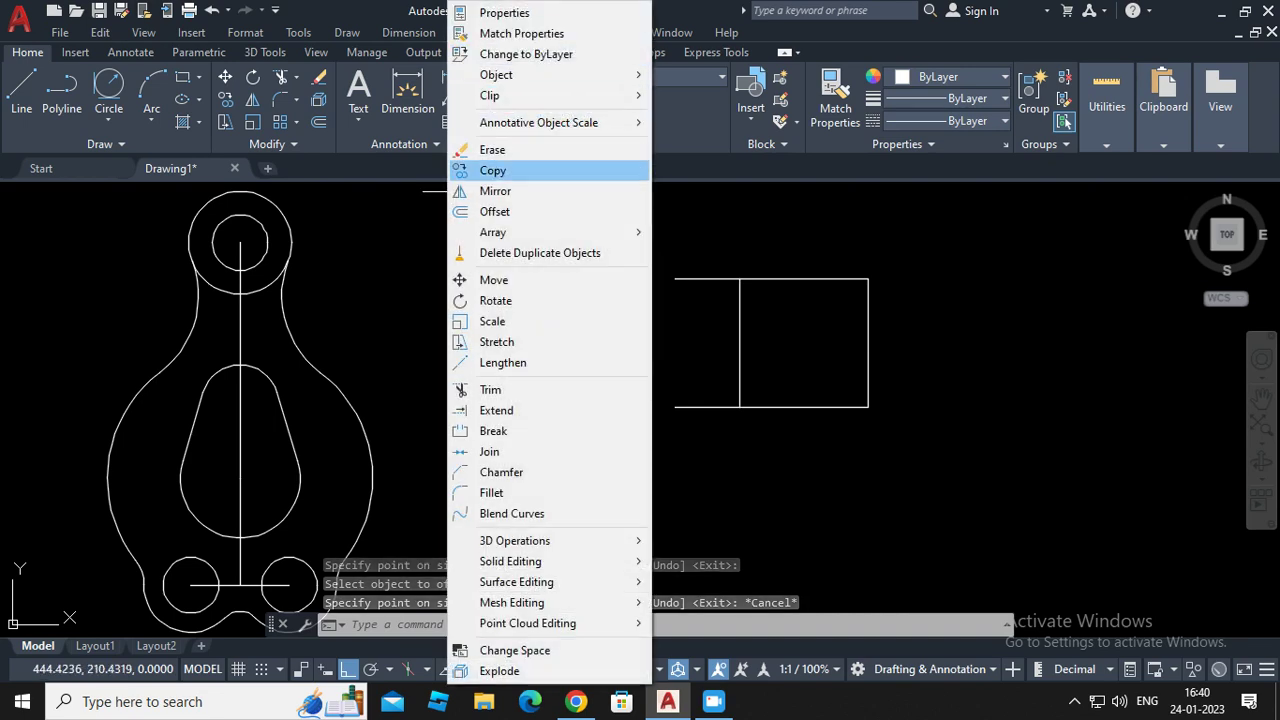
left_click(490, 212)
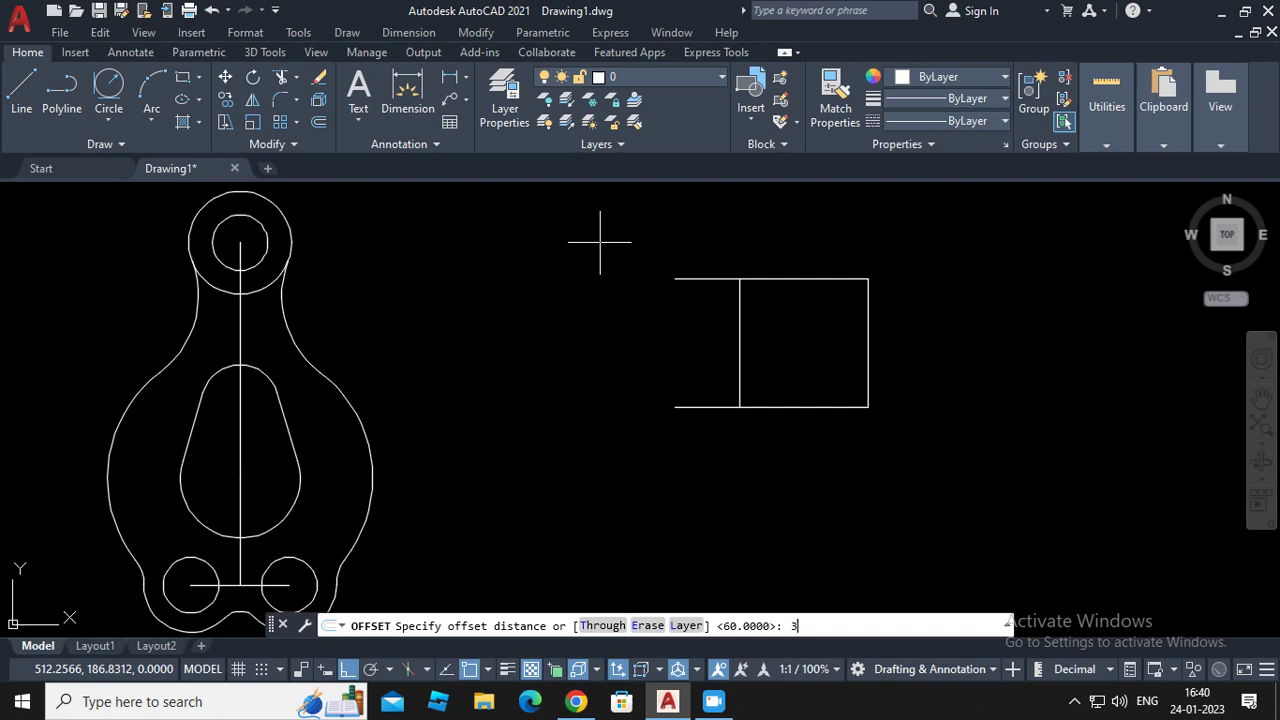
key("Return")
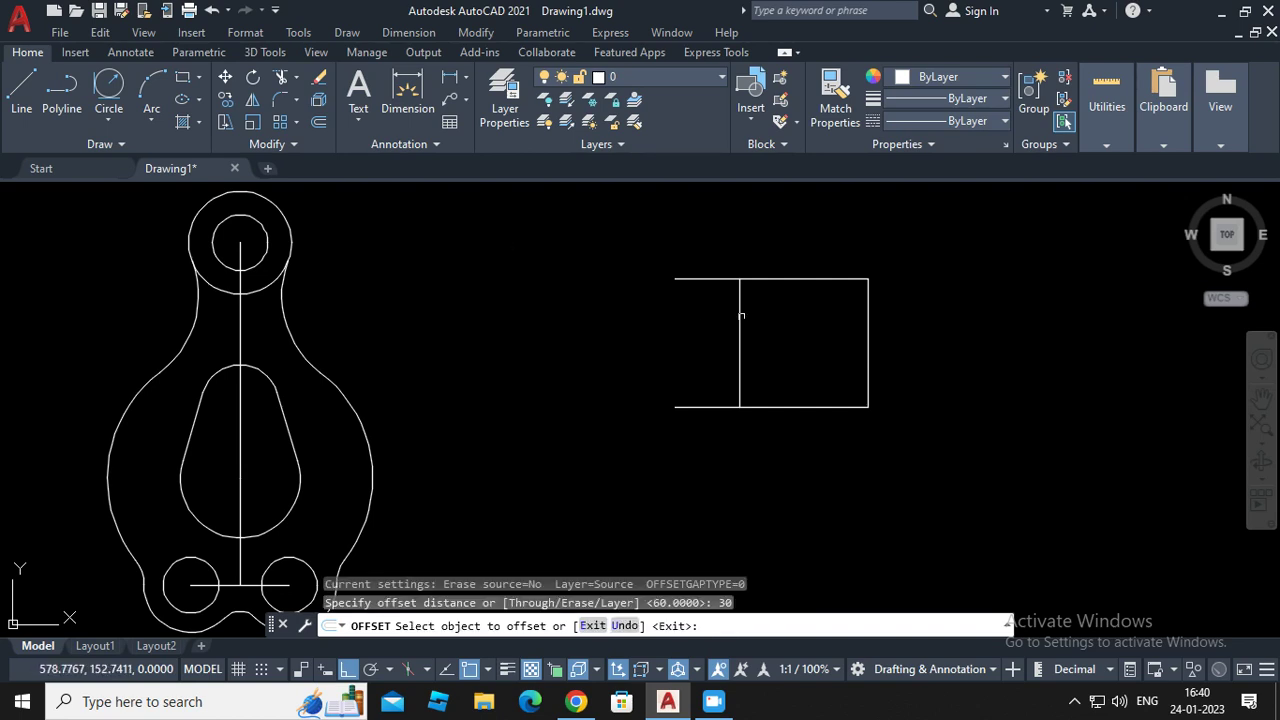
left_click(738, 319)
left_click(675, 319)
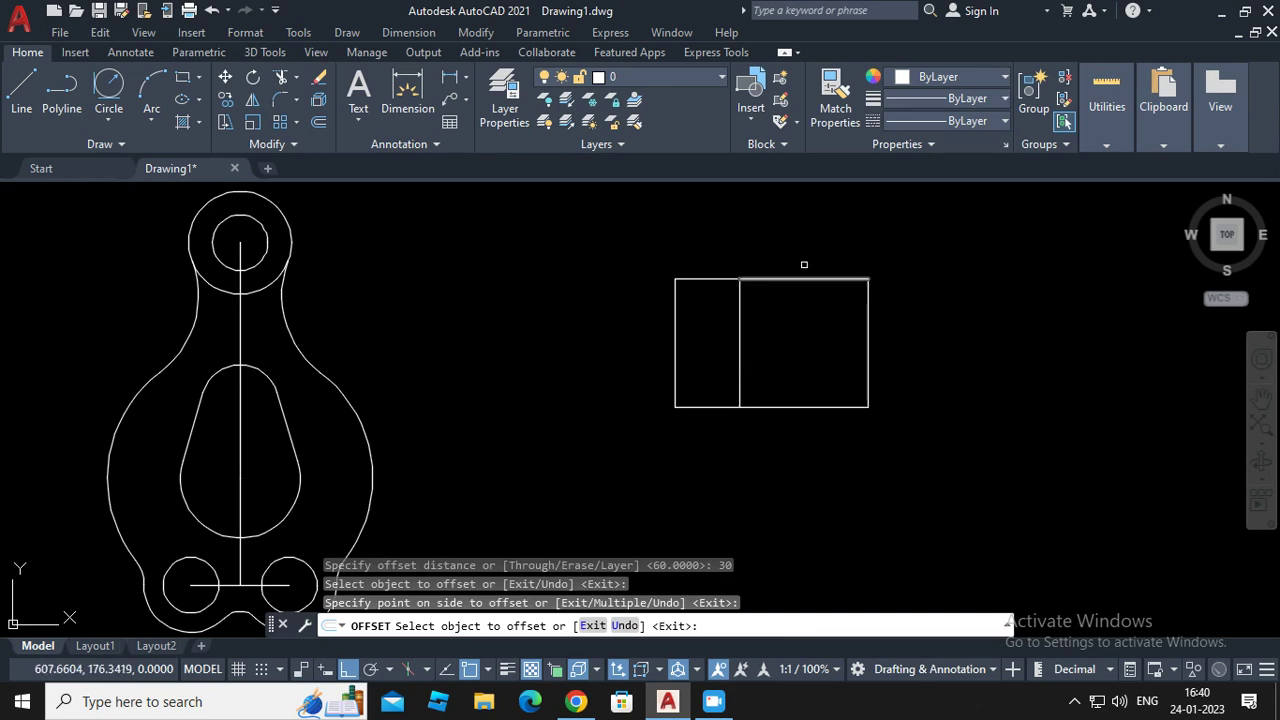
left_click(803, 280)
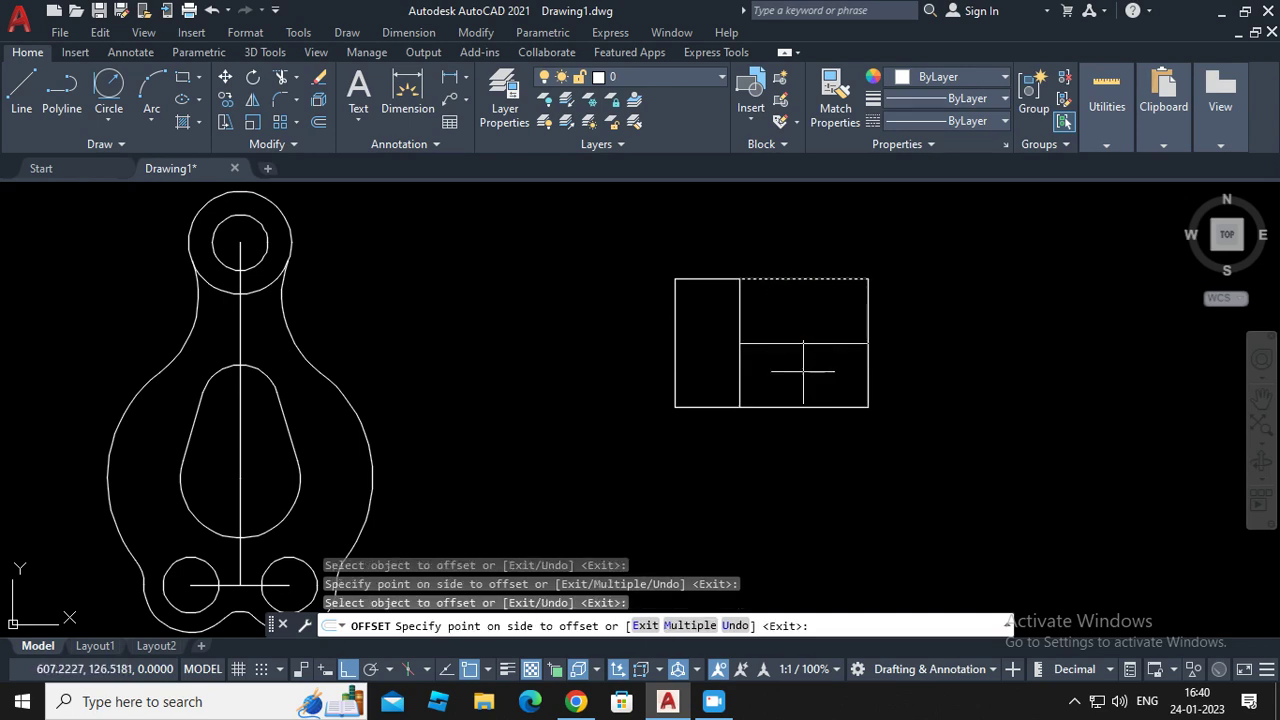
left_click(803, 371)
key("Return")
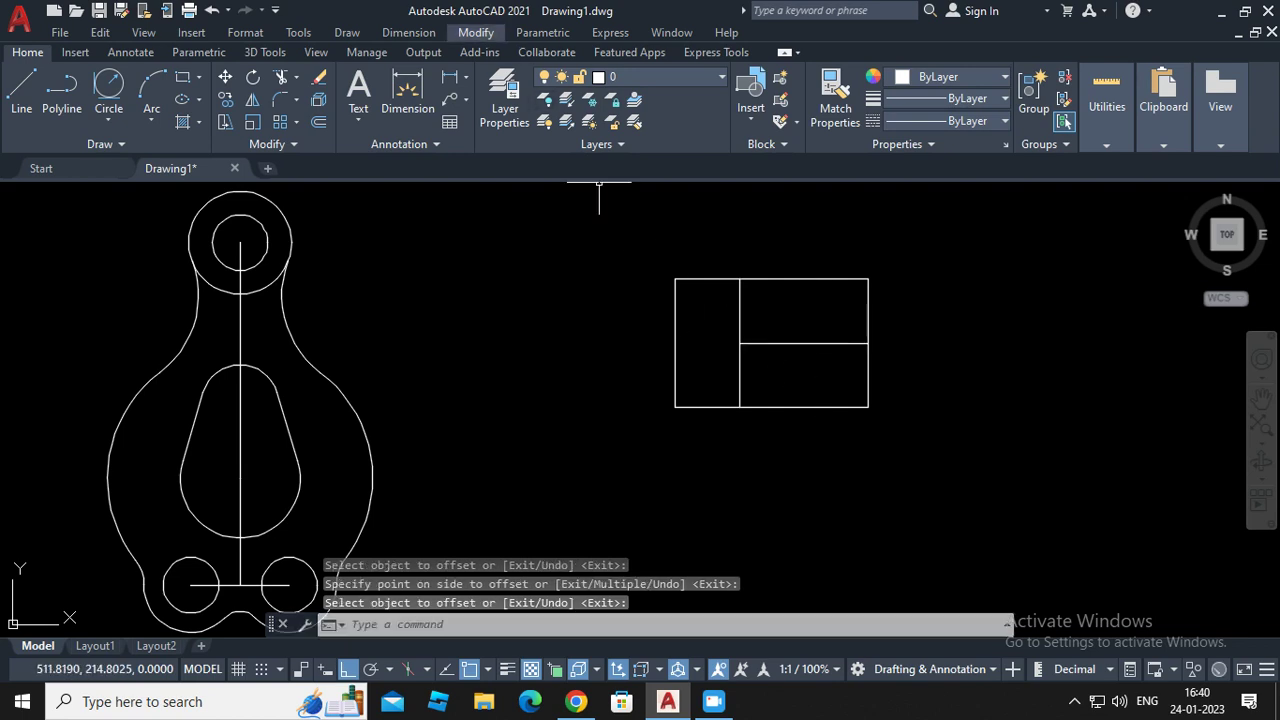
Offset the middle horizontal line of the third part by 10, once upward and once downward
left_click(476, 32)
left_click(494, 211)
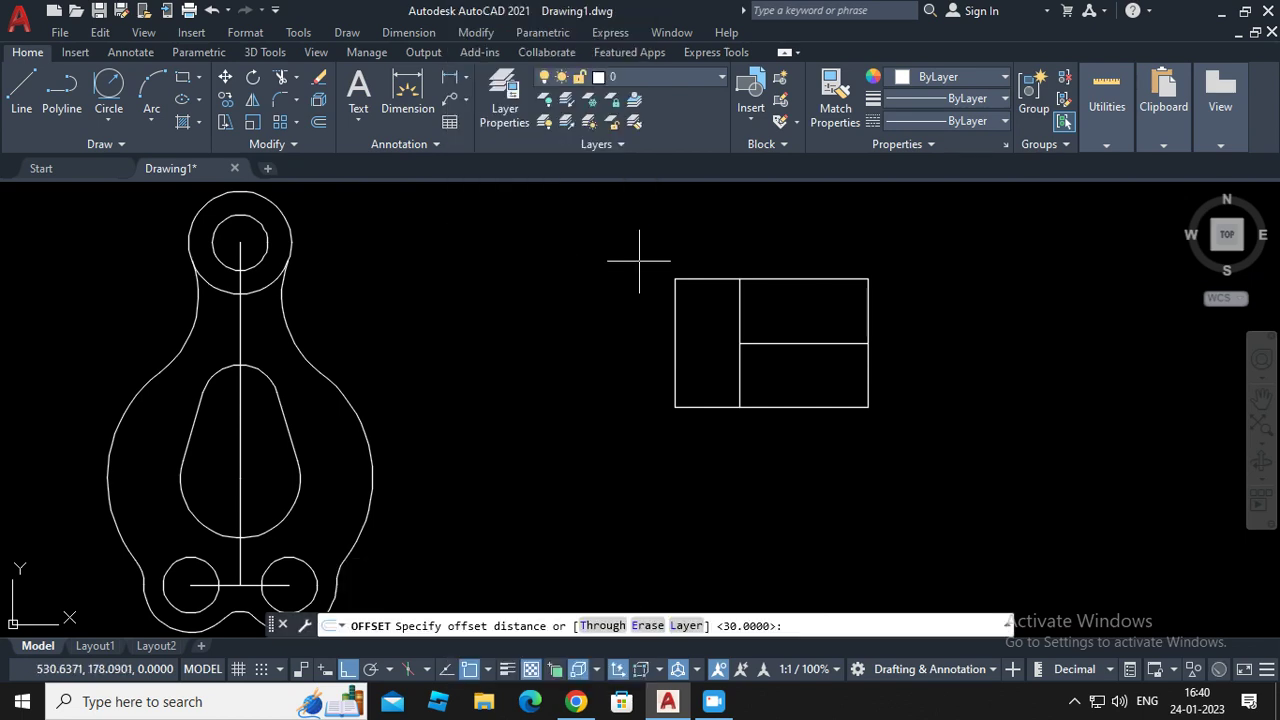
key("Return")
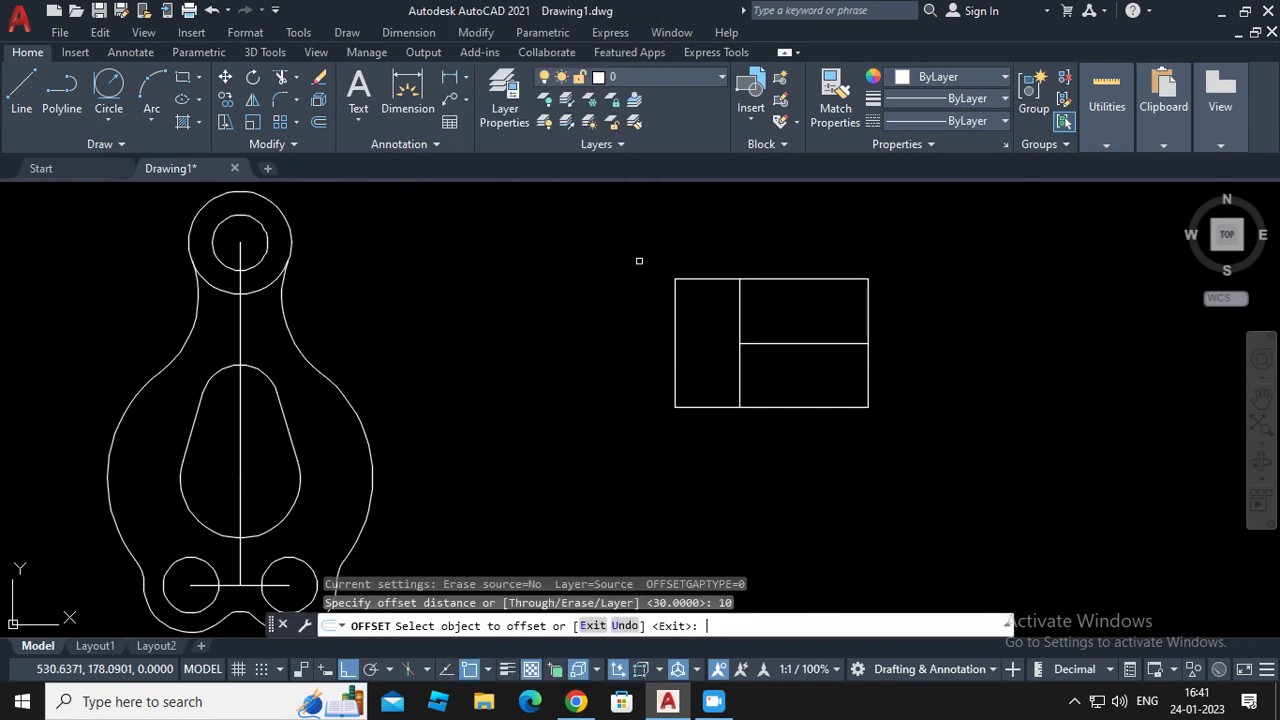
left_click(803, 344)
left_click(815, 320)
left_click(806, 343)
left_click(808, 372)
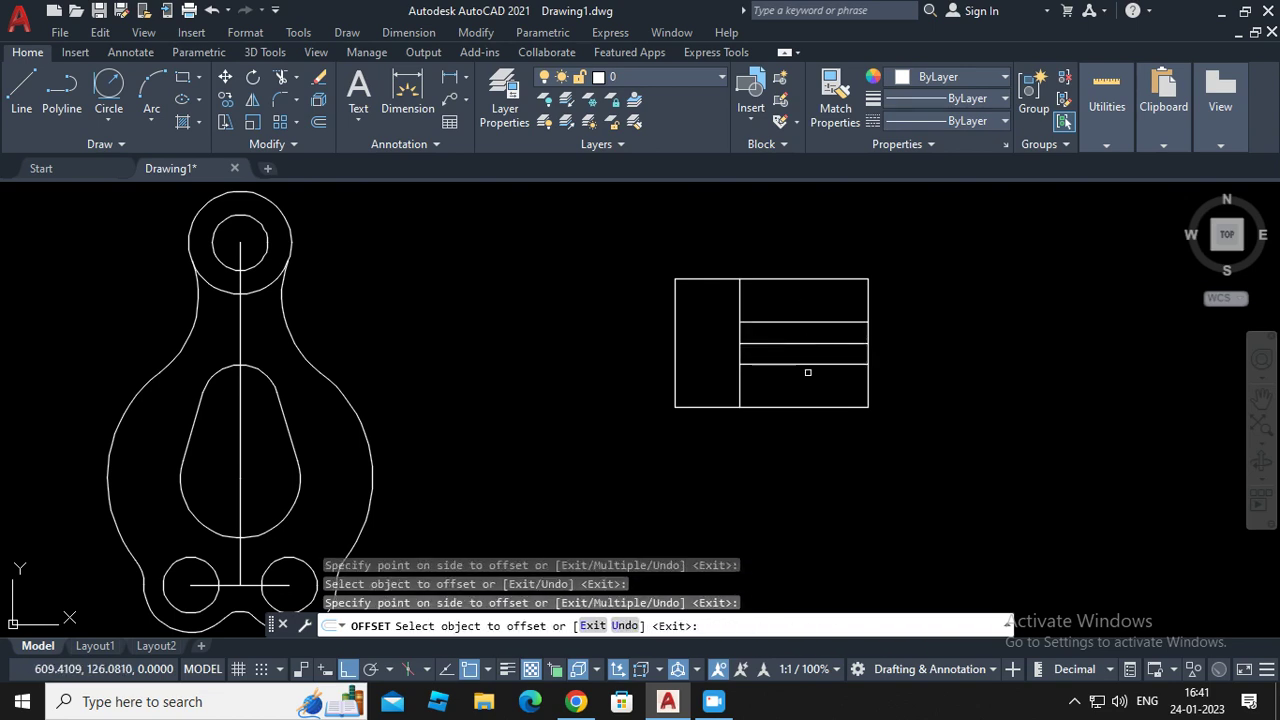
key("Return")
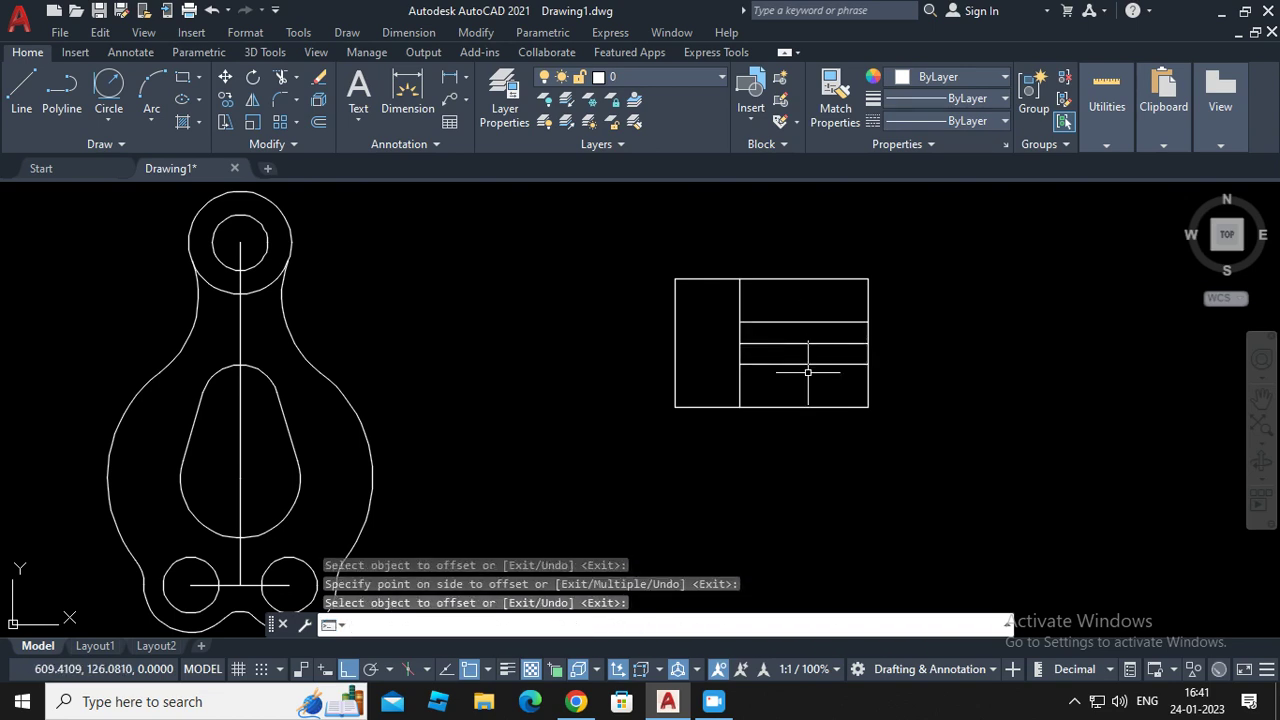
Offset the third part's right vertical line 15 to the left and the inner vertical divider 15 to the right
right_click(606, 206)
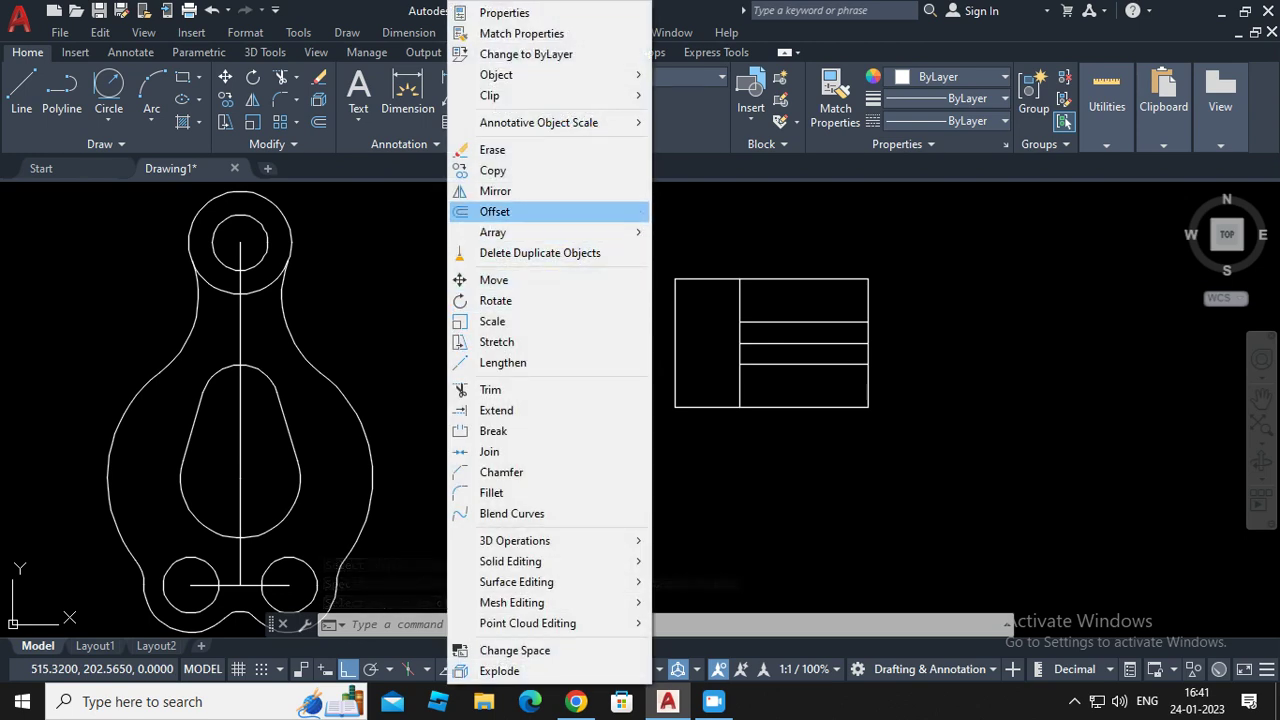
left_click(590, 211)
type("1")
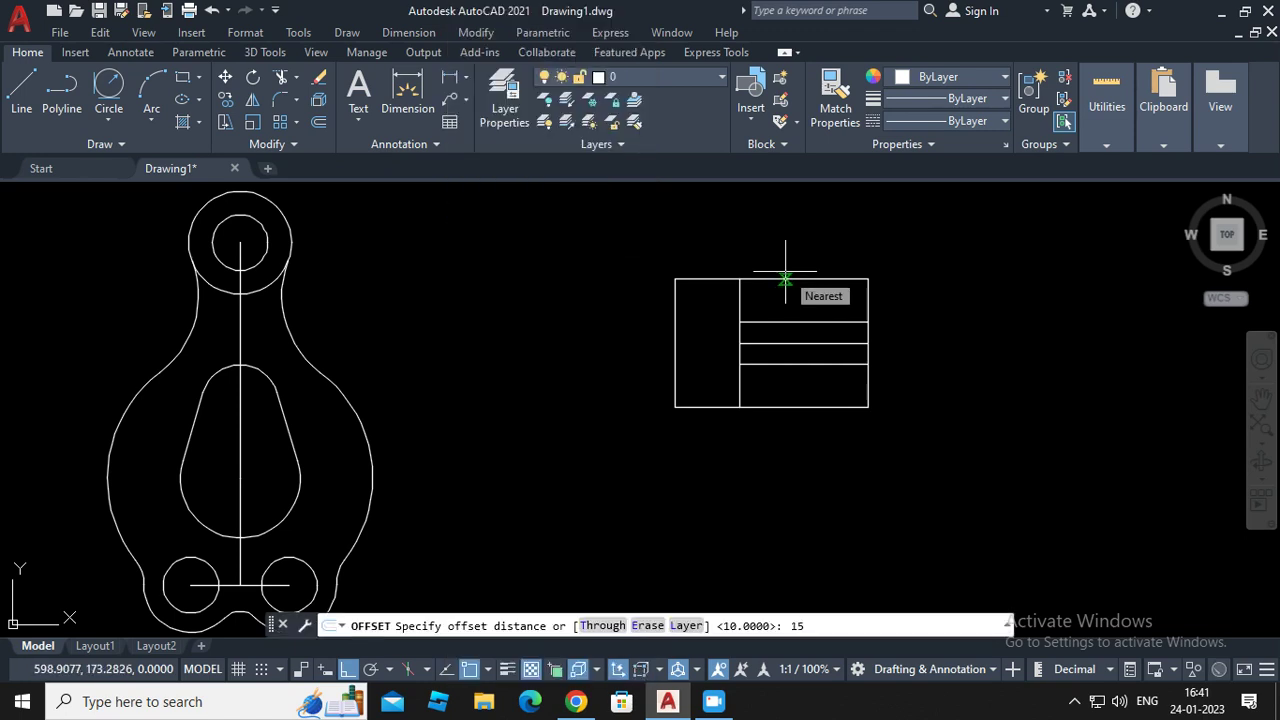
key("Return")
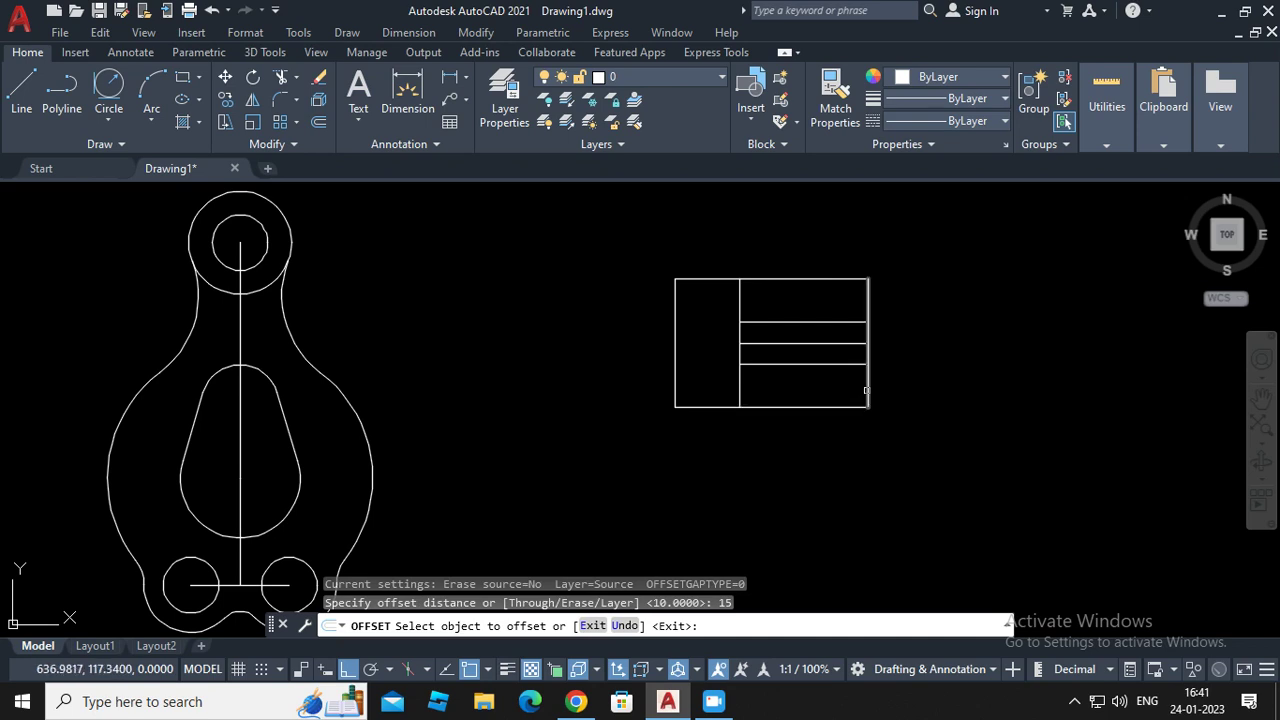
left_click(868, 383)
left_click(810, 385)
left_click(741, 386)
left_click(805, 385)
key("Return")
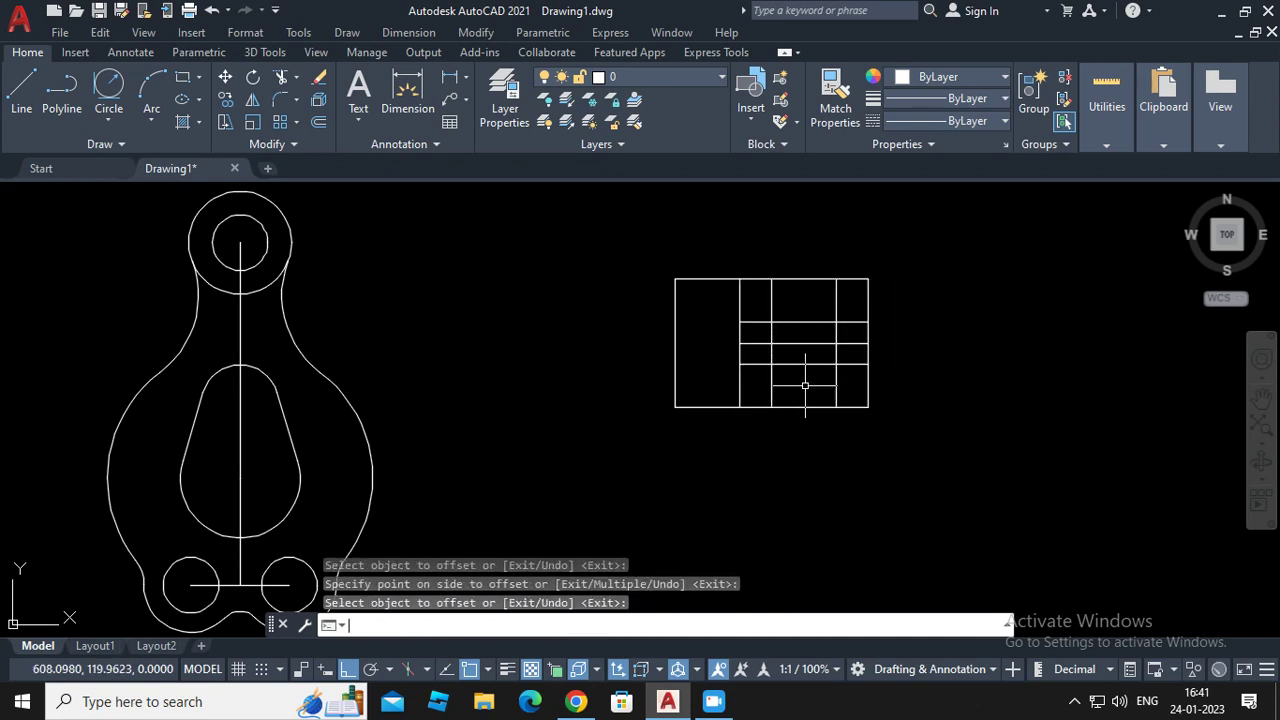
Draw a circle of radius 30 centred on the midpoint of the third part's left vertical line
left_click(347, 32)
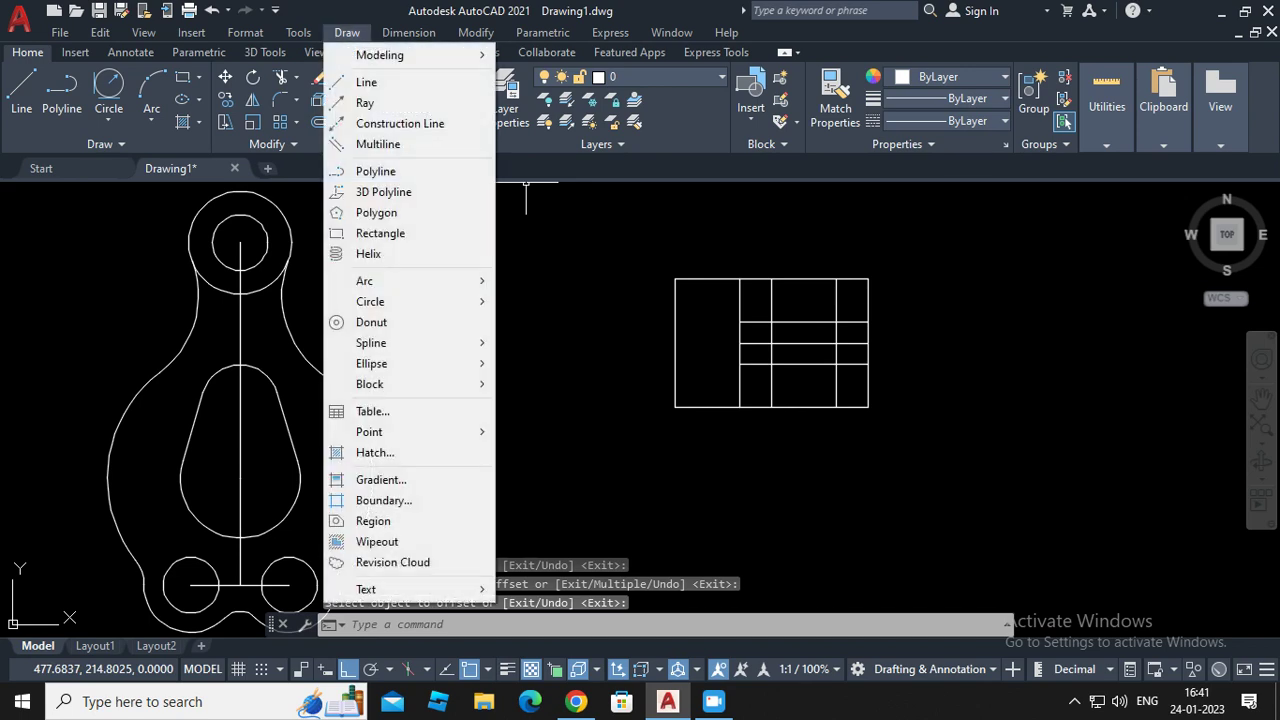
mouse_move(440, 301)
left_click(548, 299)
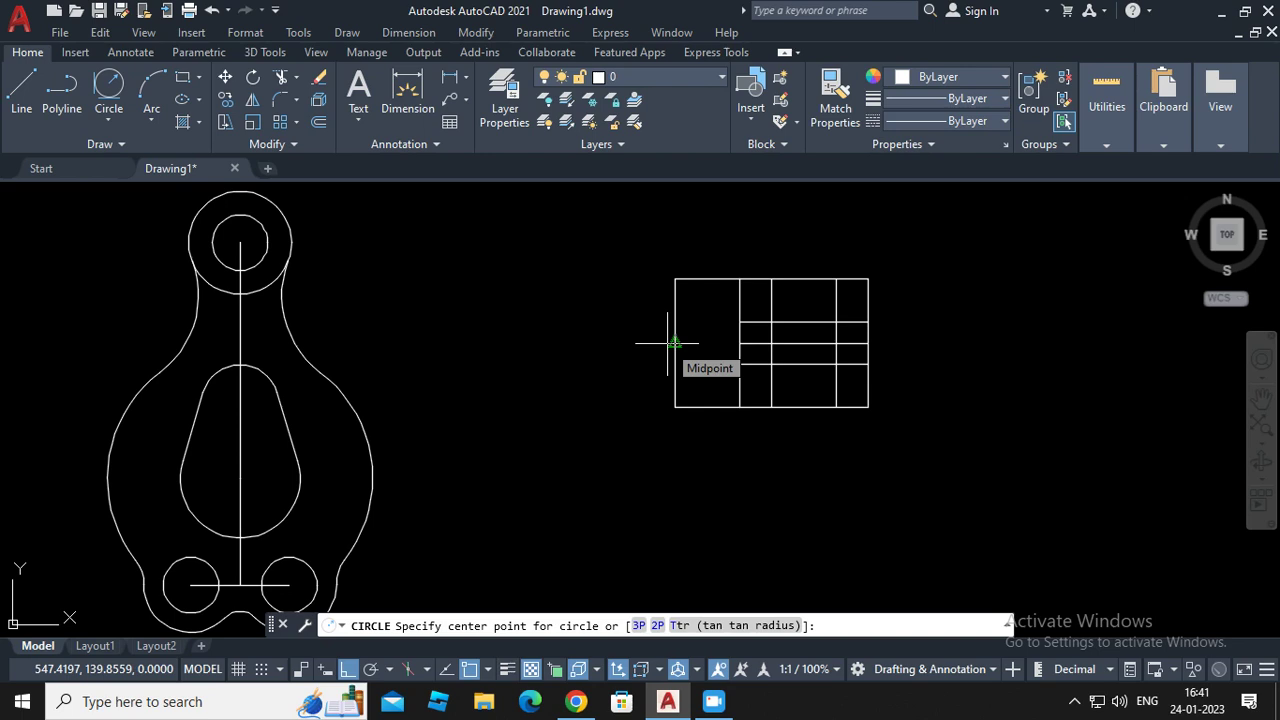
left_click(674, 342)
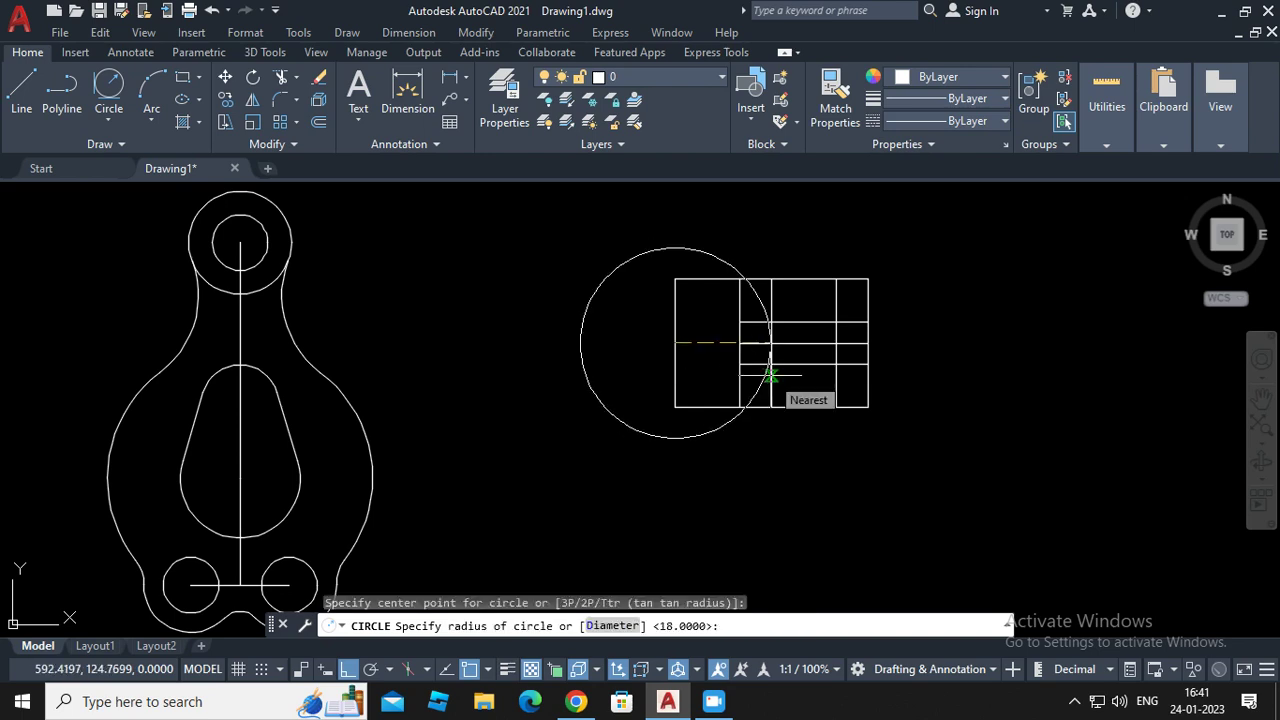
key("Return")
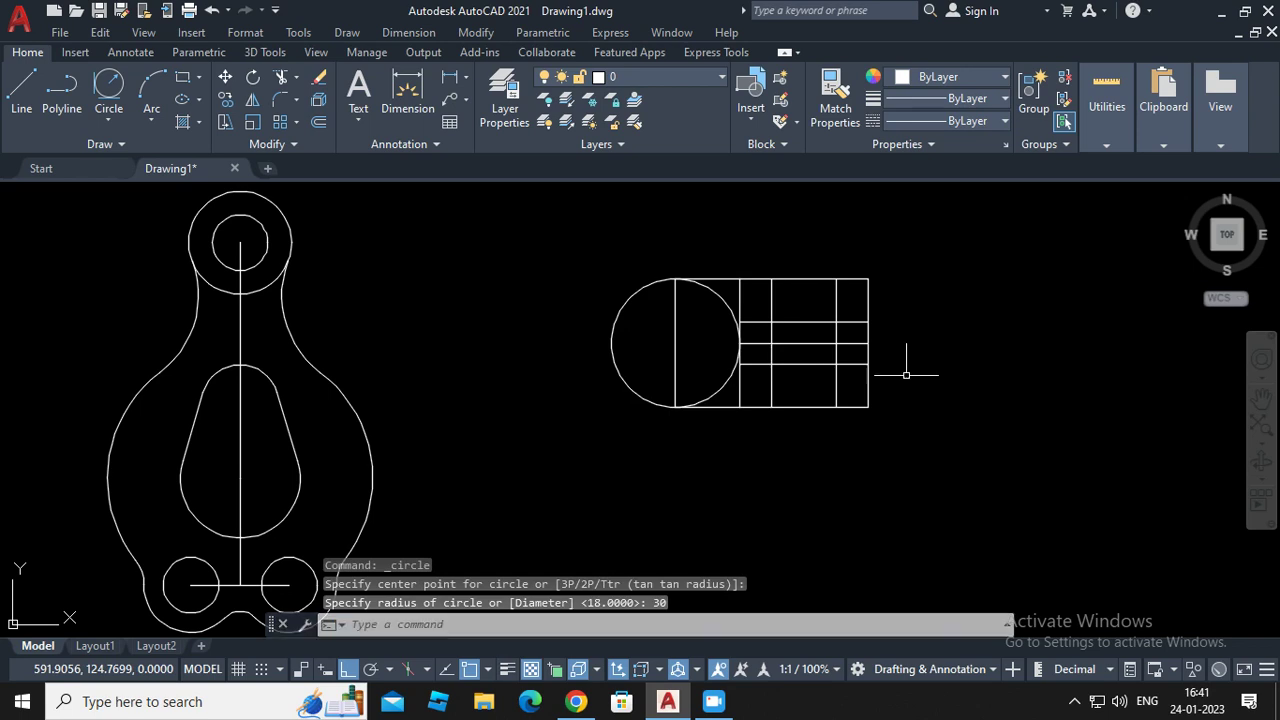
Draw a concentric circle of diameter 30 inside the large circle of the third part
left_click(347, 32)
mouse_move(370, 301)
left_click(564, 322)
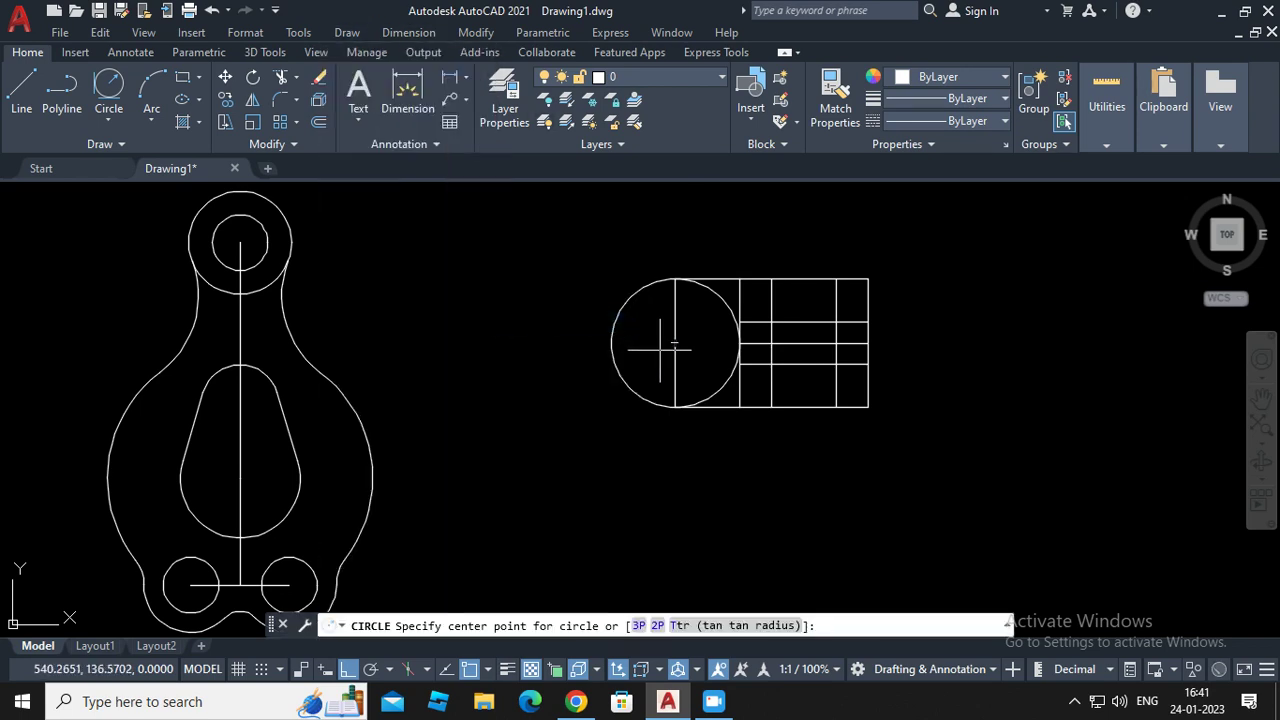
left_click(675, 342)
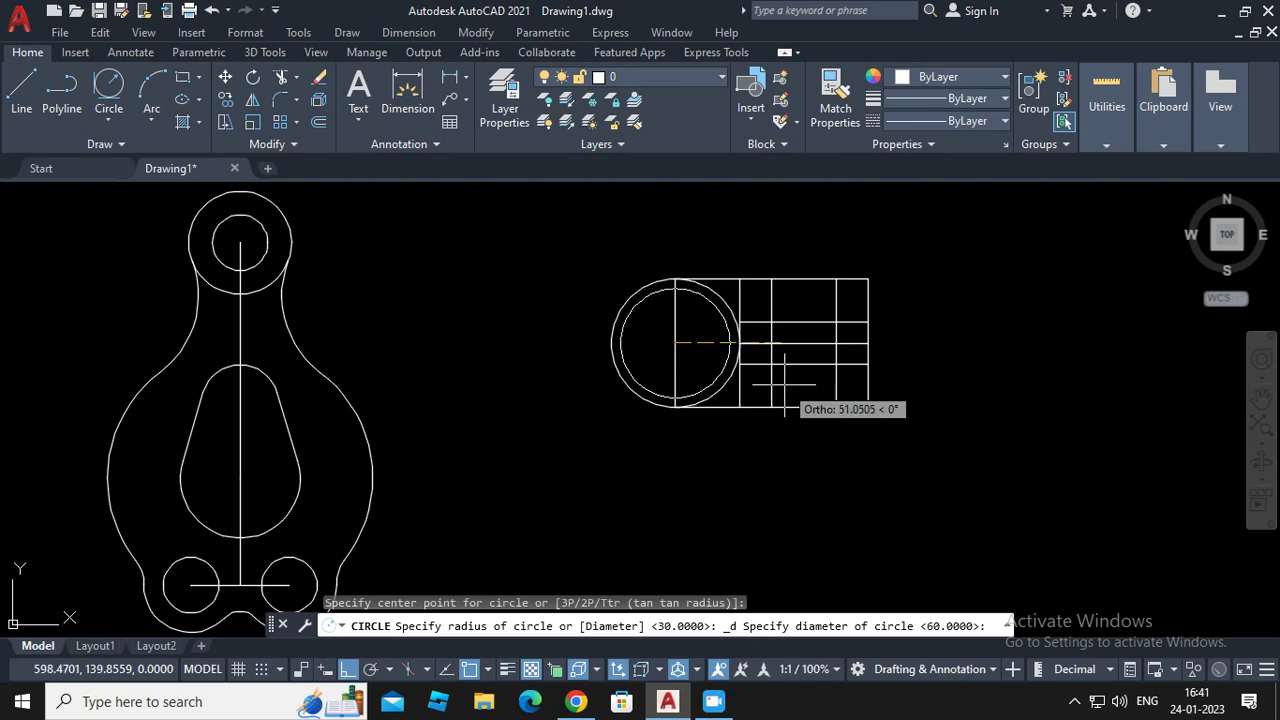
type("30")
key("Return")
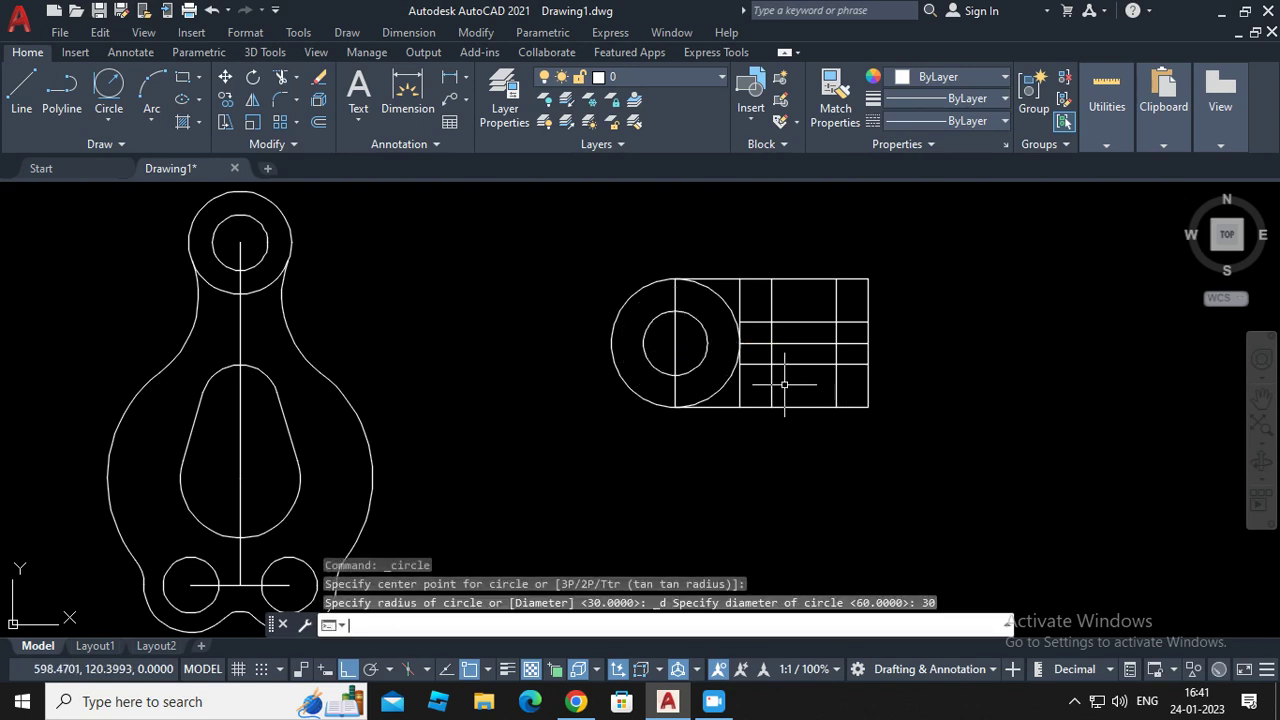
Trim the large circle's right half and the excess line segments around the small inner rectangle of the third part
key("alt+m")
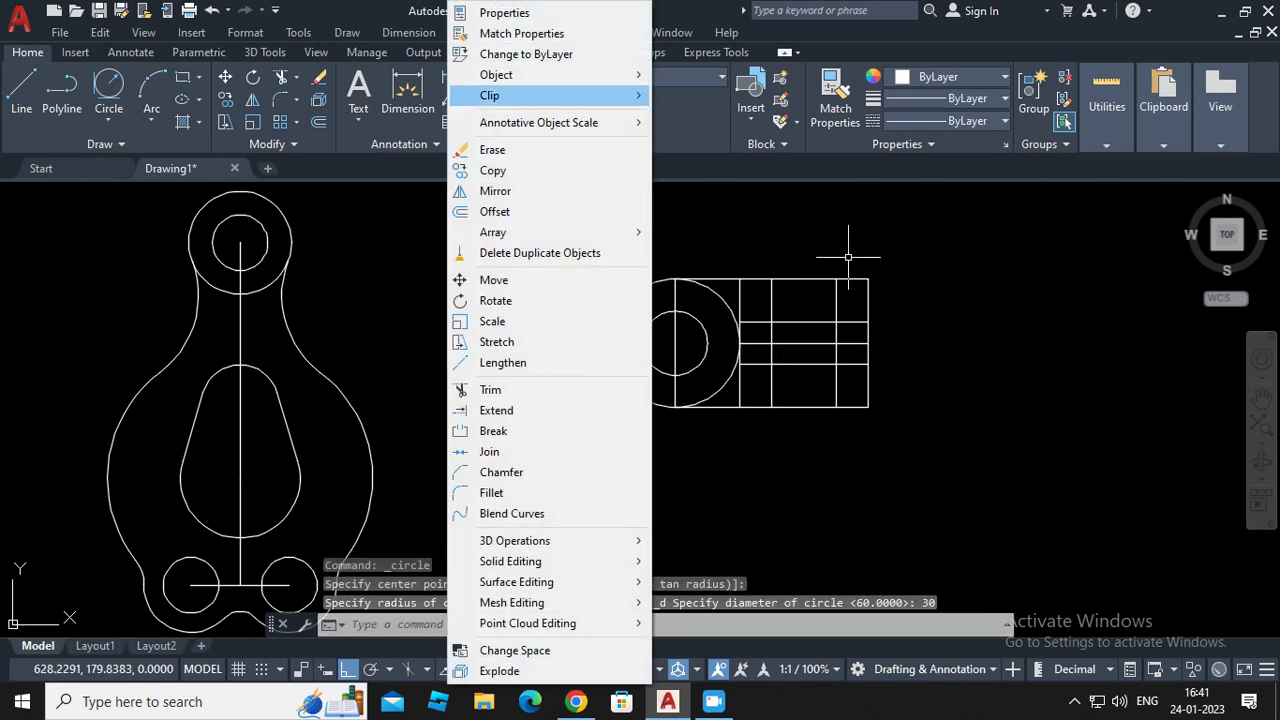
left_click(491, 389)
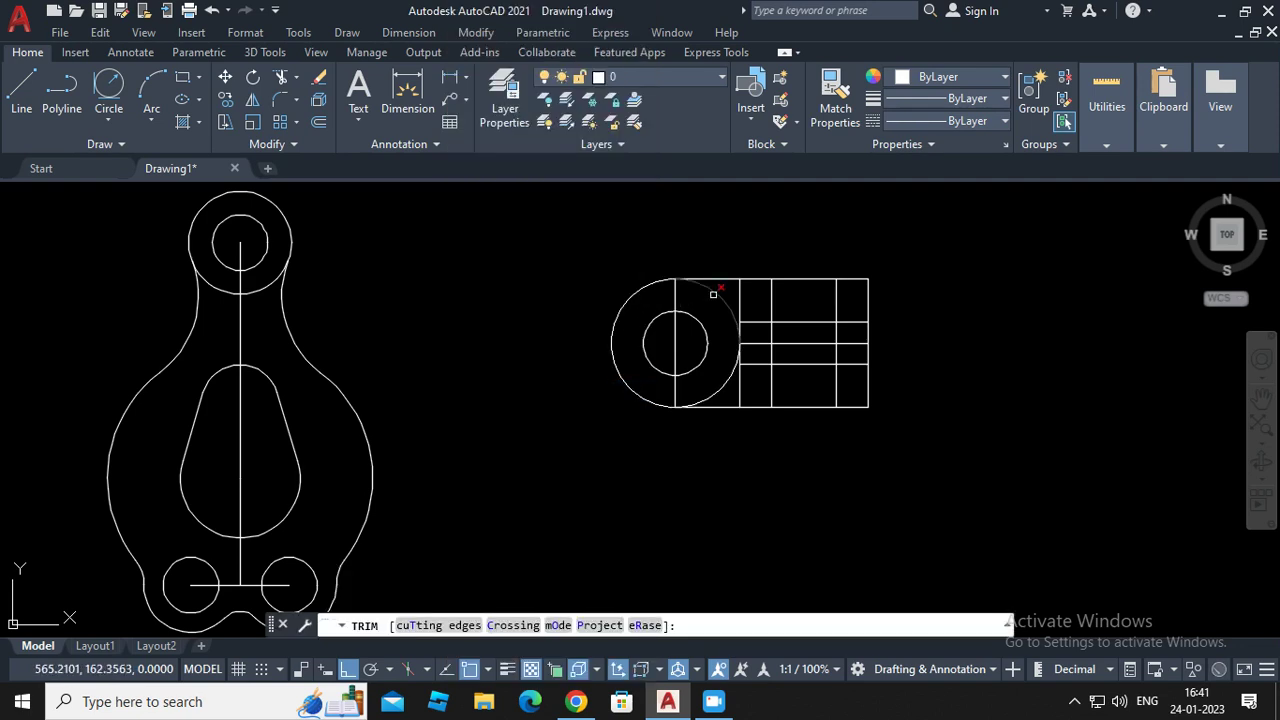
left_click(713, 294)
left_click(752, 321)
left_click(753, 343)
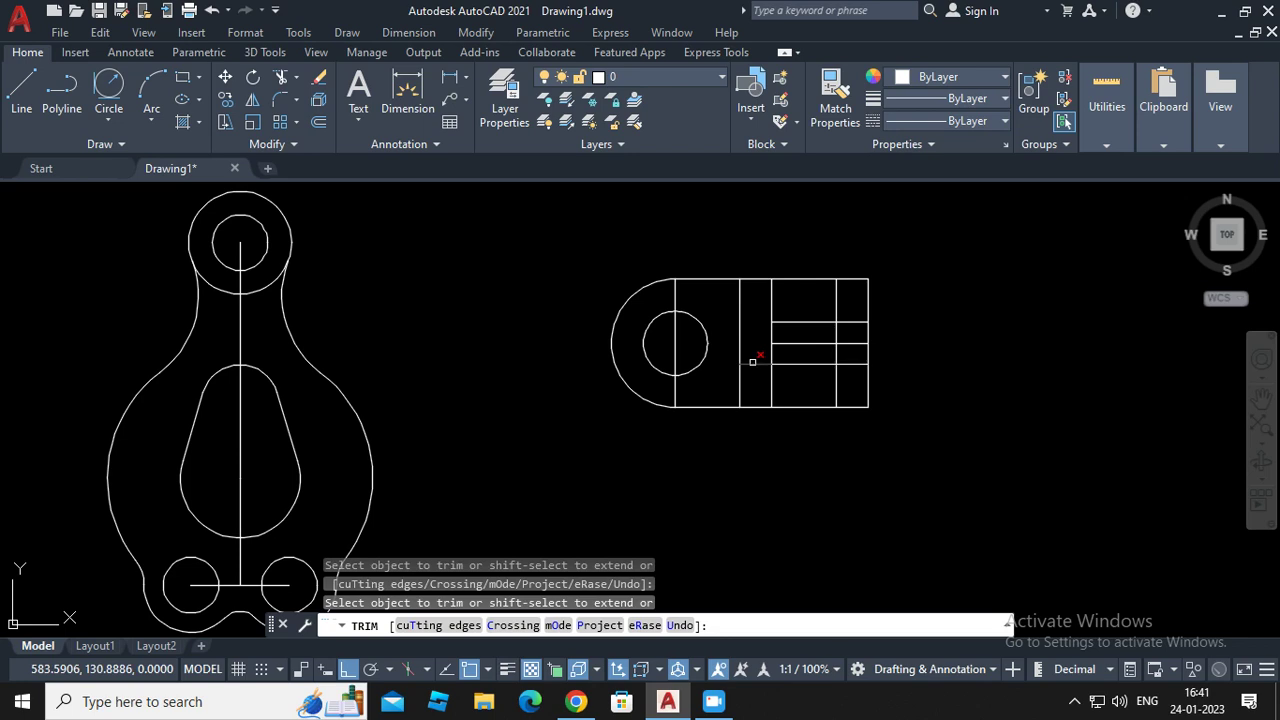
mouse_move(761, 369)
left_mouse_down()
mouse_move(841, 386)
mouse_move(847, 305)
mouse_move(848, 390)
left_mouse_up()
left_click_drag(848, 300, 766, 295)
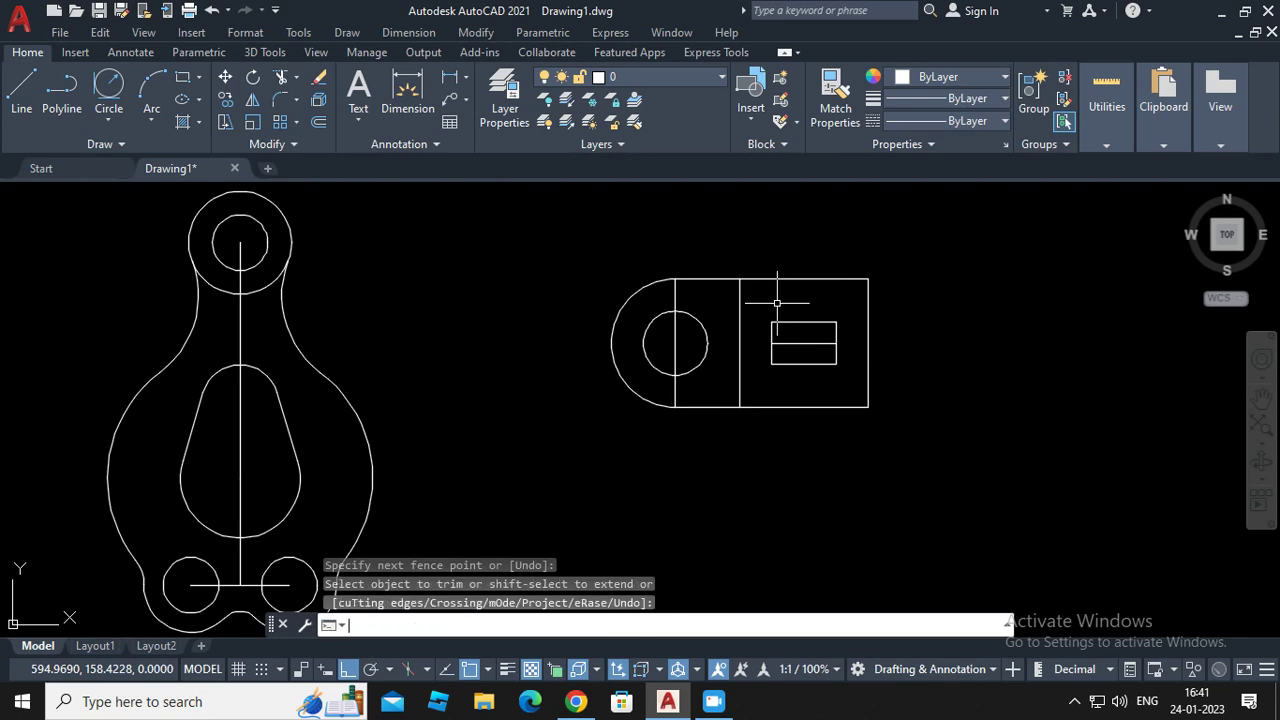
key("Return")
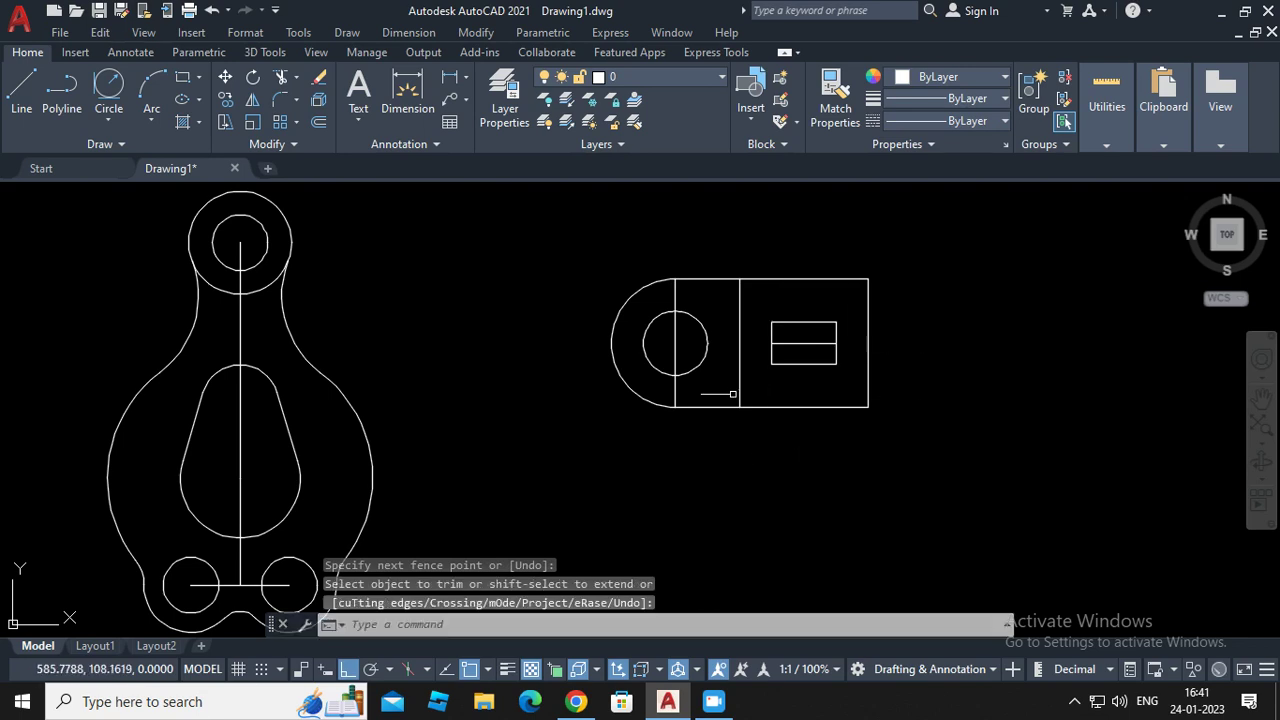
left_click(408, 32)
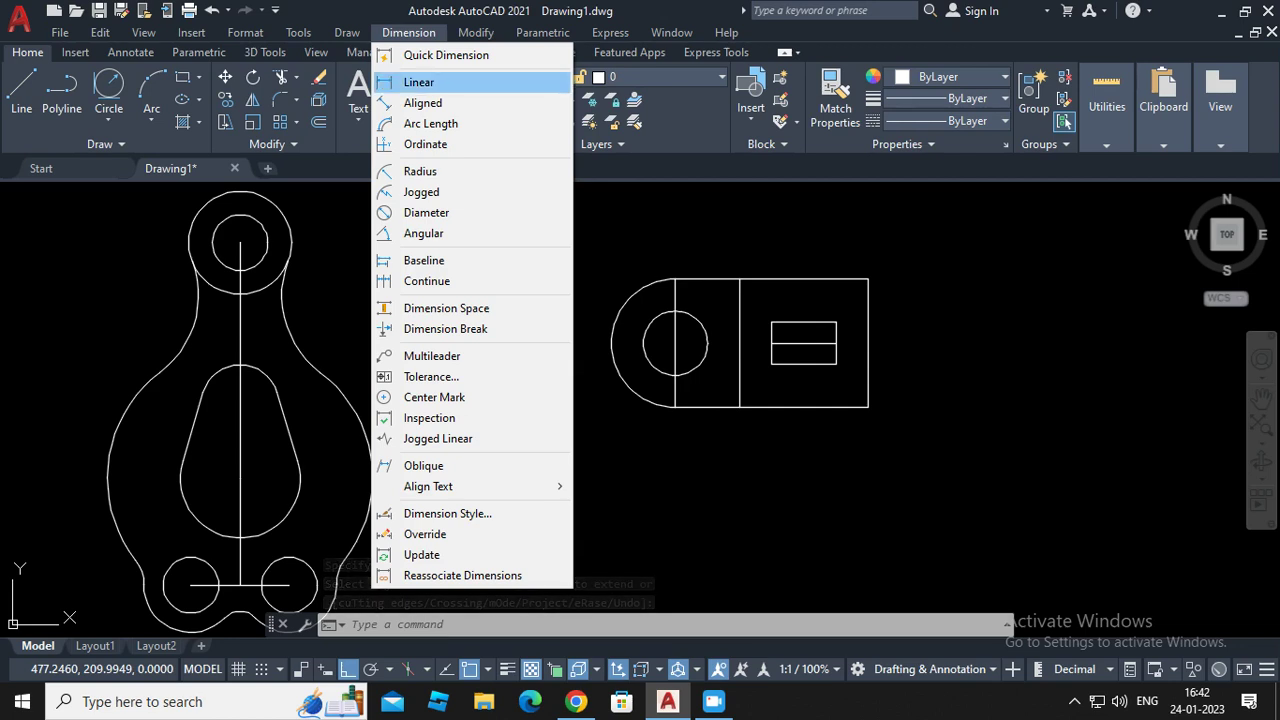
left_click(419, 82)
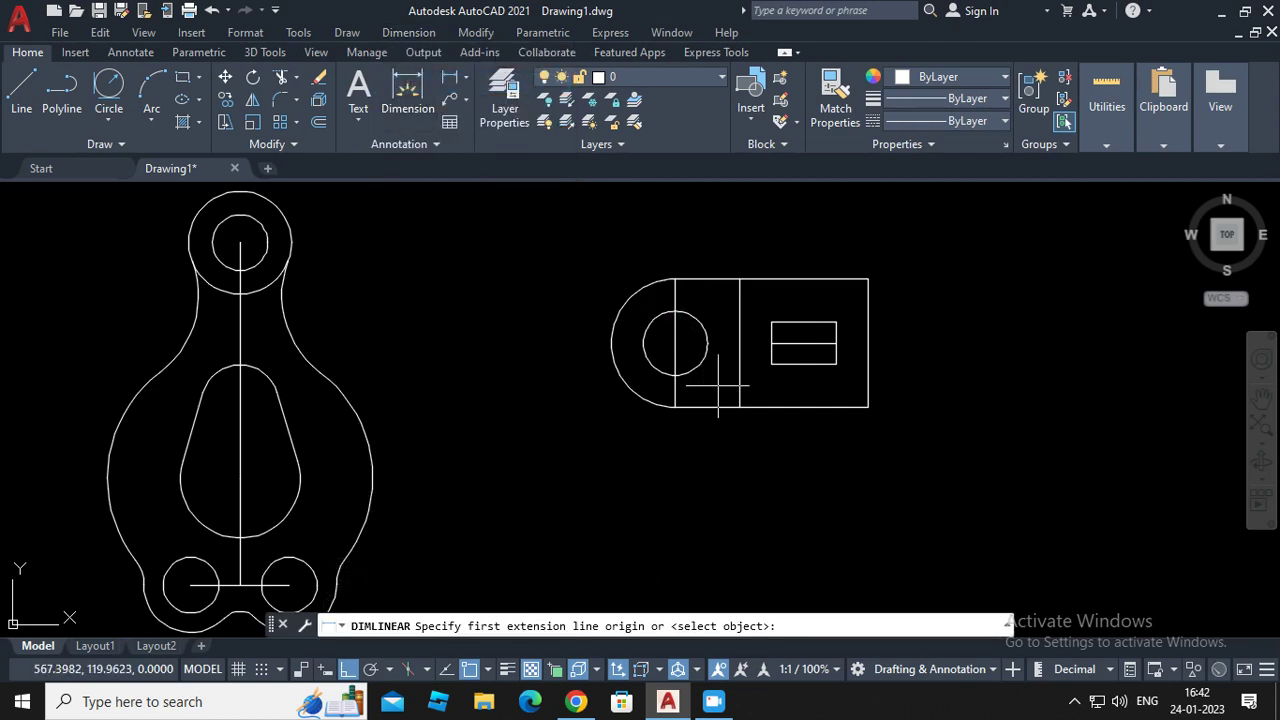
left_click(743, 406)
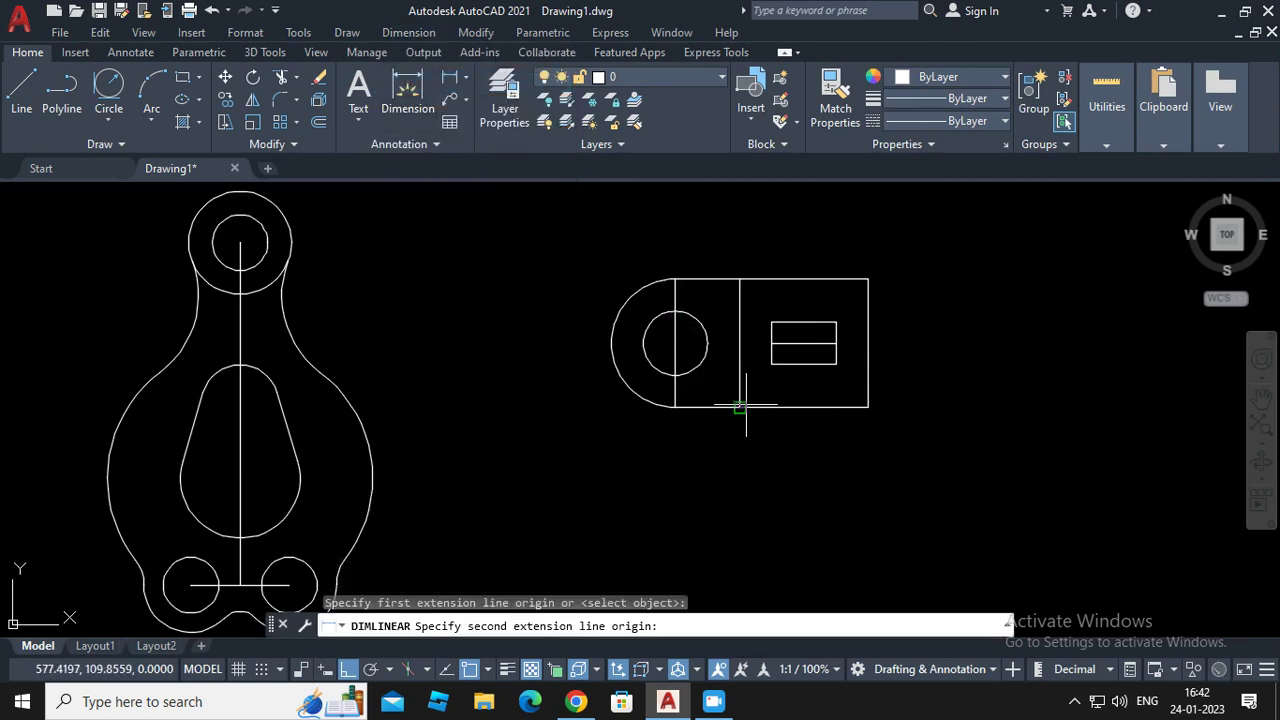
left_click(868, 407)
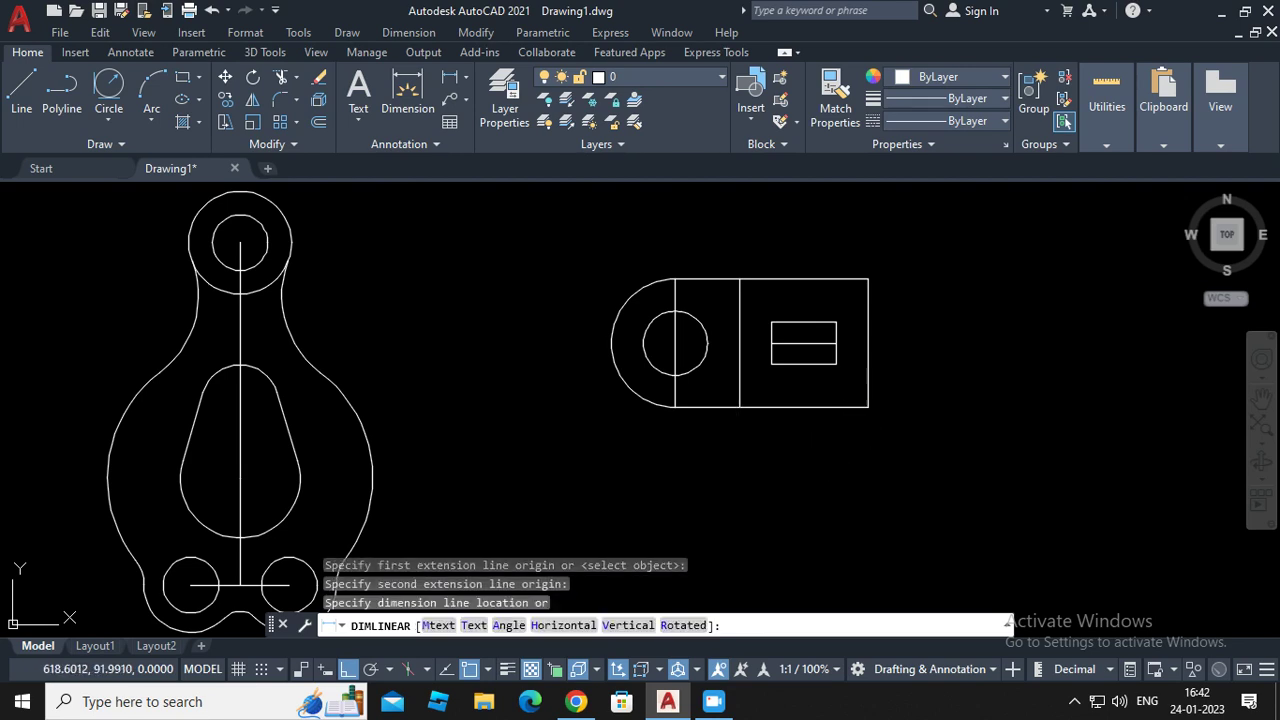
left_click(812, 445)
left_click(814, 444)
key("Delete")
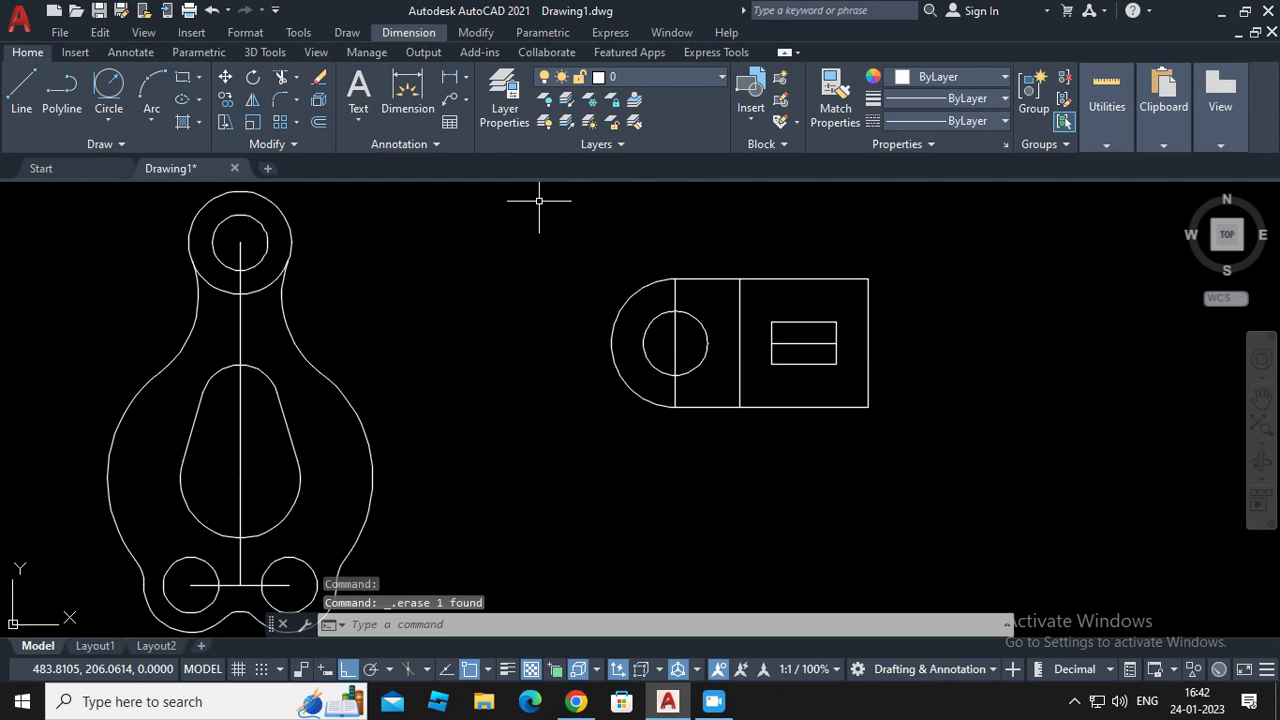
Add a linear dimension below the bottom edge of the third part's right square section
left_click(408, 32)
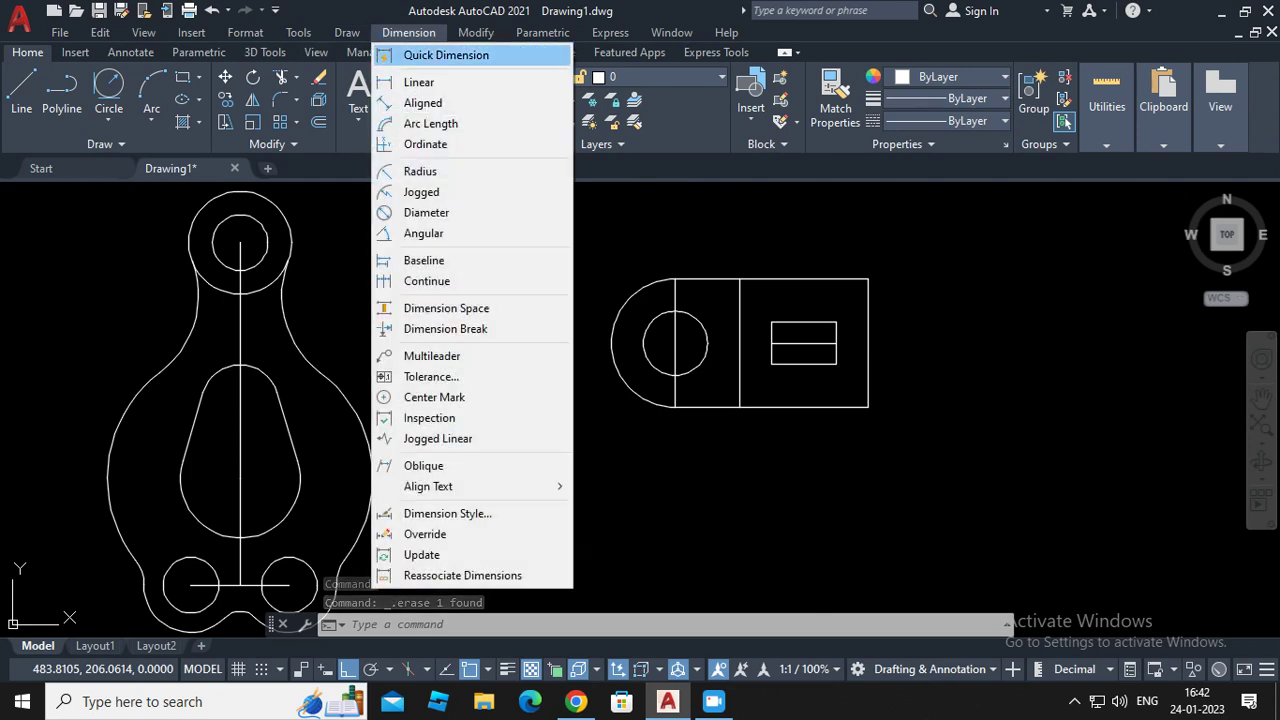
left_click(419, 82)
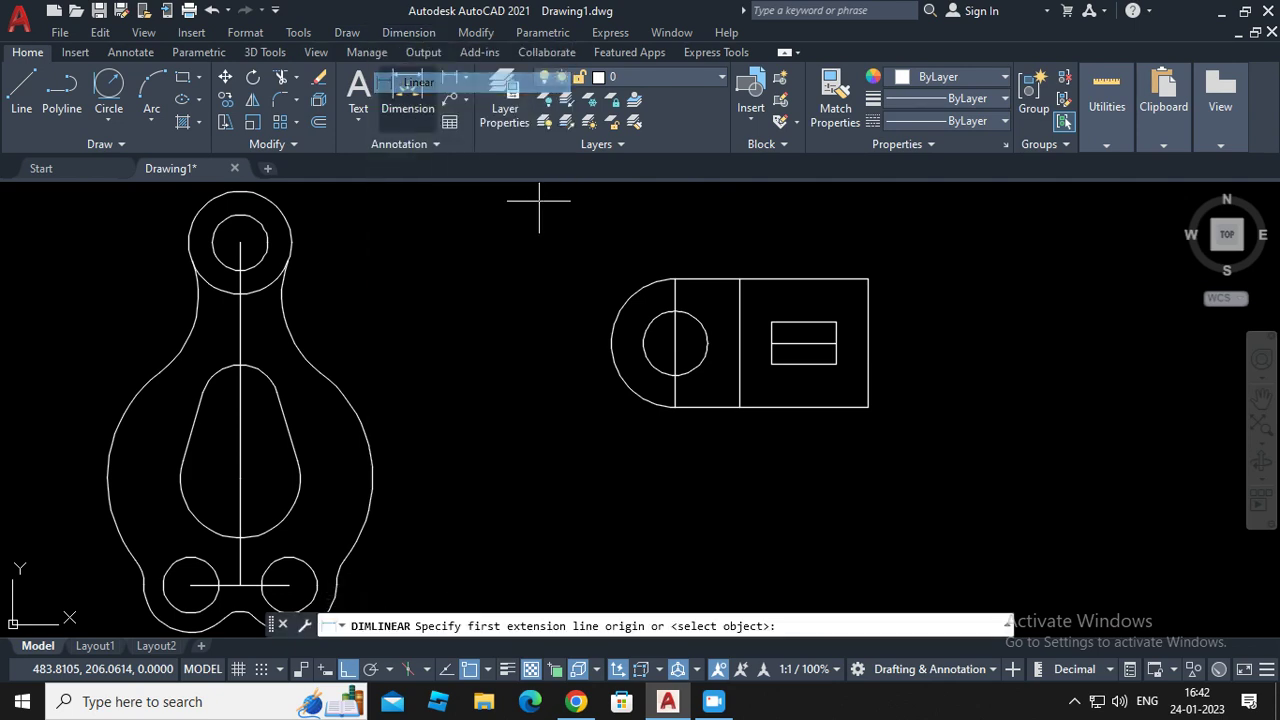
left_click(740, 407)
left_click(868, 407)
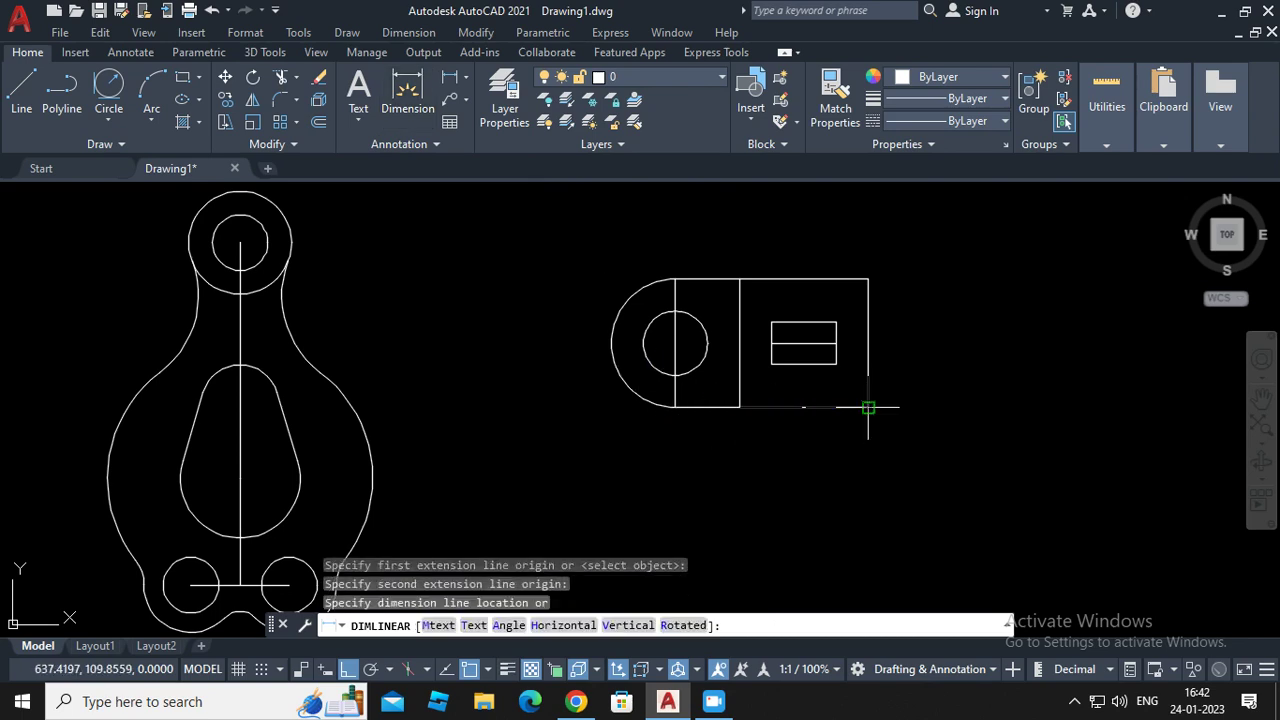
left_click(810, 440)
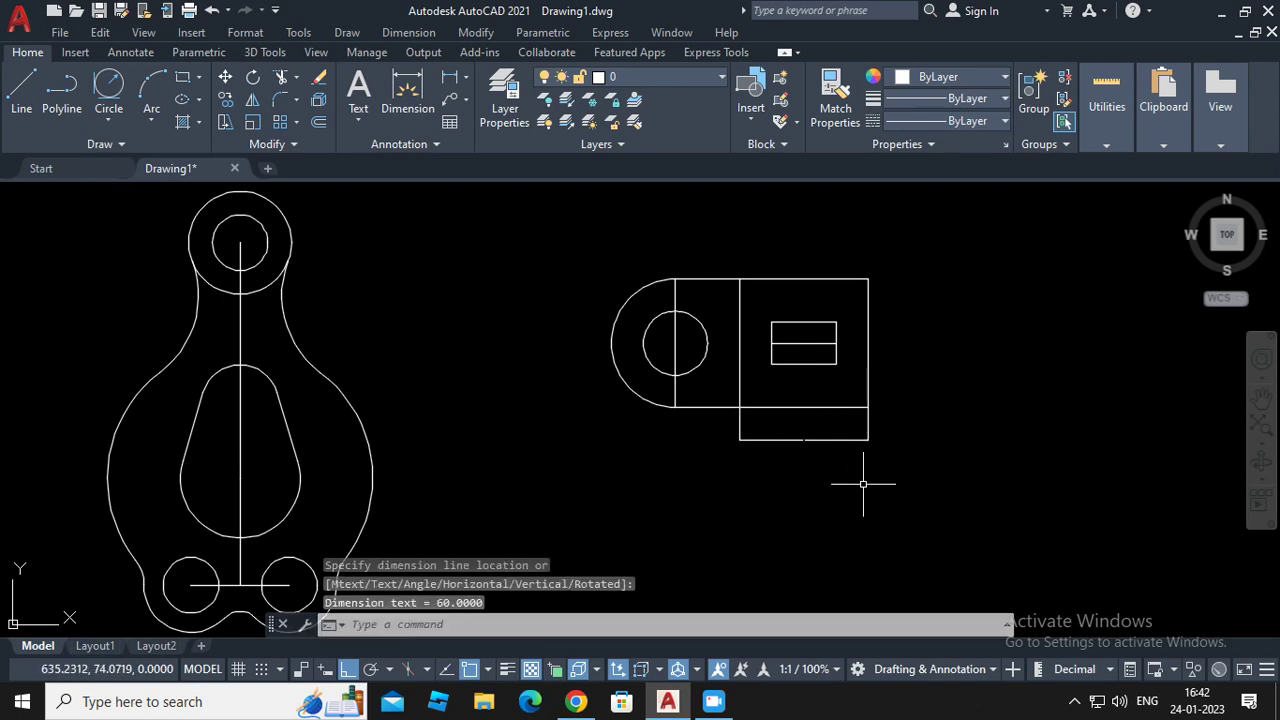
Add a vertical linear dimension outside the third part's right edge
scroll(790, 428, "up", 6)
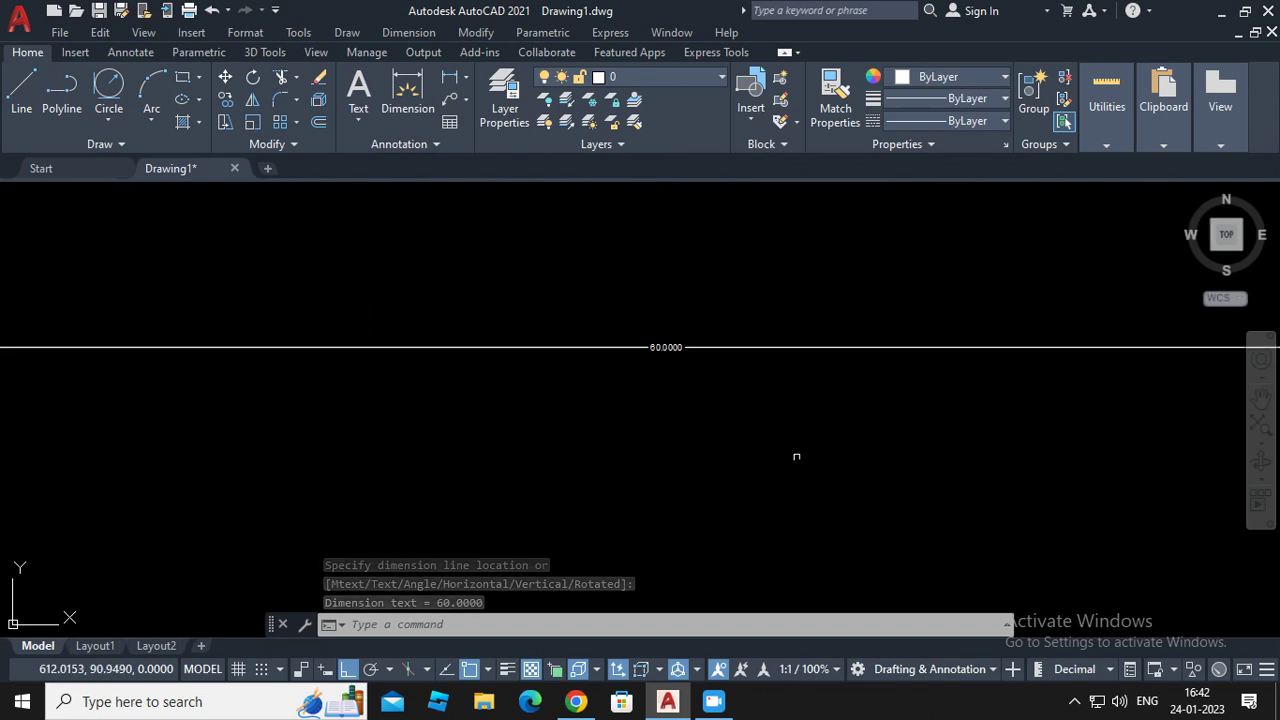
scroll(725, 405, "down", 5)
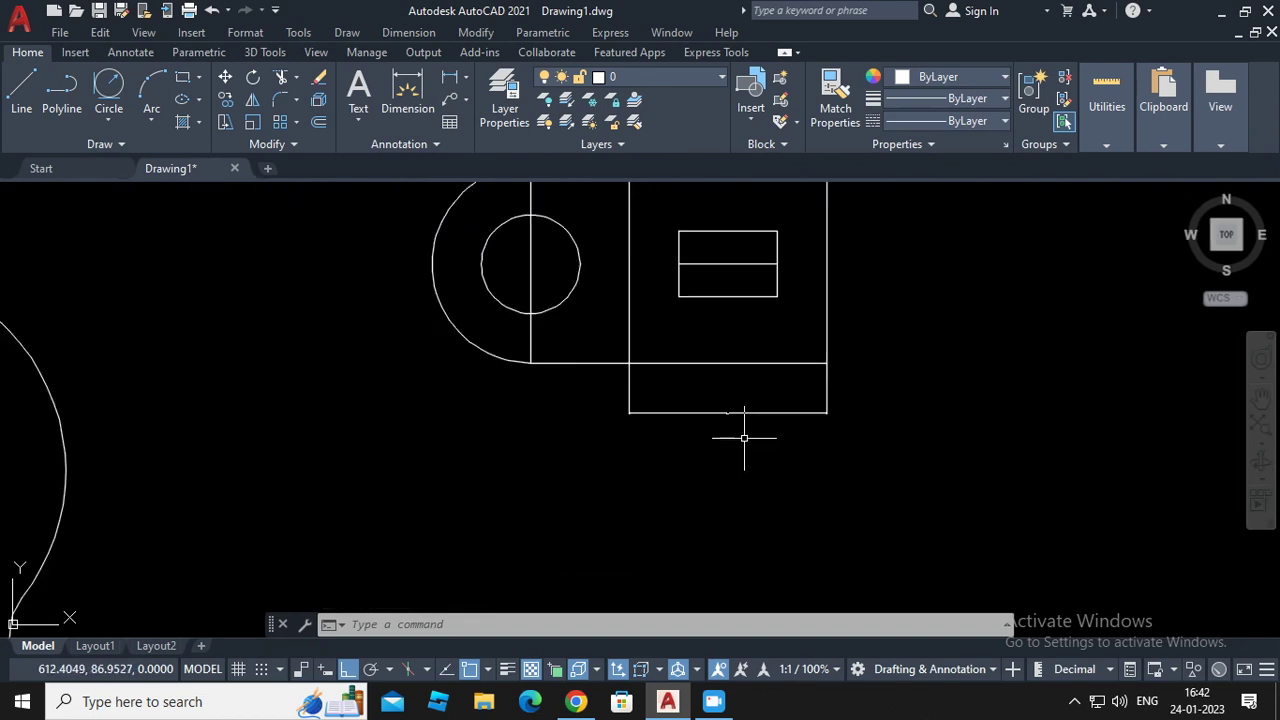
scroll(744, 438, "down", 4)
scroll(785, 405, "up", 2)
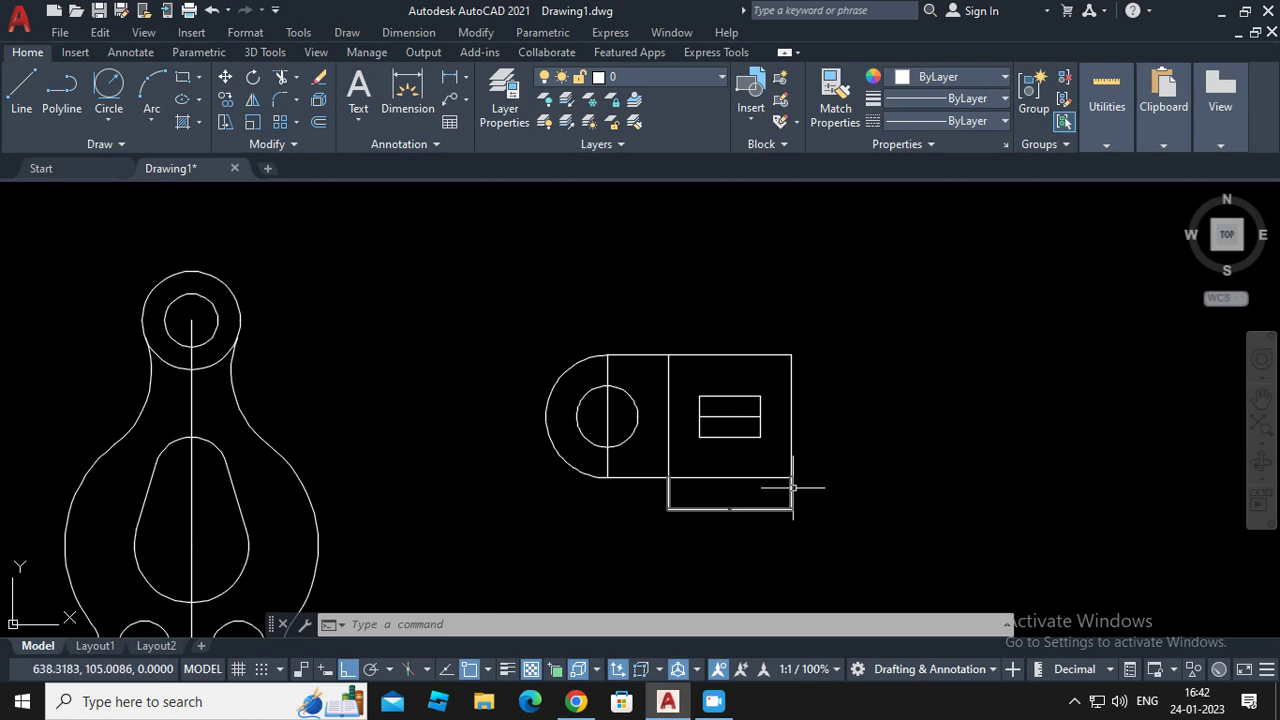
left_click(408, 32)
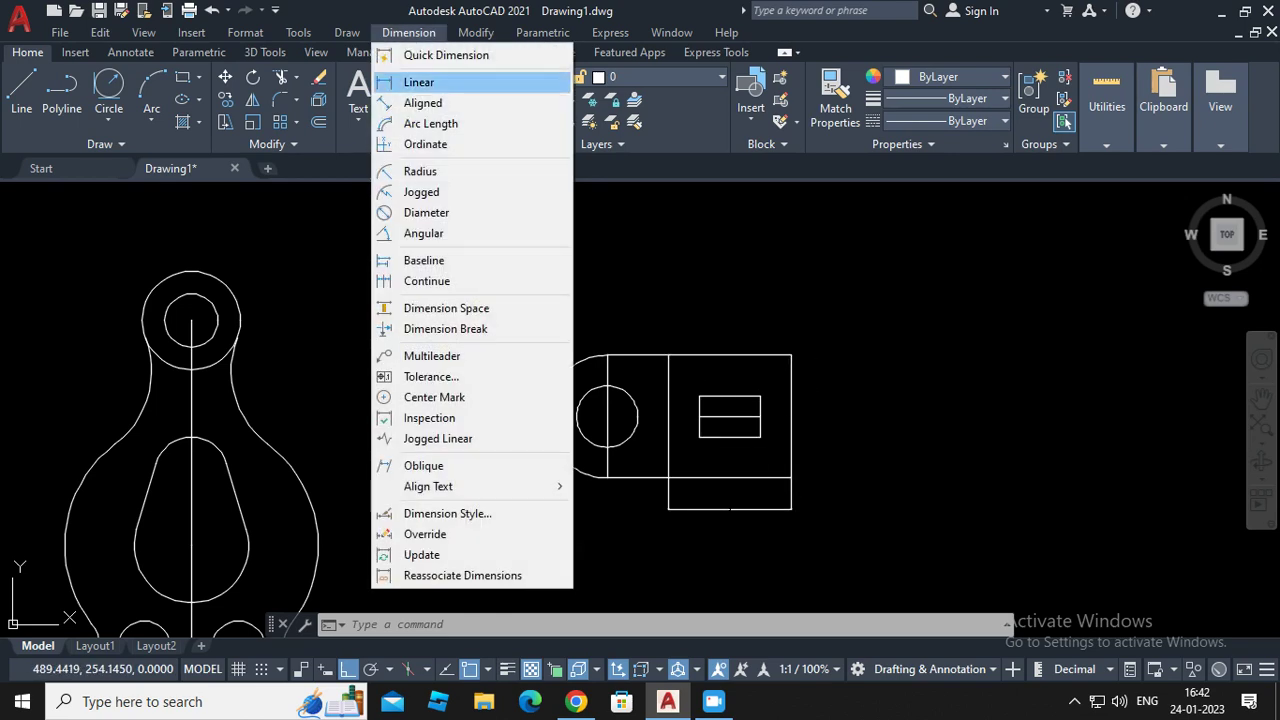
left_click(419, 82)
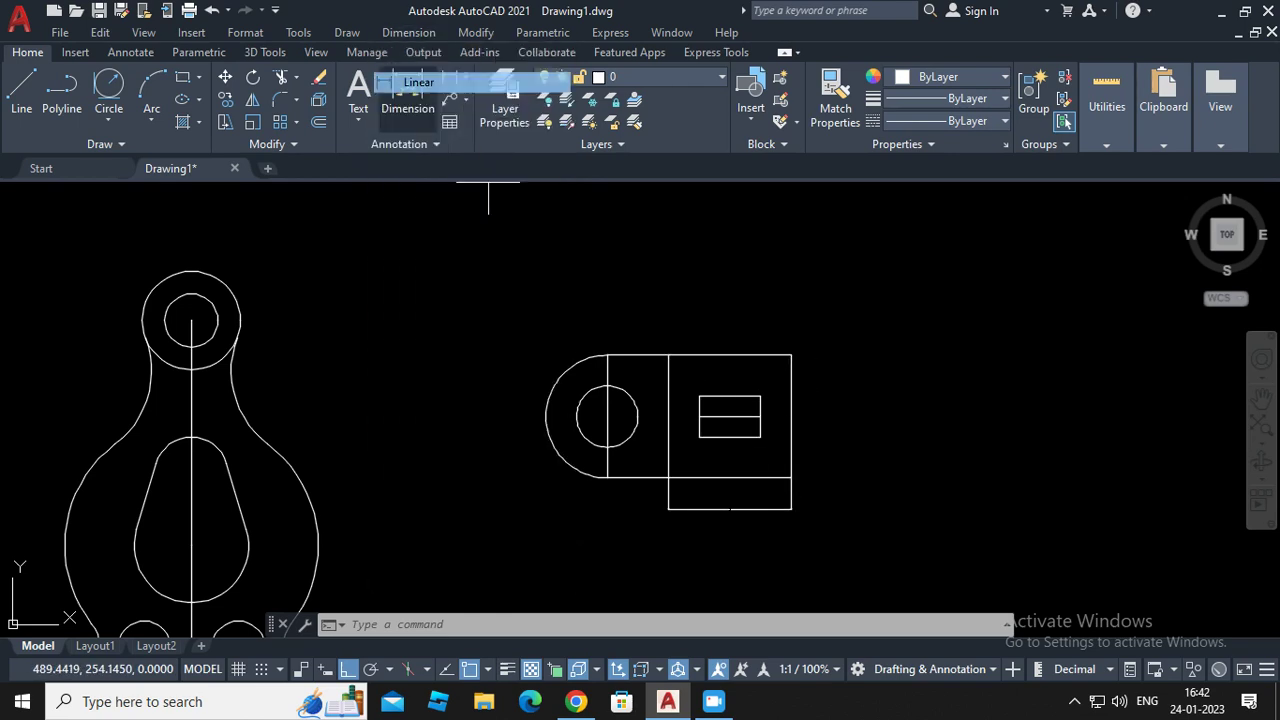
left_click(790, 355)
left_click(791, 477)
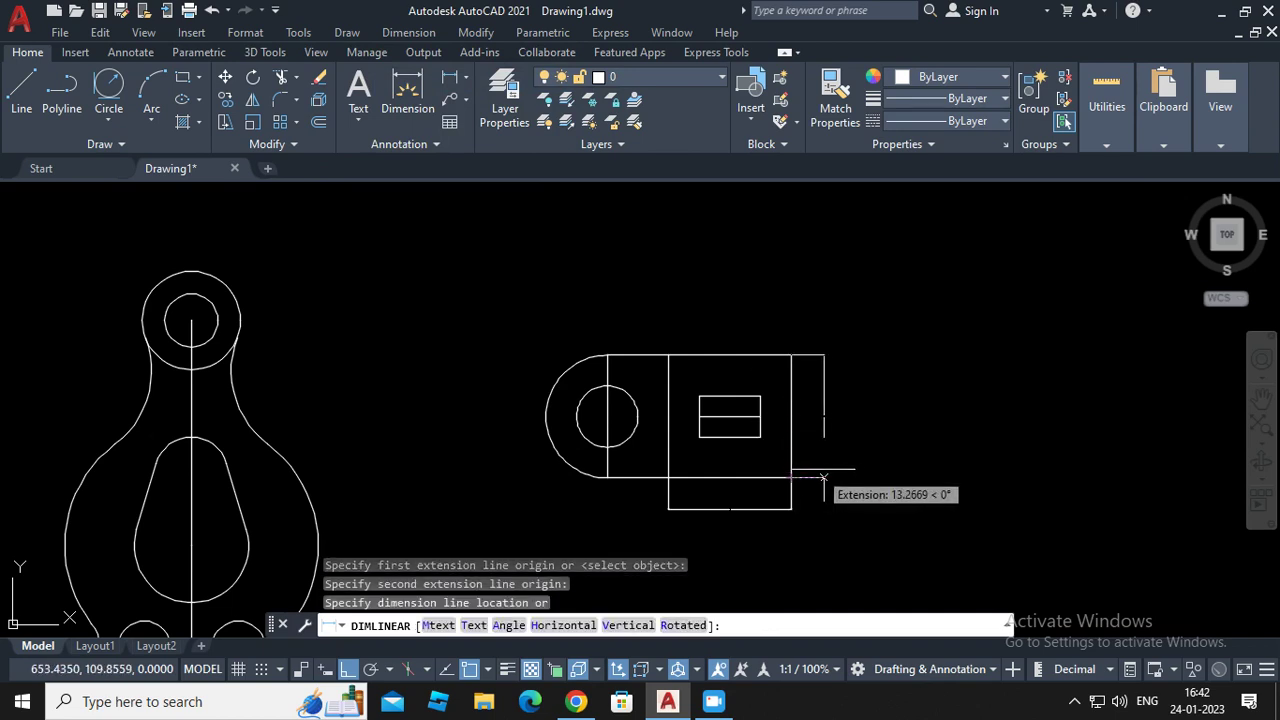
left_click(775, 425)
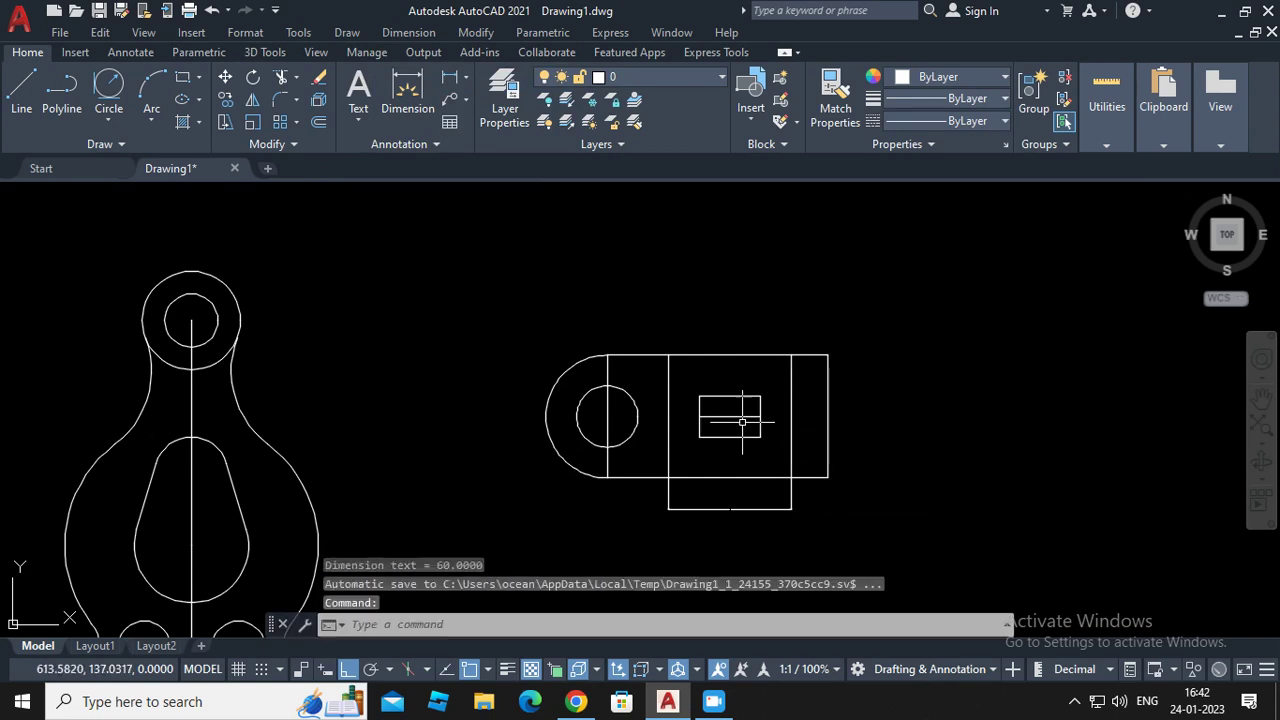
scroll(729, 437, "up", 6)
scroll(614, 444, "down", 6)
scroll(820, 408, "up", 2)
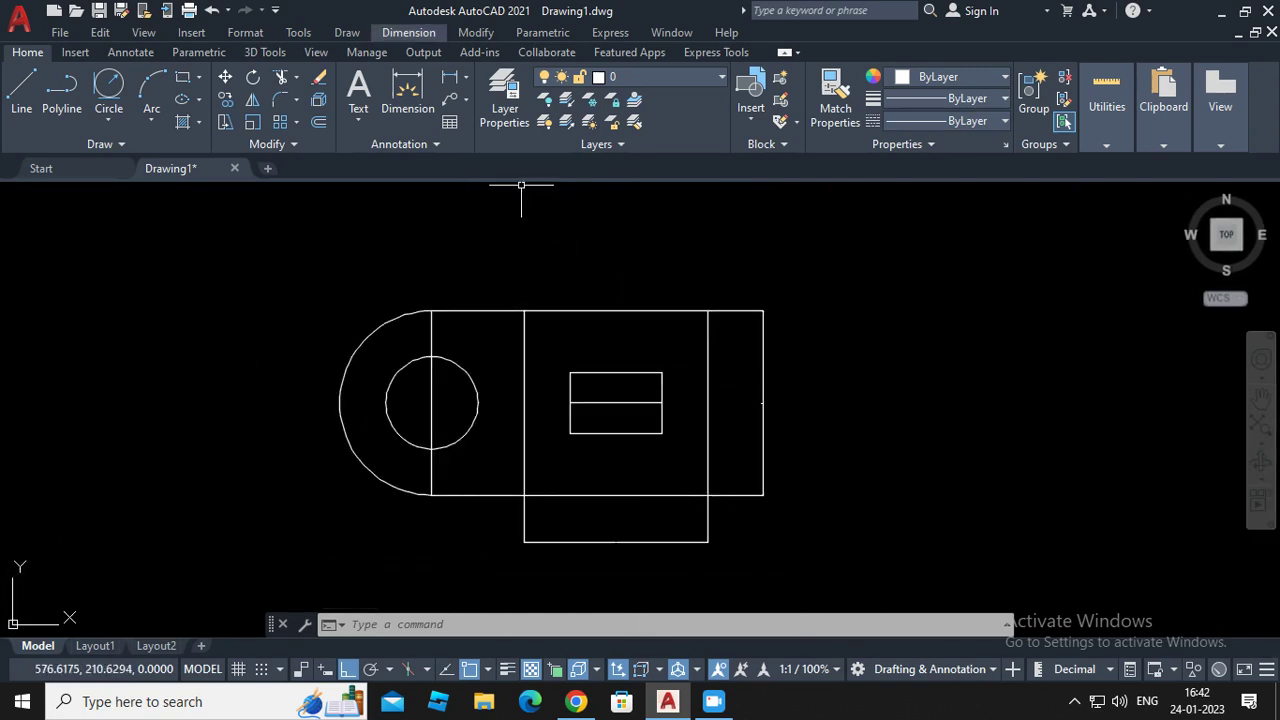
left_click(408, 32)
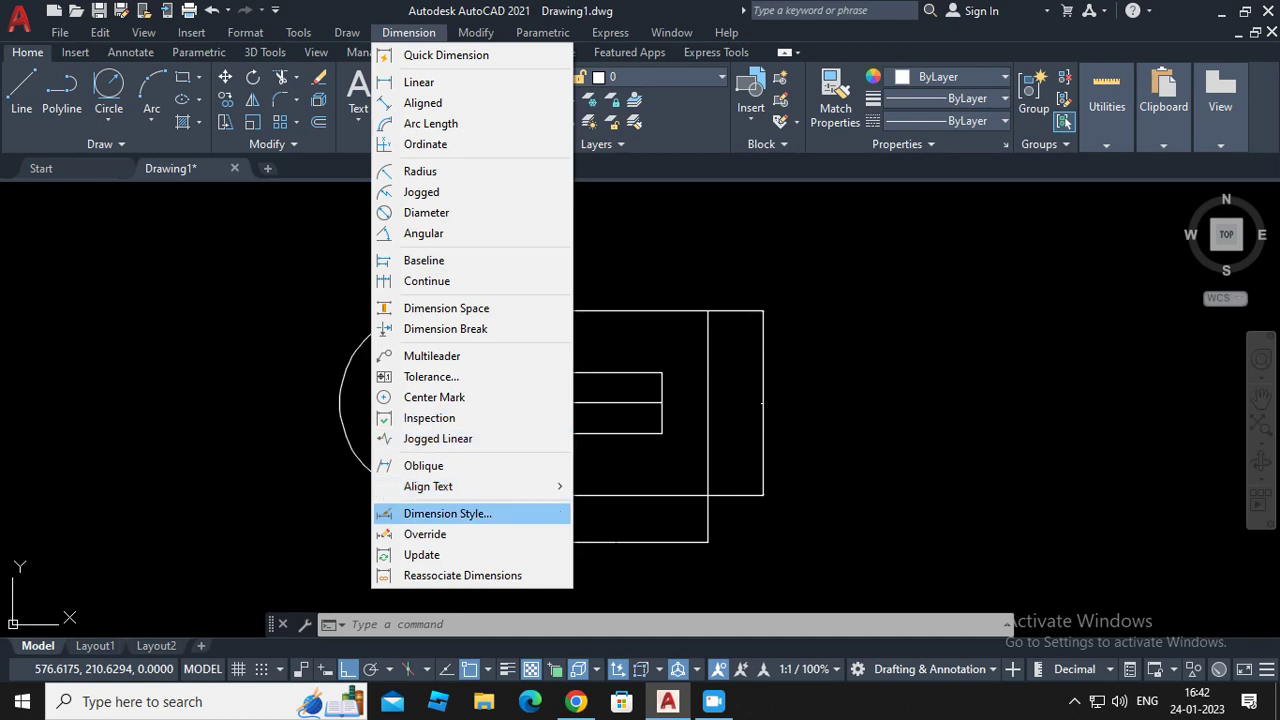
left_click(447, 513)
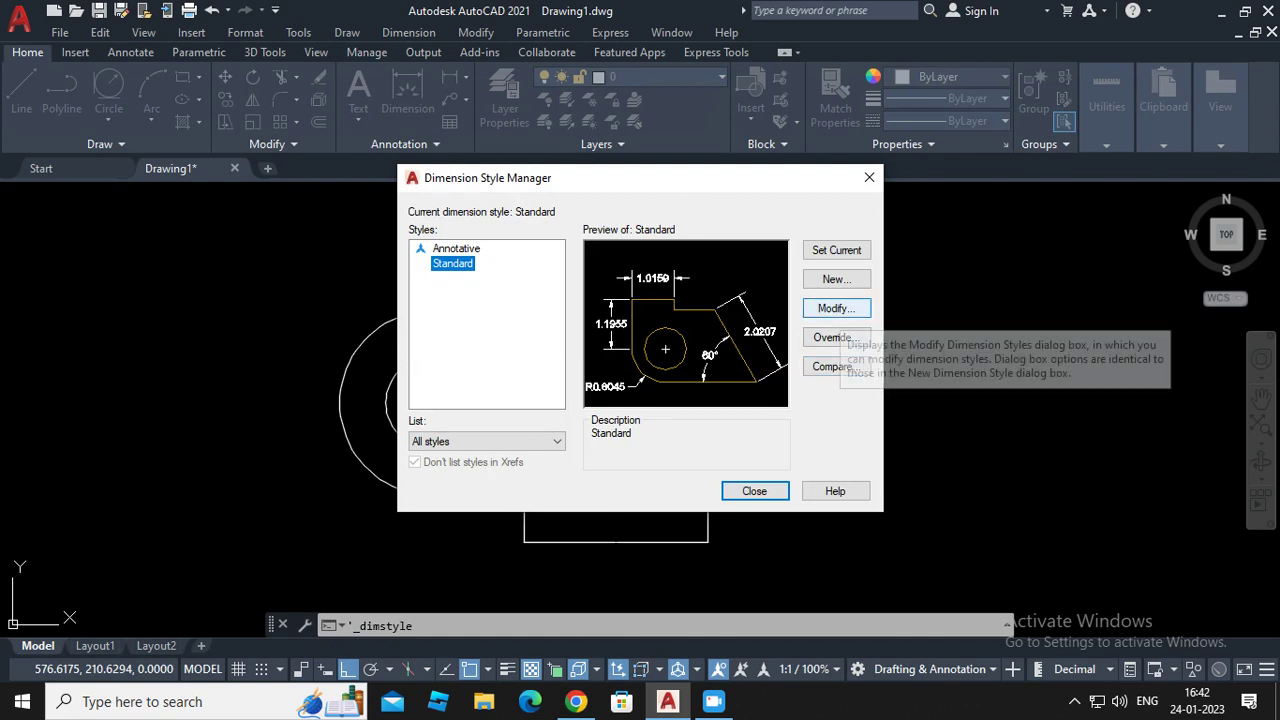
left_click(836, 308)
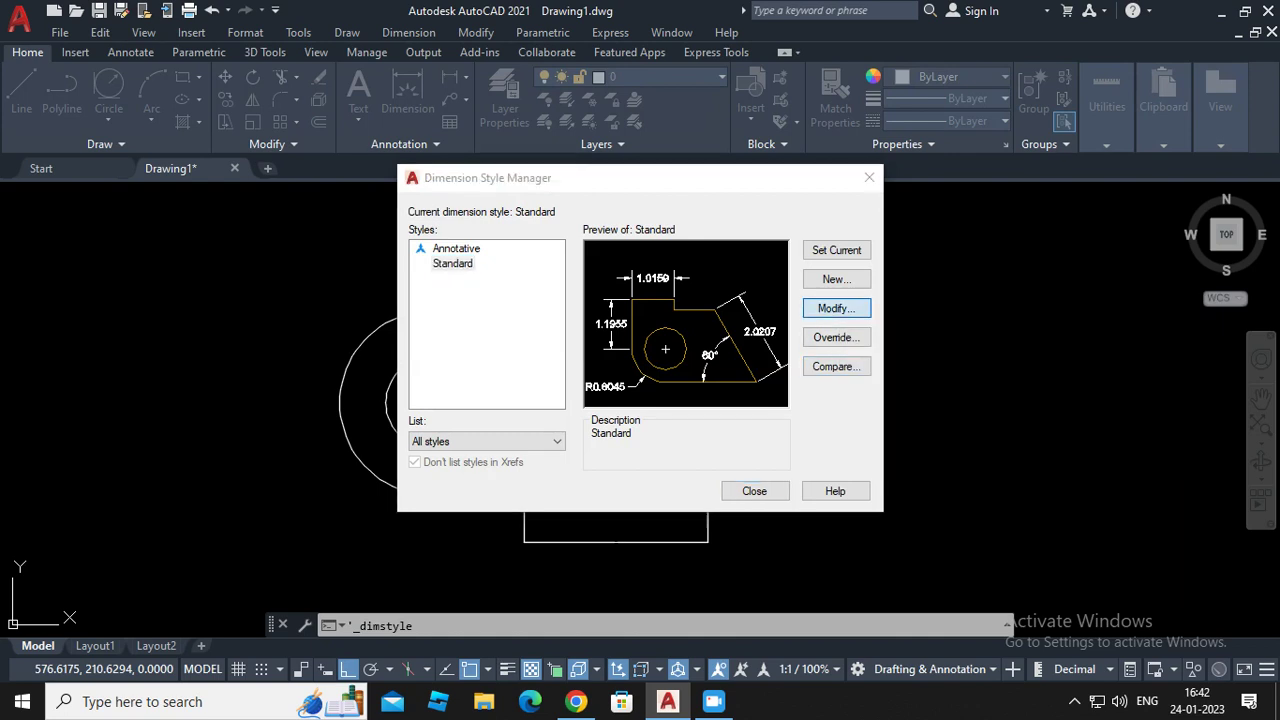
left_click(889, 107)
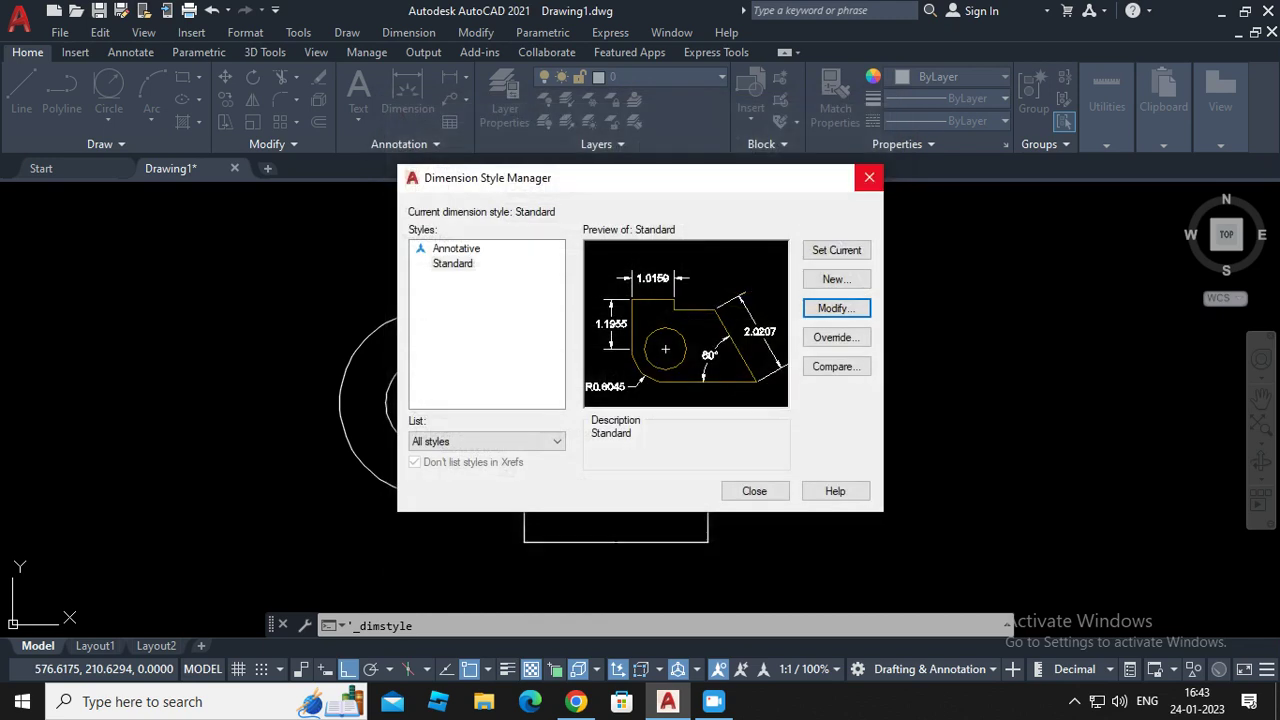
left_click(869, 177)
scroll(760, 514, "up", 6)
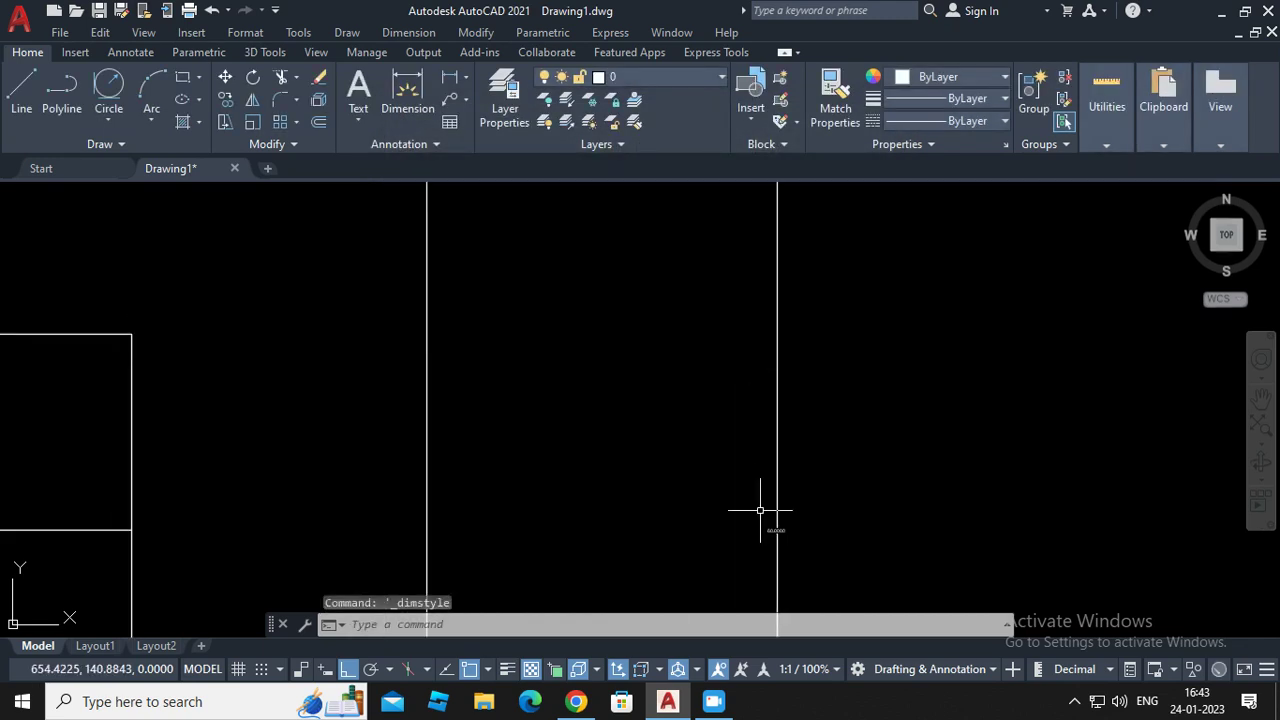
scroll(823, 429, "down", 6)
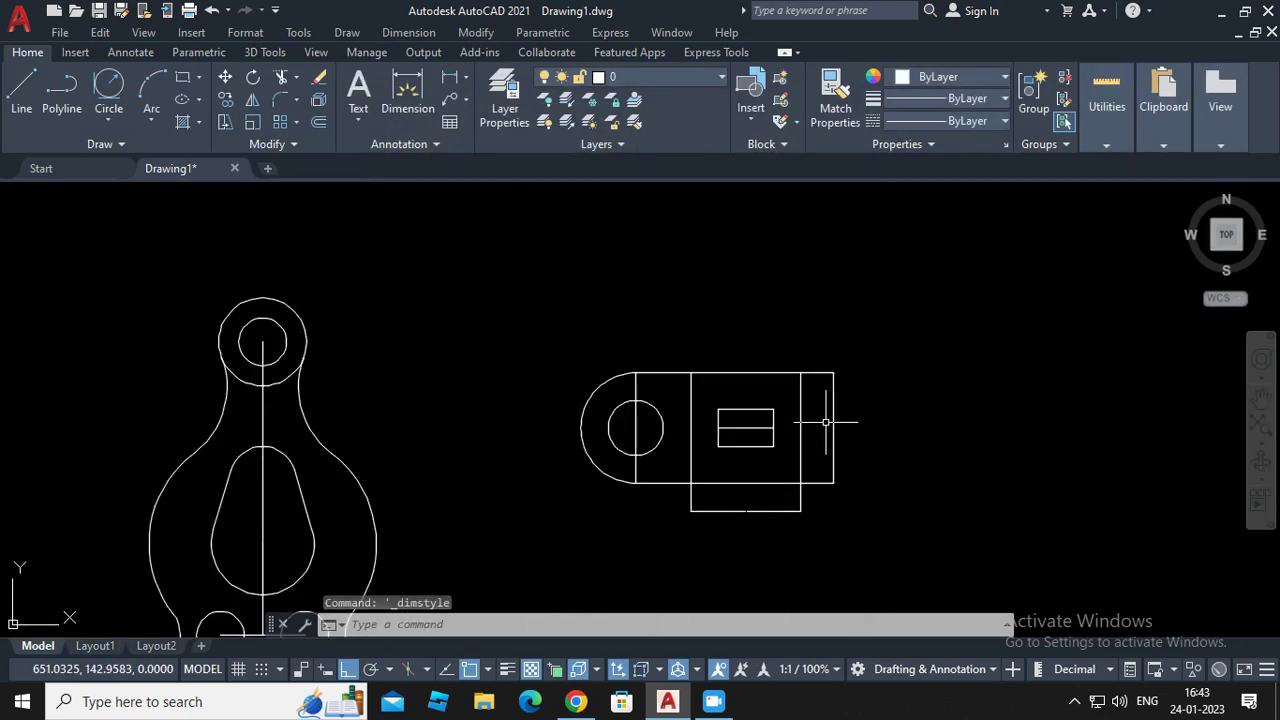
left_click(408, 32)
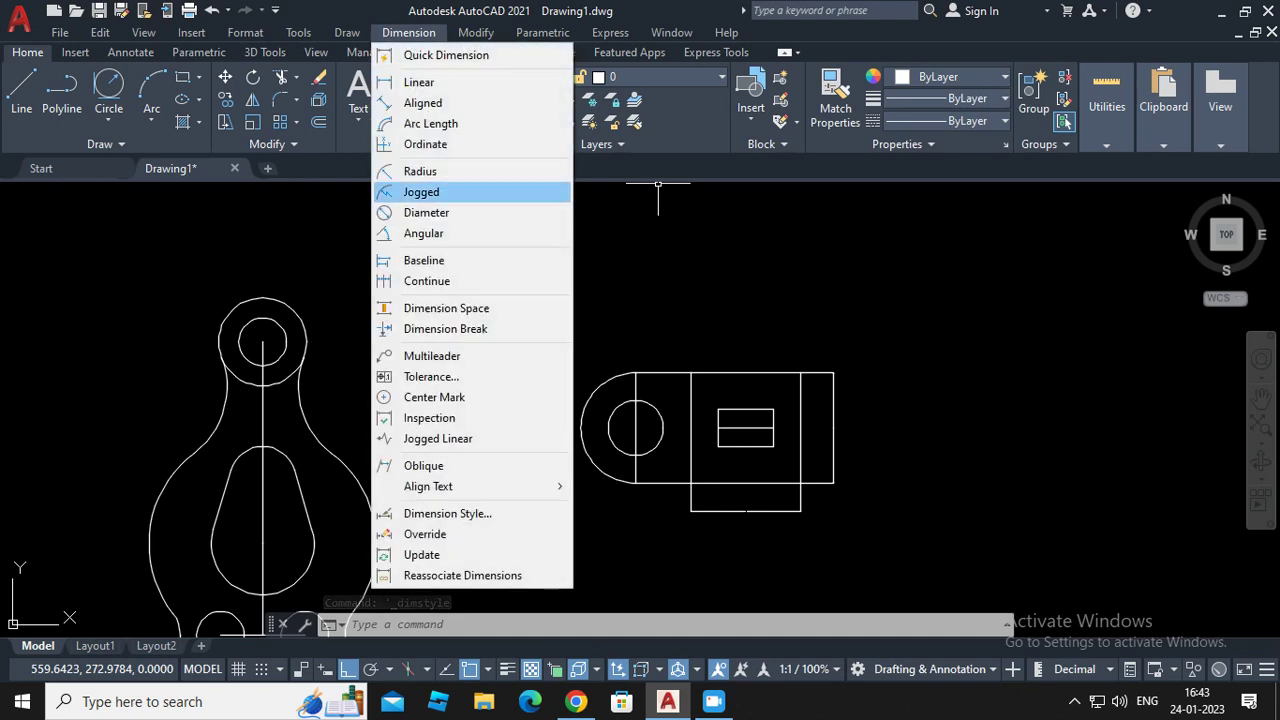
left_click(447, 513)
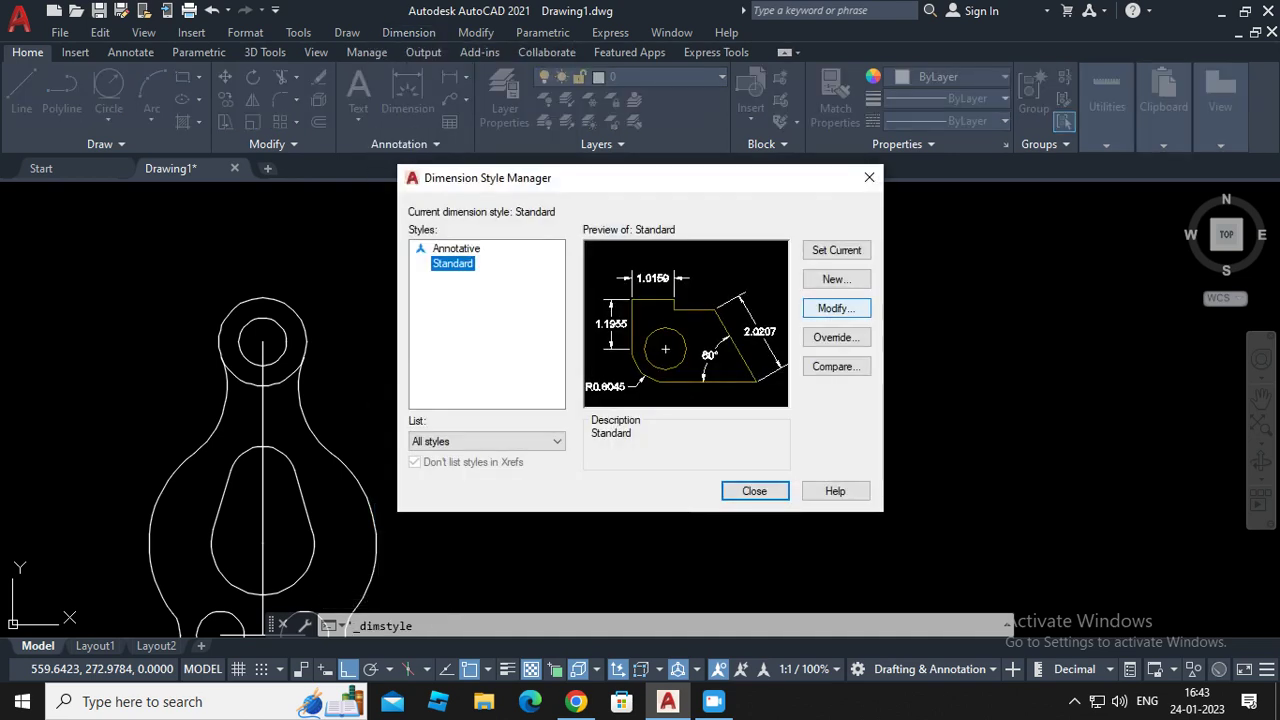
left_click(836, 308)
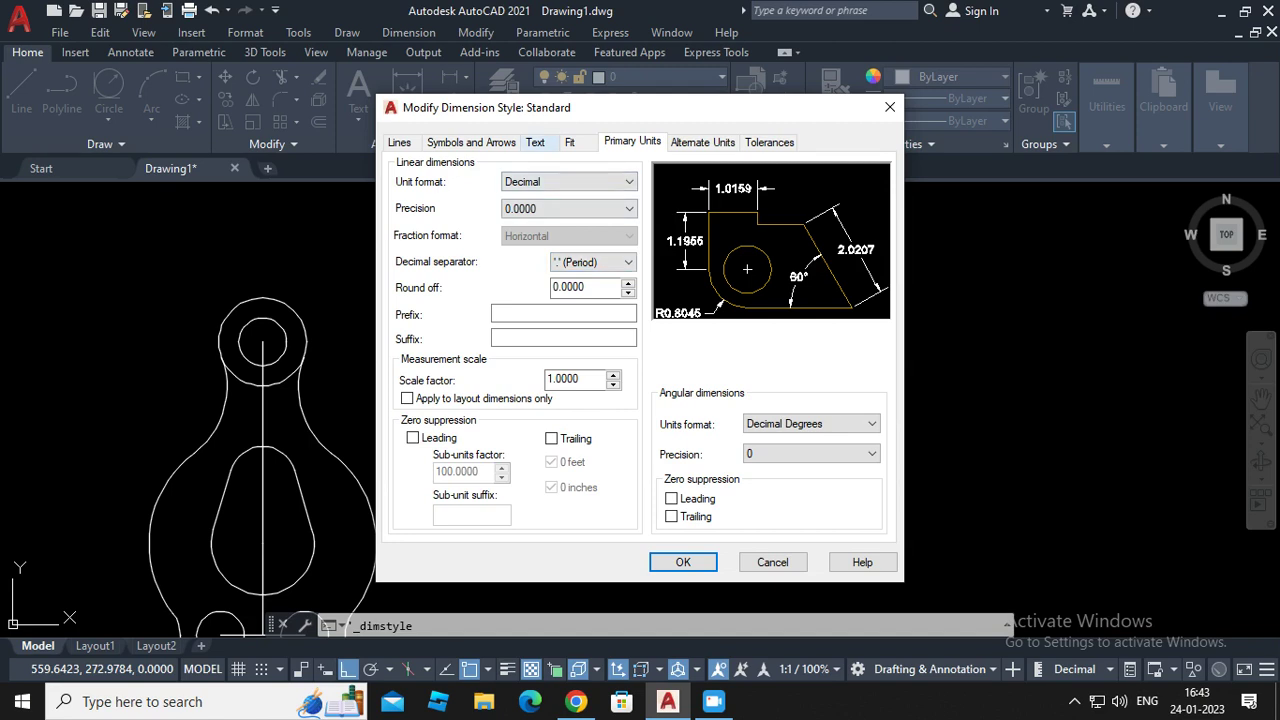
left_click(535, 142)
left_click(772, 562)
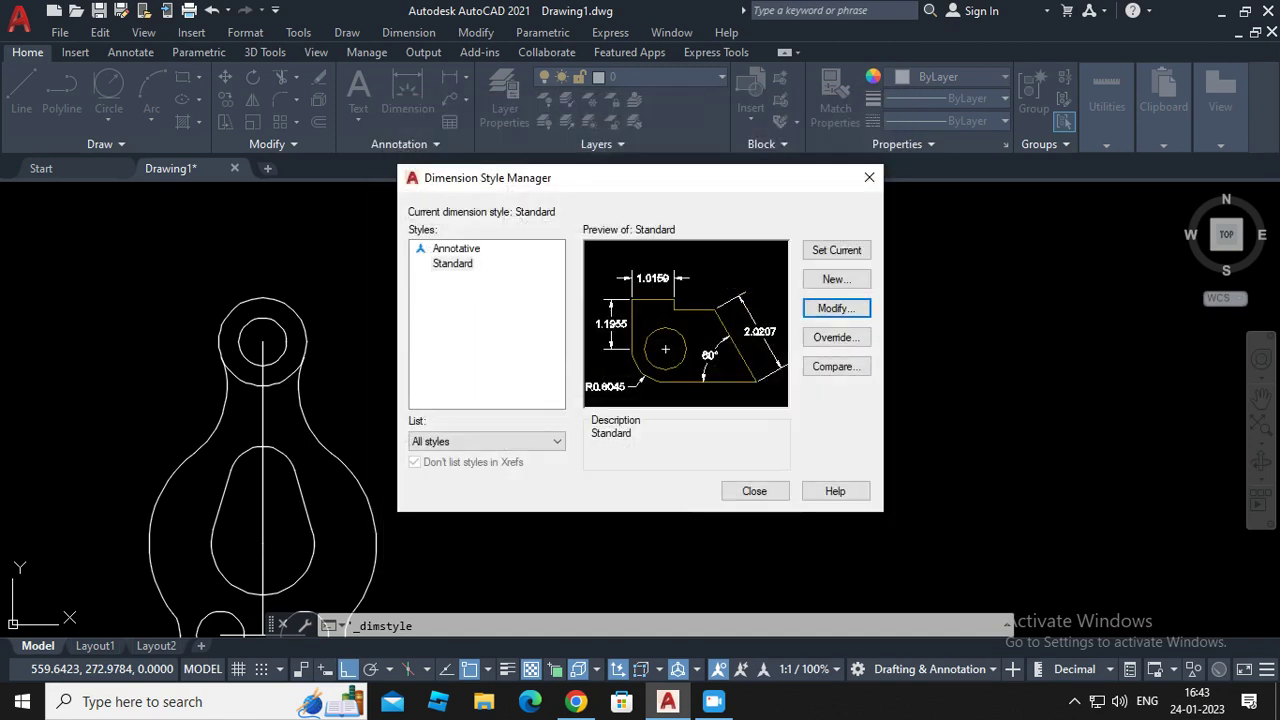
left_click(754, 491)
Modify the Standard dimension style to use a text height of 5
left_click(408, 32)
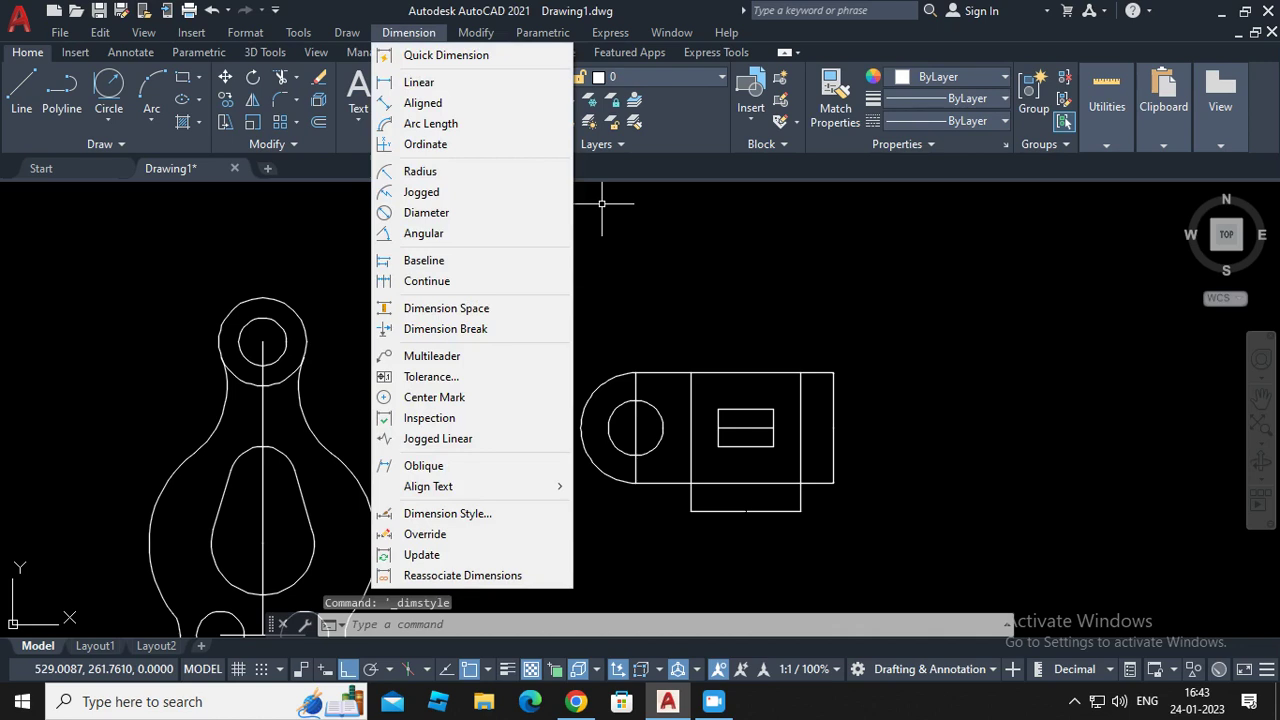
left_click(447, 513)
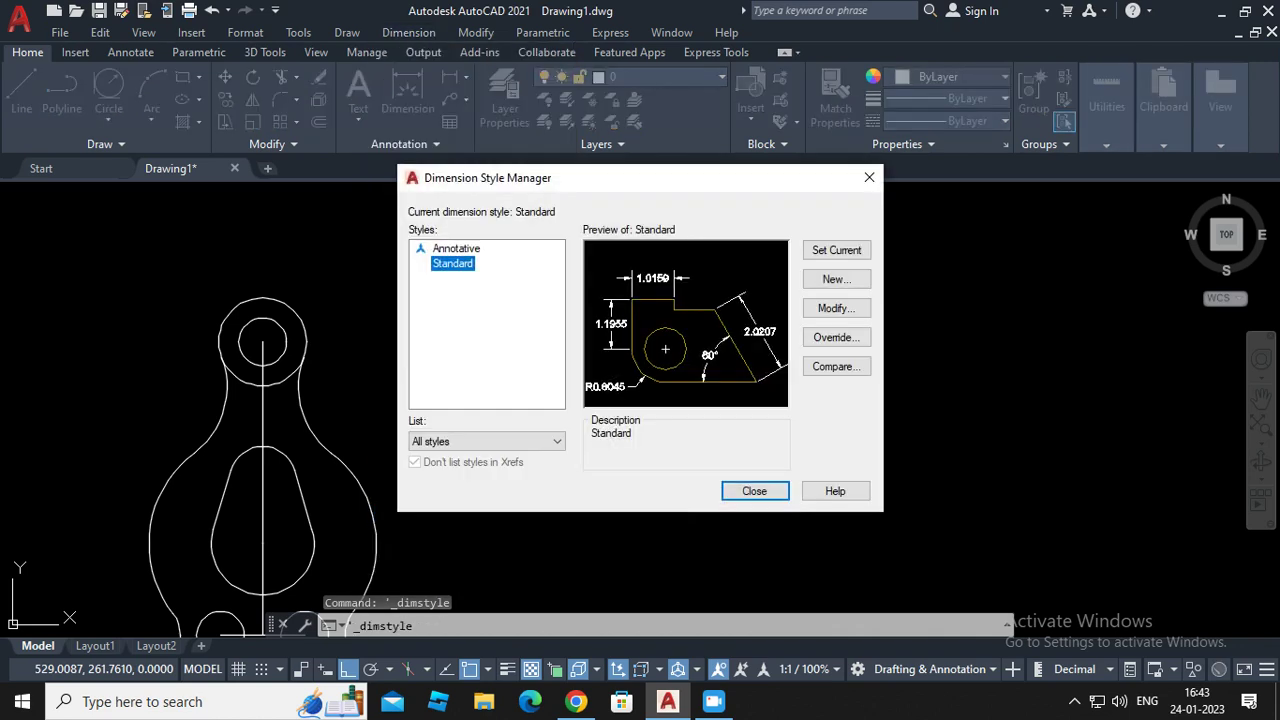
left_click(836, 308)
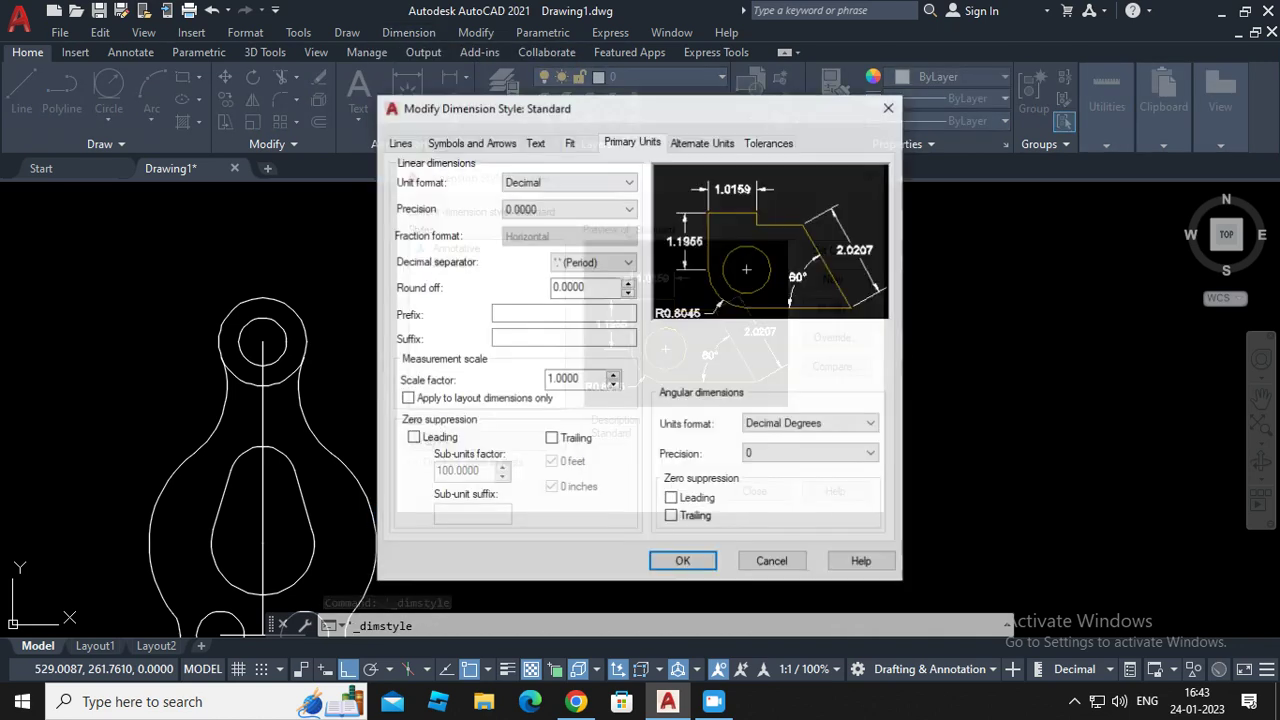
left_click(535, 142)
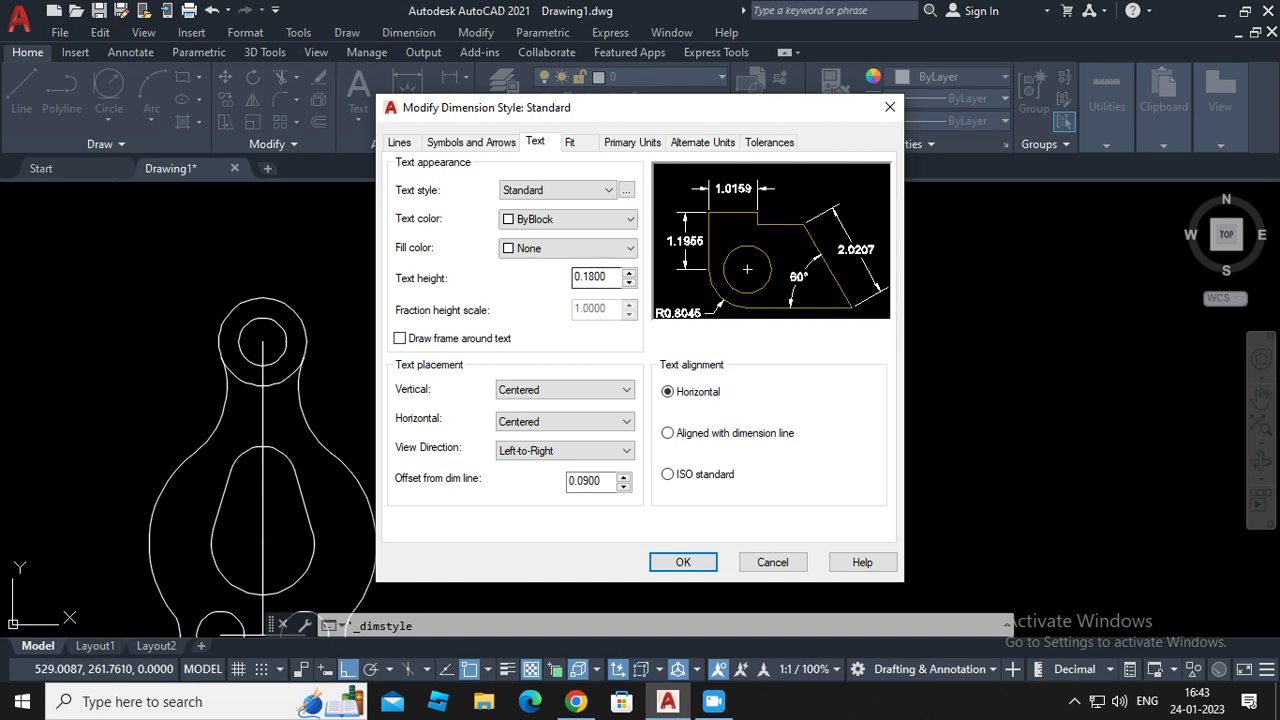
double_click(590, 276)
type("5")
left_click(683, 562)
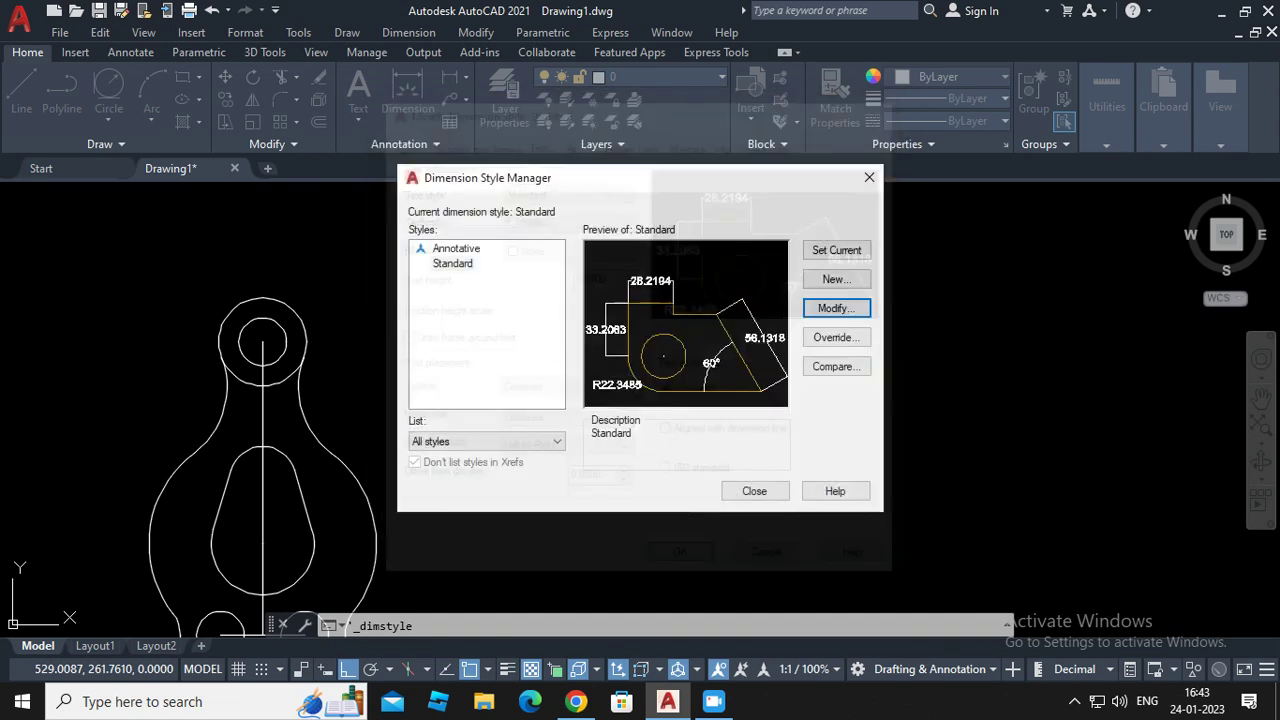
left_click(745, 491)
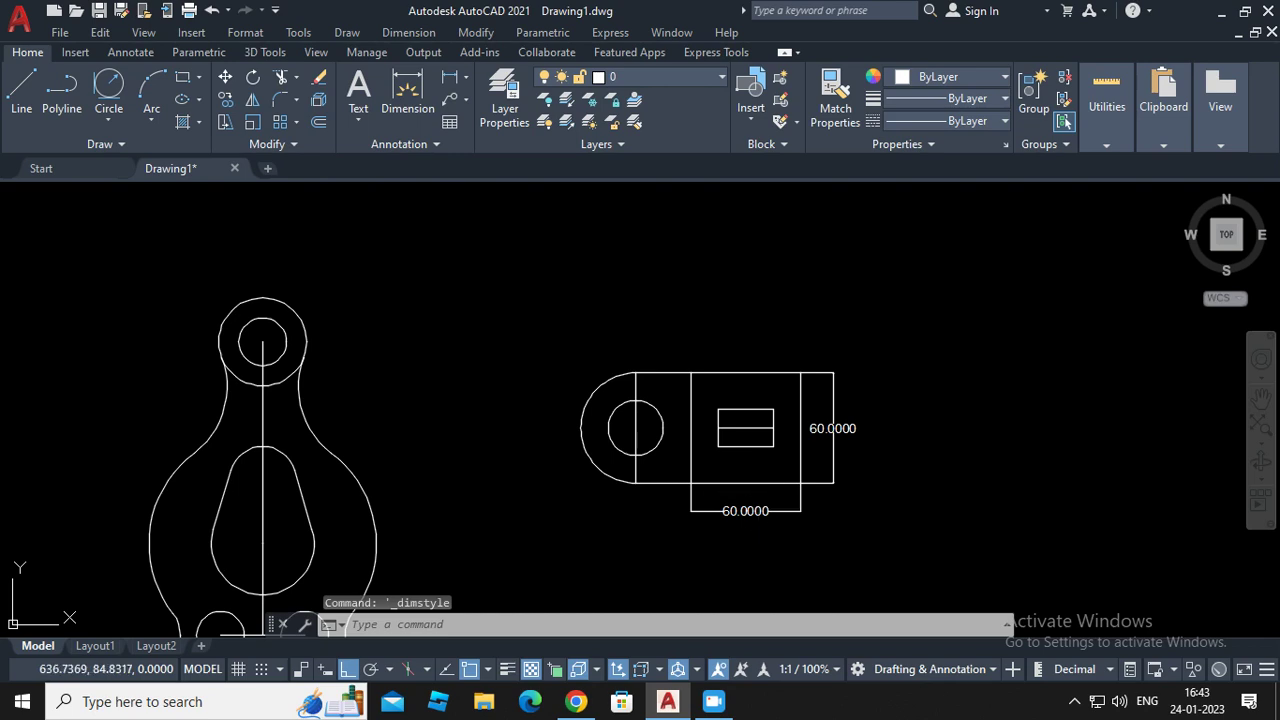
Set the arrow size of the Standard dimension style to 5
scroll(745, 491, "up", 6)
scroll(766, 414, "down", 6)
scroll(770, 368, "up", 5)
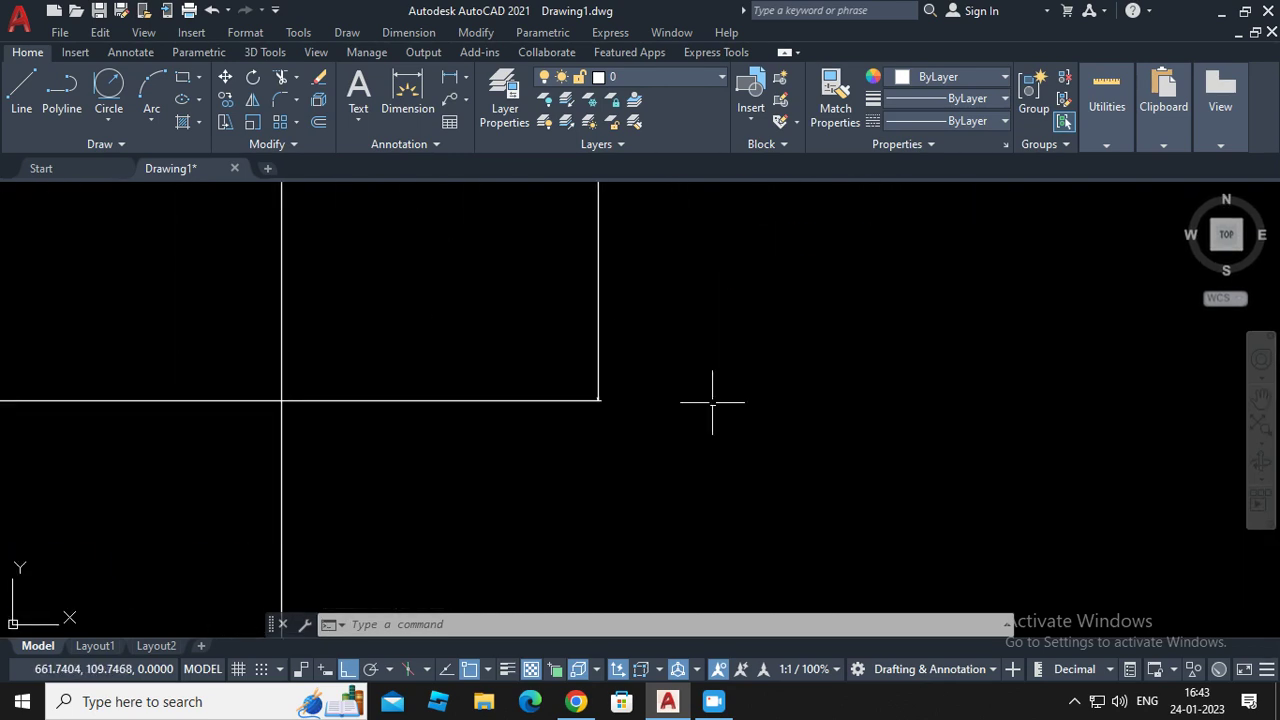
scroll(723, 394, "down", 7)
scroll(795, 375, "up", 2)
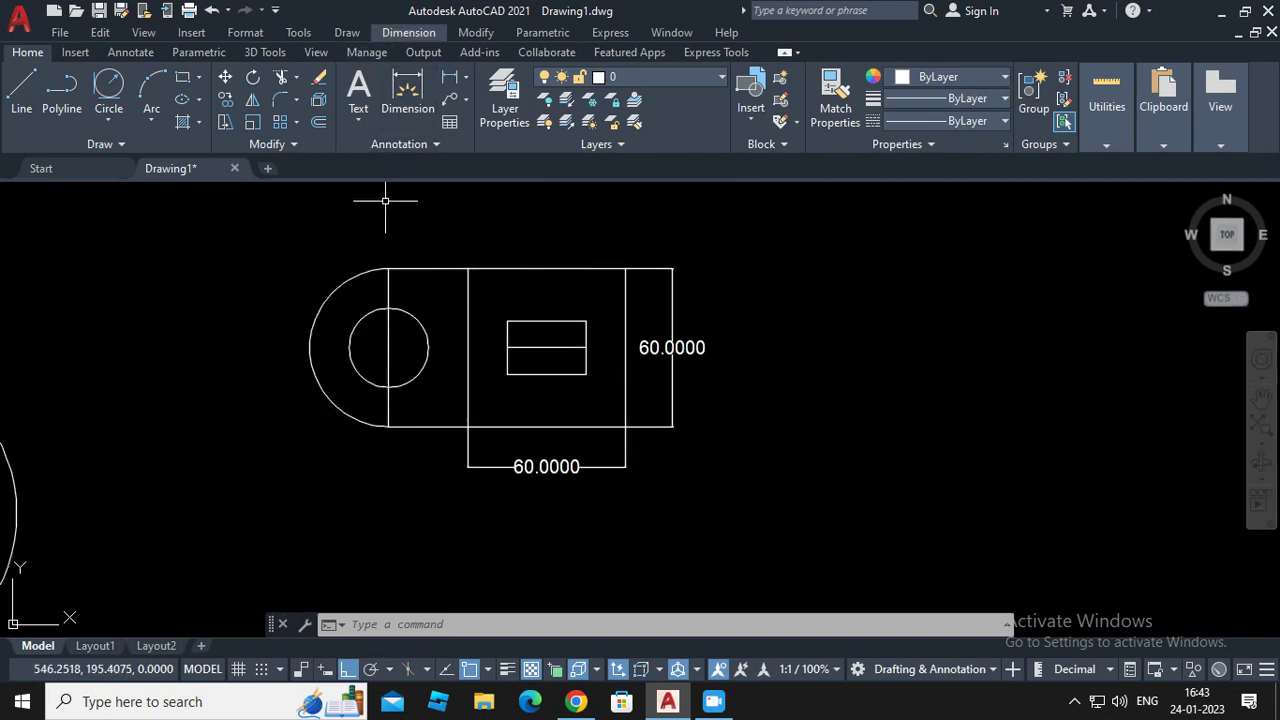
left_click(408, 32)
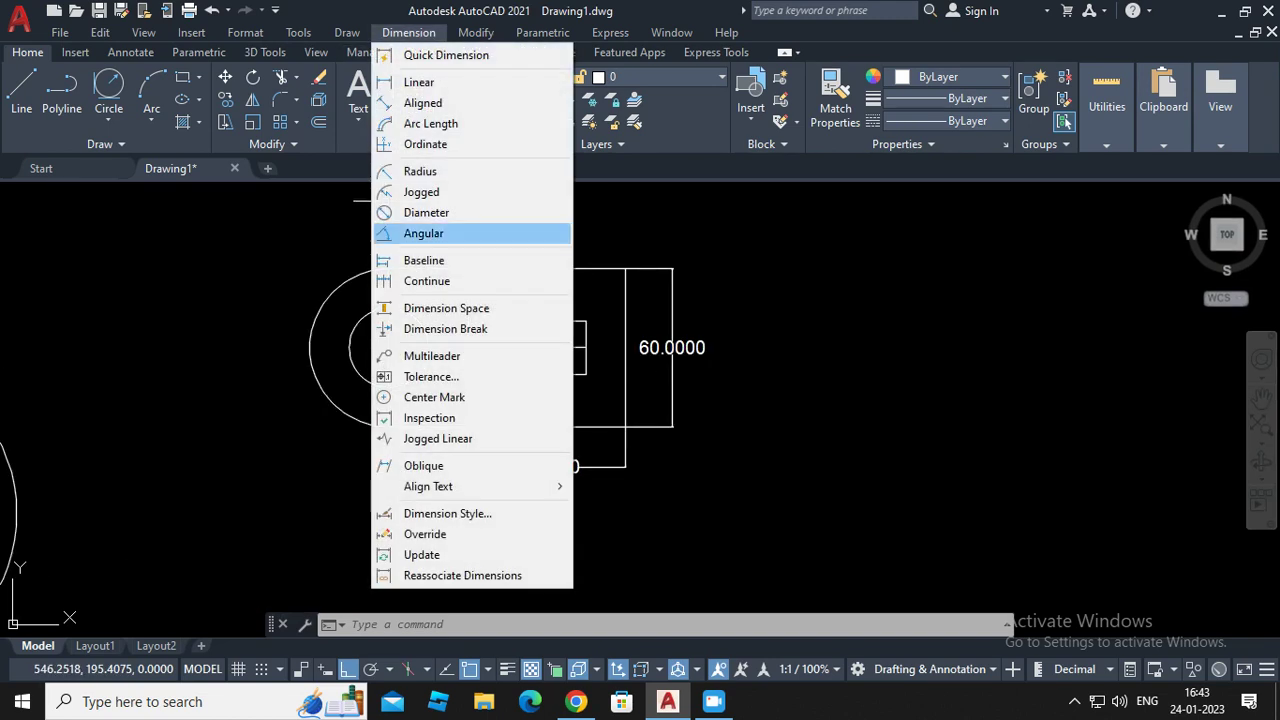
left_click(447, 513)
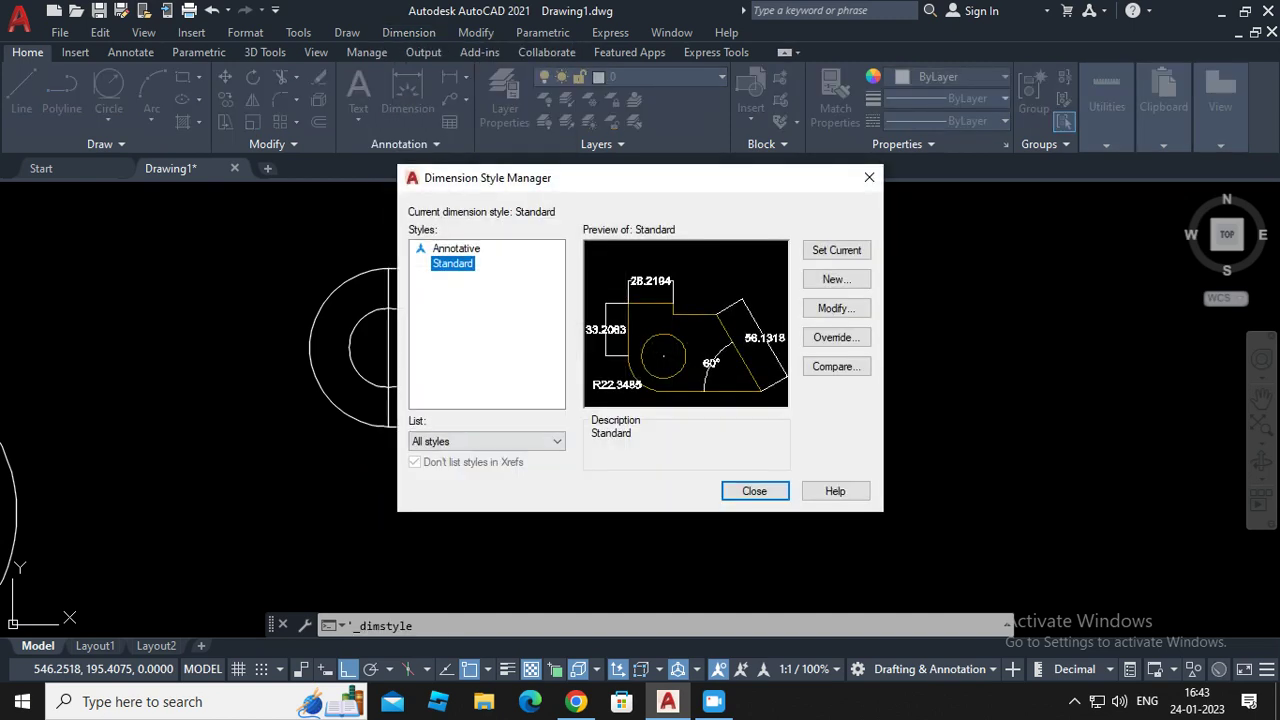
left_click(836, 308)
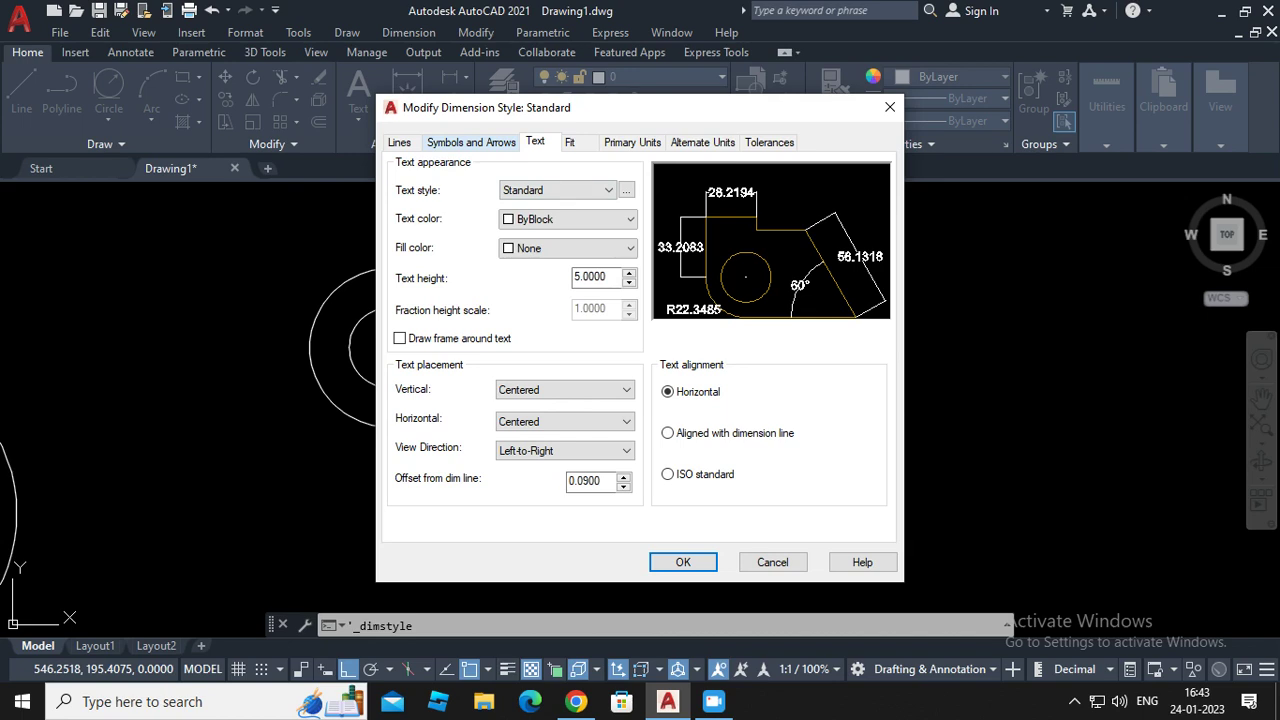
left_click(471, 142)
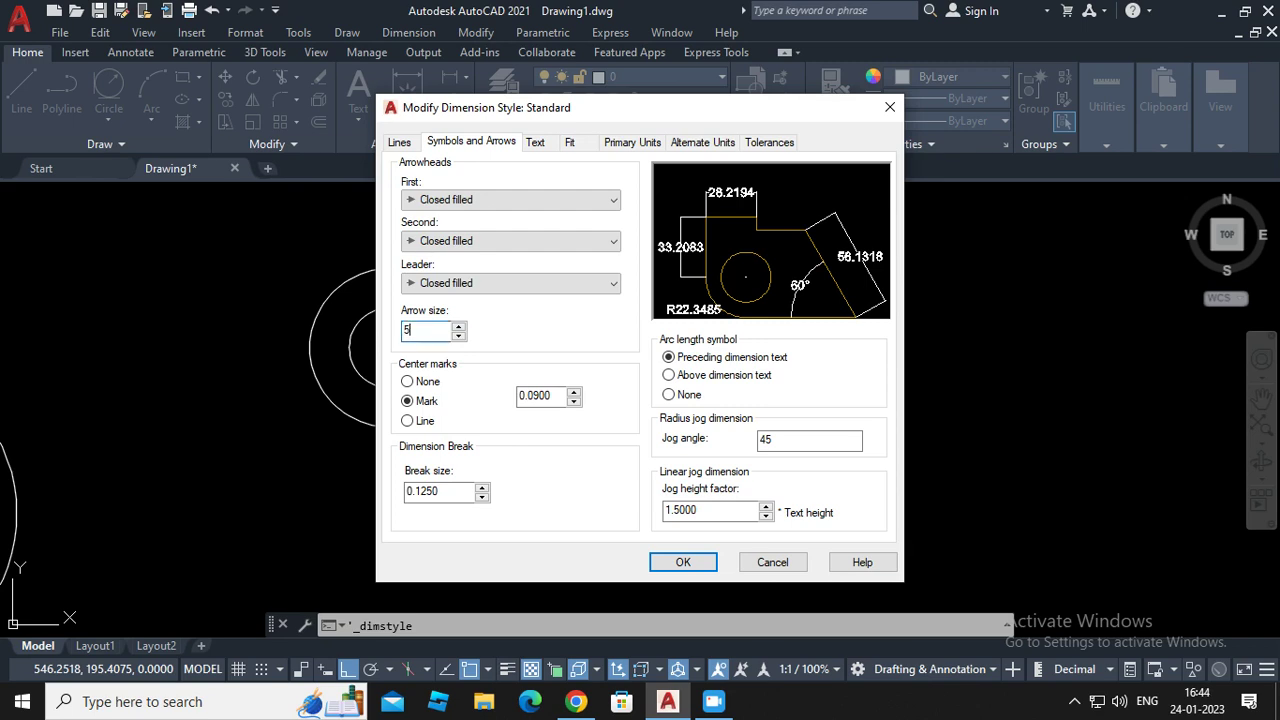
left_click(683, 562)
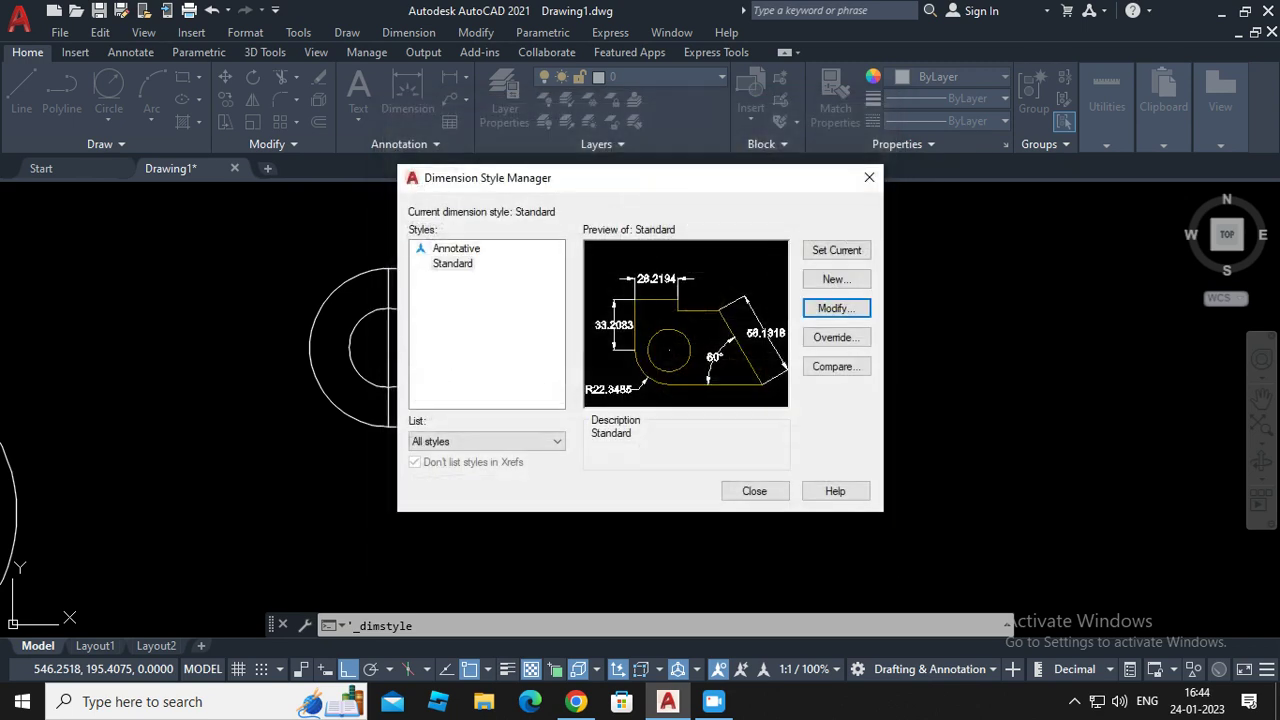
left_click(758, 491)
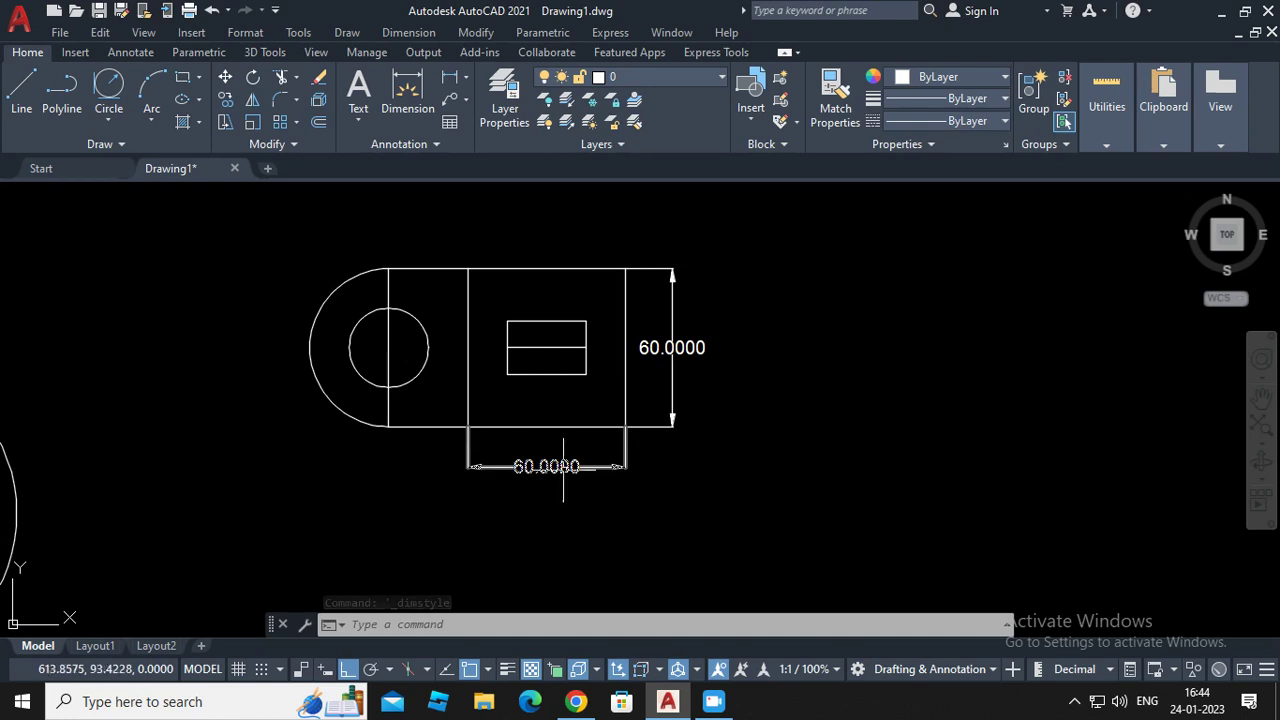
Set the linear dimension precision of the Standard dimension style to one decimal place (0.0)
left_click(408, 32)
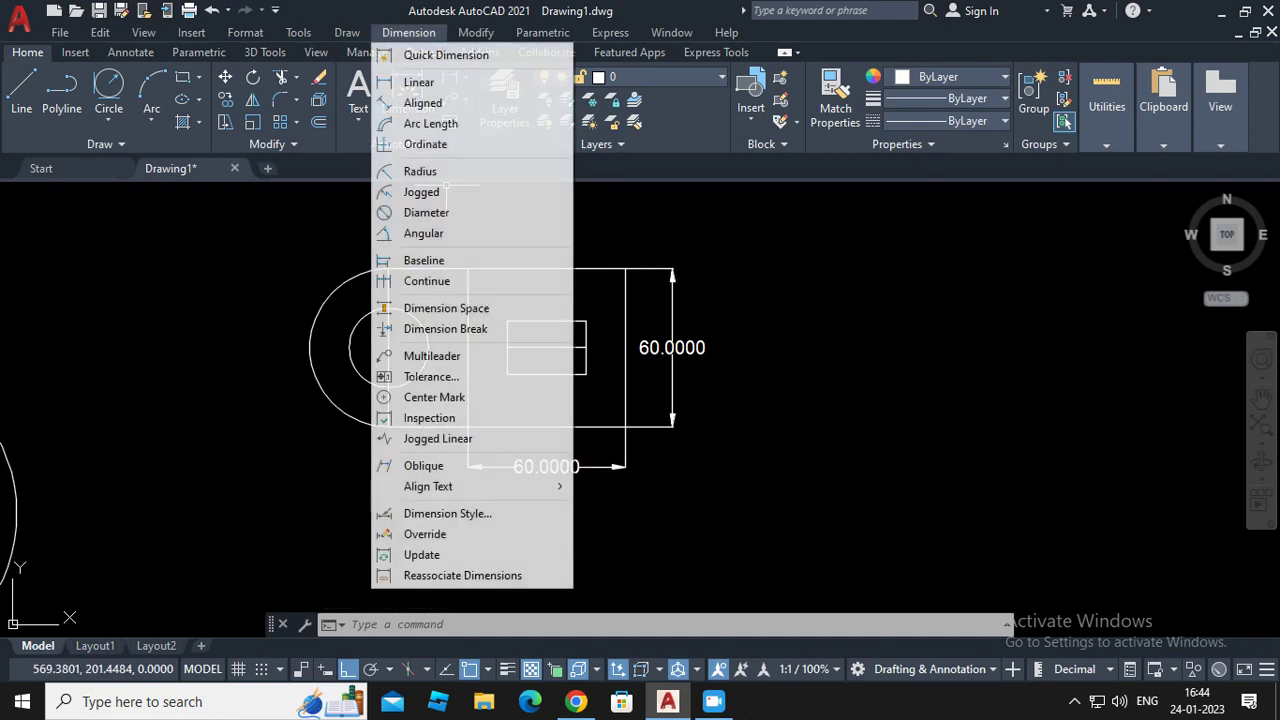
left_click(440, 513)
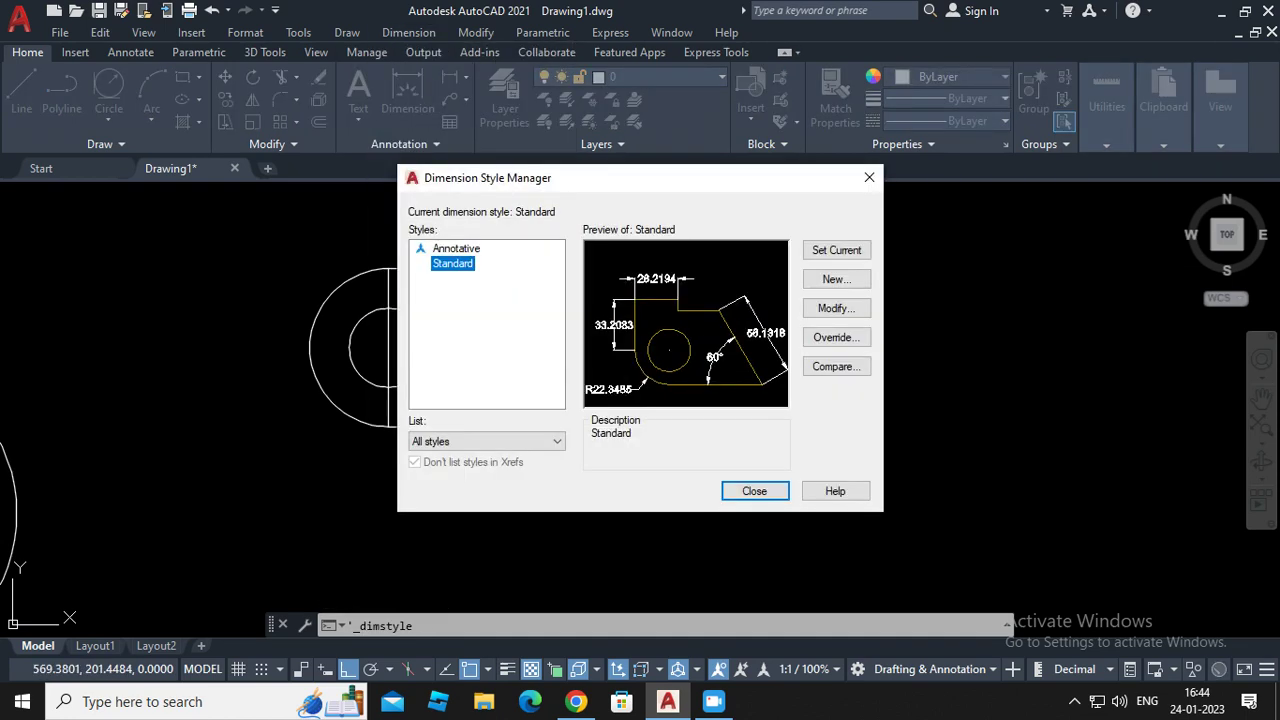
left_click(836, 308)
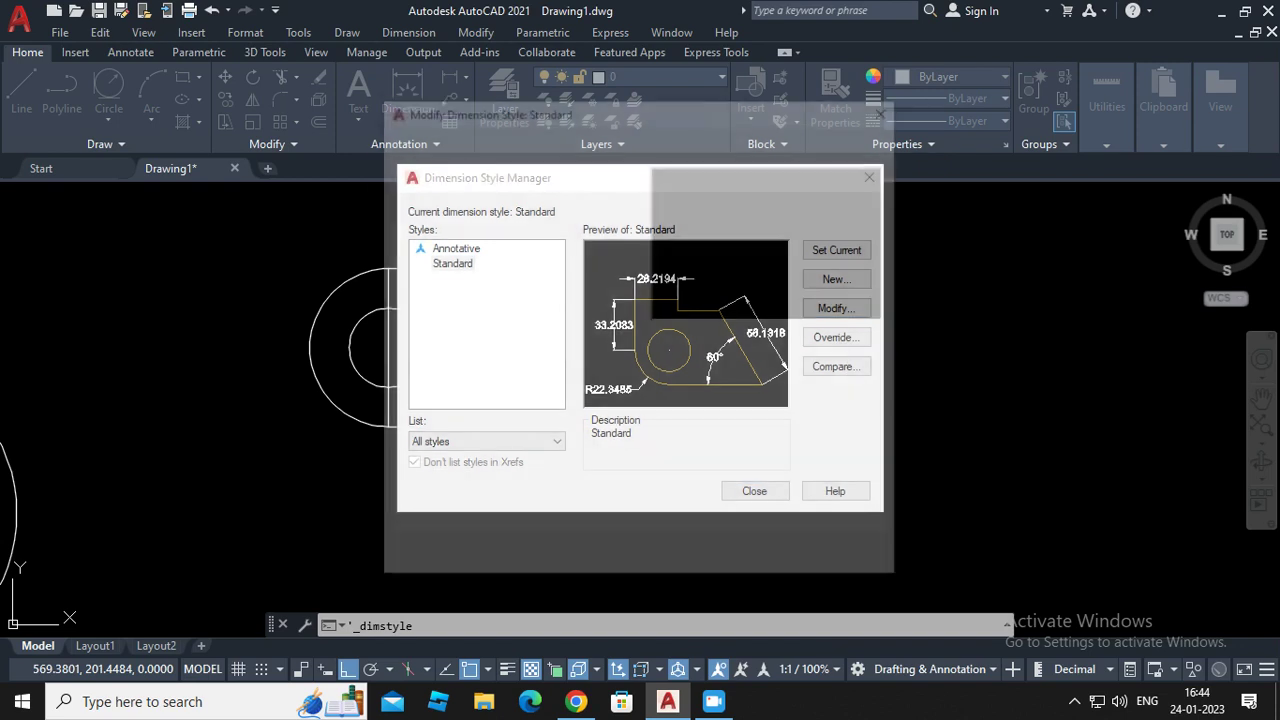
left_click(632, 142)
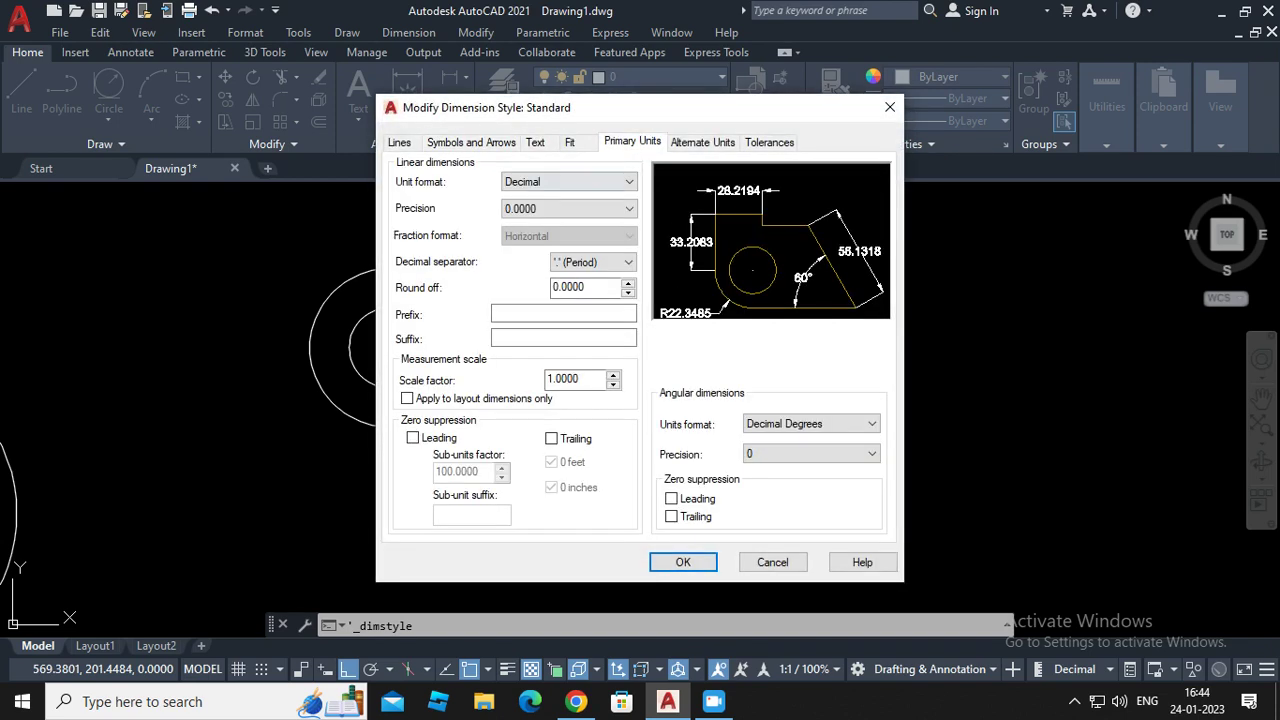
left_click(560, 208)
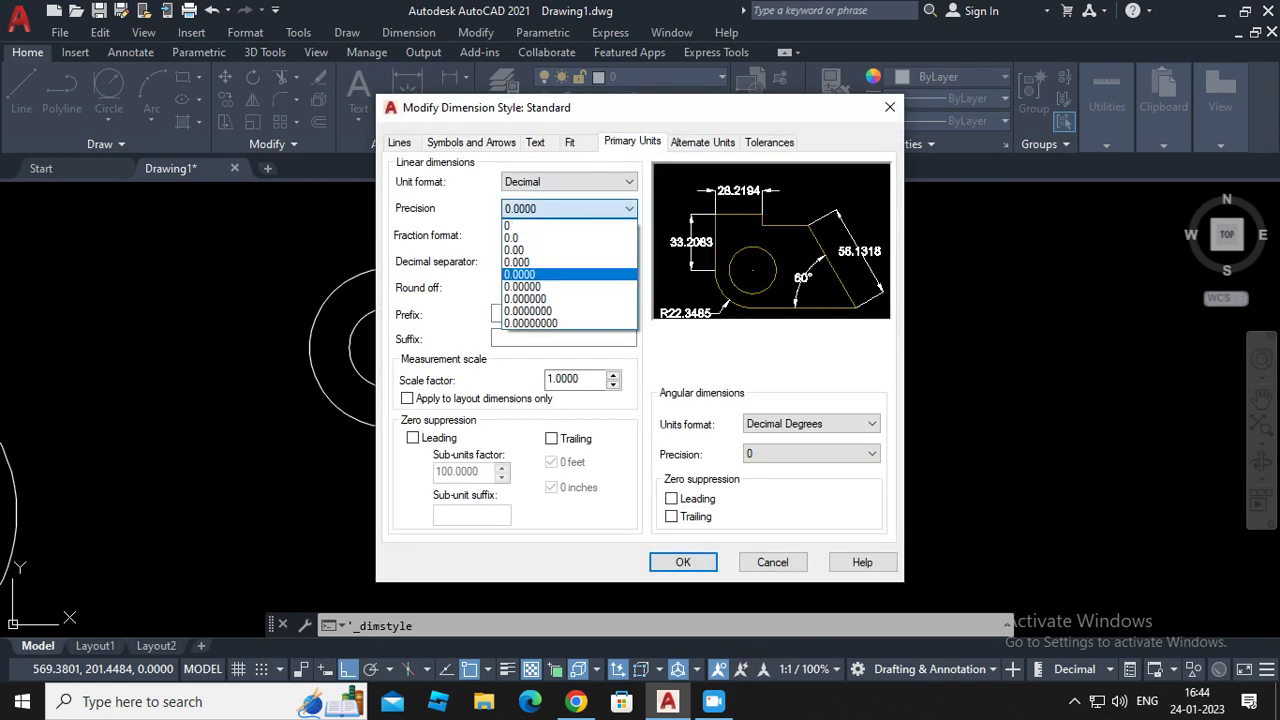
left_click(515, 237)
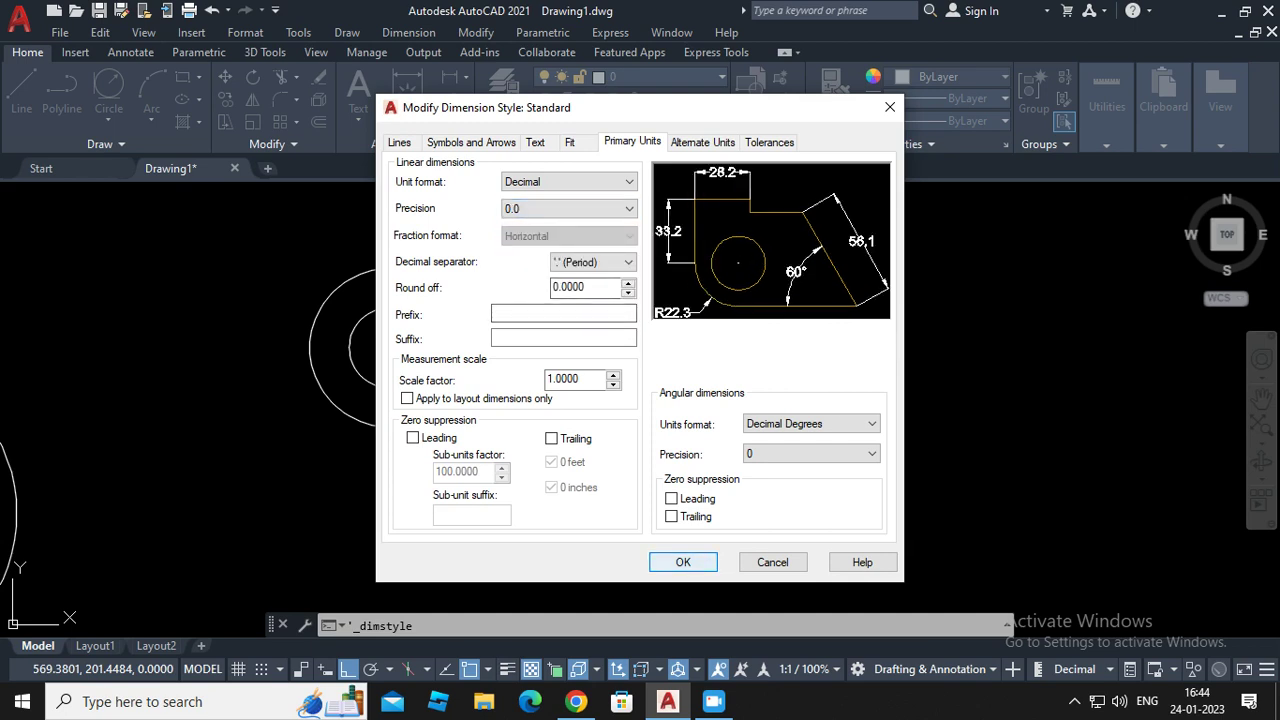
left_click(683, 562)
left_click(745, 490)
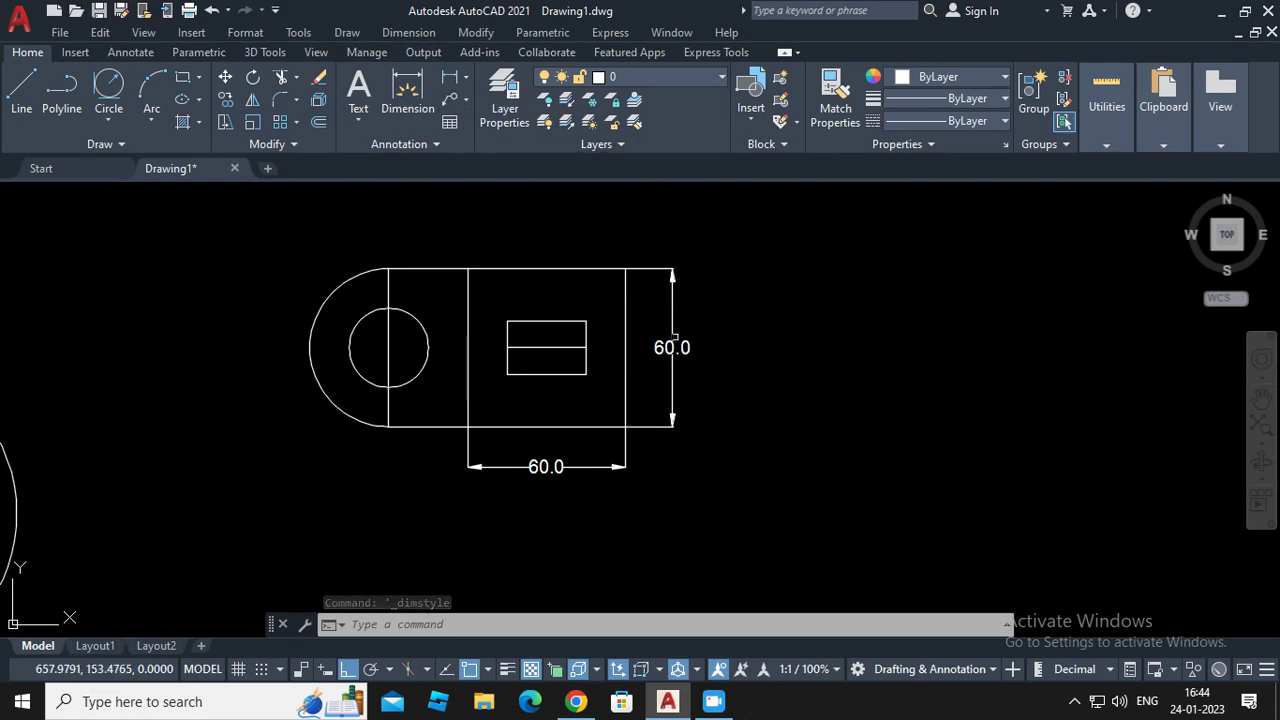
Modify the Standard dimension style to suppress both extension lines, Ext line 1 and Ext line 2
scroll(611, 391, "up", 4)
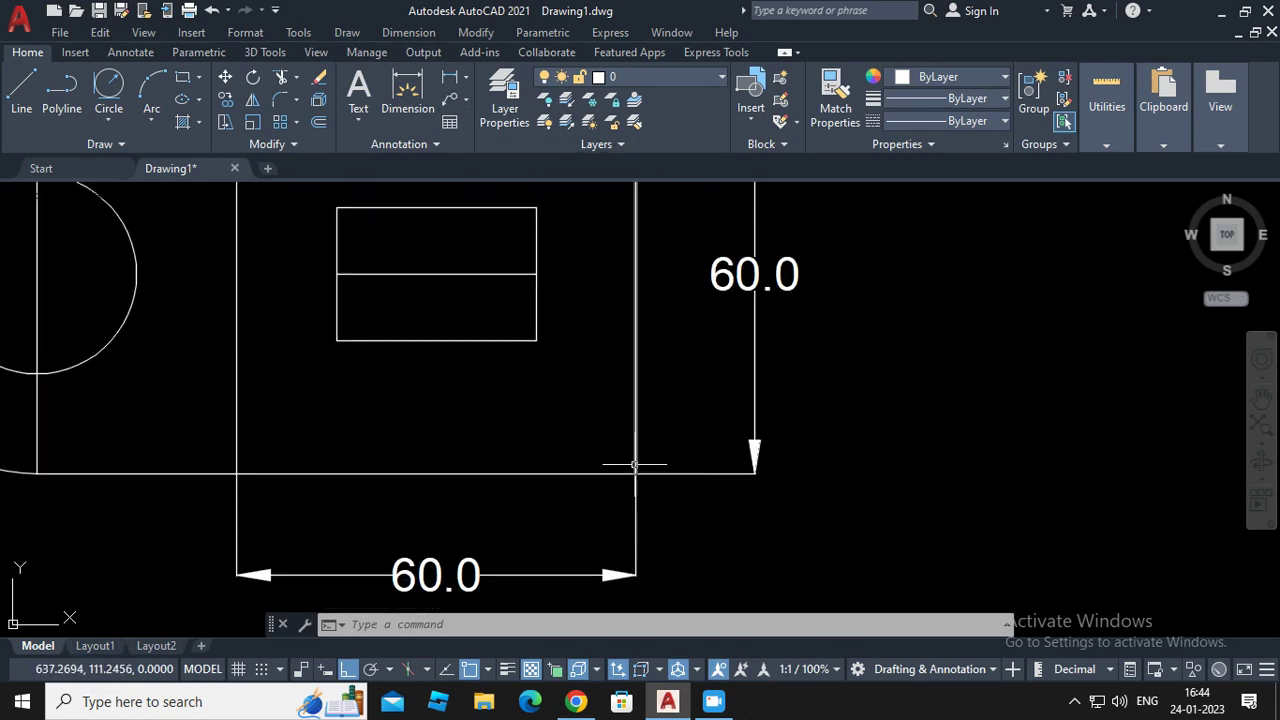
scroll(737, 477, "down", 4)
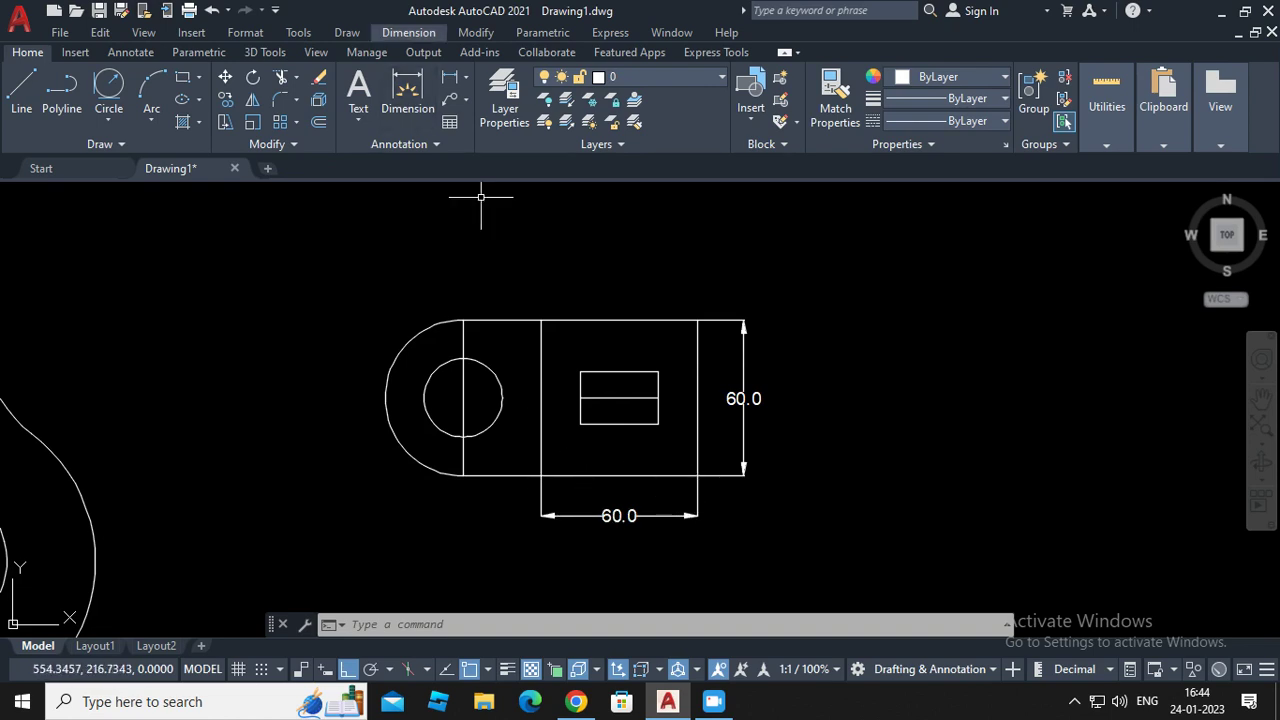
left_click(408, 32)
left_click(445, 513)
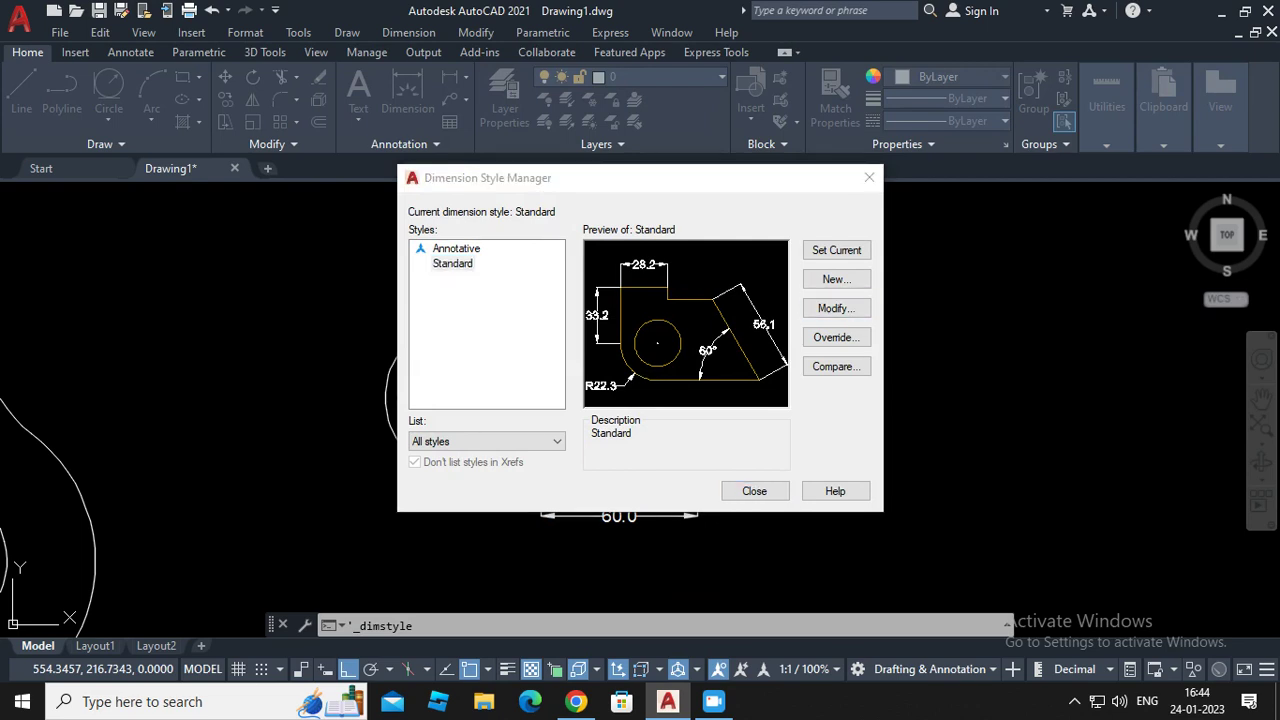
left_click(836, 308)
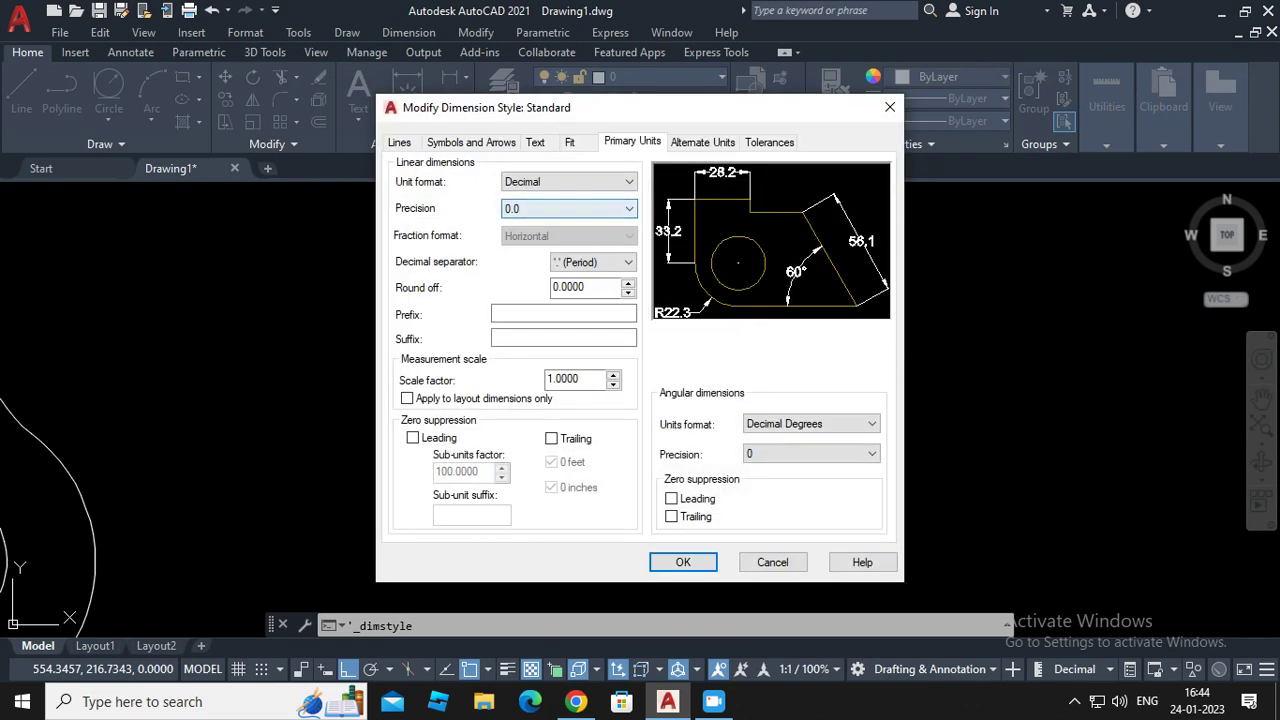
key("ctrl+shift+Tab")
key("ctrl+shift+Tab")
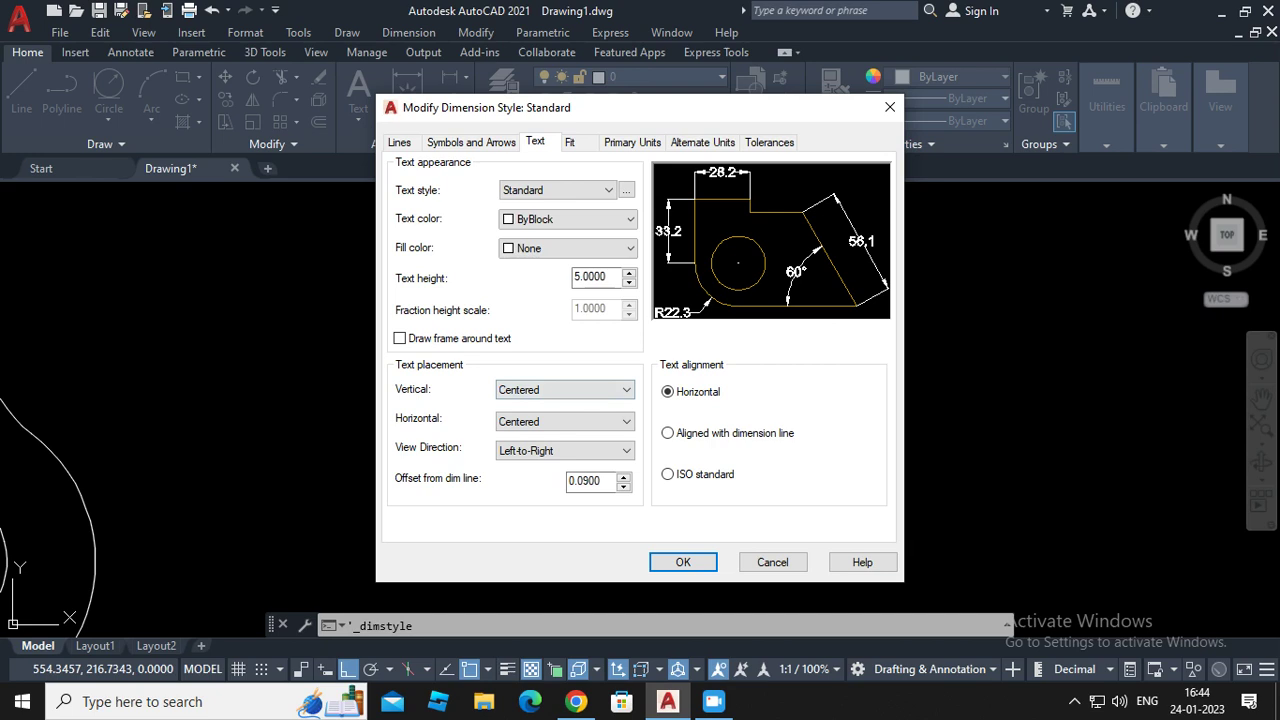
key("ctrl+shift+Tab")
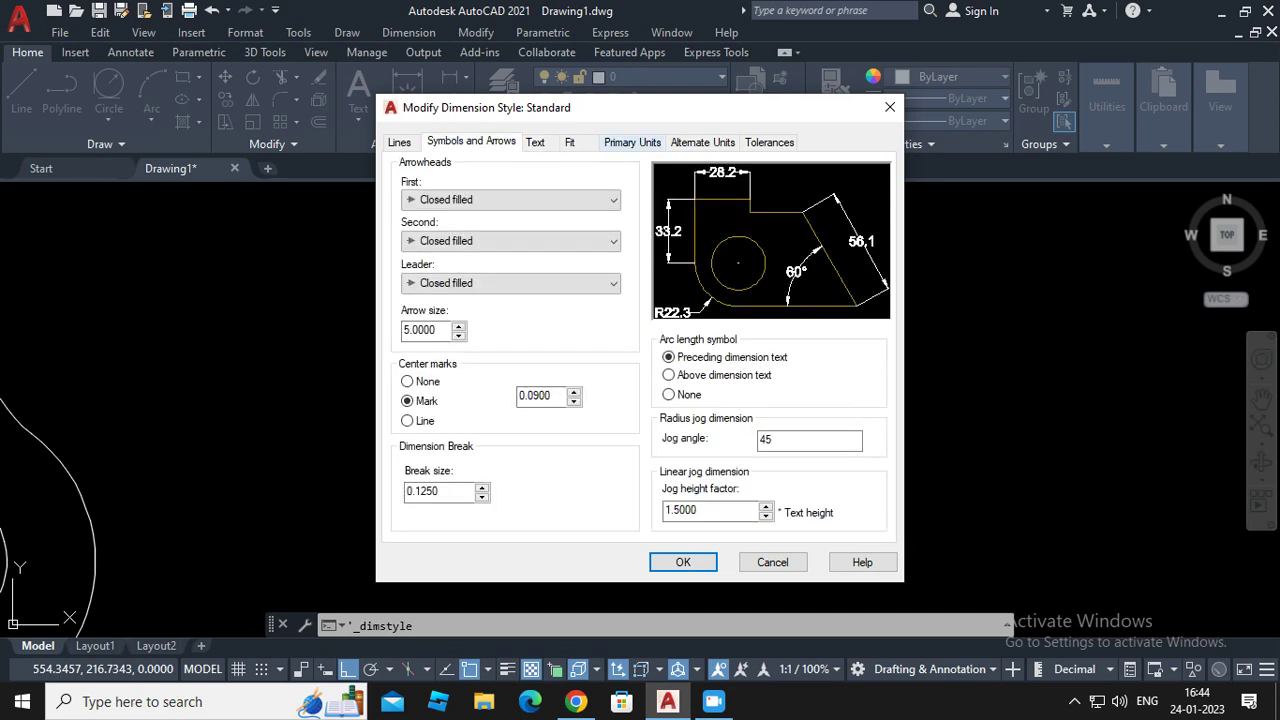
key("ctrl+Tab")
key("ctrl+Tab")
key("ctrl+Tab")
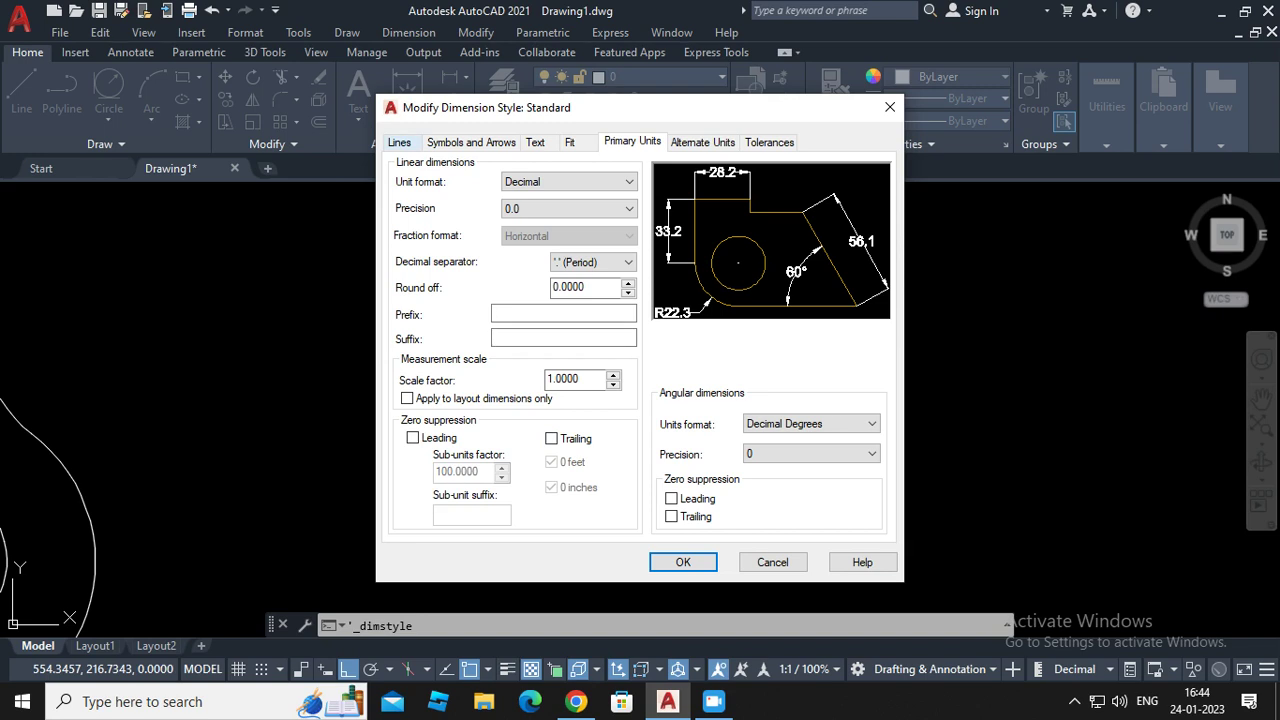
key("ctrl+Tab")
key("ctrl+Tab")
key("ctrl+Tab")
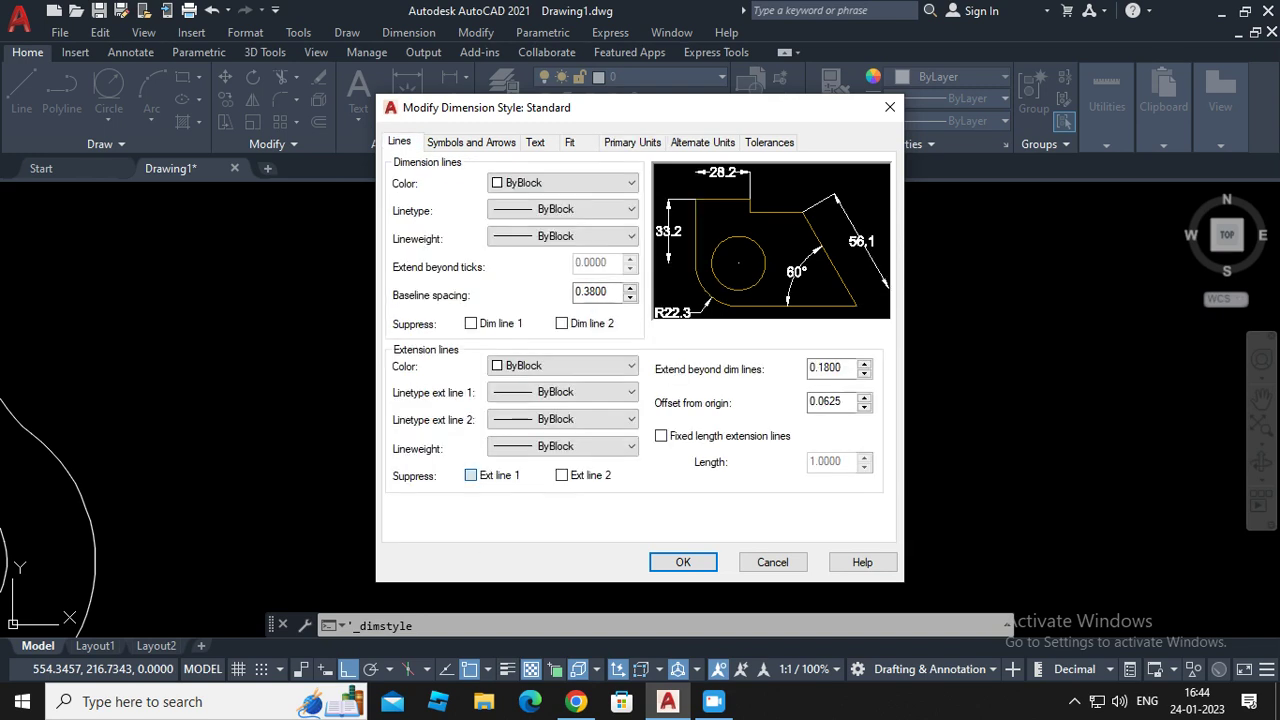
left_click(561, 475)
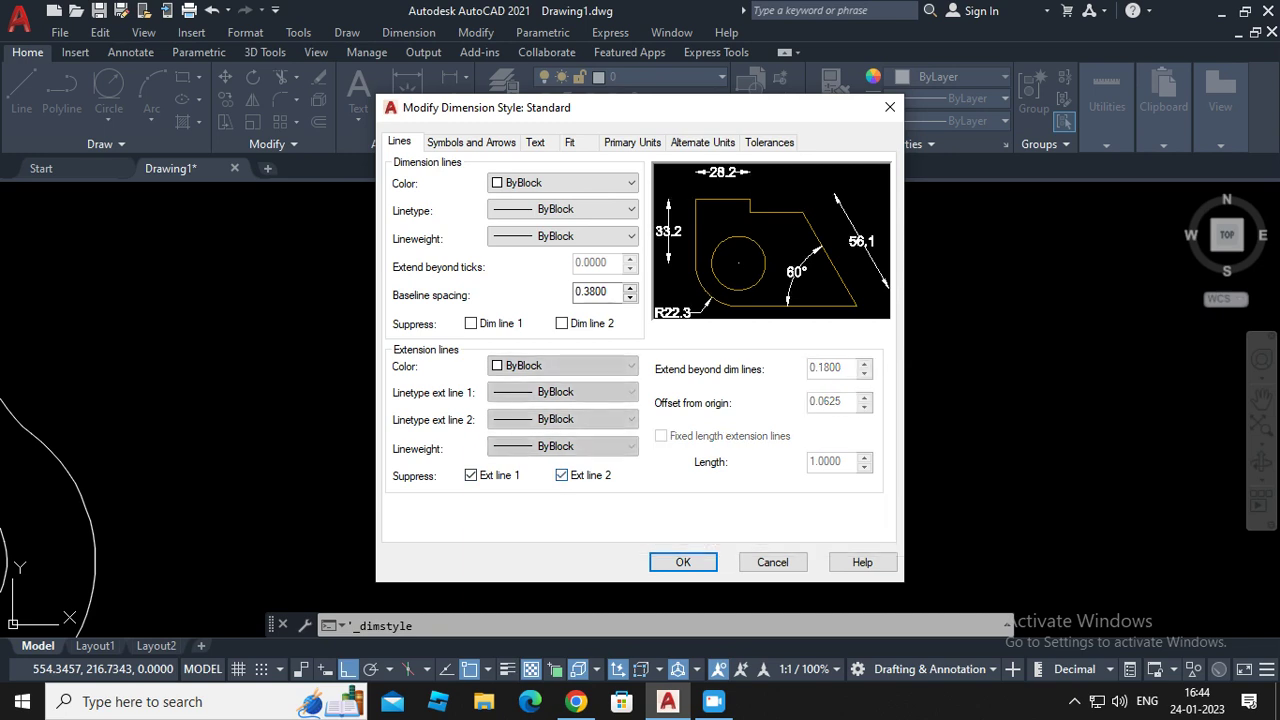
key("Return")
left_click(770, 491)
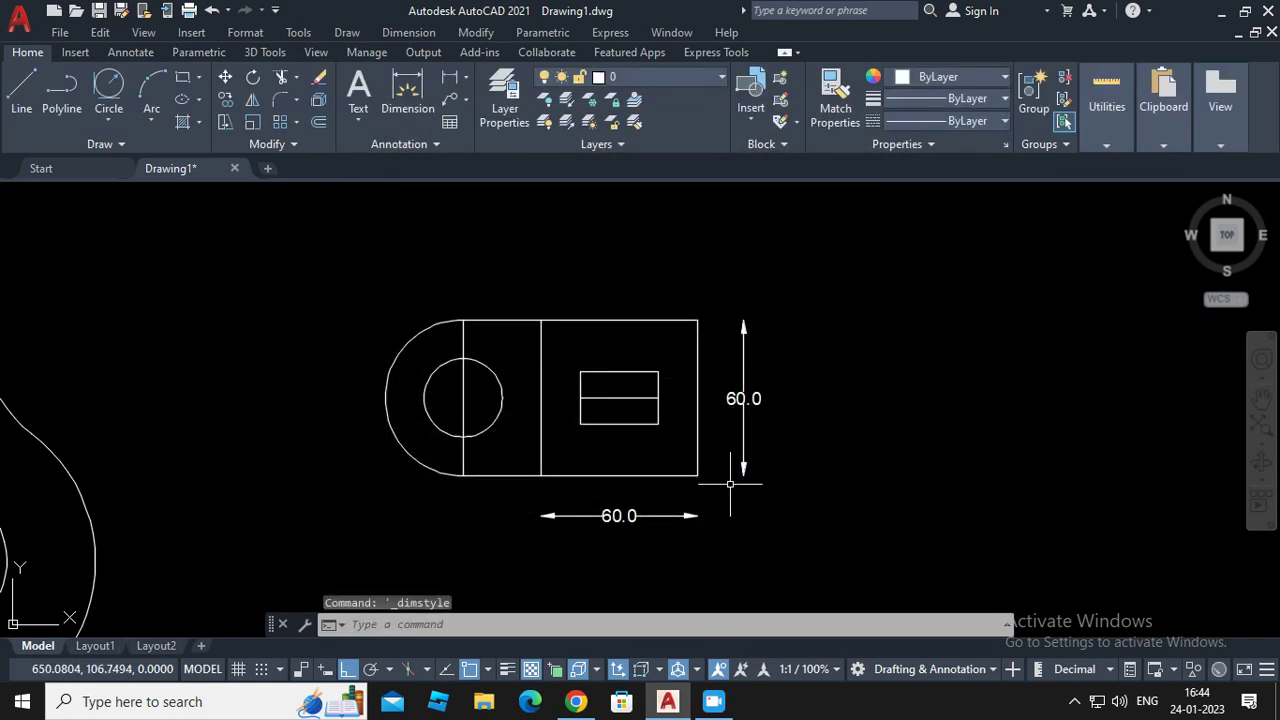
Add a horizontal linear dimension for the width of the small inner rectangle, placed just below it inside the part
left_click(408, 32)
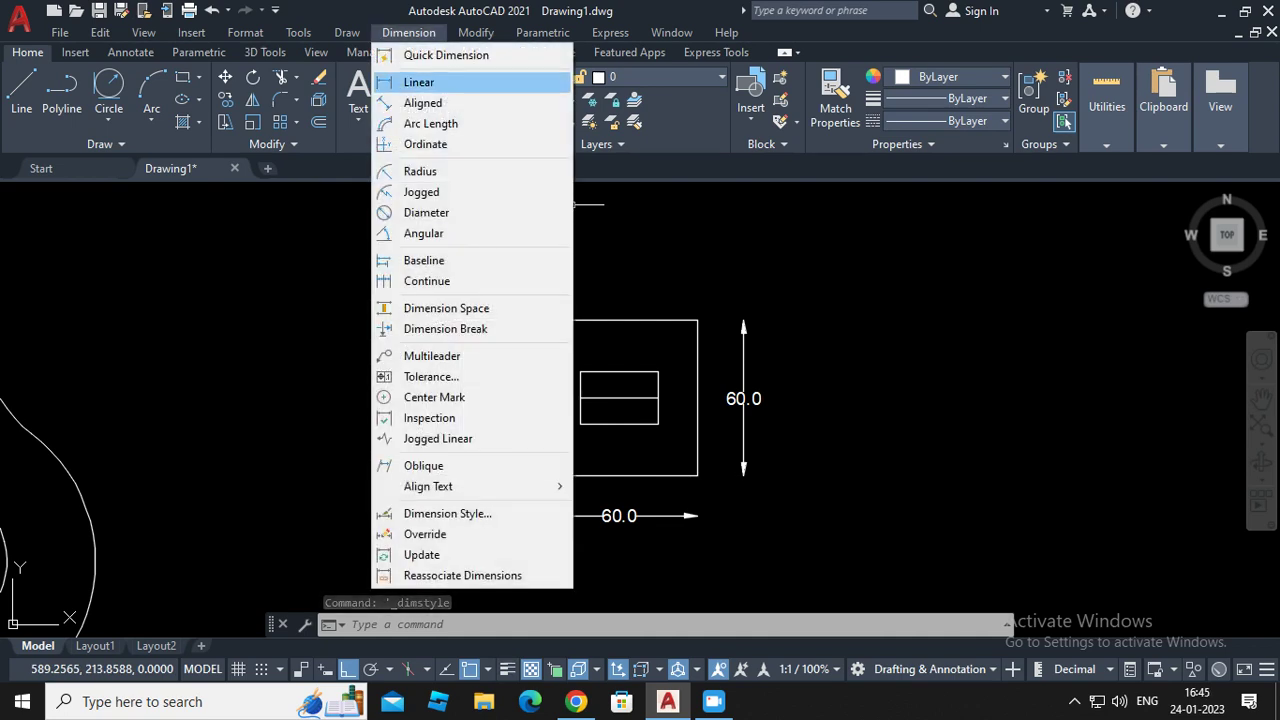
left_click(419, 82)
left_click(600, 424)
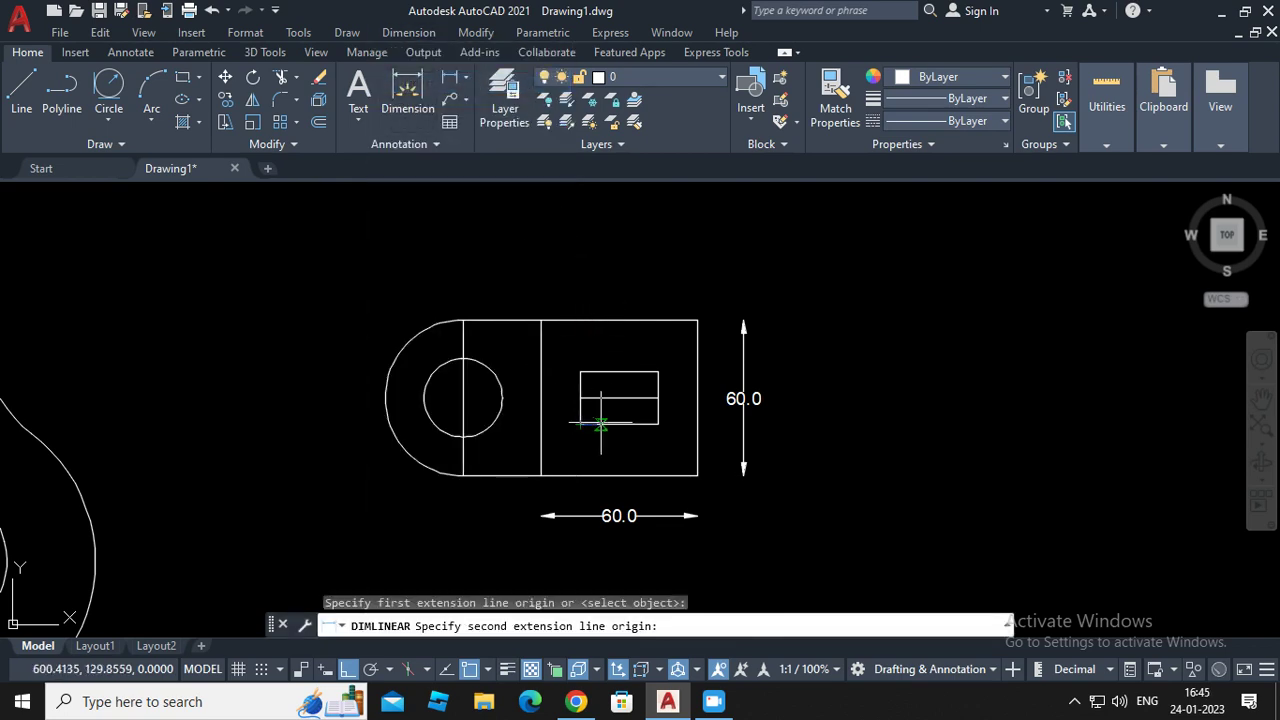
left_click(657, 424)
left_click(652, 444)
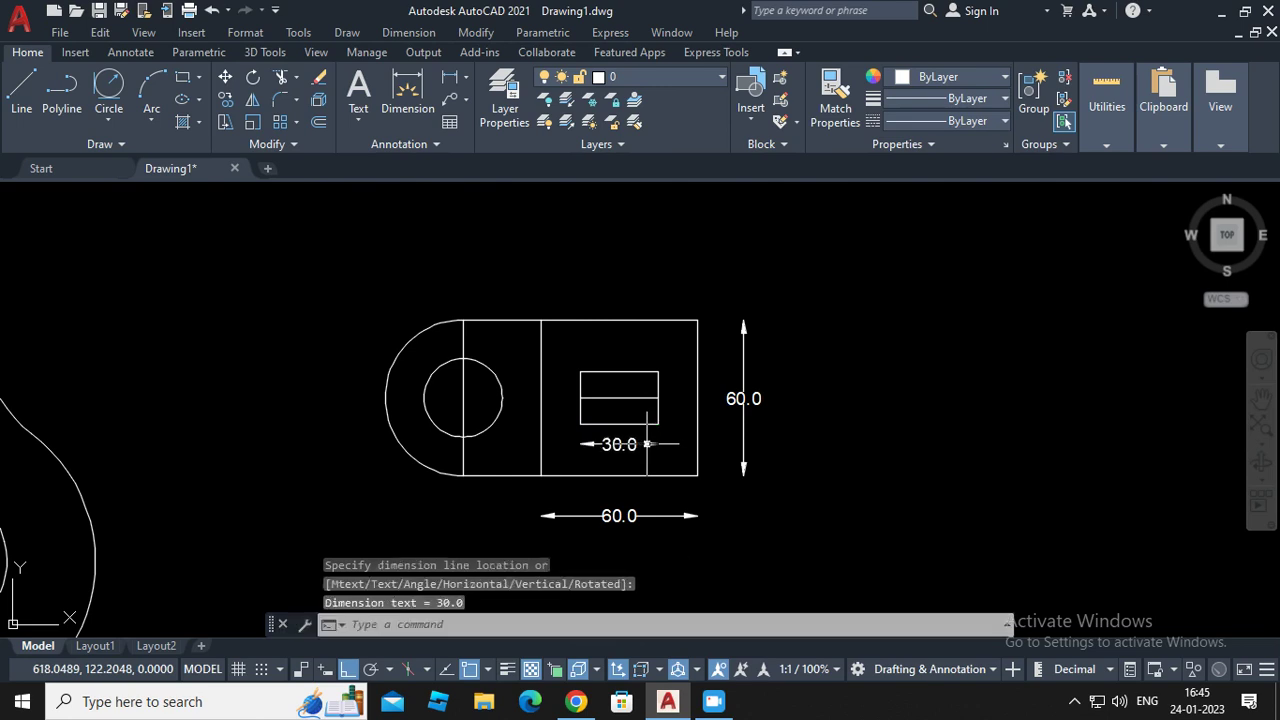
Add a linear dimension from the arc's lower end to the inner vertical line, below the part in line with the existing horizontal dimension
left_click(408, 32)
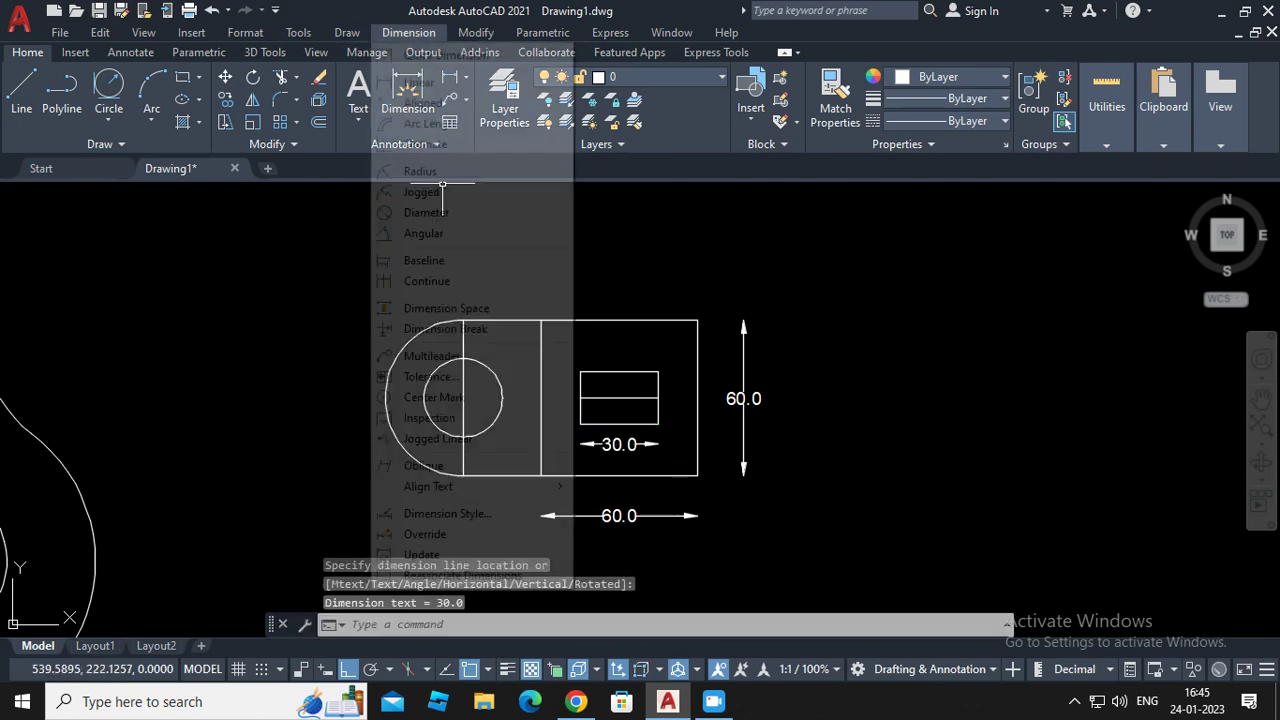
left_click(419, 82)
left_click(463, 475)
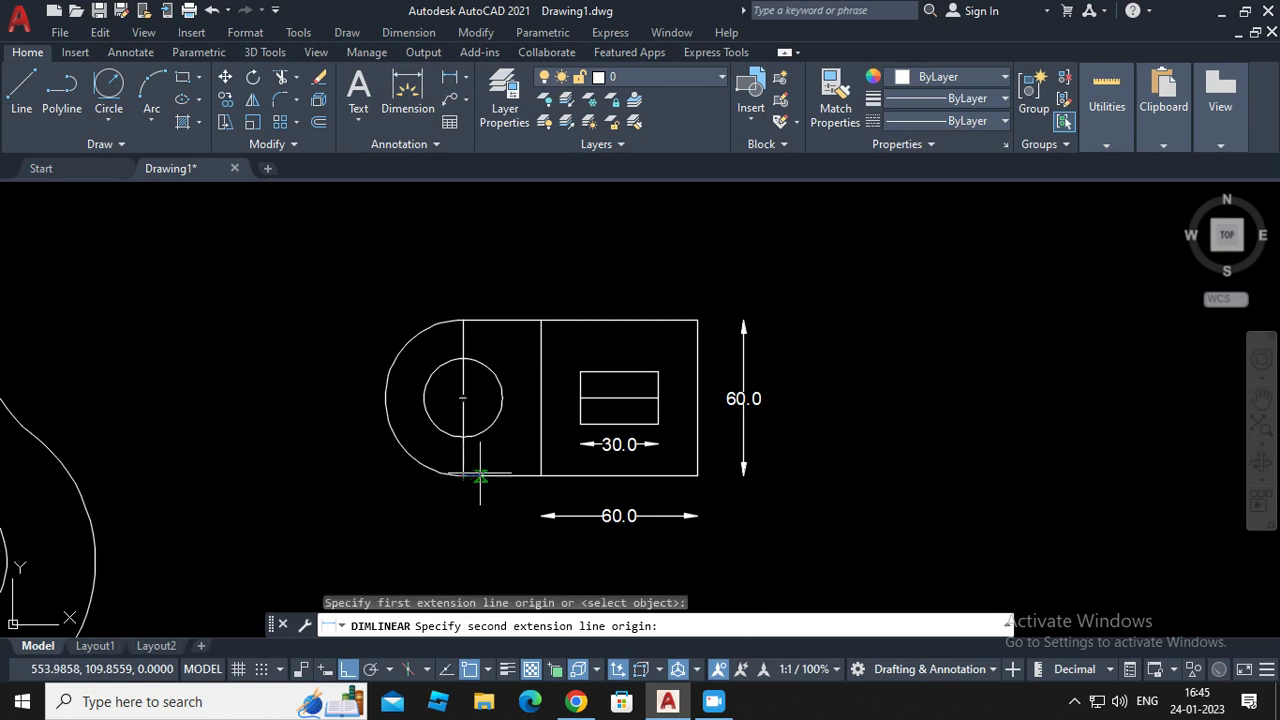
left_click(541, 475)
left_click(535, 516)
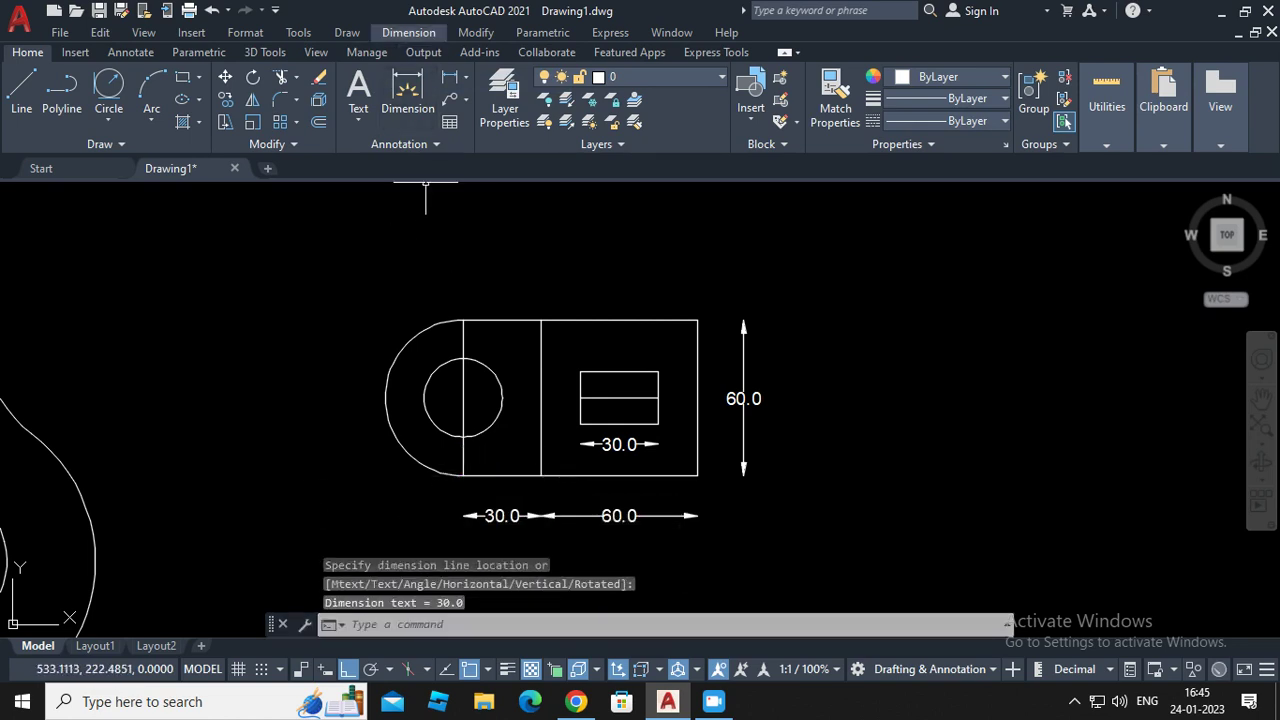
Add a radius dimension to the part's large rounded left end, placed outside at its upper left
left_click(408, 32)
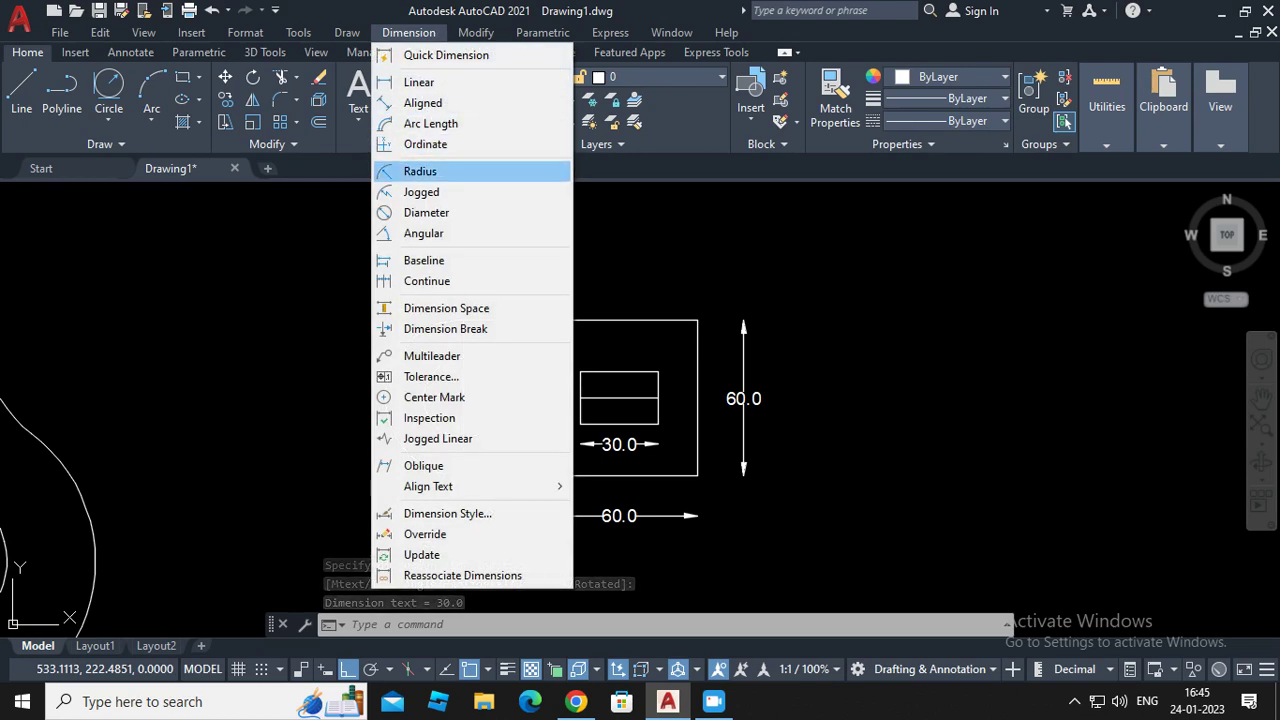
left_click(420, 171)
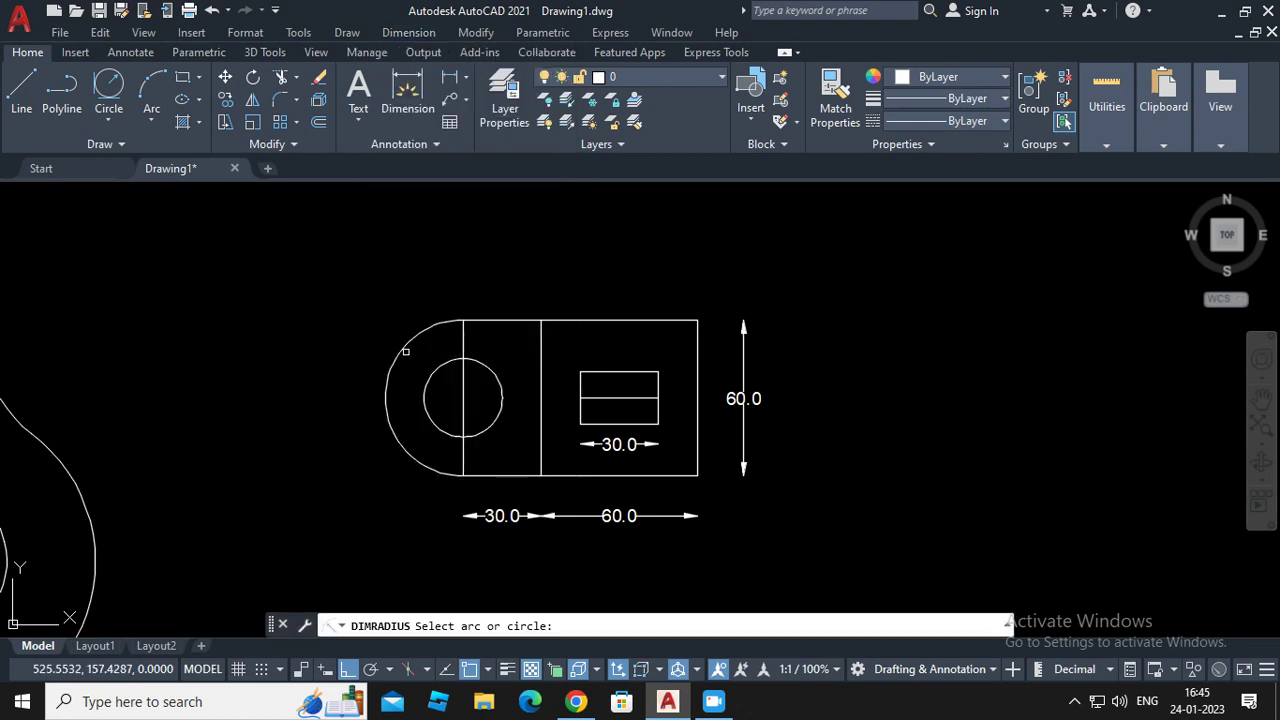
left_click(406, 344)
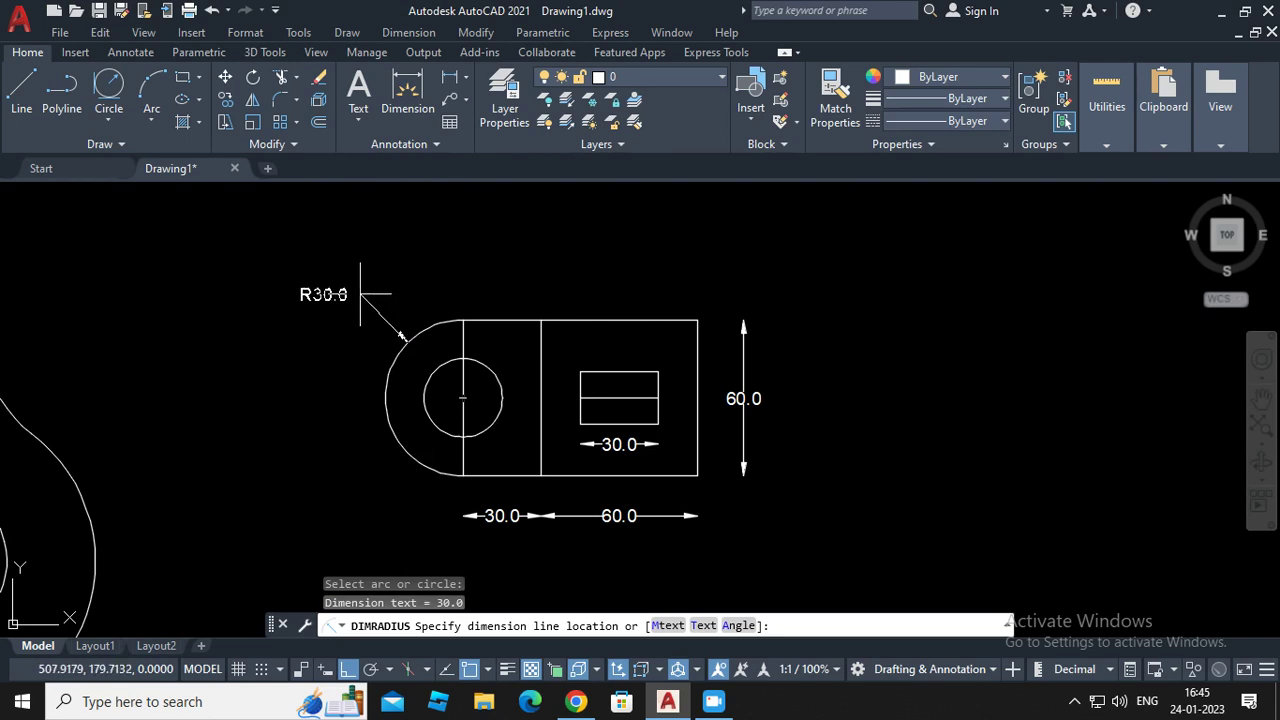
left_click(344, 280)
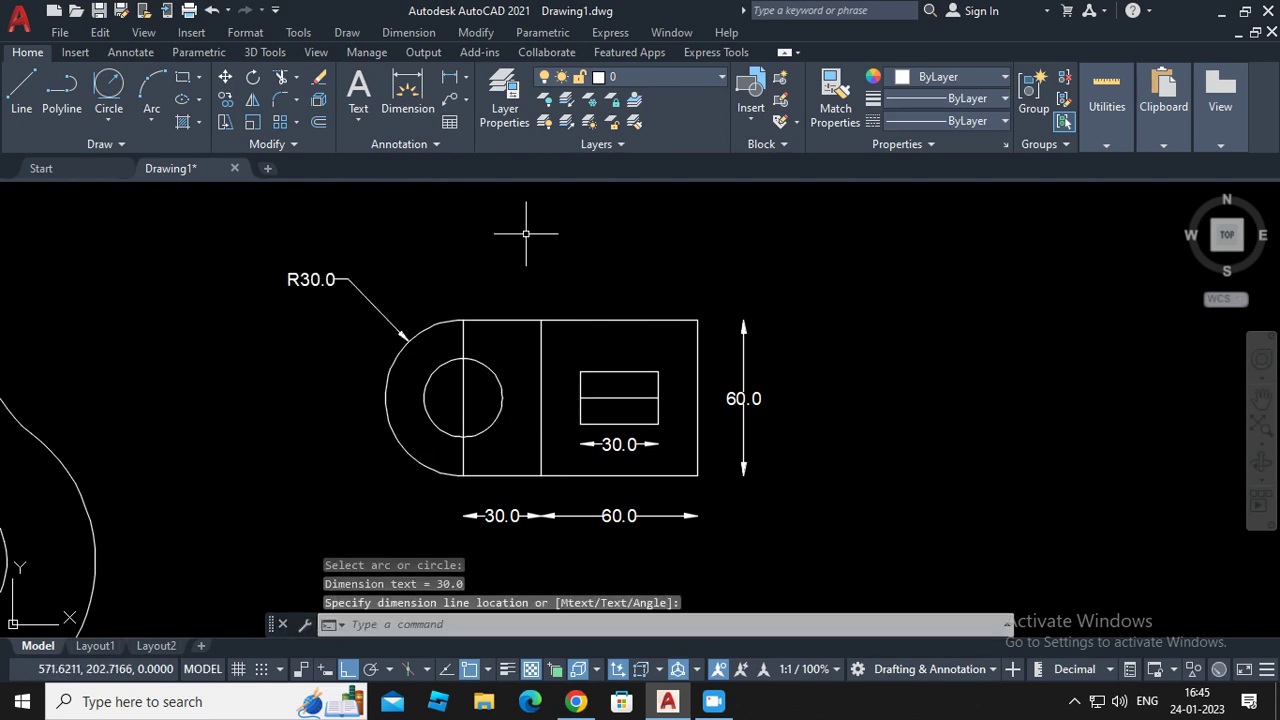
Add a diameter dimension to the circular hole, with its text placed above the part's top edge
left_click(409, 32)
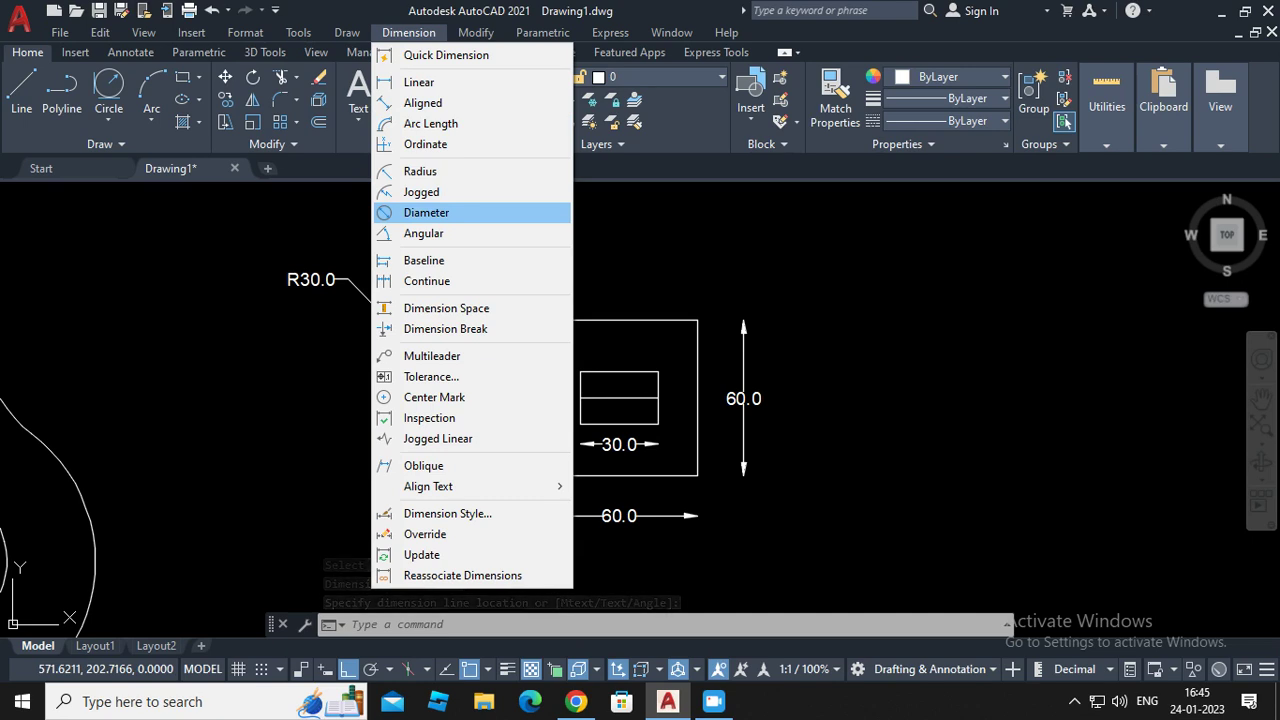
left_click(426, 212)
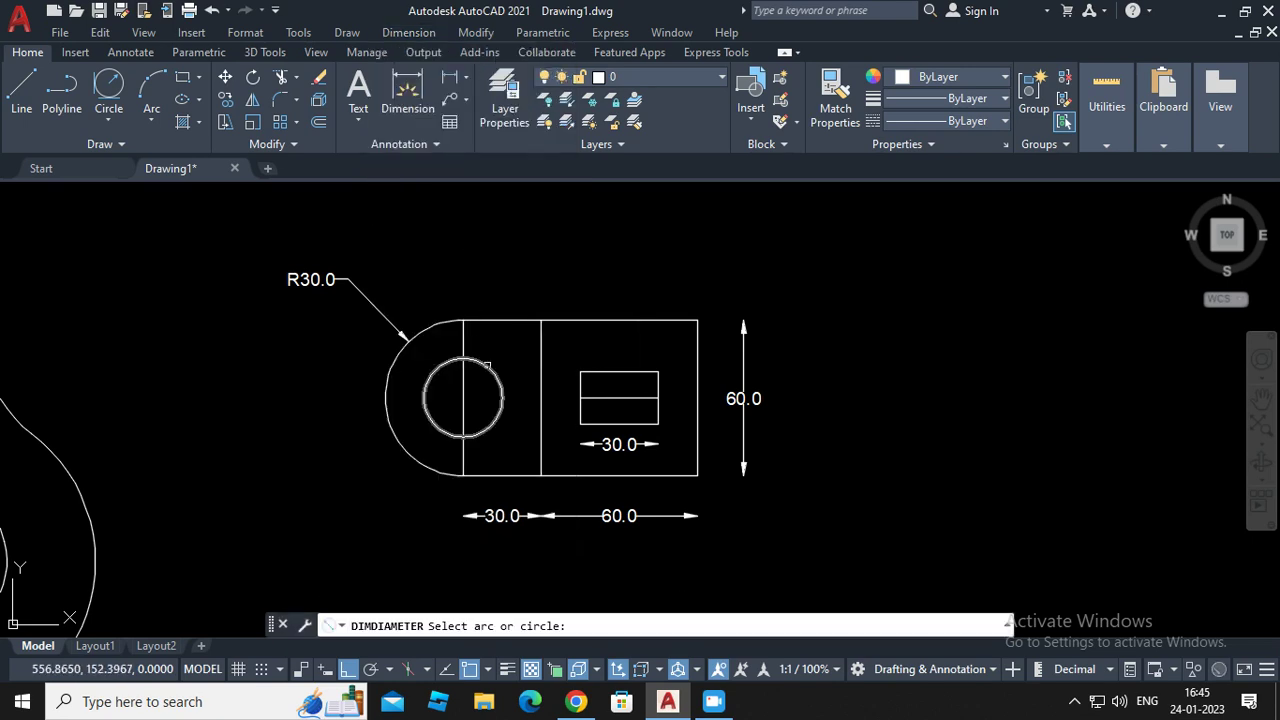
left_click(487, 366)
left_click(500, 291)
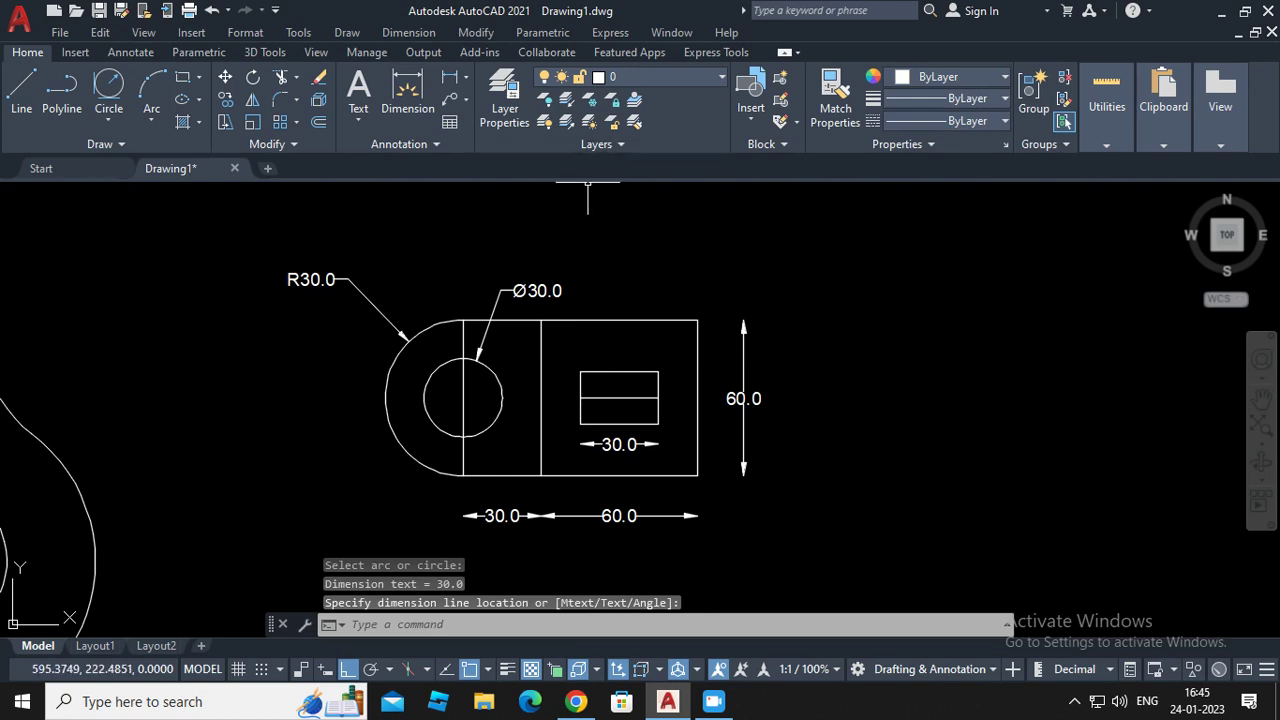
Dimension the horizontal gap between the inner rectangle's right side and the part's right edge, placing it just below the part
left_click(408, 32)
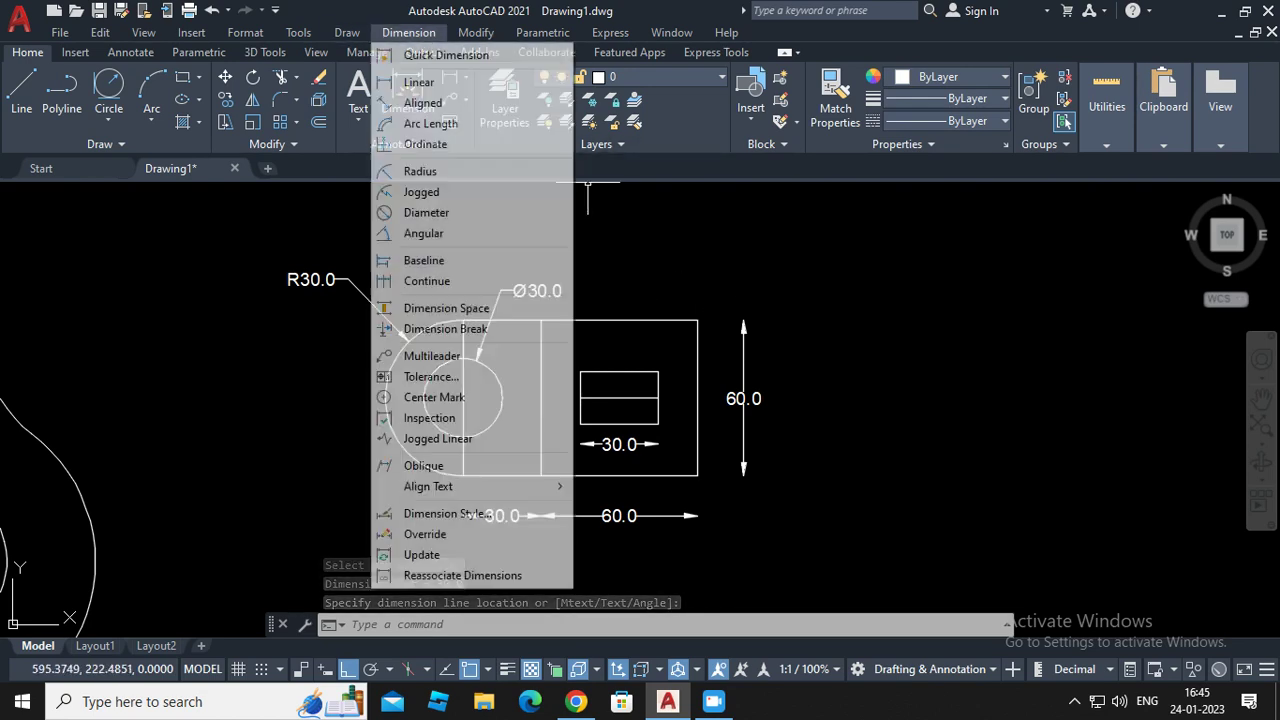
left_click(418, 82)
left_click(658, 398)
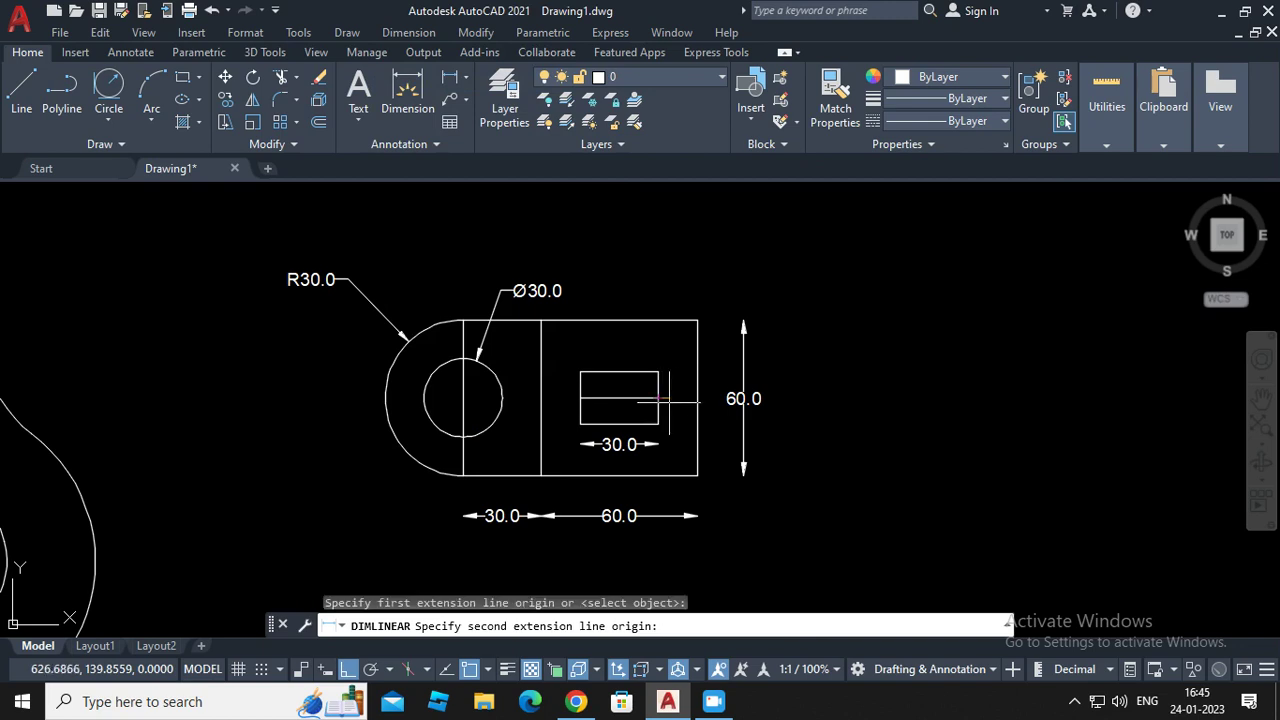
left_click(697, 398)
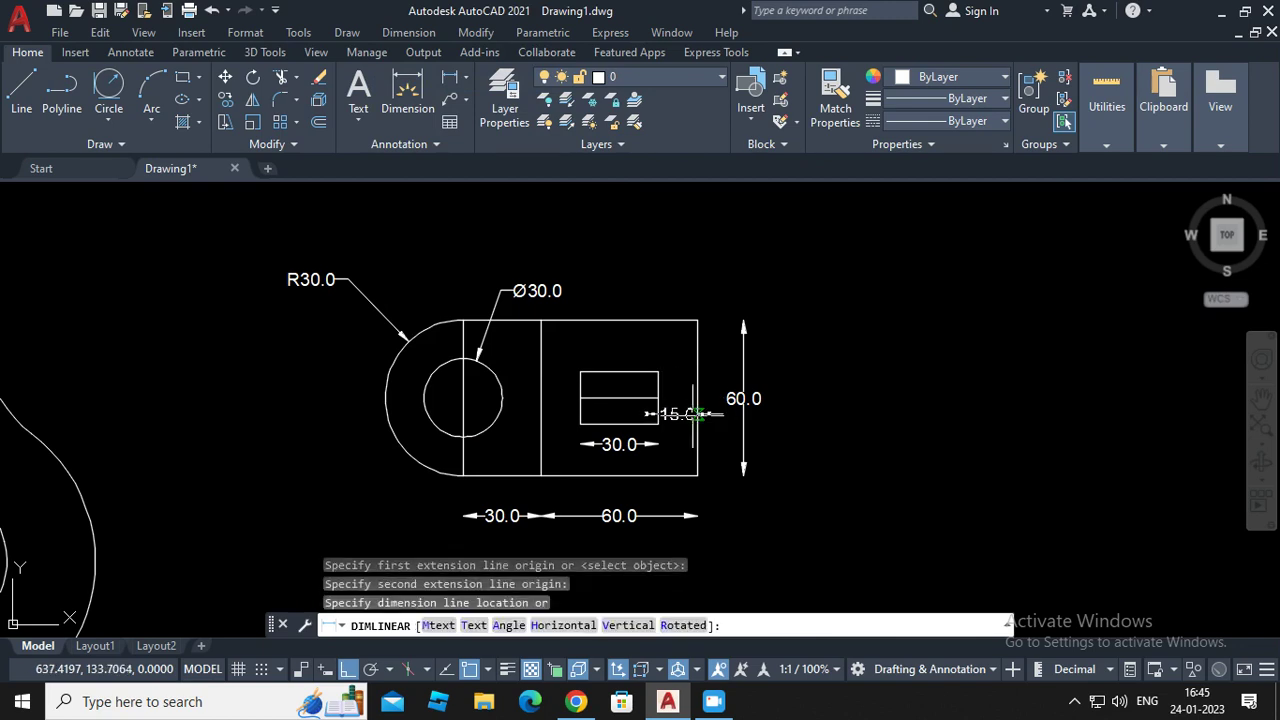
left_click(690, 491)
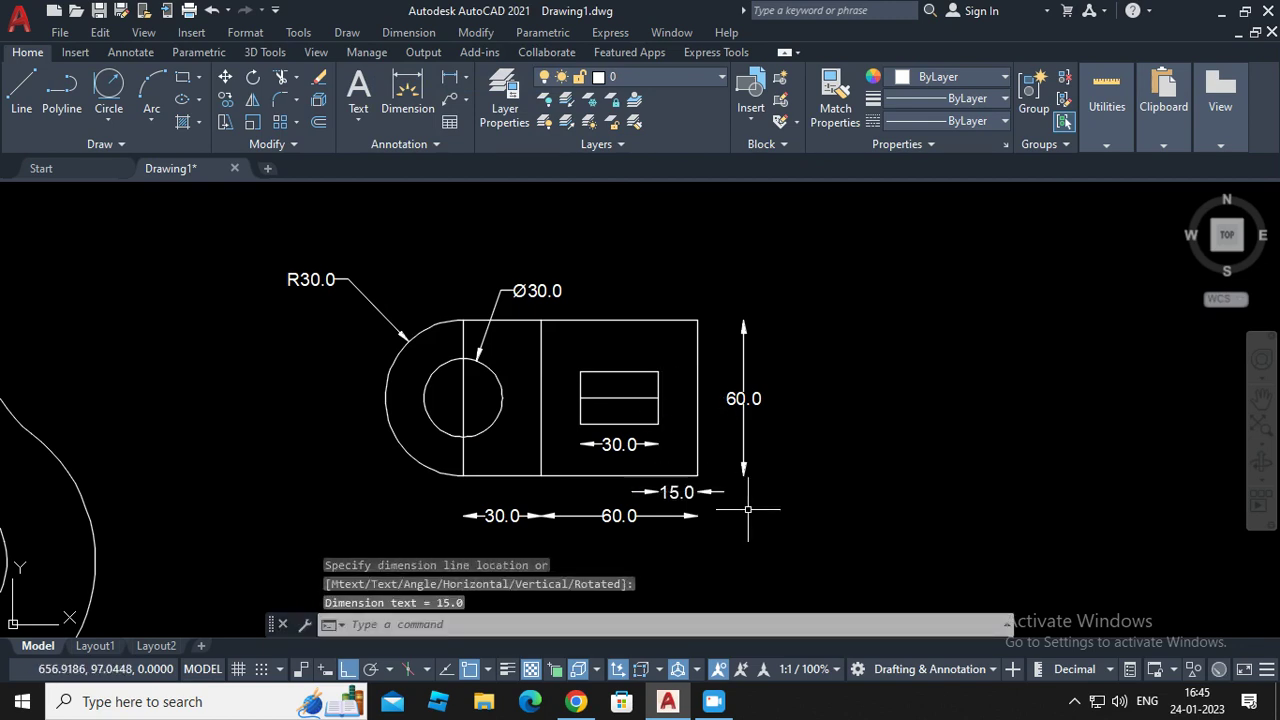
Dimension the horizontal gap between the inner rectangle's left side and the inner vertical line, level with the right gap's dimension
left_click(408, 32)
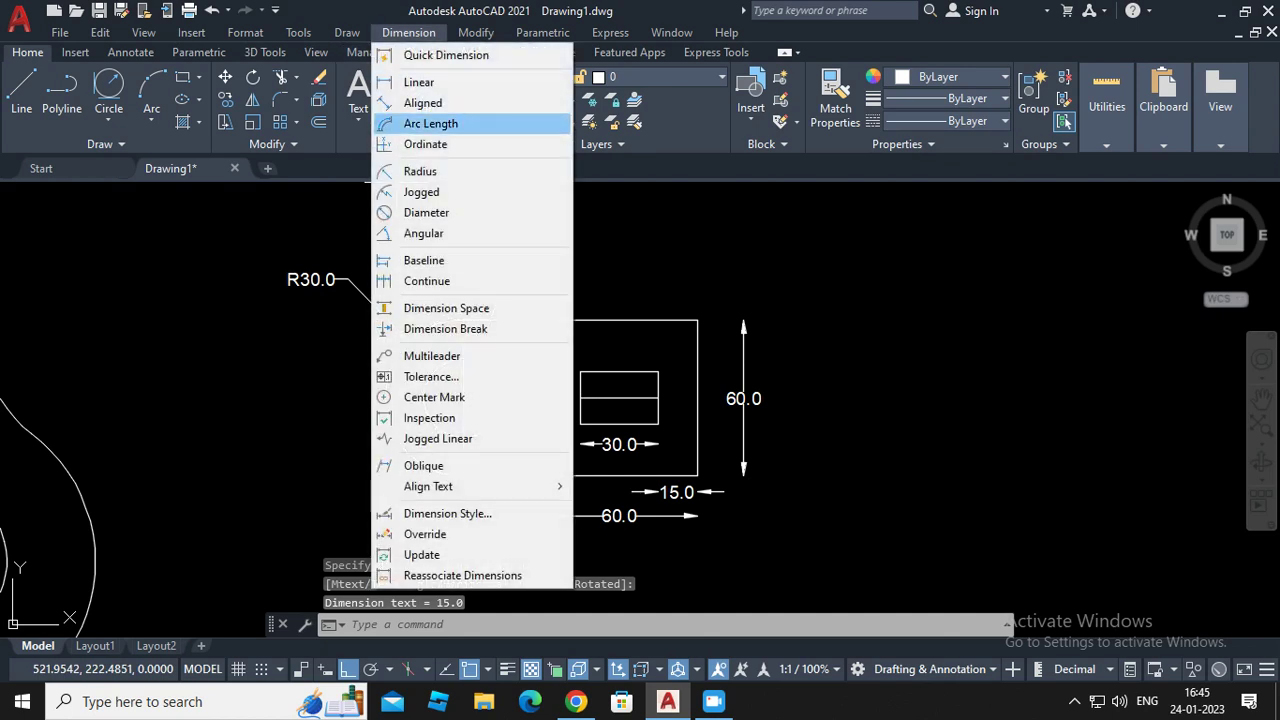
left_click(418, 82)
left_click(580, 398)
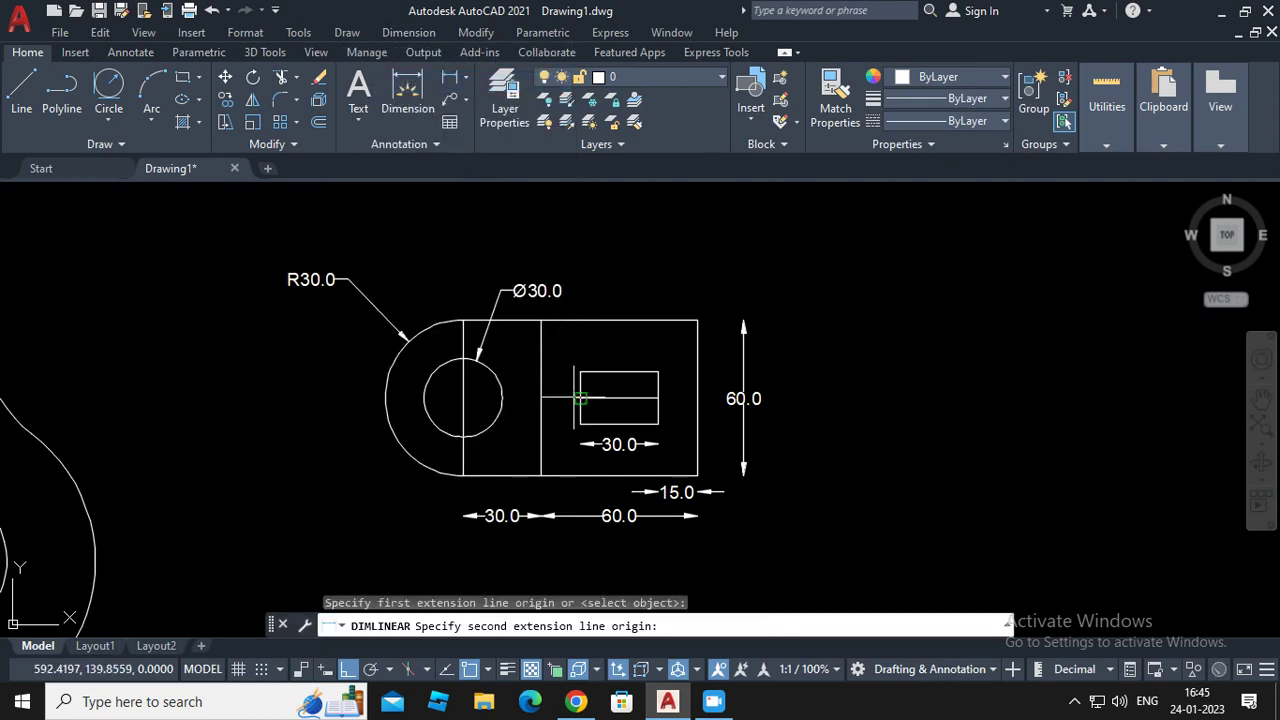
left_click(540, 398)
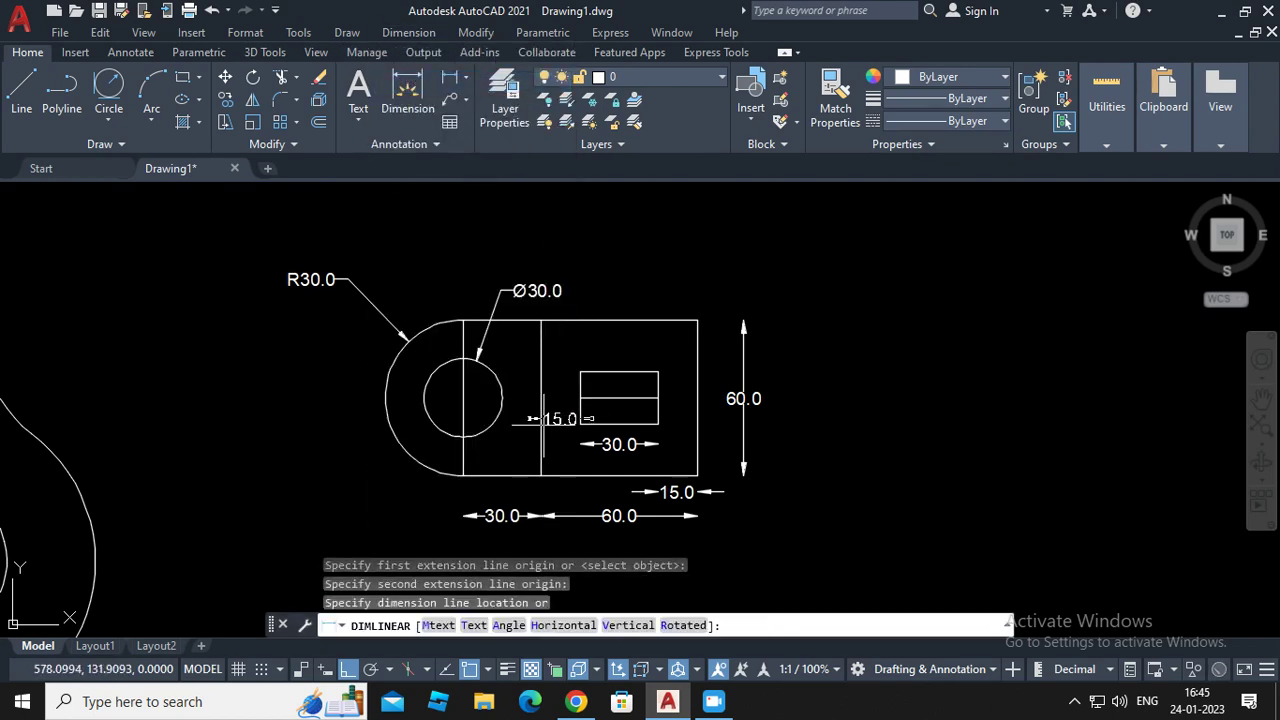
left_click(565, 491)
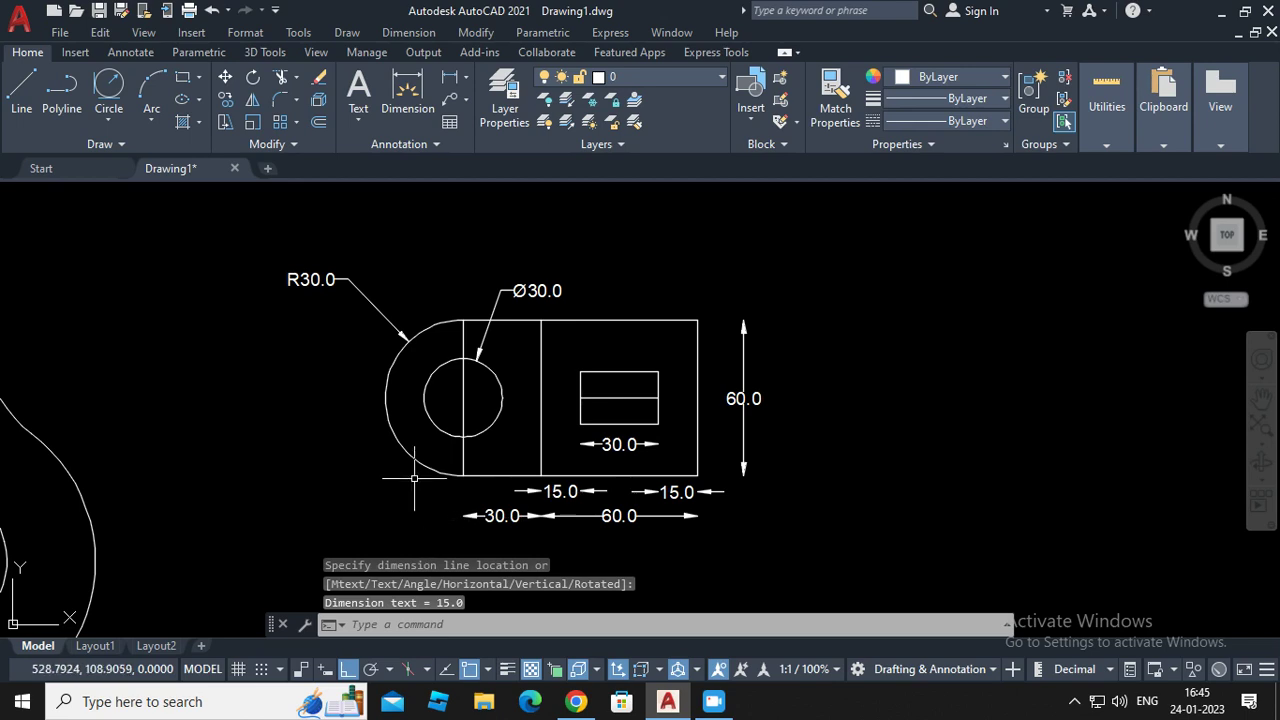